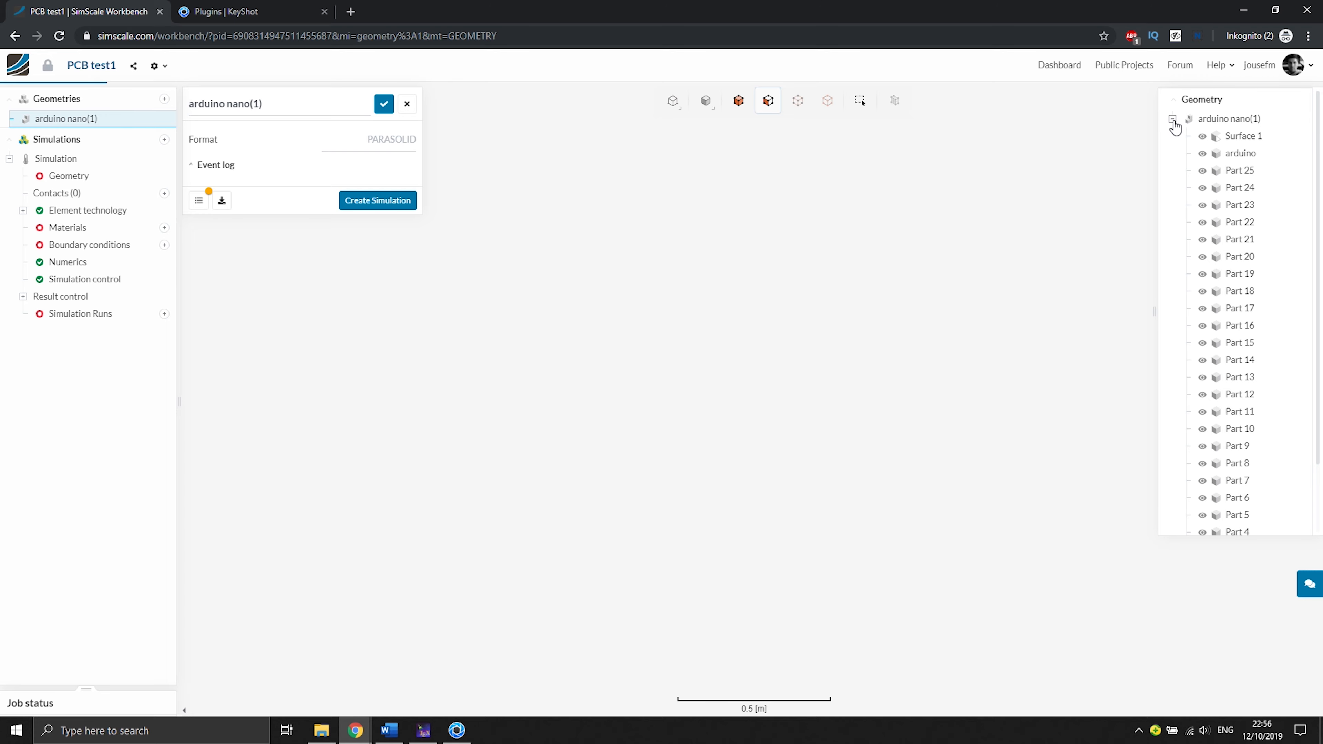
- Switch to KeyShot and import the arduino nano(1).x_t model with Z as the up orientation
{"action": "left_click", "coordinate": [1173, 119]}
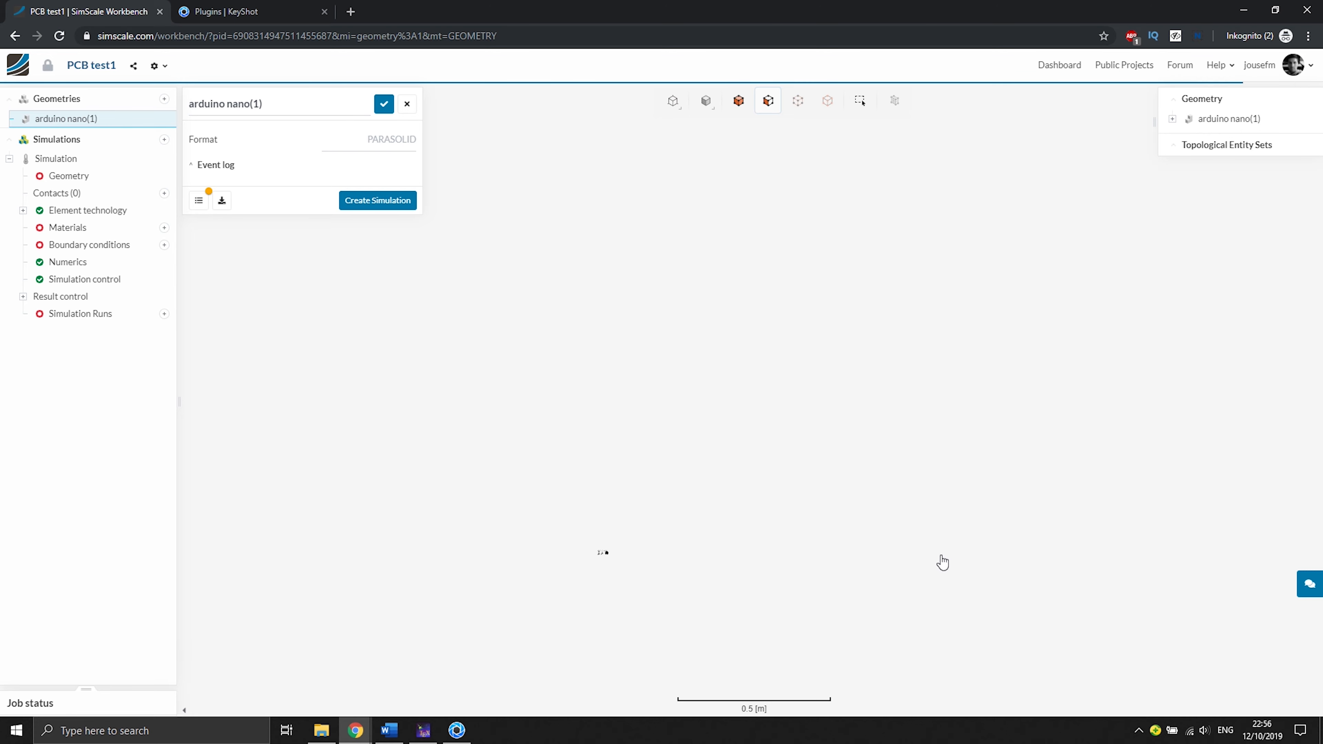
{"action": "left_click_drag", "start_coordinate": [1091, 311], "coordinate": [865, 464]}
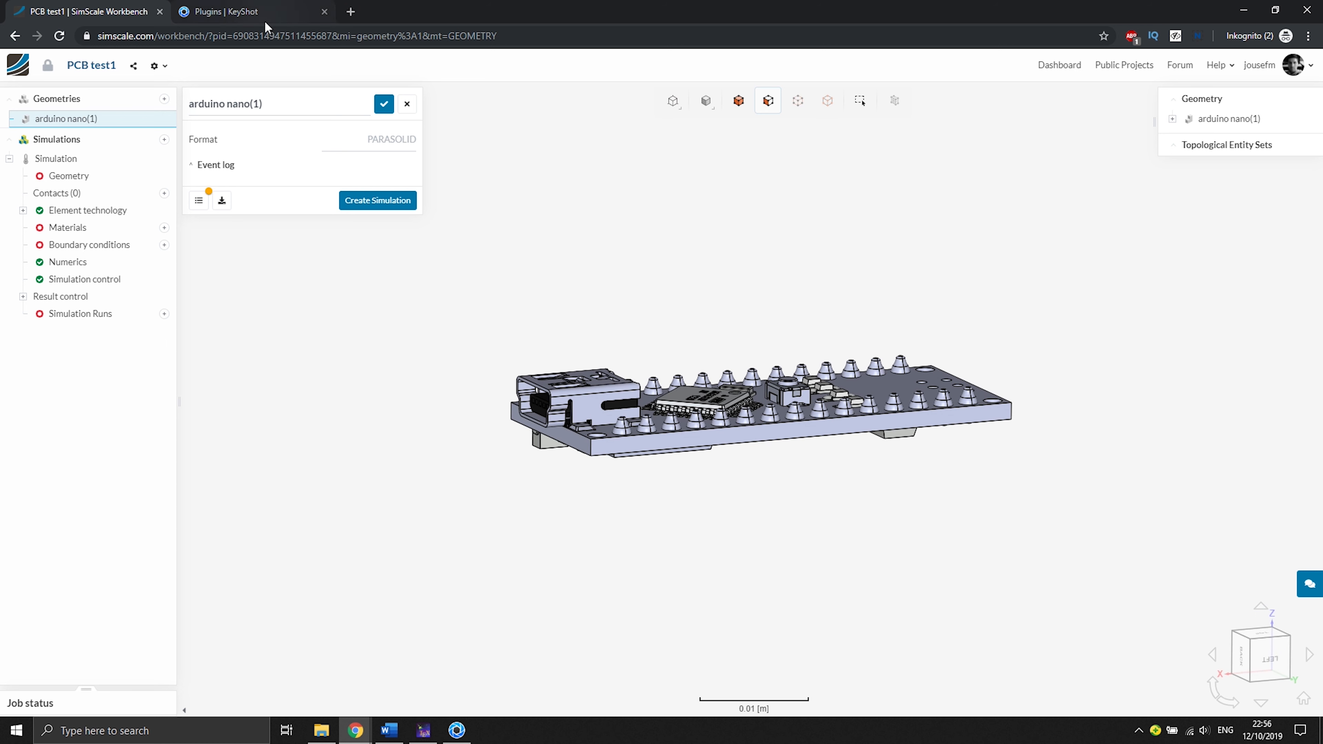
{"action": "left_click", "coordinate": [457, 730]}
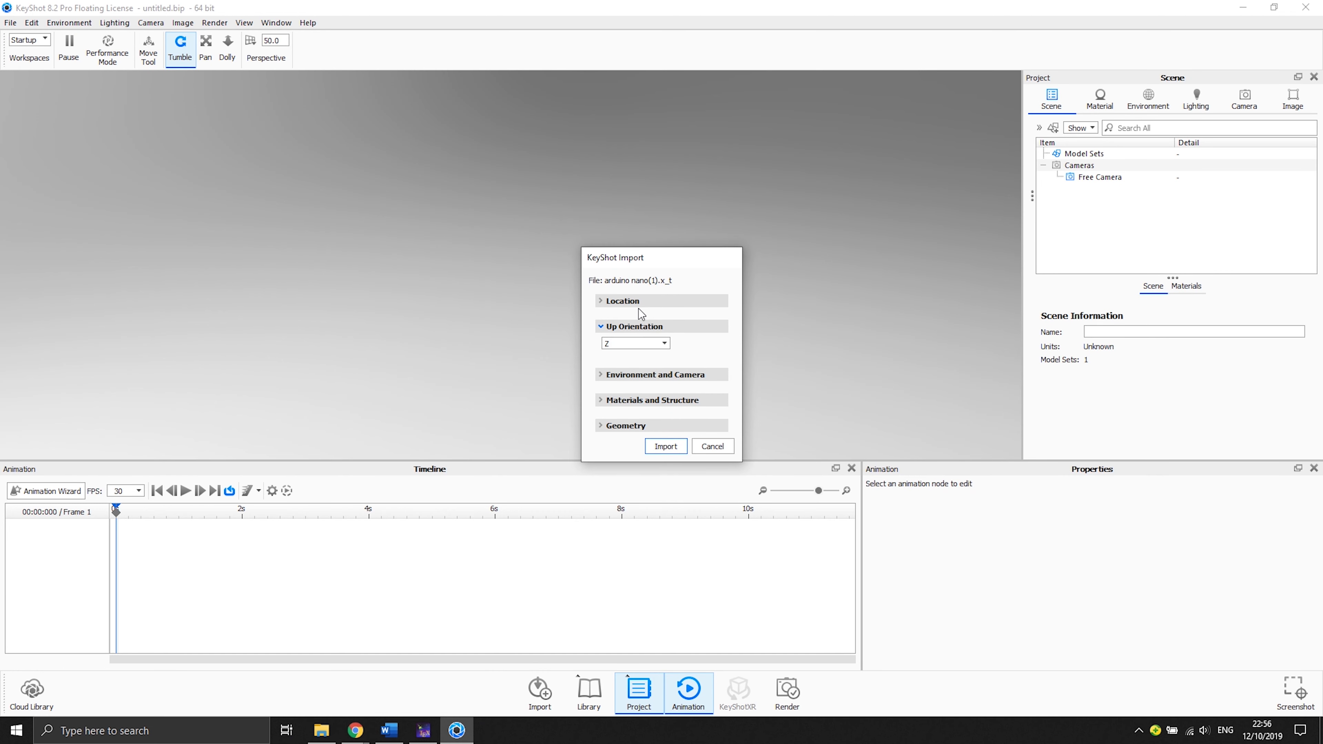
{"action": "left_click", "coordinate": [667, 446]}
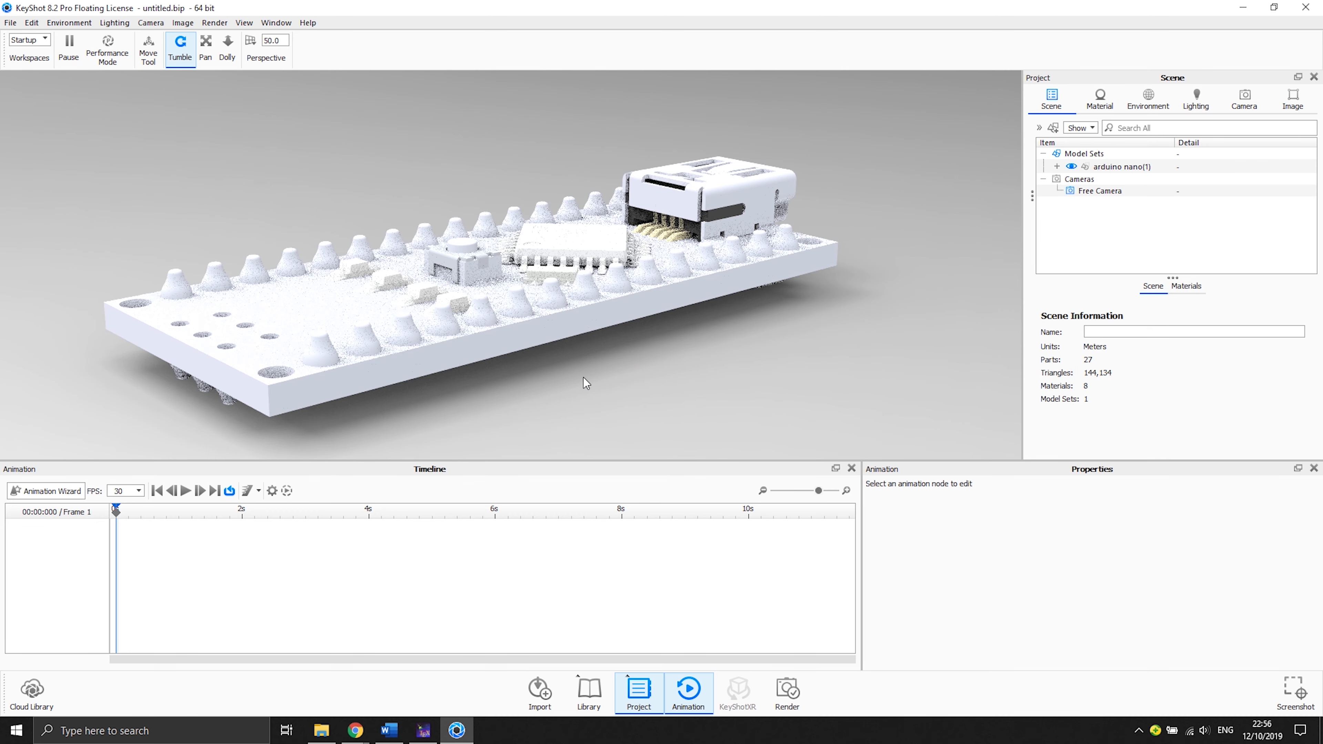
- Orbit and zoom around the imported board to examine the model
{"action": "left_click_drag", "start_coordinate": [485, 362], "coordinate": [701, 235]}
{"action": "mouse_move", "coordinate": [647, 385]}
{"action": "left_mouse_down"}
{"action": "mouse_move", "coordinate": [753, 333]}
{"action": "mouse_move", "coordinate": [704, 380]}
{"action": "mouse_move", "coordinate": [637, 378]}
{"action": "mouse_move", "coordinate": [591, 354]}
{"action": "mouse_move", "coordinate": [654, 374]}
{"action": "left_mouse_up"}
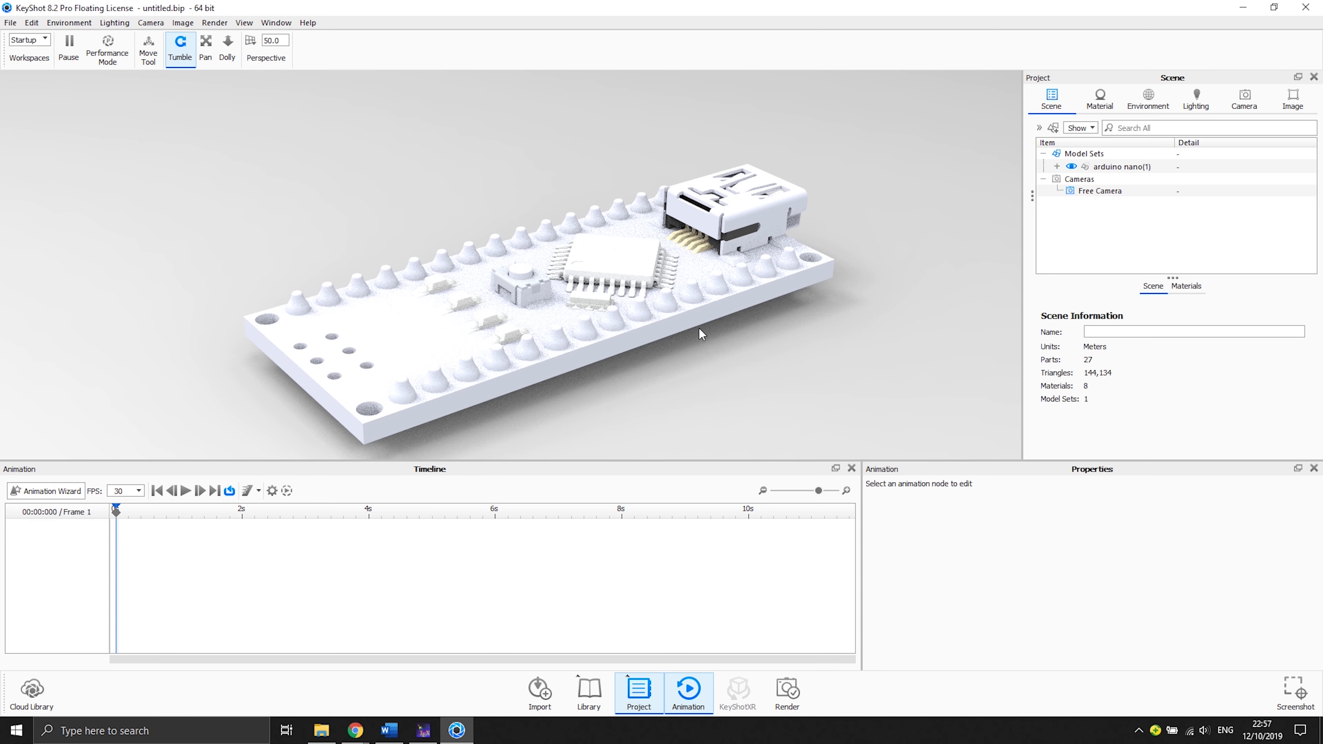
{"action": "mouse_move", "coordinate": [704, 356]}
{"action": "left_mouse_down"}
{"action": "mouse_move", "coordinate": [717, 322]}
{"action": "mouse_move", "coordinate": [504, 343]}
{"action": "mouse_move", "coordinate": [582, 319]}
{"action": "mouse_move", "coordinate": [709, 348]}
{"action": "left_mouse_up"}
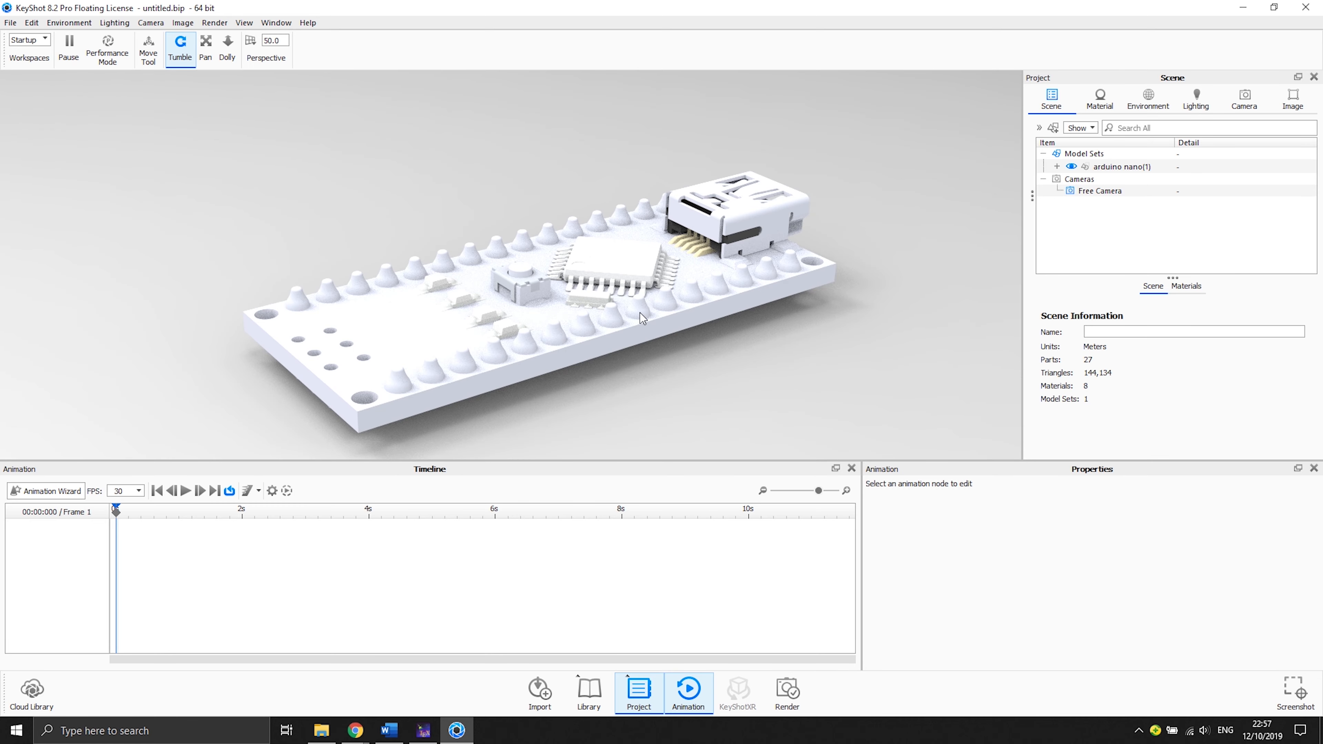
{"action": "right_click", "coordinate": [654, 312]}
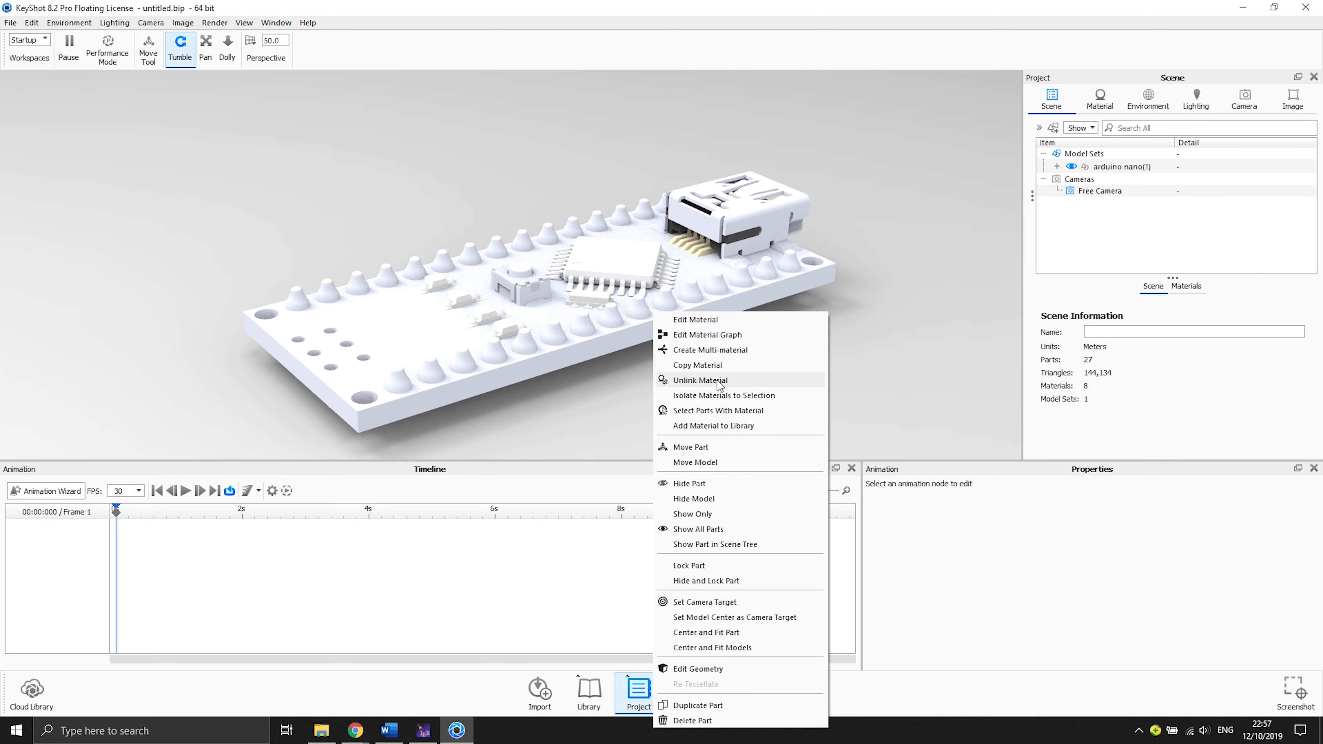
{"action": "left_click", "coordinate": [594, 380]}
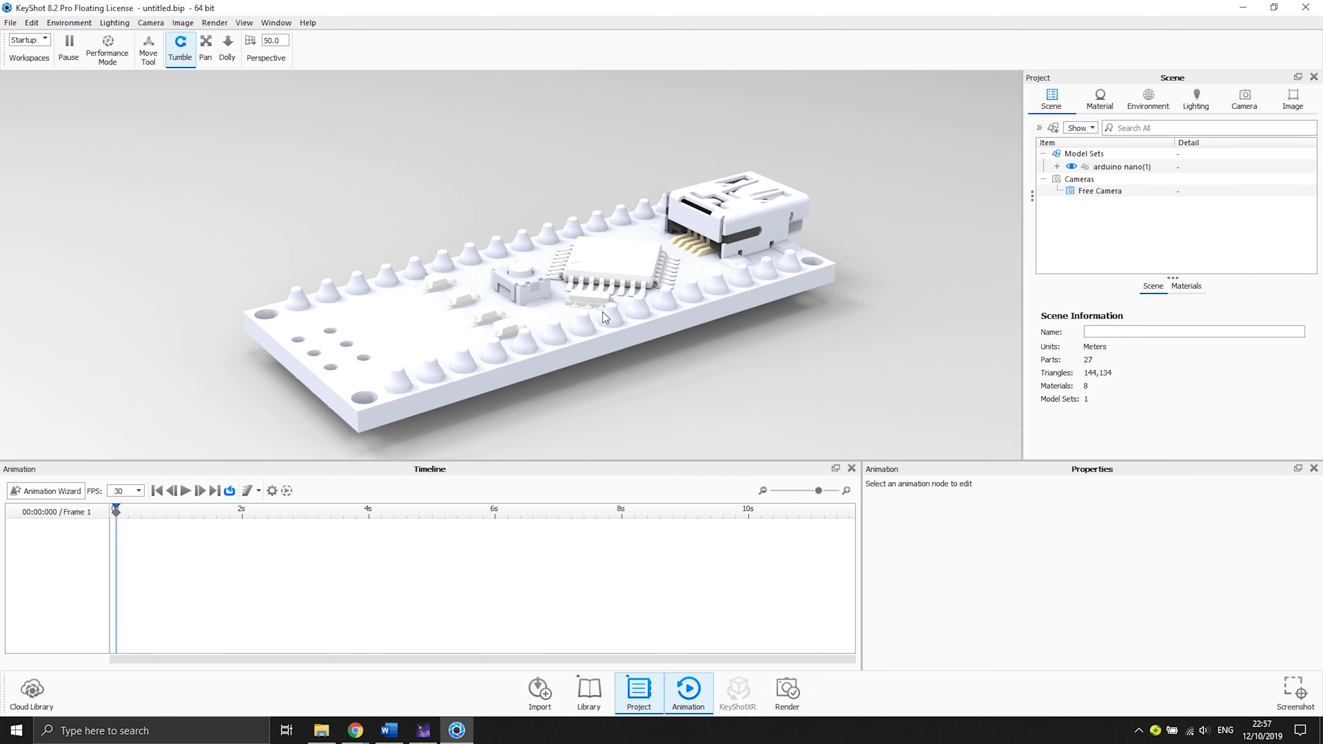
{"action": "scroll", "coordinate": [598, 305], "scroll_direction": "down", "scroll_amount": 3}
{"action": "scroll", "coordinate": [598, 305], "scroll_direction": "up", "scroll_amount": 5}
{"action": "scroll", "coordinate": [598, 304], "scroll_direction": "down", "scroll_amount": 4}
{"action": "scroll", "coordinate": [598, 305], "scroll_direction": "up", "scroll_amount": 2}
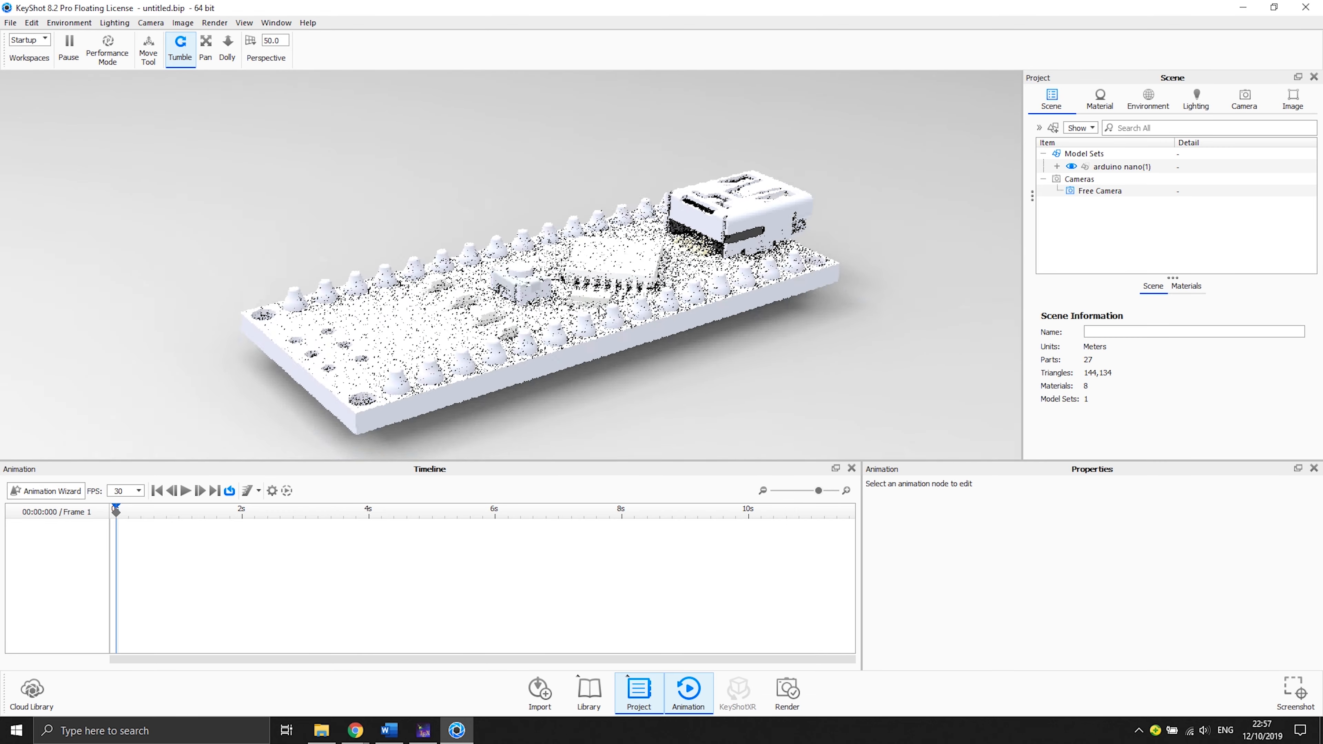
{"action": "scroll", "coordinate": [602, 311], "scroll_direction": "down", "scroll_amount": 2}
{"action": "mouse_move", "coordinate": [597, 325]}
{"action": "left_mouse_down"}
{"action": "mouse_move", "coordinate": [553, 294]}
{"action": "mouse_move", "coordinate": [448, 359]}
{"action": "mouse_move", "coordinate": [605, 319]}
{"action": "left_mouse_up"}
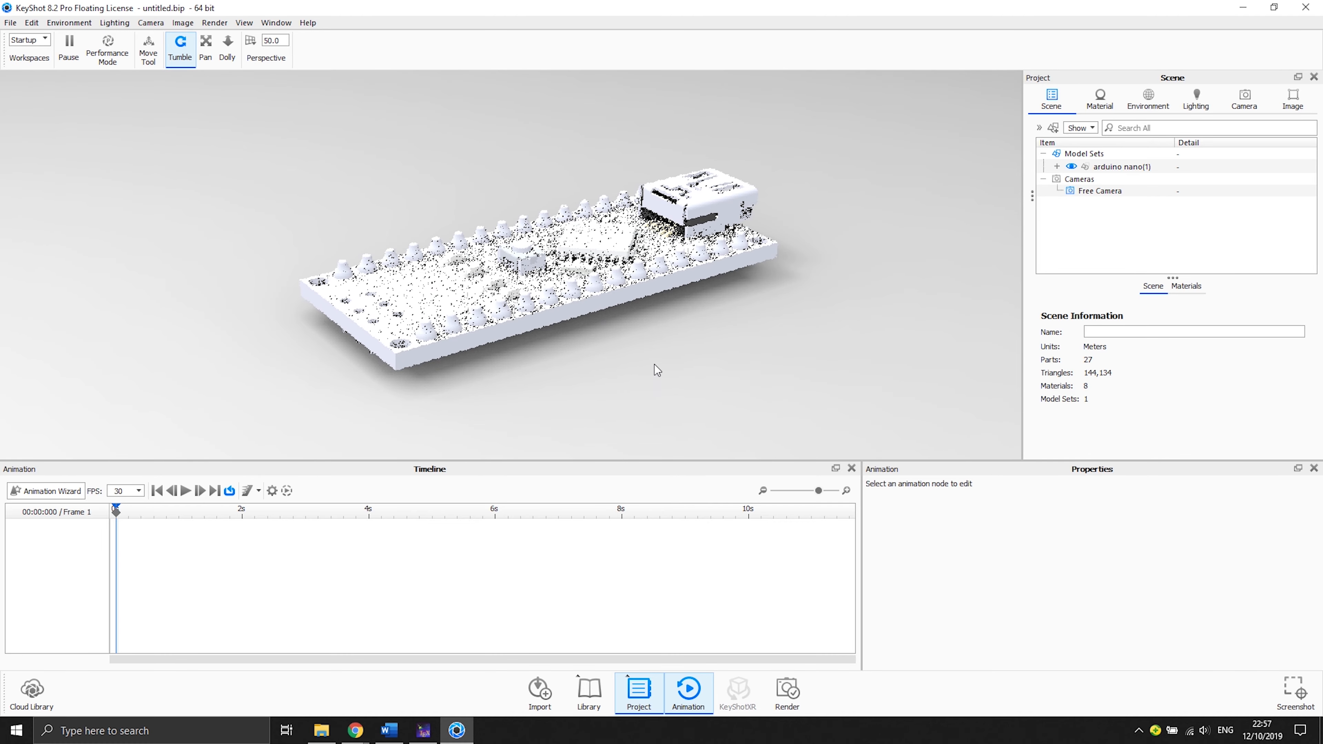
{"action": "left_click_drag", "start_coordinate": [693, 362], "coordinate": [770, 366]}
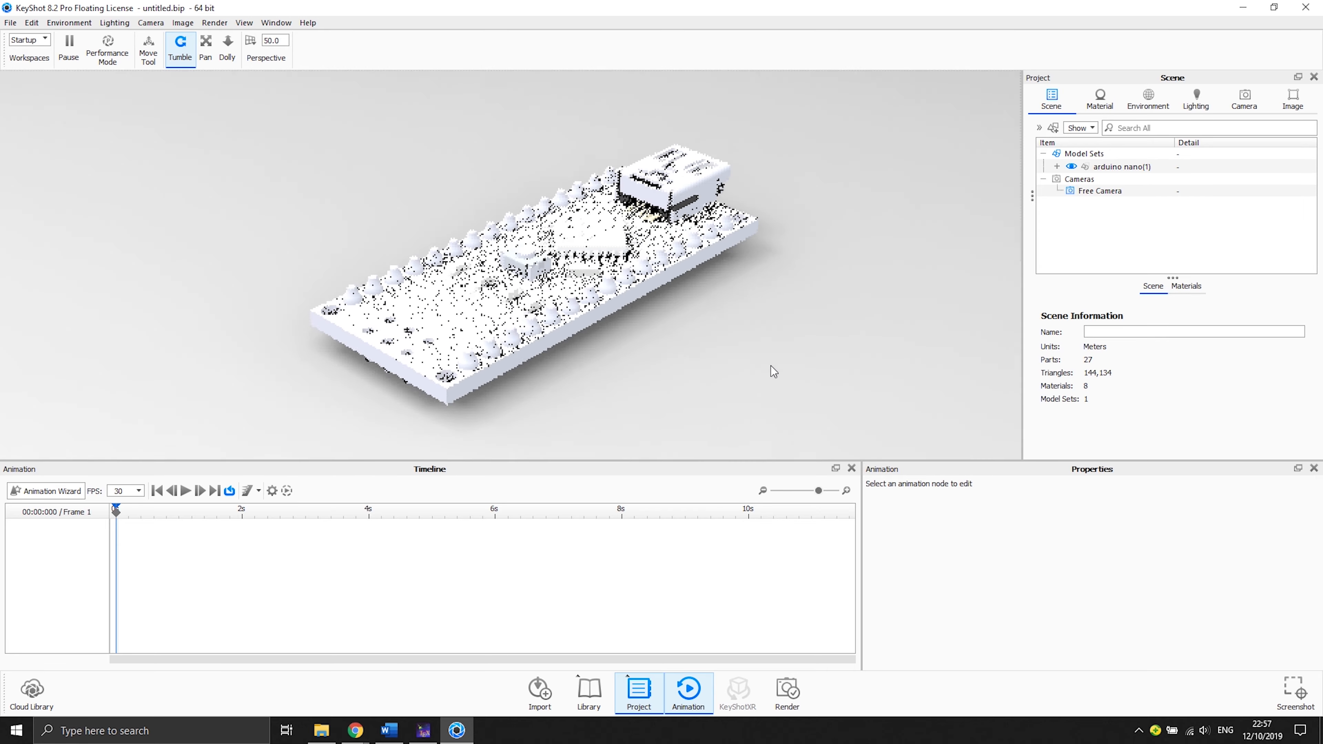
{"action": "left_click_drag", "start_coordinate": [675, 265], "coordinate": [787, 332]}
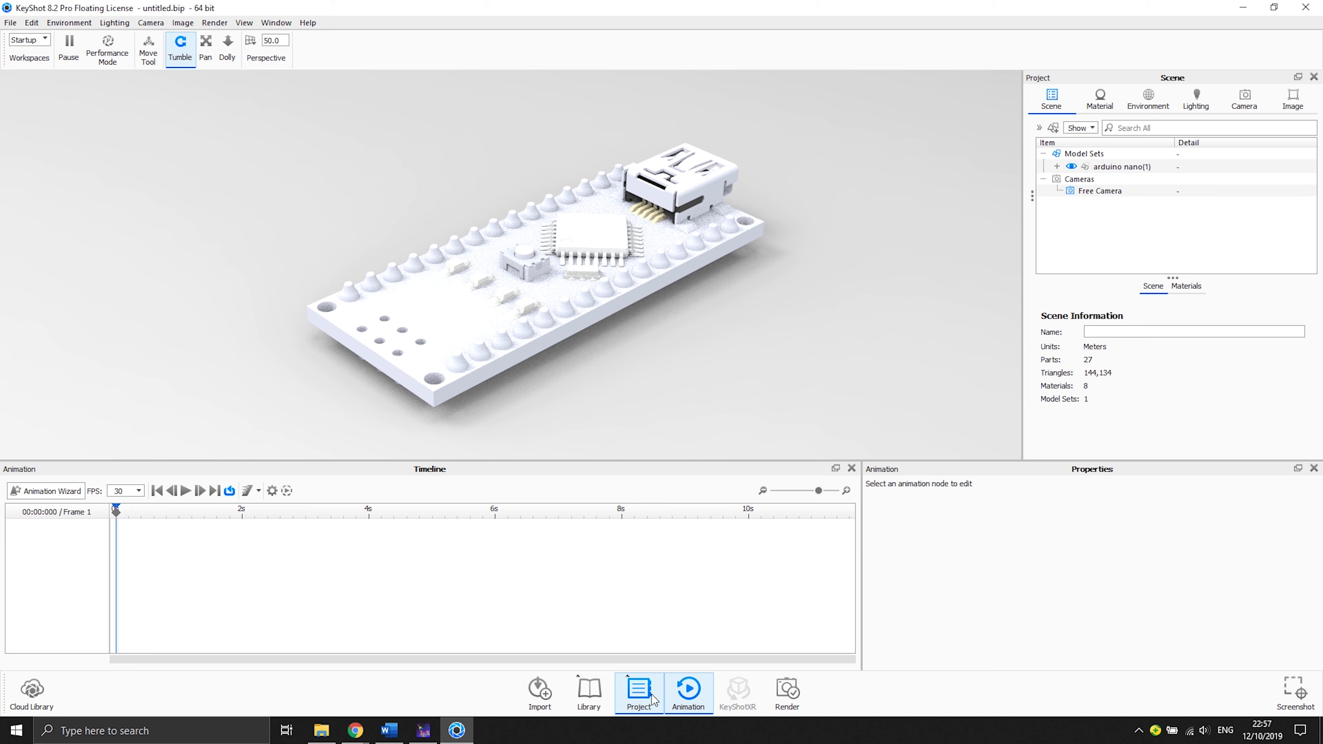
- Open the material library and apply Anodized Aluminum Brushed 90° Black to the circuit board
{"action": "left_click", "coordinate": [647, 706]}
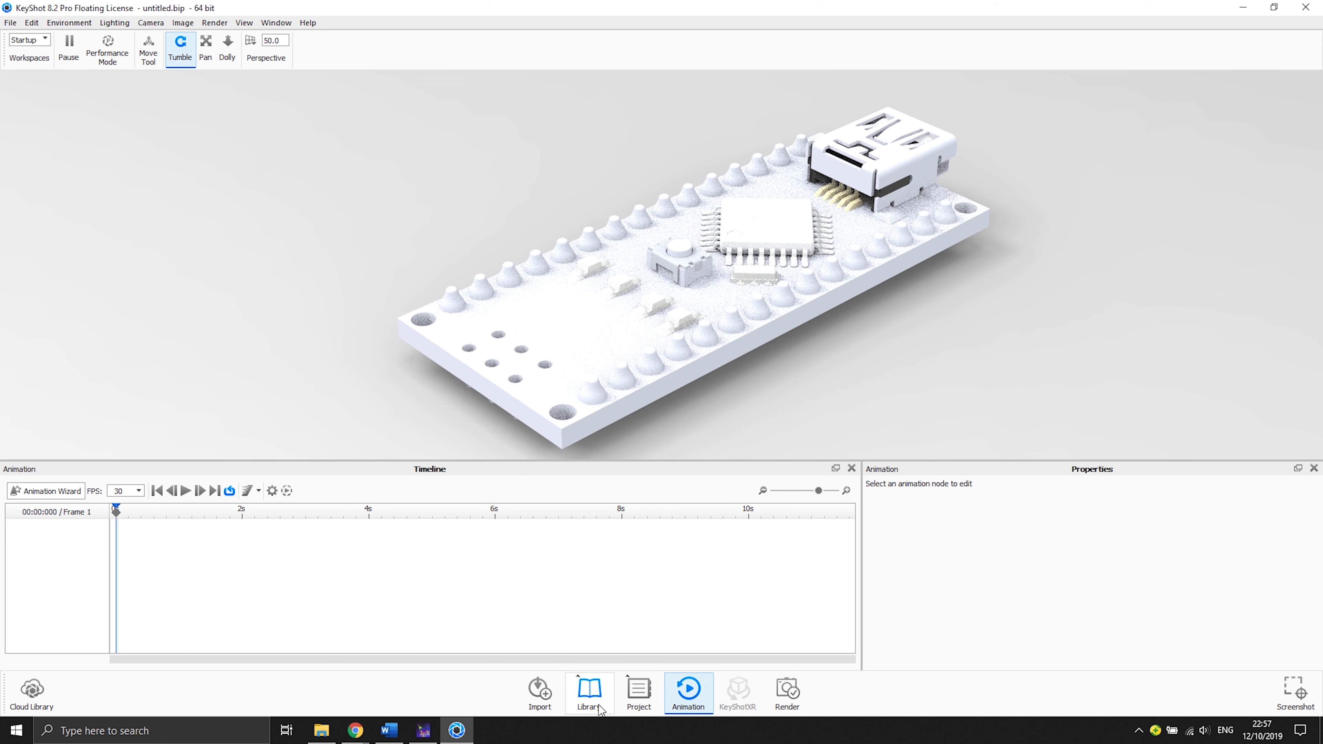
{"action": "left_click", "coordinate": [599, 705]}
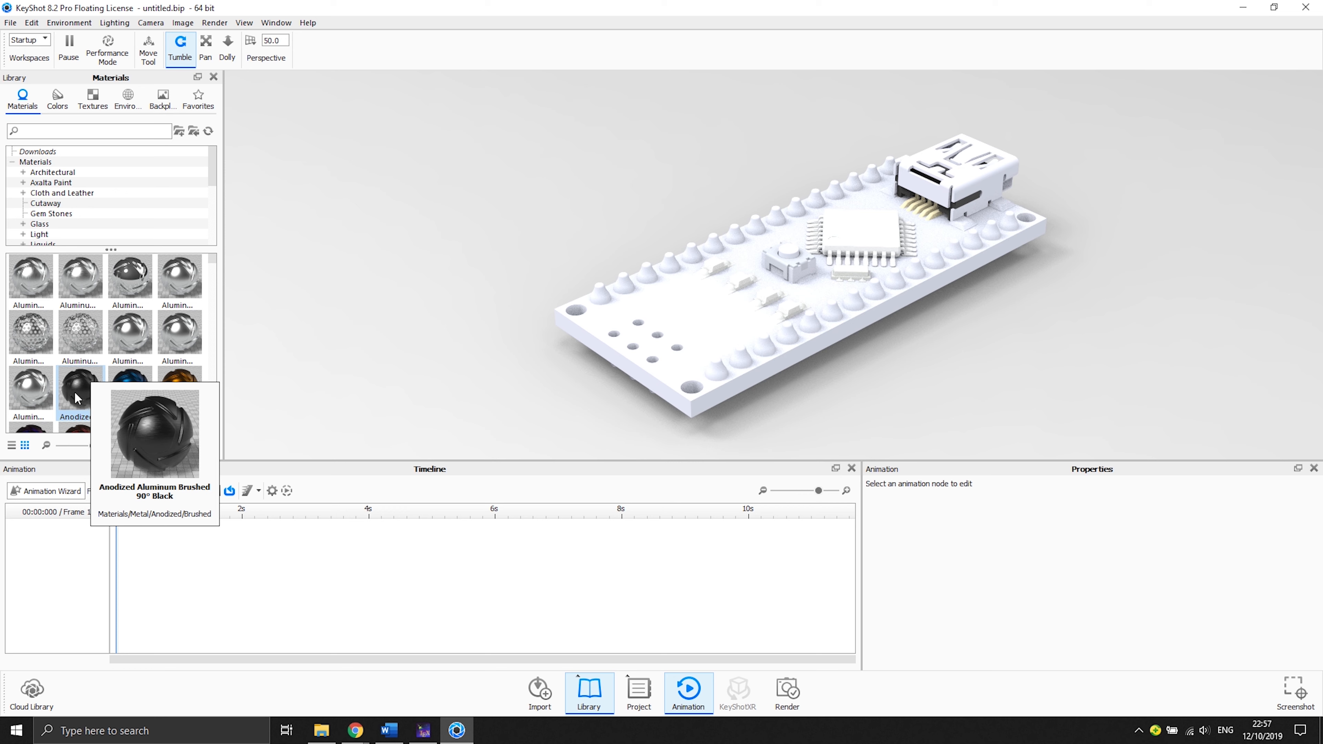
{"action": "left_click_drag", "start_coordinate": [75, 392], "coordinate": [694, 316]}
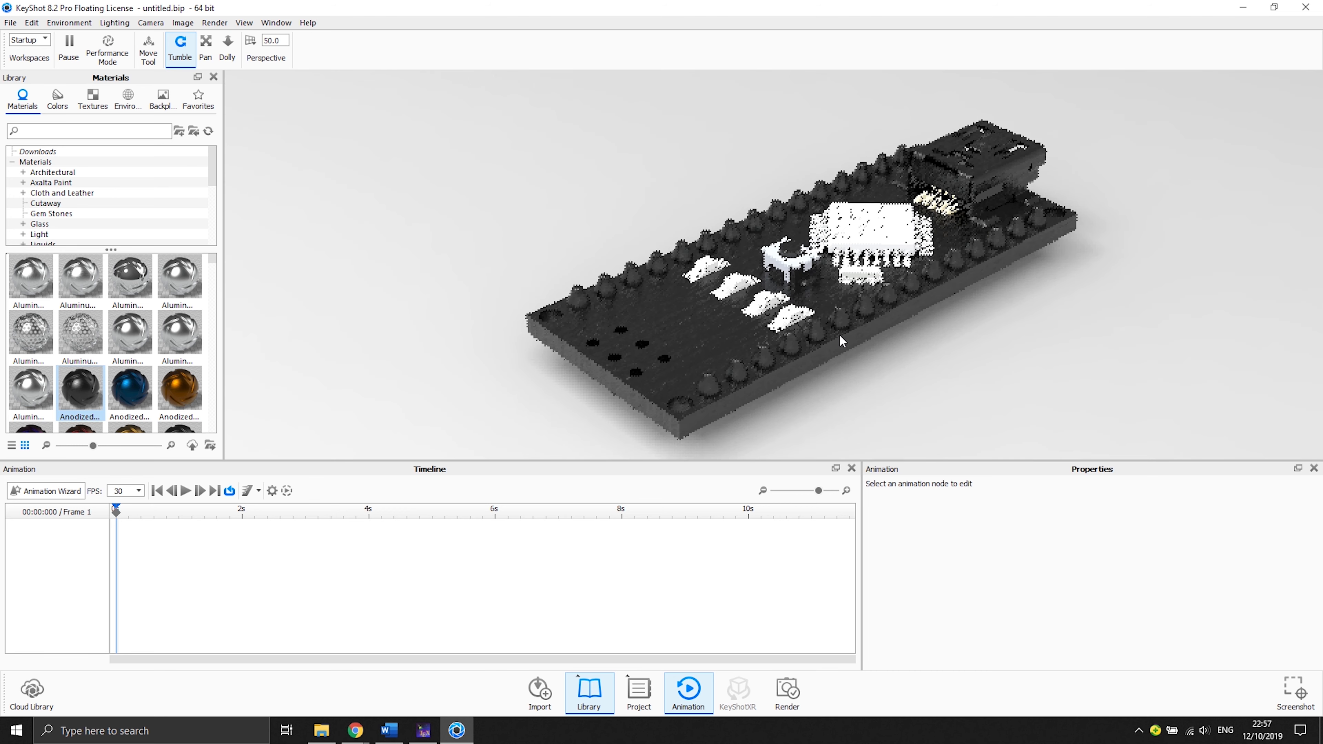
- Apply an anodized gold material to the resistor terminals on the board
{"action": "mouse_move", "coordinate": [907, 354]}
{"action": "left_mouse_down"}
{"action": "mouse_move", "coordinate": [916, 328]}
{"action": "mouse_move", "coordinate": [892, 347]}
{"action": "left_mouse_up"}
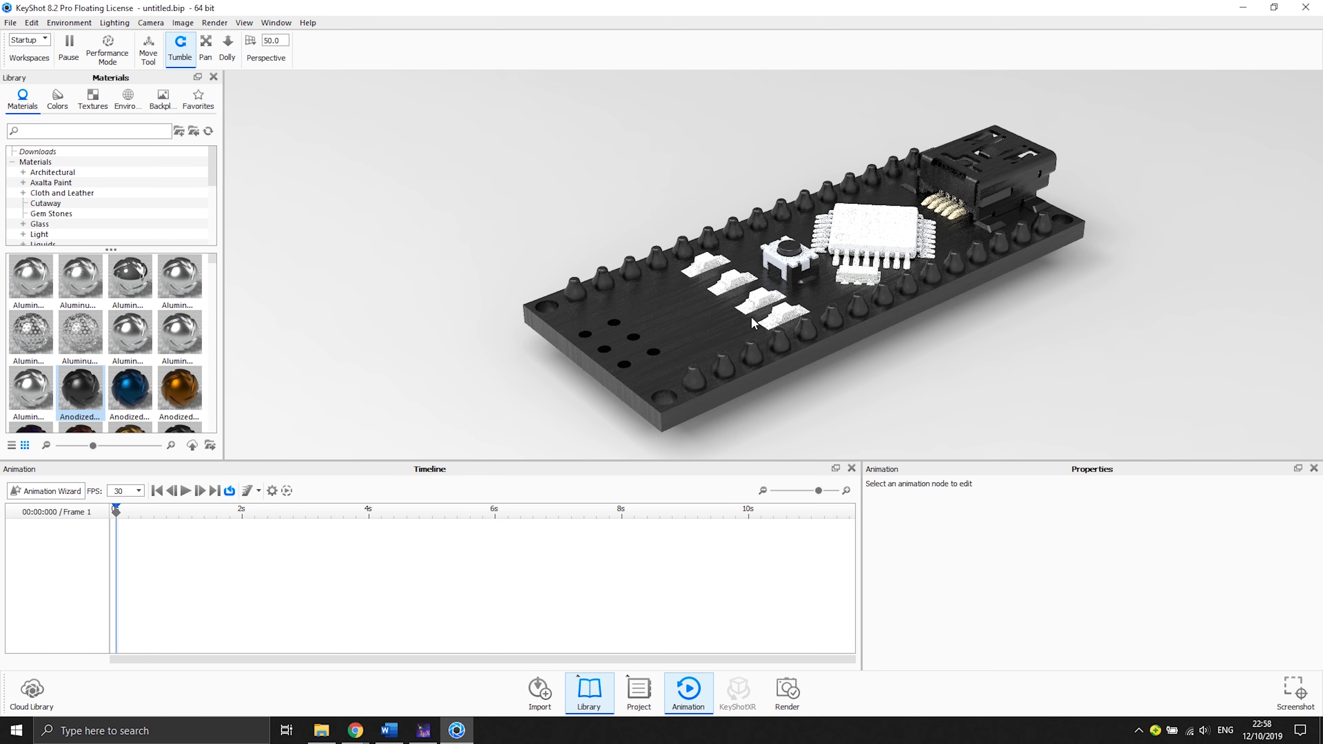
{"action": "scroll", "coordinate": [71, 376], "scroll_direction": "down", "scroll_amount": 3}
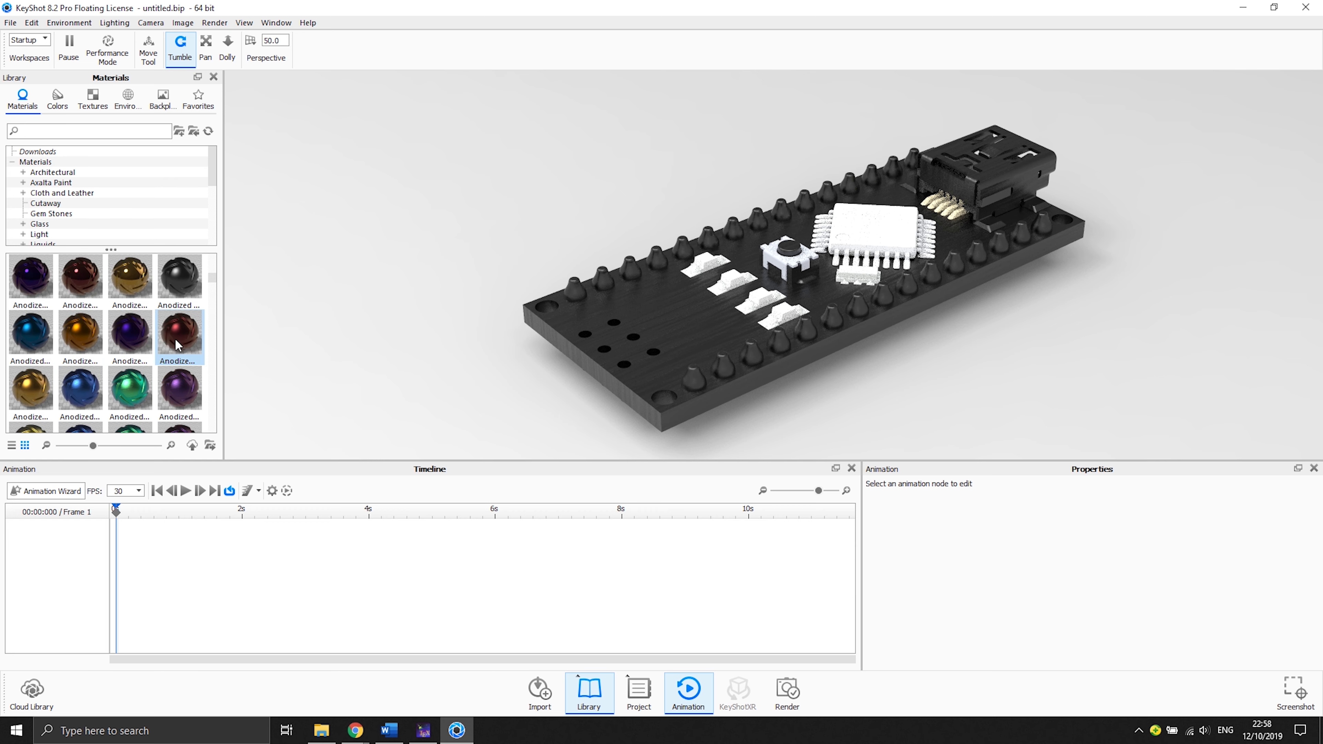
{"action": "left_click_drag", "start_coordinate": [31, 334], "coordinate": [696, 274]}
- Apply an anodized gold material to the component on the underside of the board
{"action": "left_click_drag", "start_coordinate": [1129, 245], "coordinate": [495, 219]}
{"action": "left_click_drag", "start_coordinate": [994, 316], "coordinate": [942, 314]}
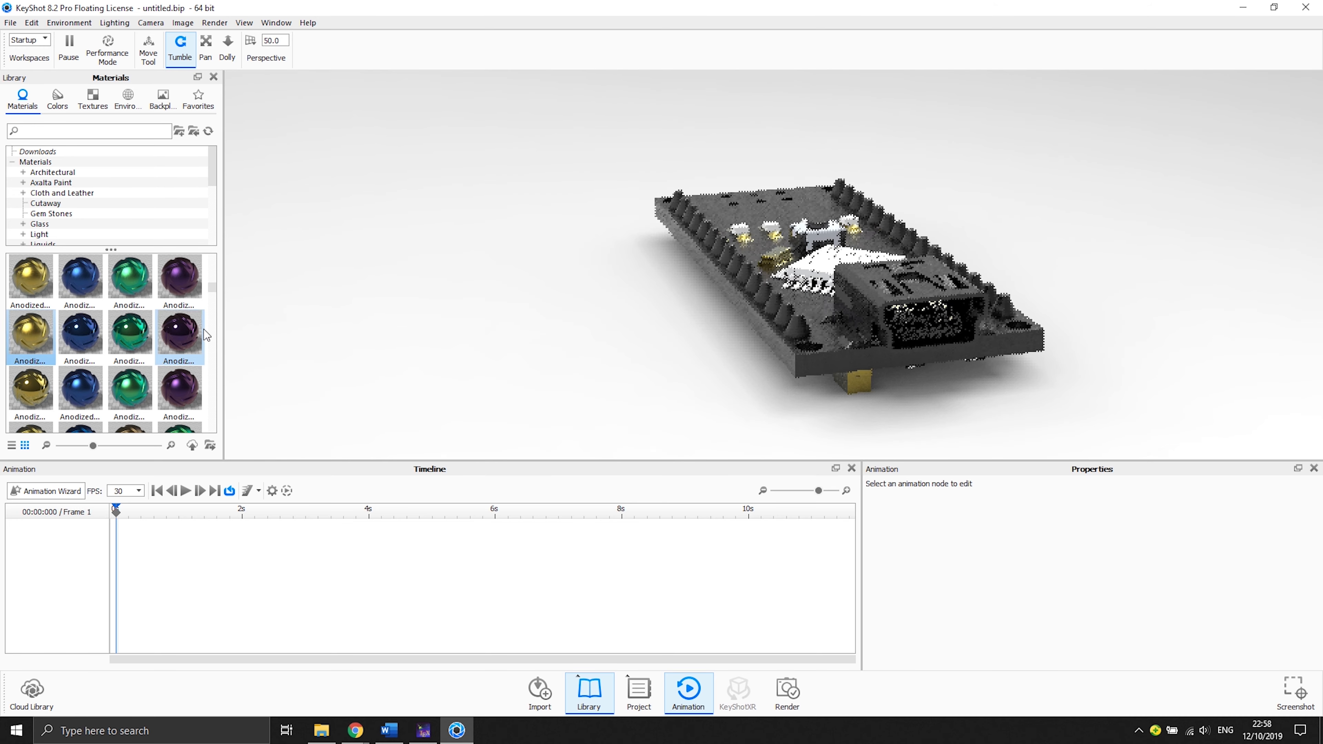
{"action": "left_click_drag", "start_coordinate": [30, 386], "coordinate": [641, 340]}
{"action": "left_click_drag", "start_coordinate": [647, 229], "coordinate": [877, 356]}
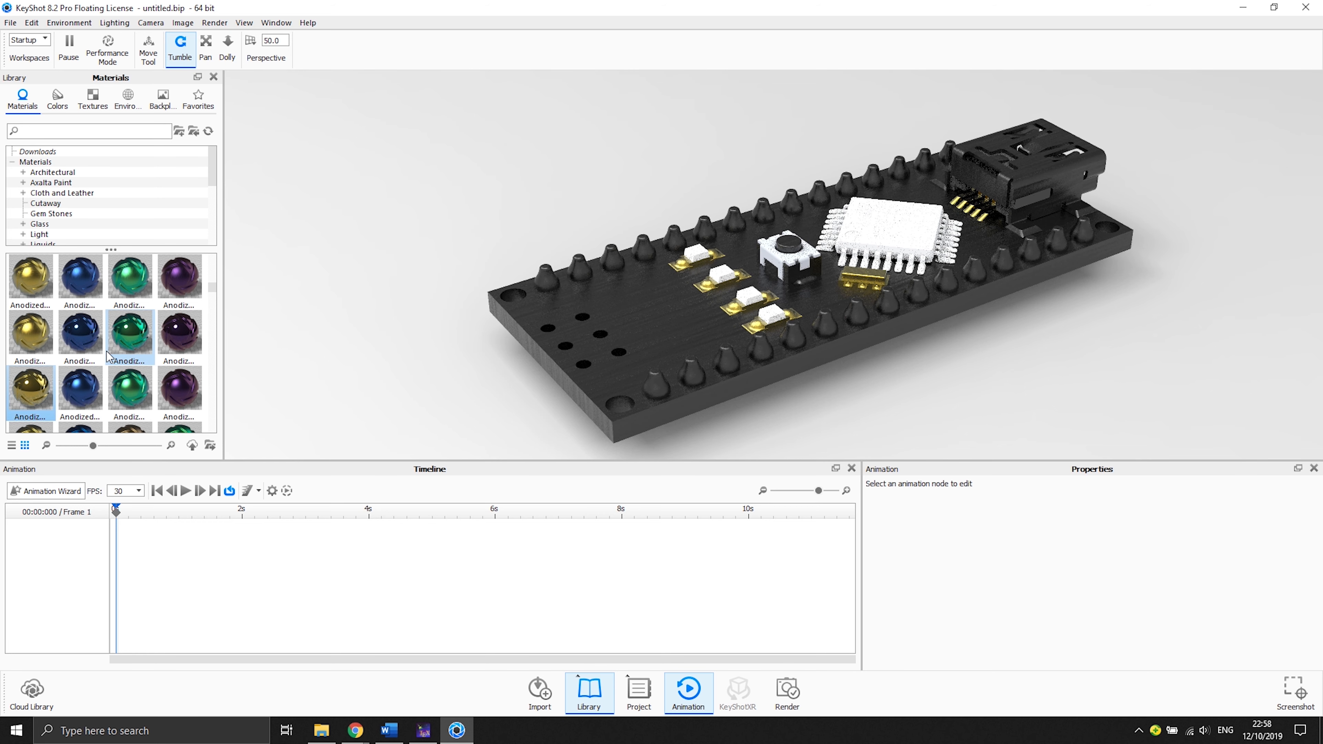
- Apply an anodized red material to the resistor bodies
{"action": "mouse_move", "coordinate": [107, 356]}
{"action": "scroll", "coordinate": [154, 348], "scroll_direction": "down", "scroll_amount": 2}
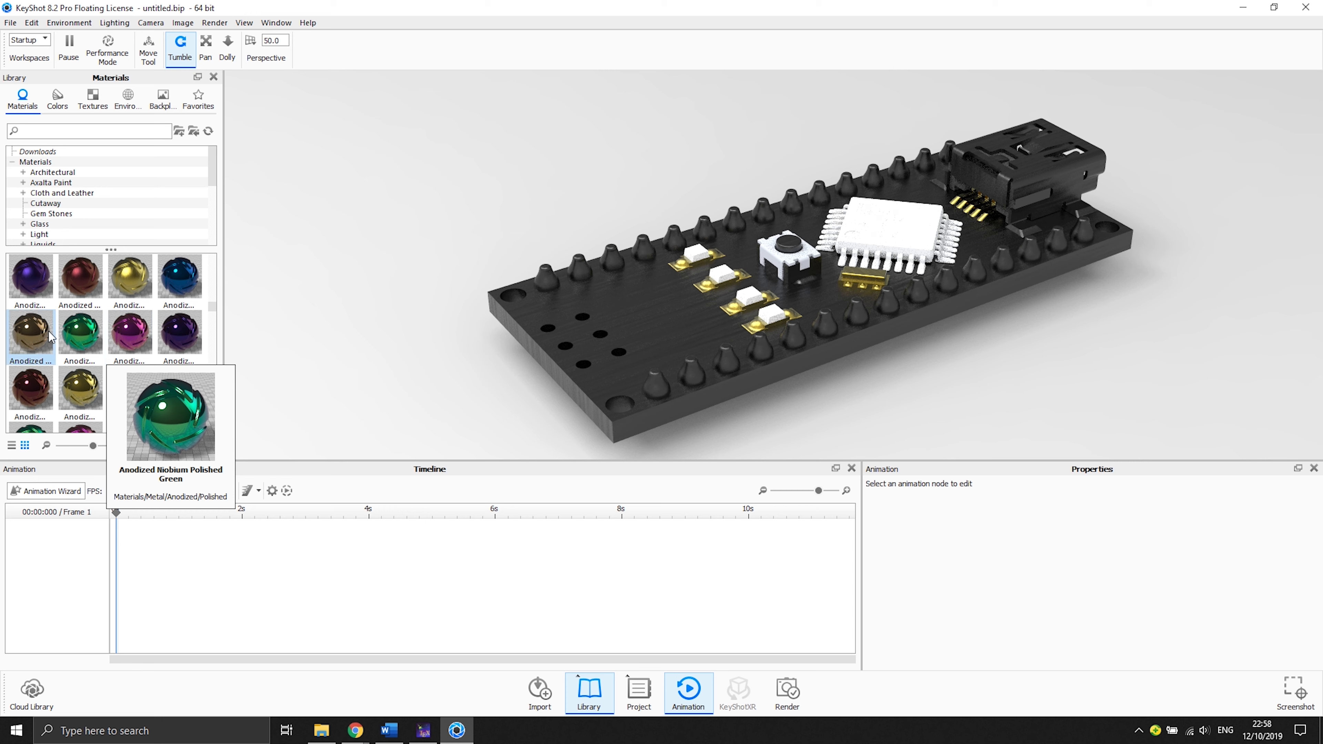
{"action": "mouse_move", "coordinate": [33, 344]}
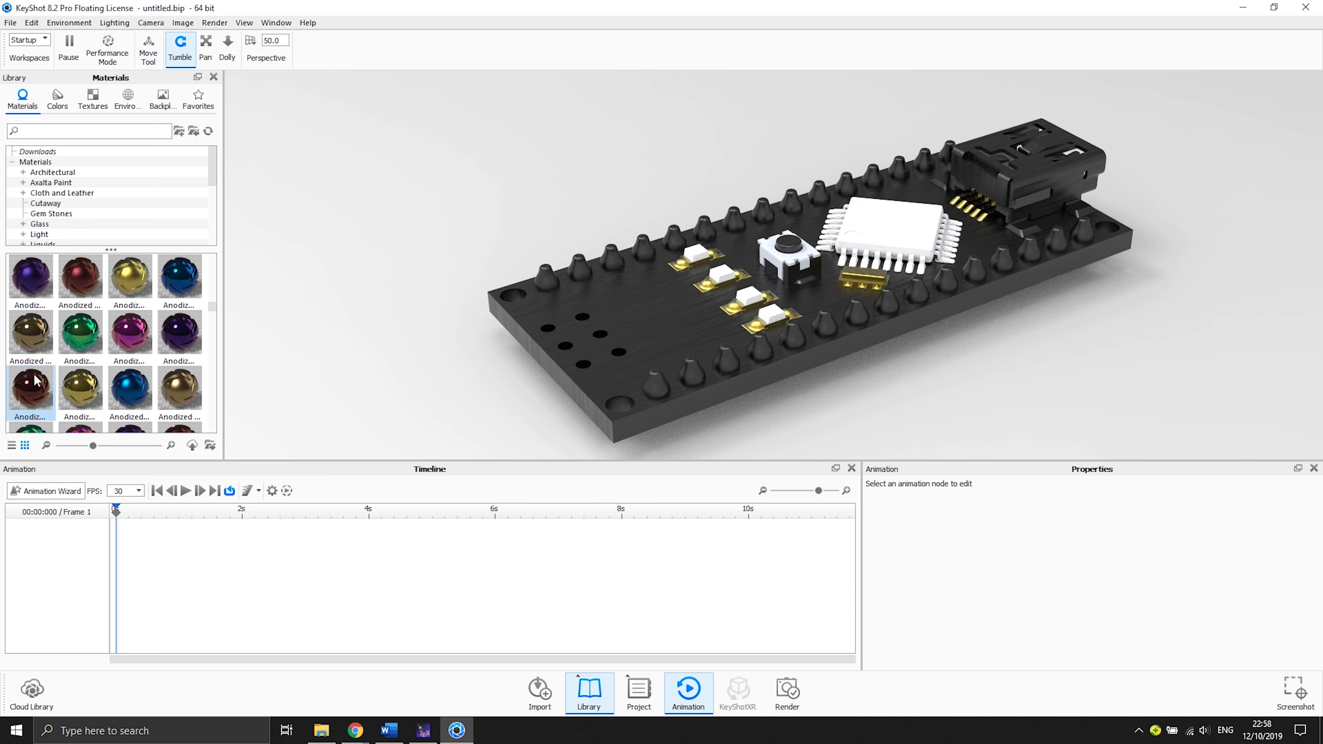
{"action": "left_click_drag", "start_coordinate": [34, 392], "coordinate": [705, 263]}
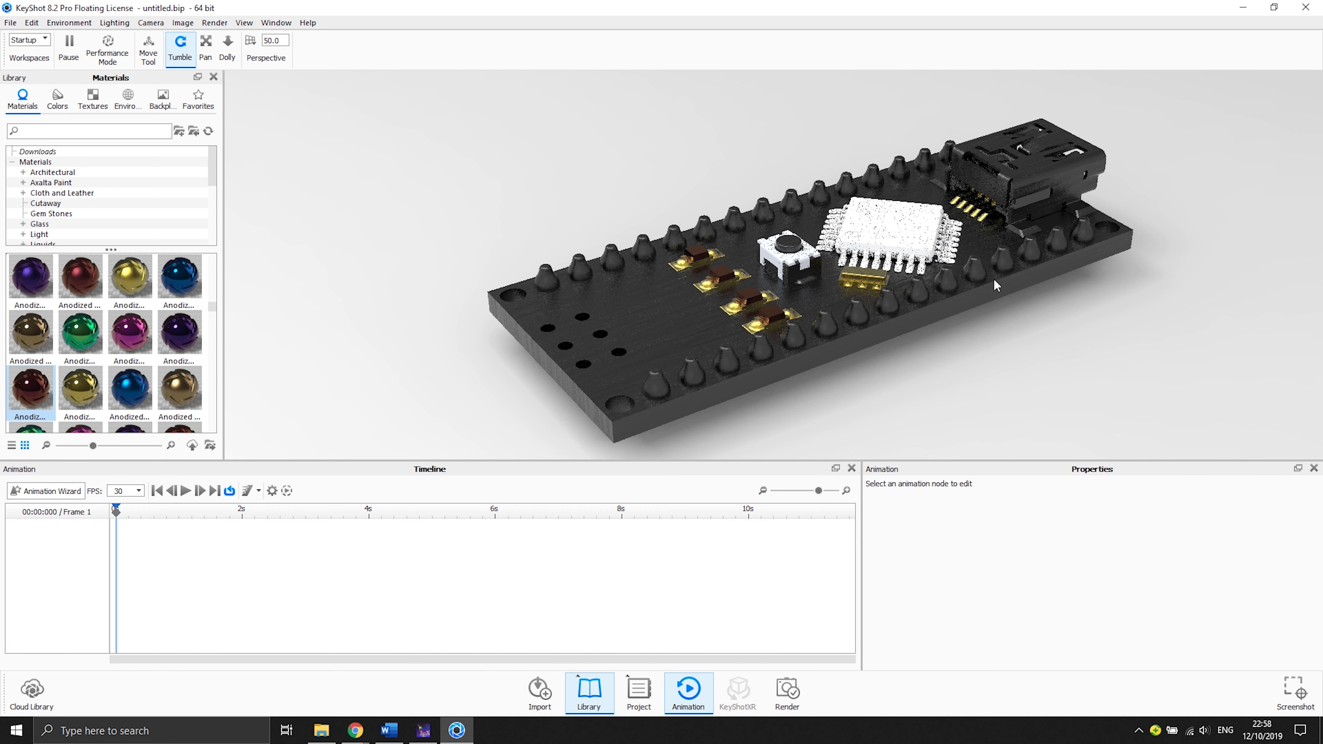
- Apply a chrome material to the push button
{"action": "scroll", "coordinate": [80, 360], "scroll_direction": "down", "scroll_amount": 3}
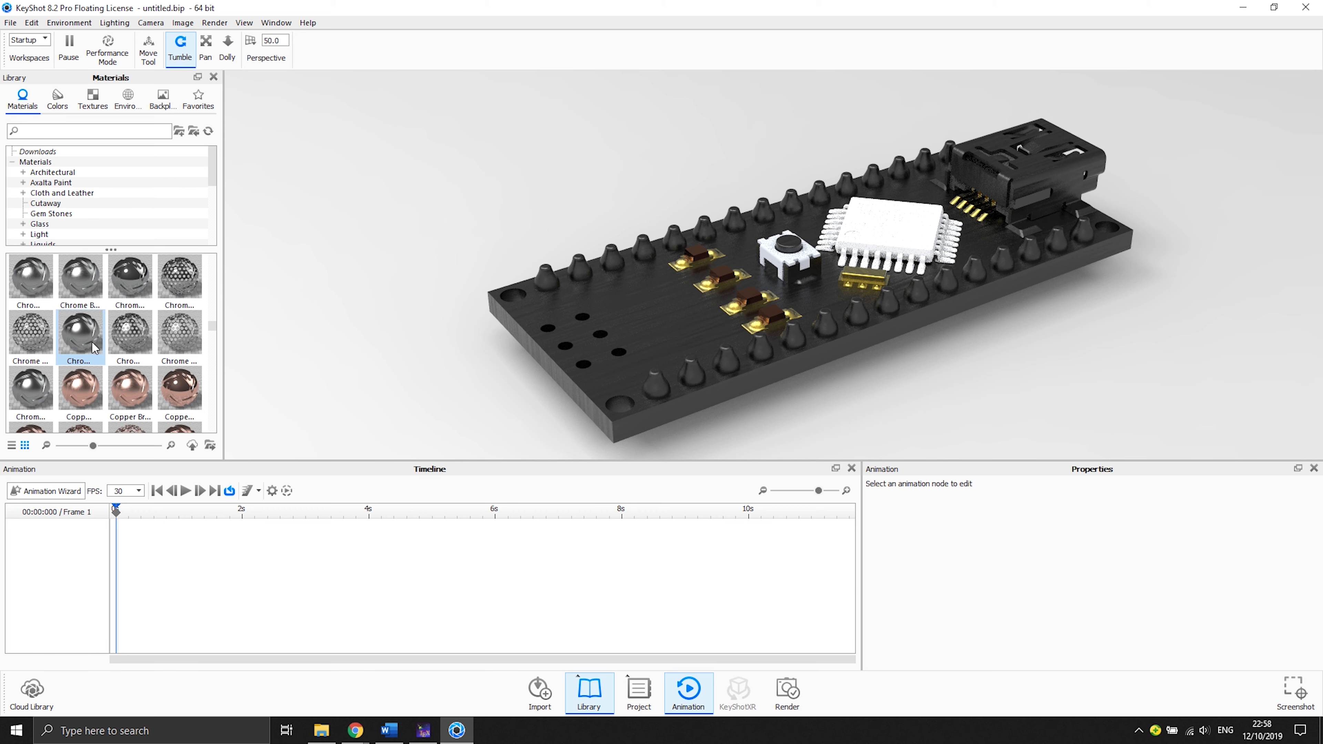
{"action": "left_click_drag", "start_coordinate": [92, 348], "coordinate": [788, 264]}
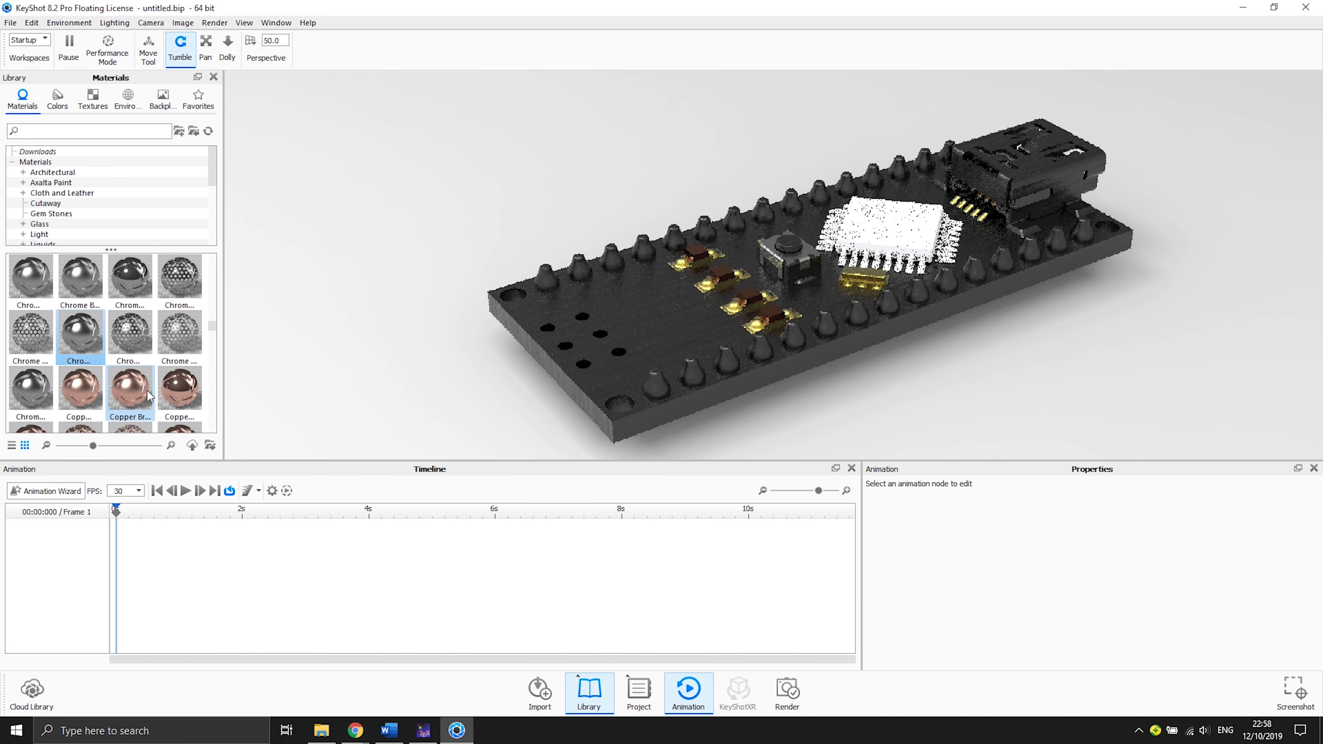
- Apply the Metal Rough Blue material to the microcontroller chip
{"action": "scroll", "coordinate": [76, 388], "scroll_direction": "down", "scroll_amount": 3}
{"action": "scroll", "coordinate": [77, 388], "scroll_direction": "down", "scroll_amount": 3}
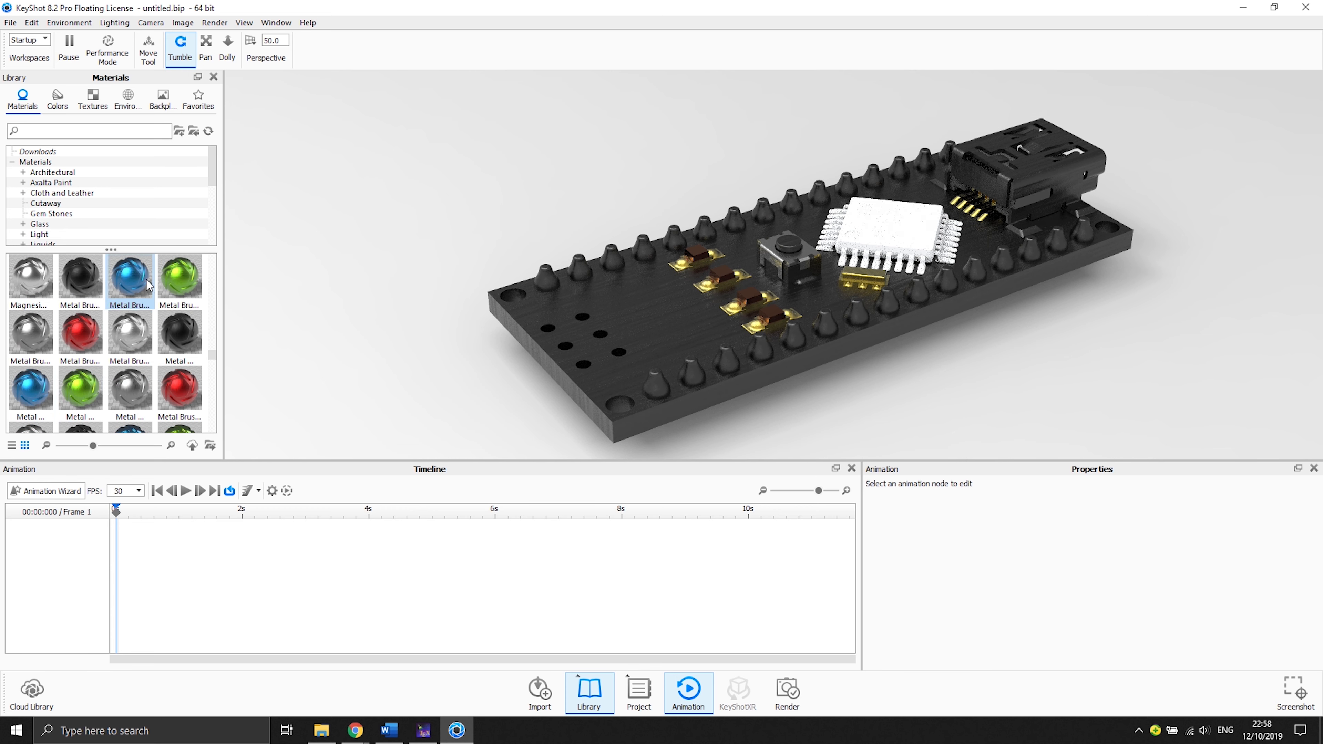
{"action": "left_click_drag", "start_coordinate": [138, 390], "coordinate": [853, 222]}
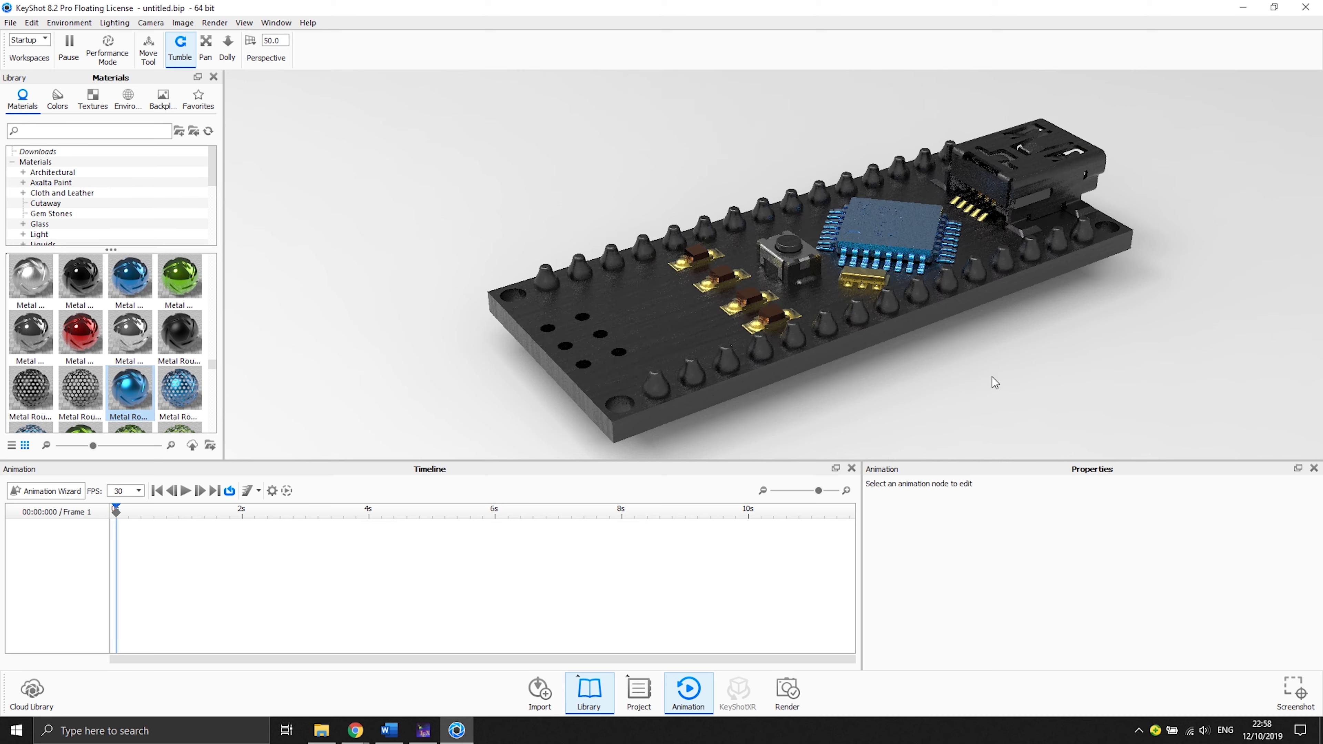
{"action": "left_click_drag", "start_coordinate": [989, 379], "coordinate": [991, 339]}
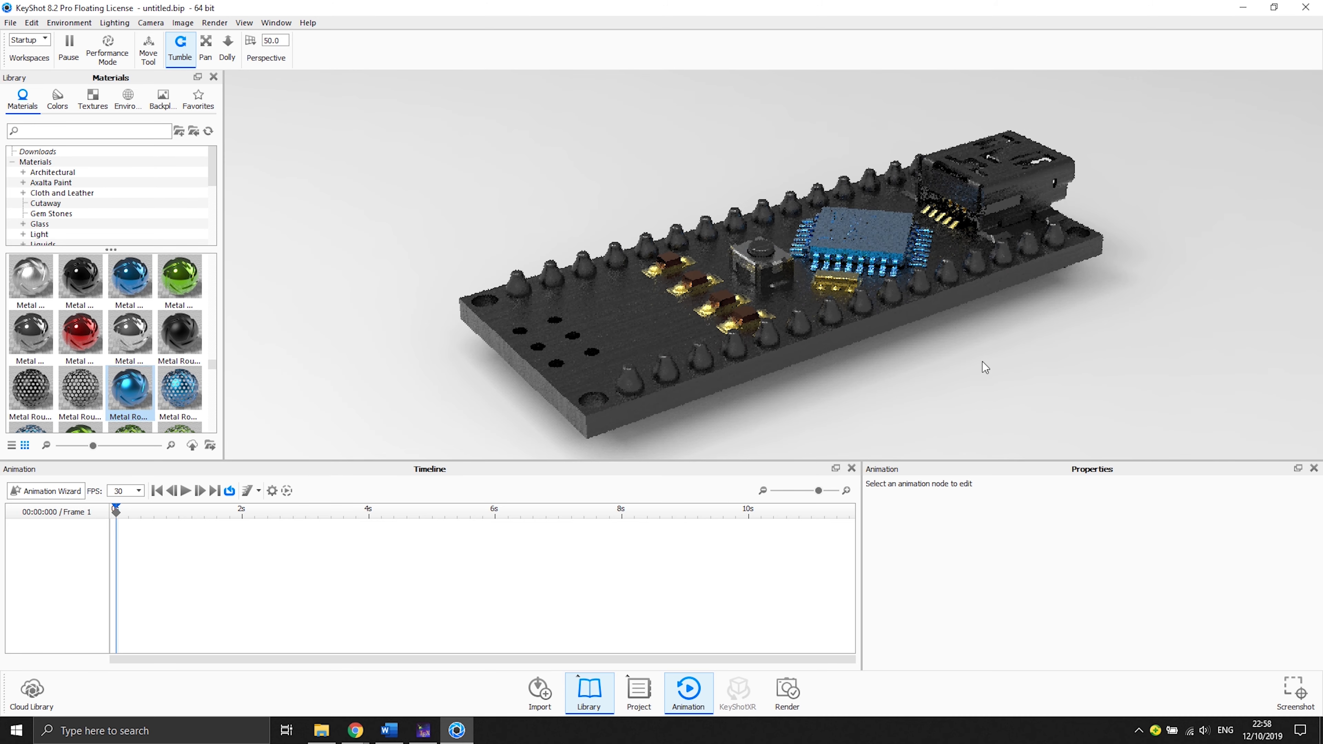
- Add the White on Transparent_CROPPED image as a texture label on the chip's Metal Rough Blue material
{"action": "left_click_drag", "start_coordinate": [908, 389], "coordinate": [893, 247]}
{"action": "left_click_drag", "start_coordinate": [1009, 278], "coordinate": [718, 333]}
{"action": "mouse_move", "coordinate": [639, 267]}
{"action": "left_mouse_down"}
{"action": "mouse_move", "coordinate": [699, 331]}
{"action": "mouse_move", "coordinate": [655, 276]}
{"action": "left_mouse_up"}
{"action": "left_click_drag", "start_coordinate": [658, 348], "coordinate": [658, 242]}
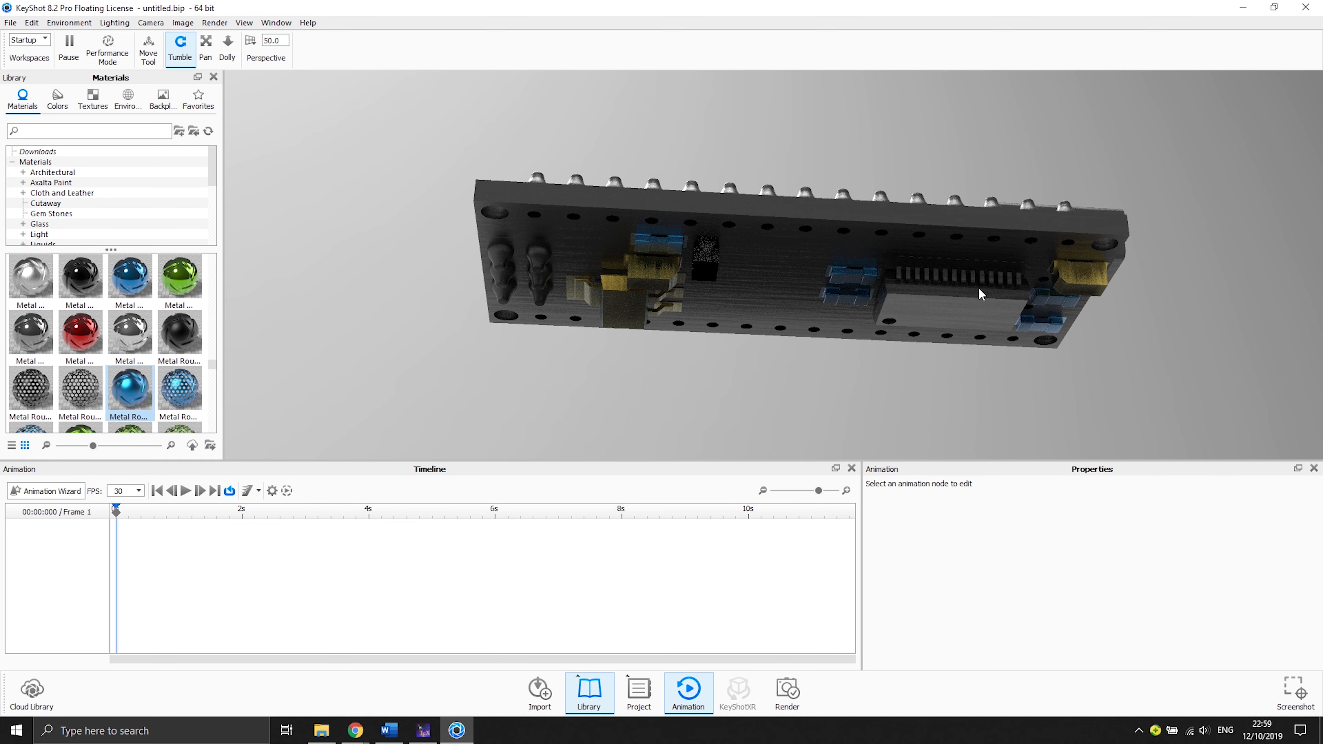
{"action": "left_click_drag", "start_coordinate": [981, 293], "coordinate": [750, 352]}
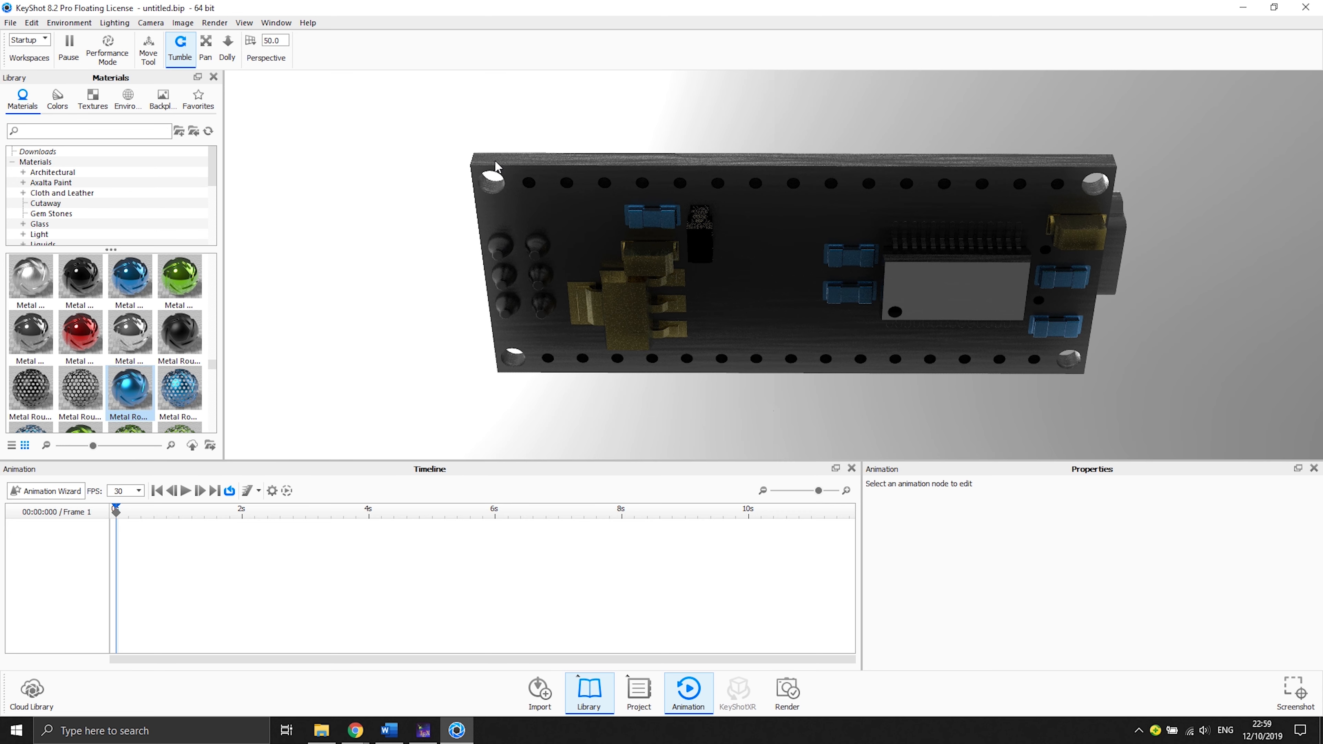
{"action": "left_click_drag", "start_coordinate": [496, 159], "coordinate": [643, 340]}
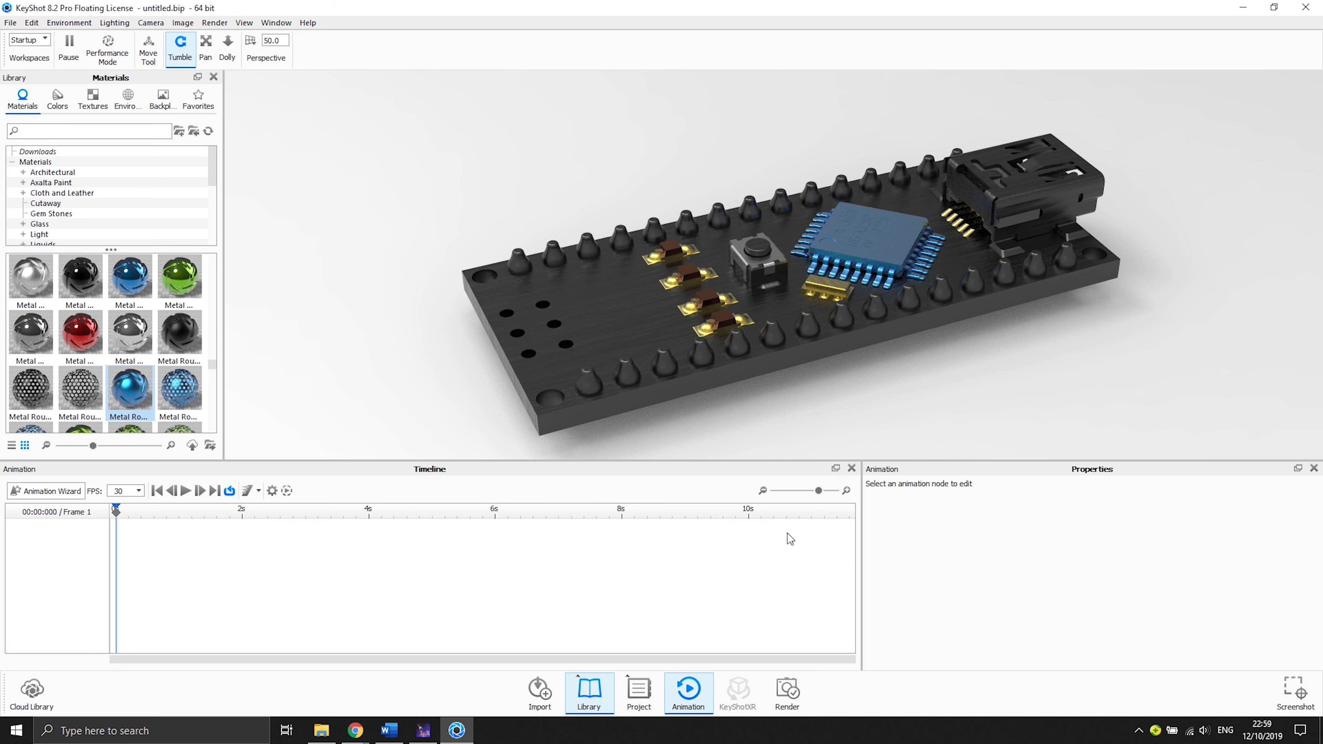
{"action": "left_click", "coordinate": [651, 694]}
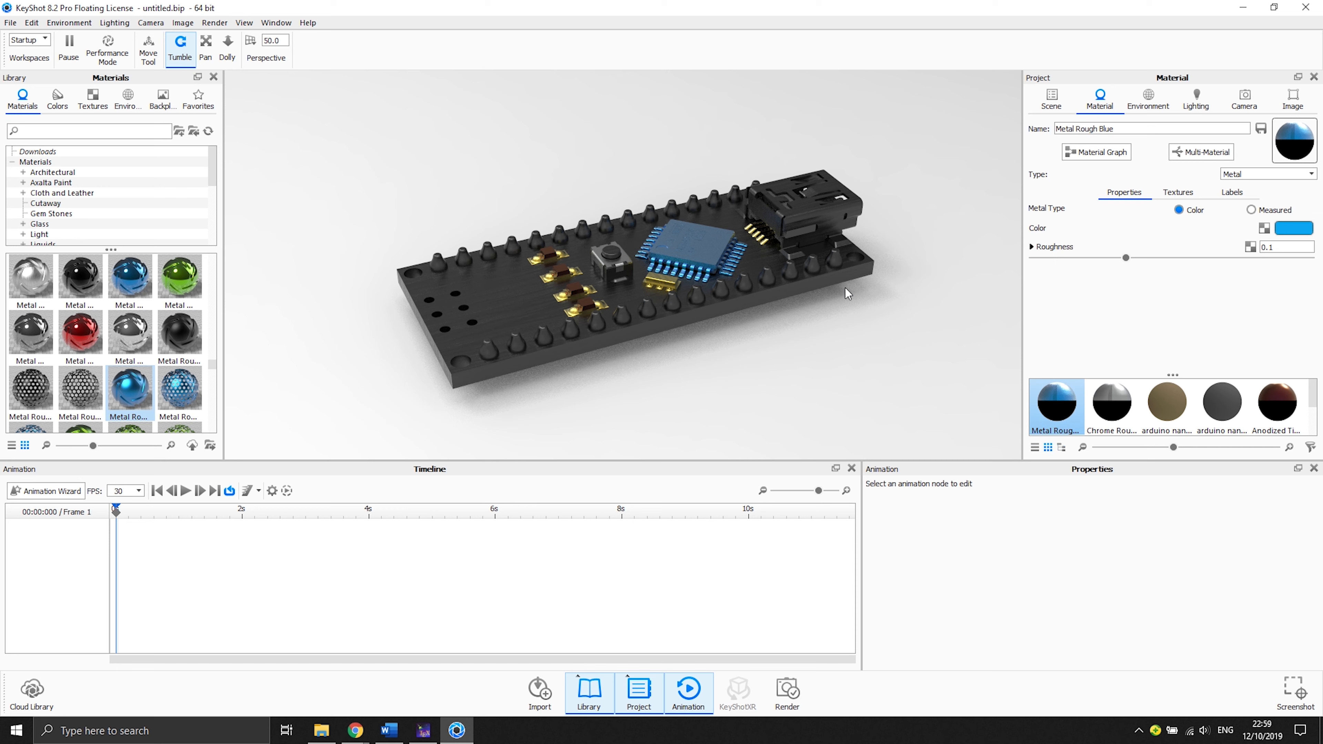
{"action": "left_click", "coordinate": [1242, 194]}
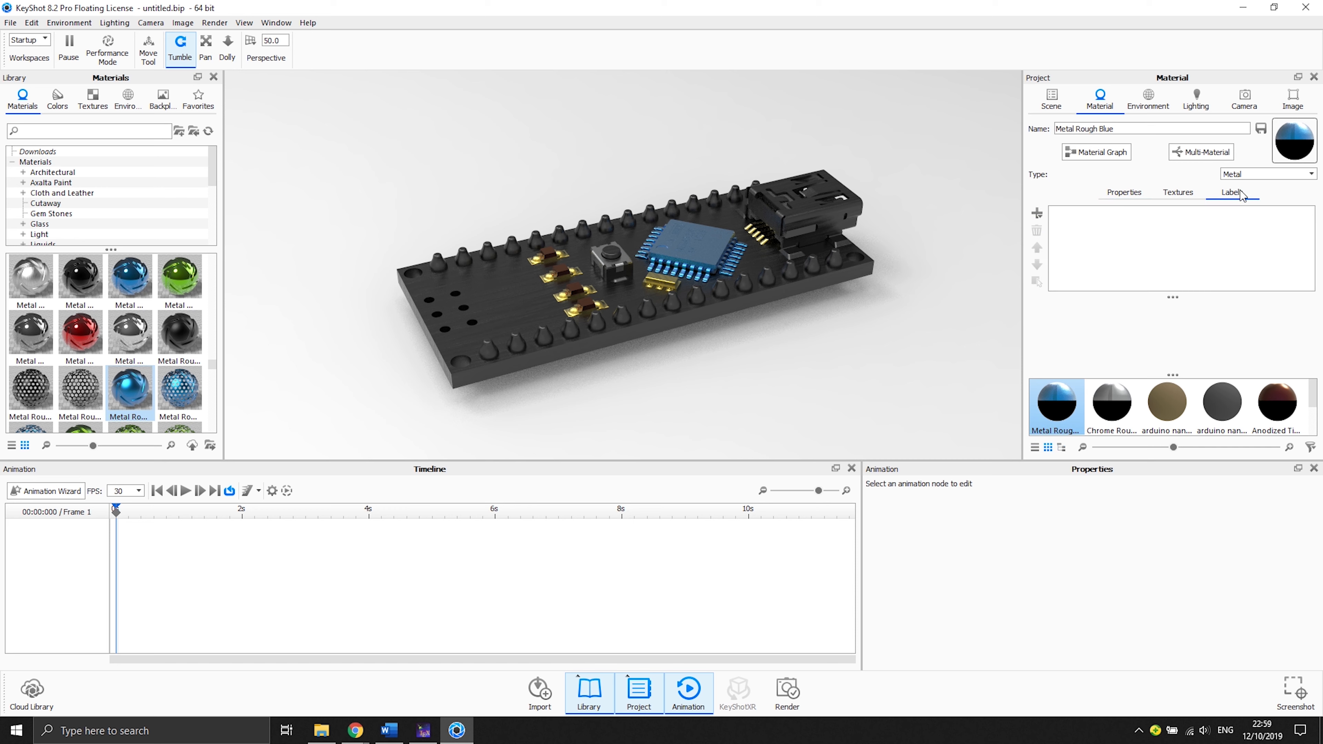
{"action": "left_click", "coordinate": [1043, 214]}
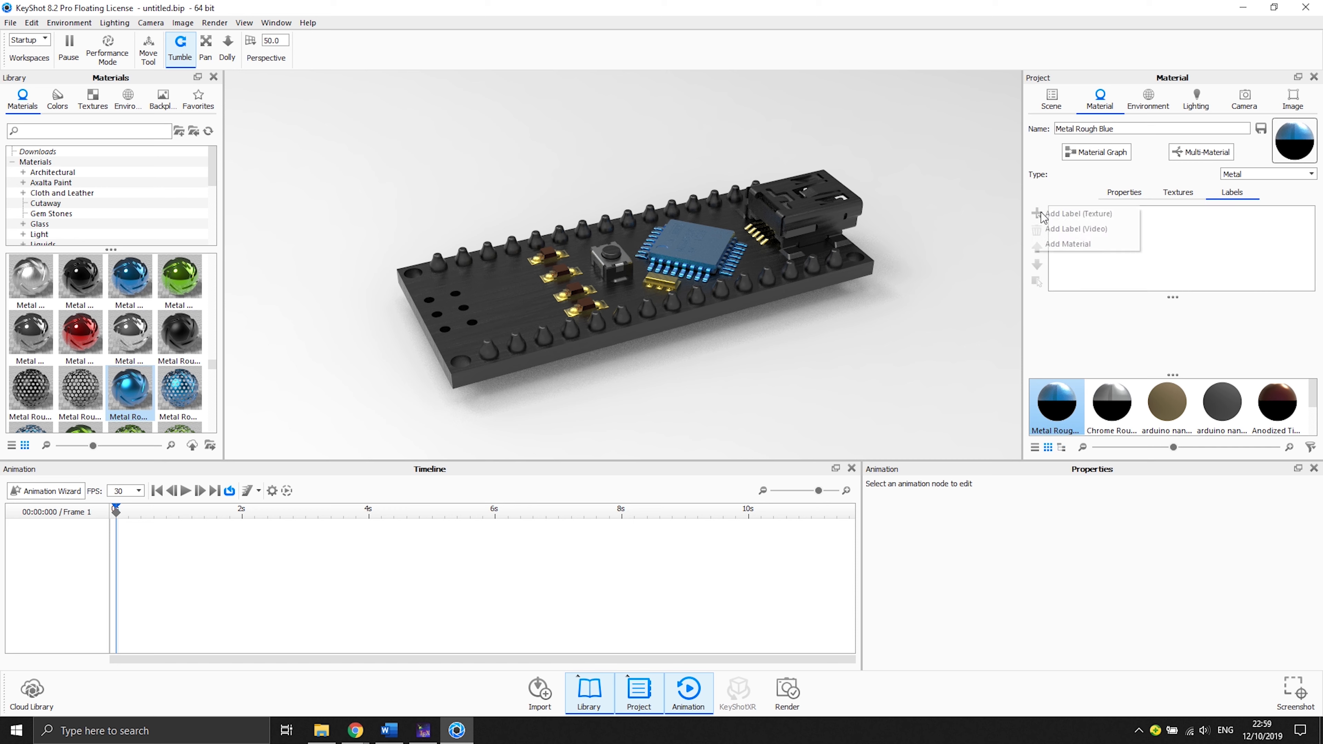
{"action": "left_click", "coordinate": [1091, 217]}
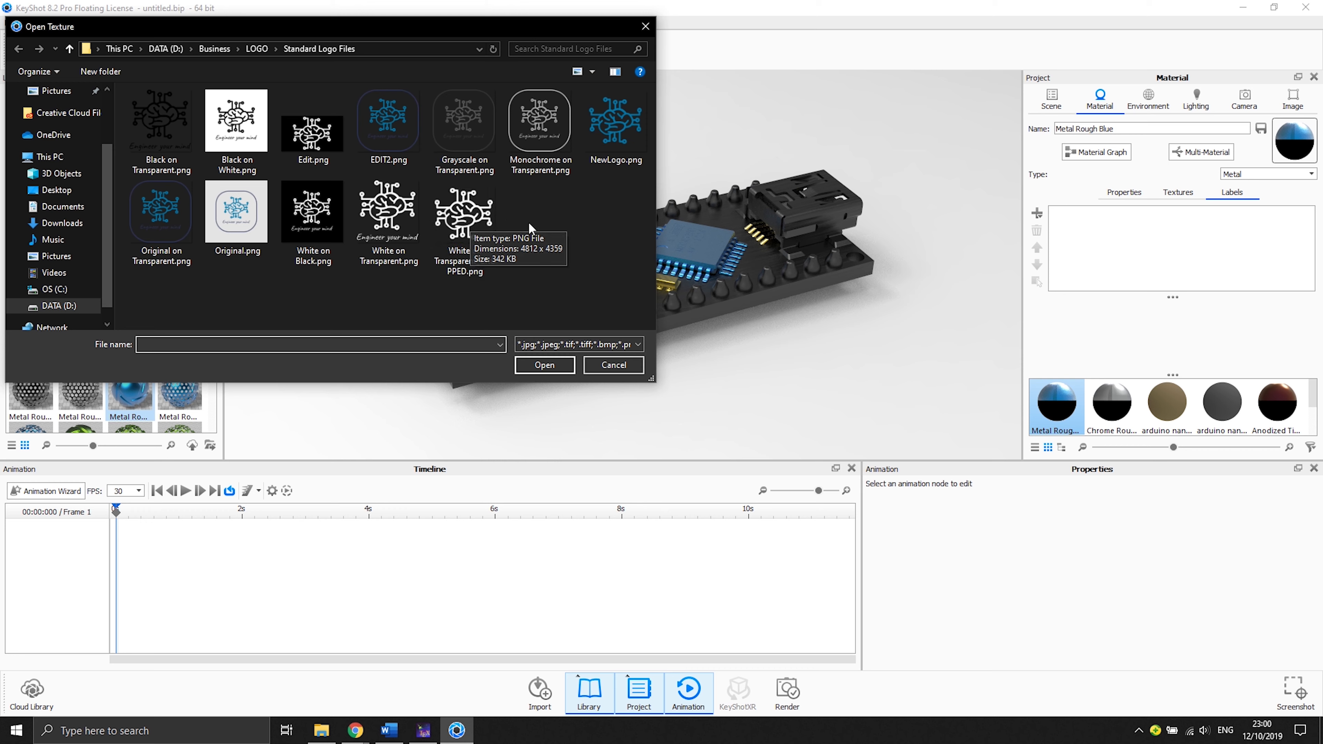
{"action": "double_click", "coordinate": [488, 220]}
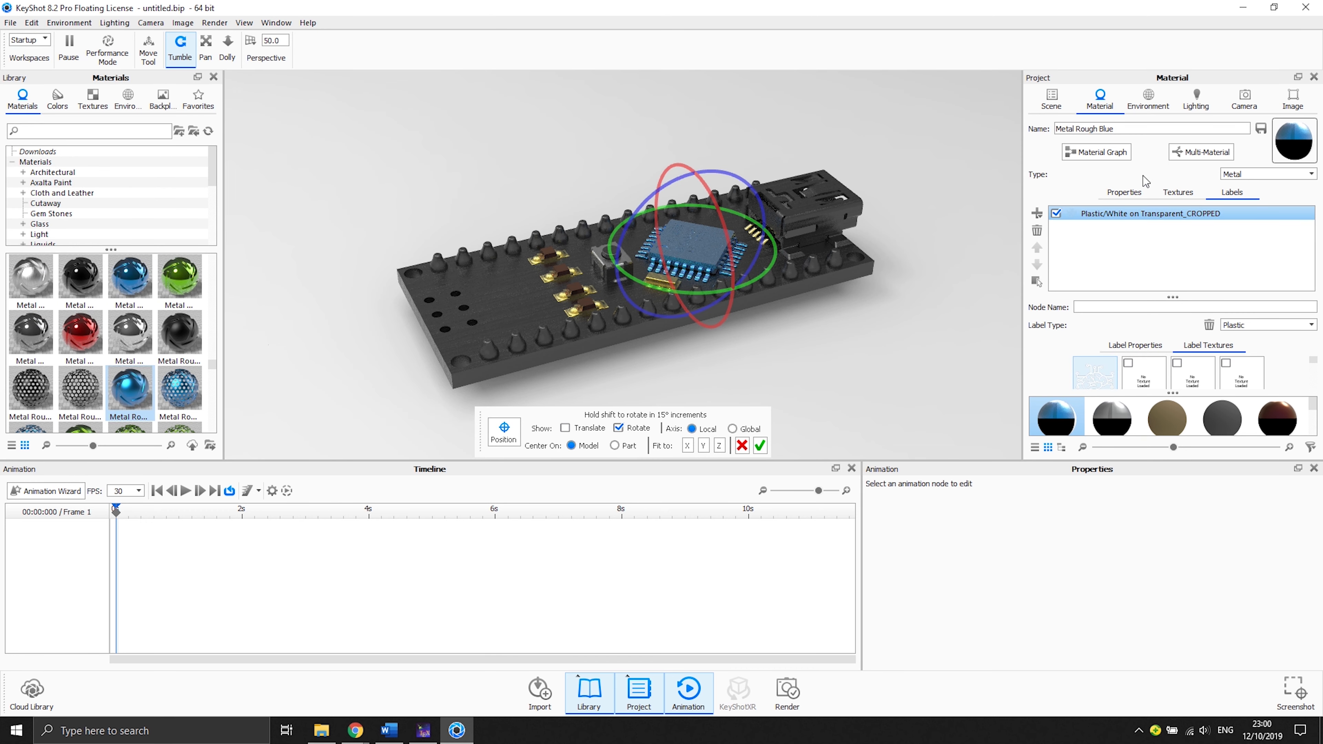
- Enable translation in the label positioning tool and fit the logo label to the Z axis
{"action": "scroll", "coordinate": [728, 237], "scroll_direction": "up", "scroll_amount": 3}
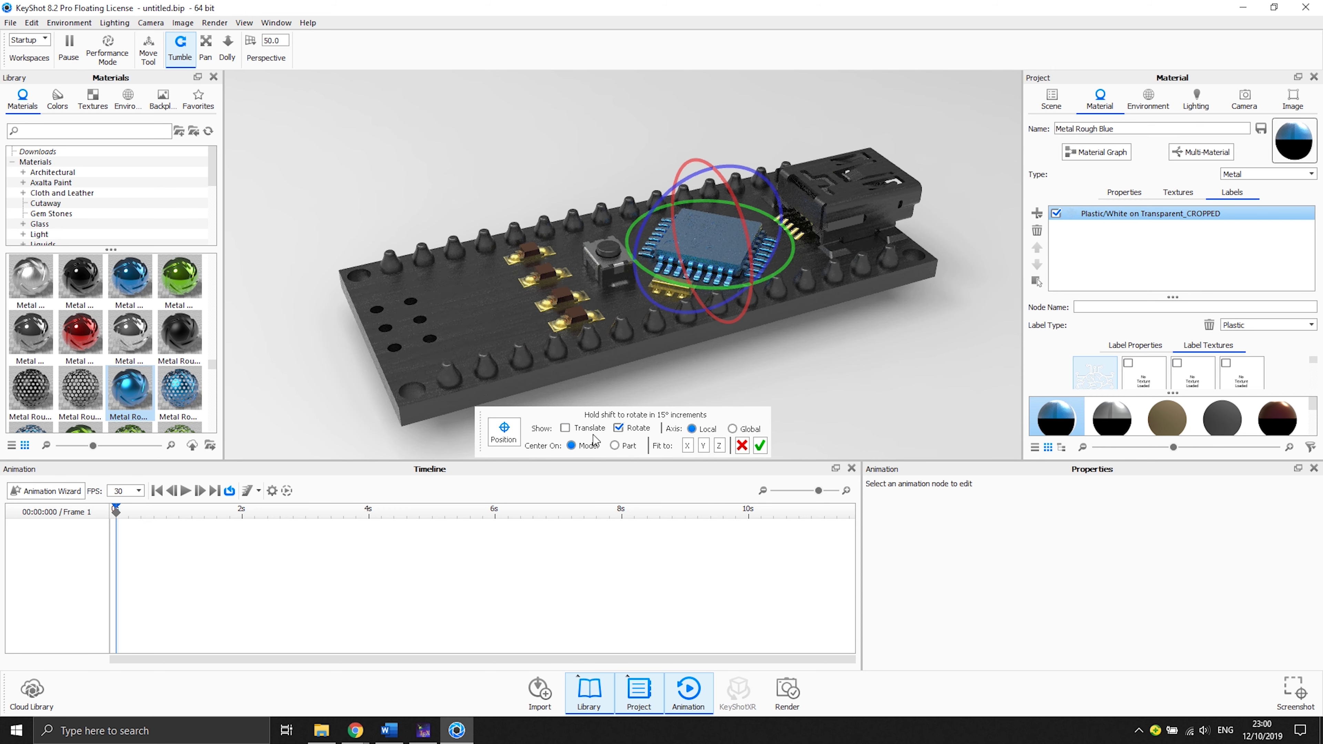
{"action": "left_click", "coordinate": [565, 428]}
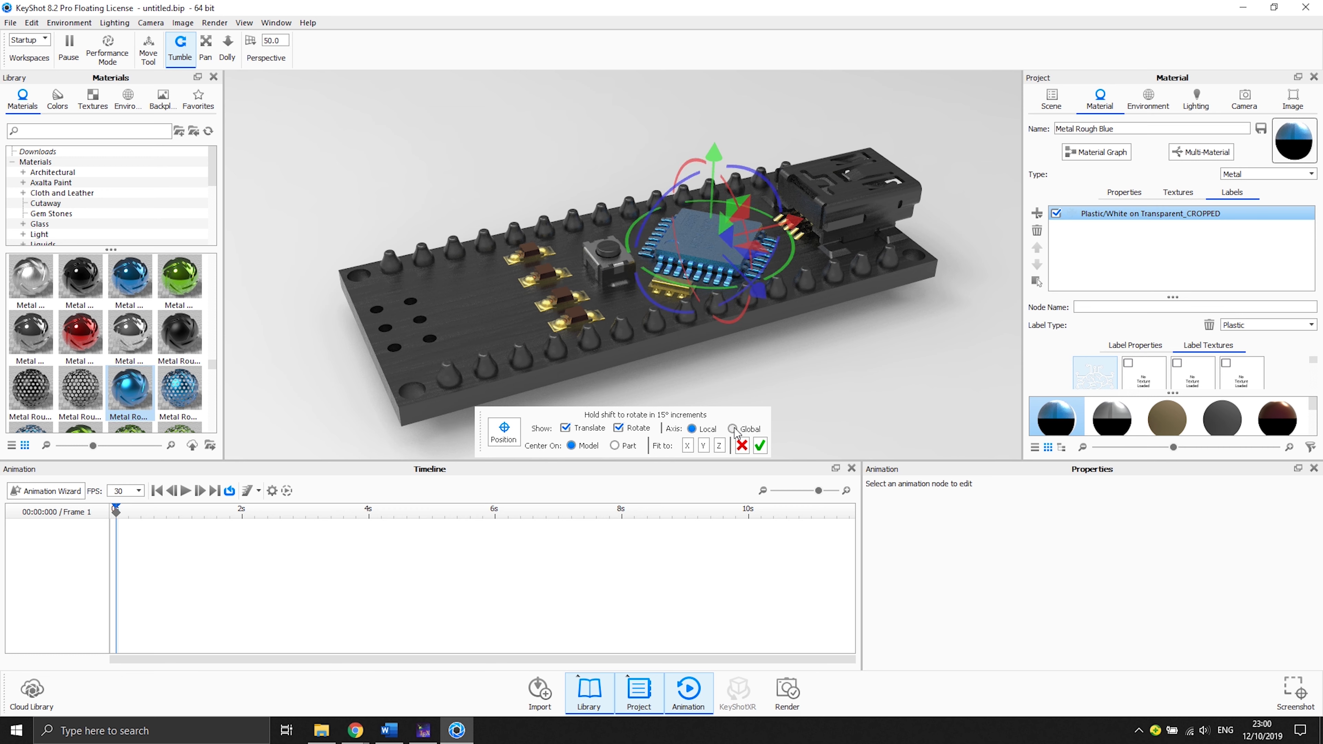
{"action": "left_click", "coordinate": [720, 446]}
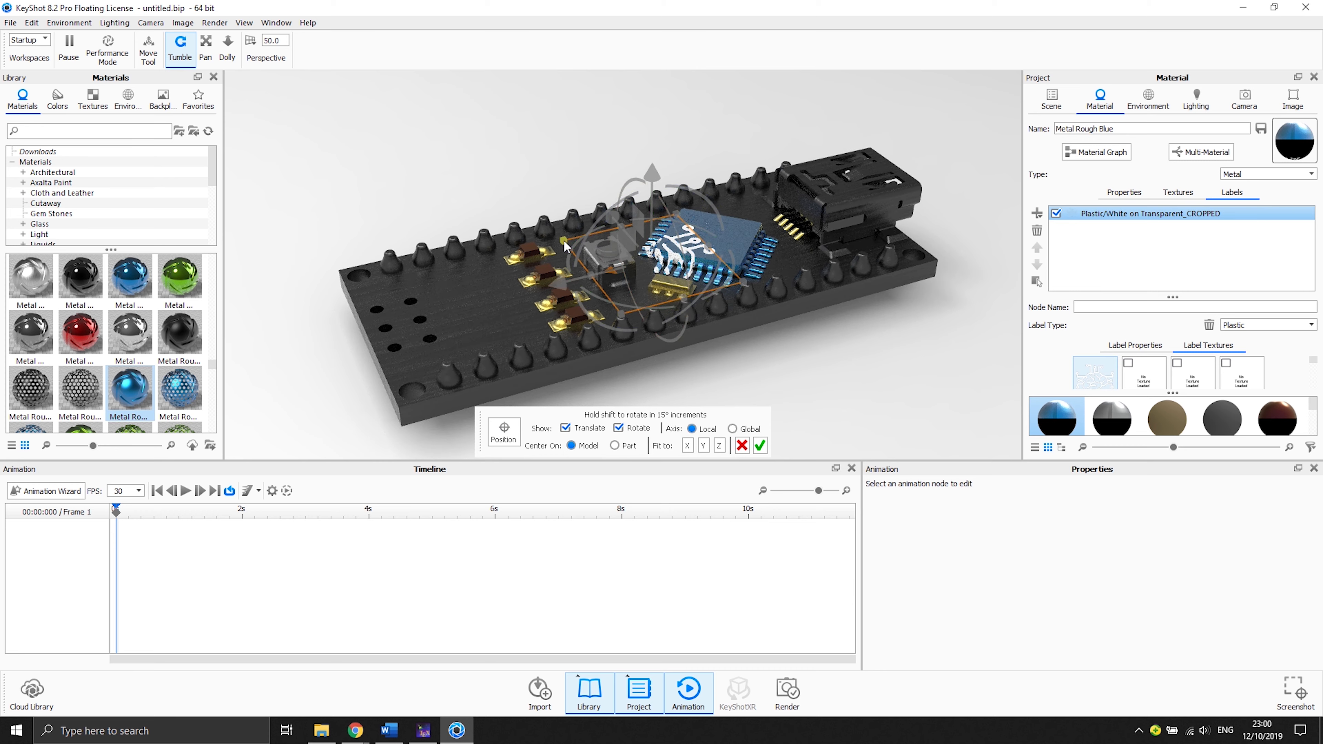
- Move the logo label onto the centre of the chip's top face and confirm its placement
{"action": "left_click_drag", "start_coordinate": [566, 245], "coordinate": [698, 198]}
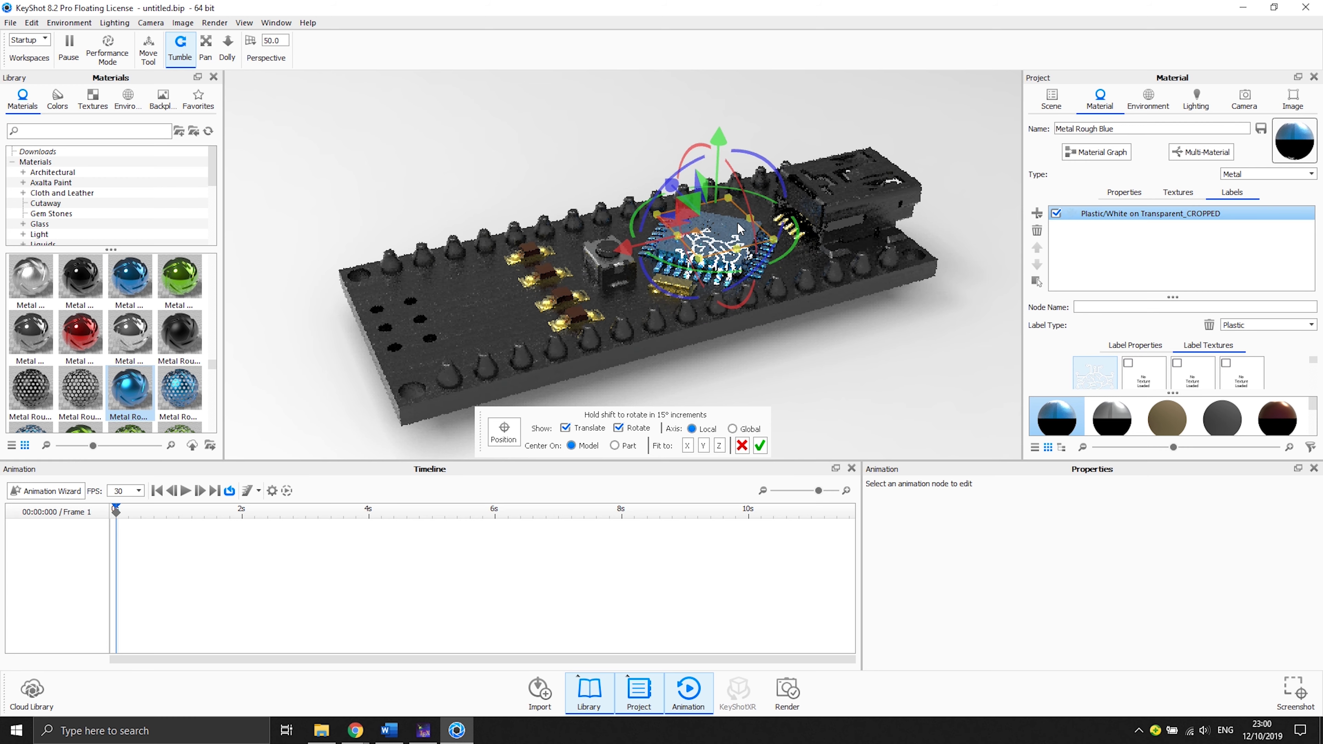
{"action": "scroll", "coordinate": [738, 224], "scroll_direction": "up", "scroll_amount": 2}
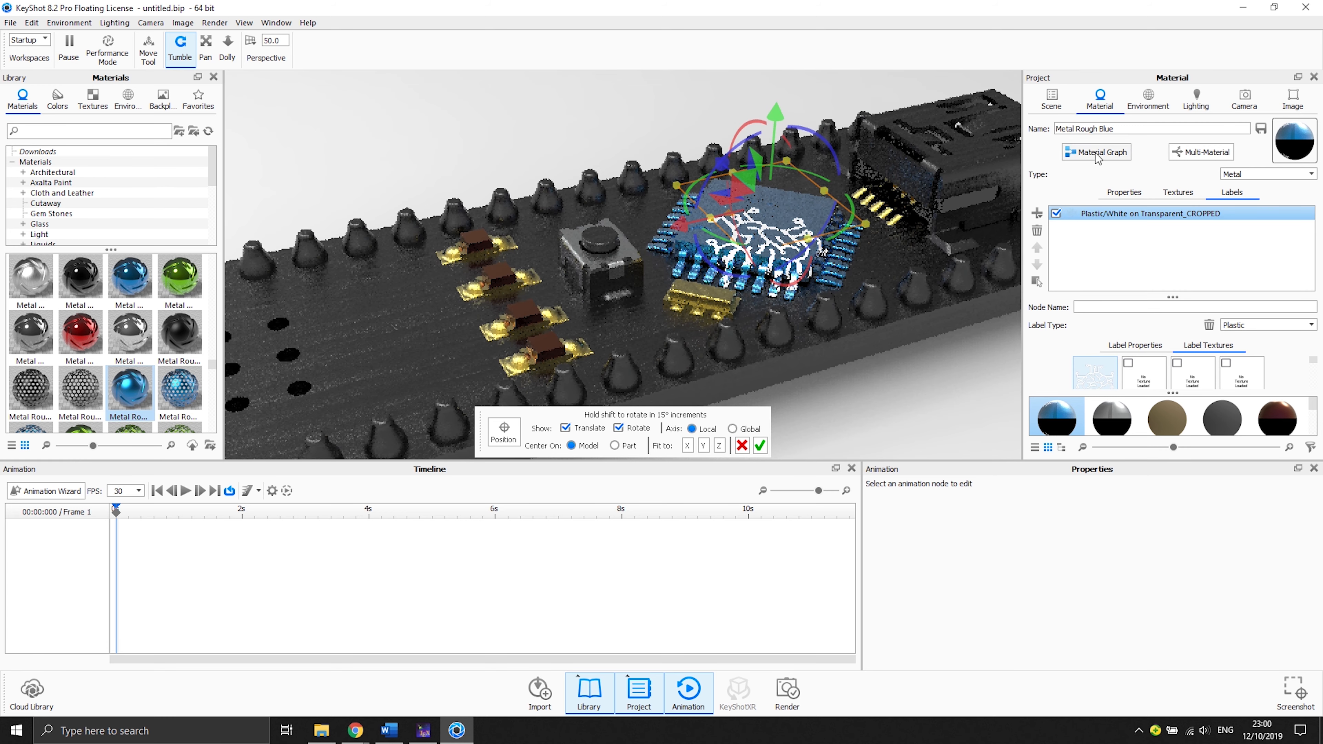
{"action": "left_click", "coordinate": [651, 689]}
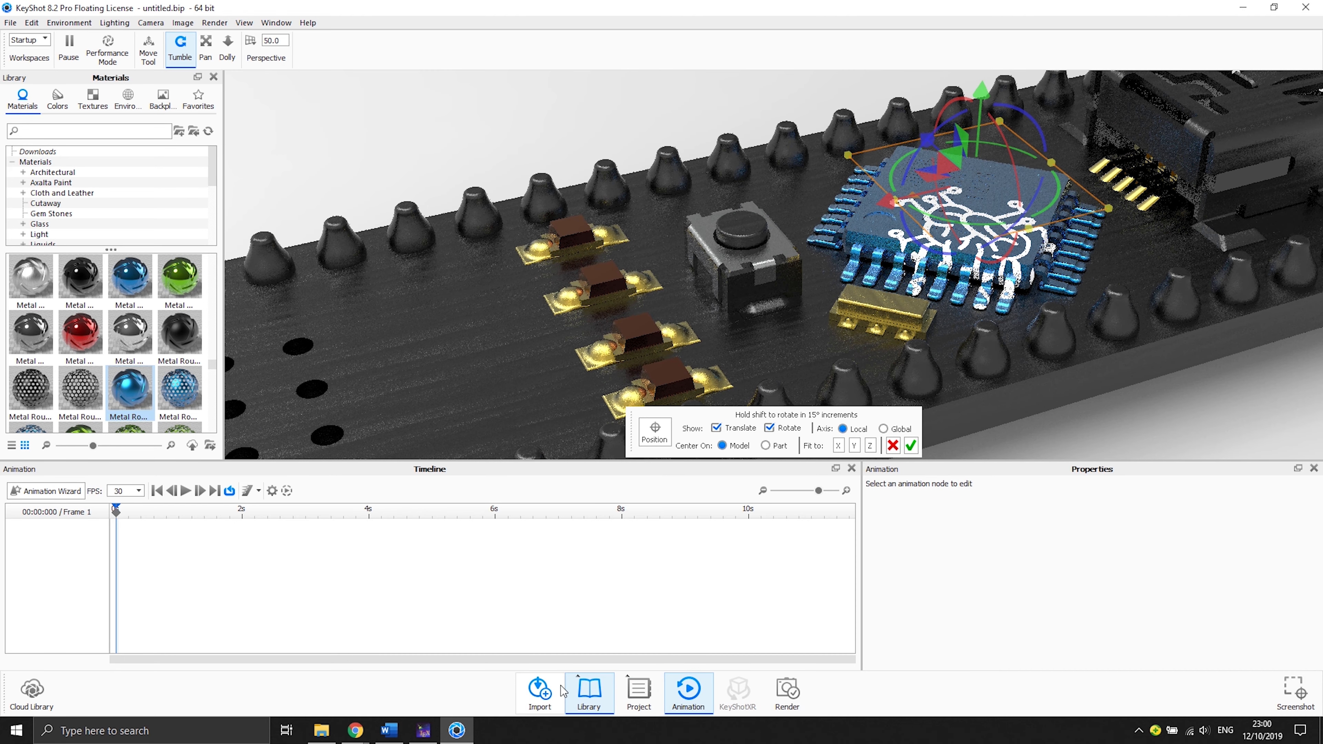
{"action": "left_click", "coordinate": [590, 690]}
{"action": "scroll", "coordinate": [854, 261], "scroll_direction": "up", "scroll_amount": 3}
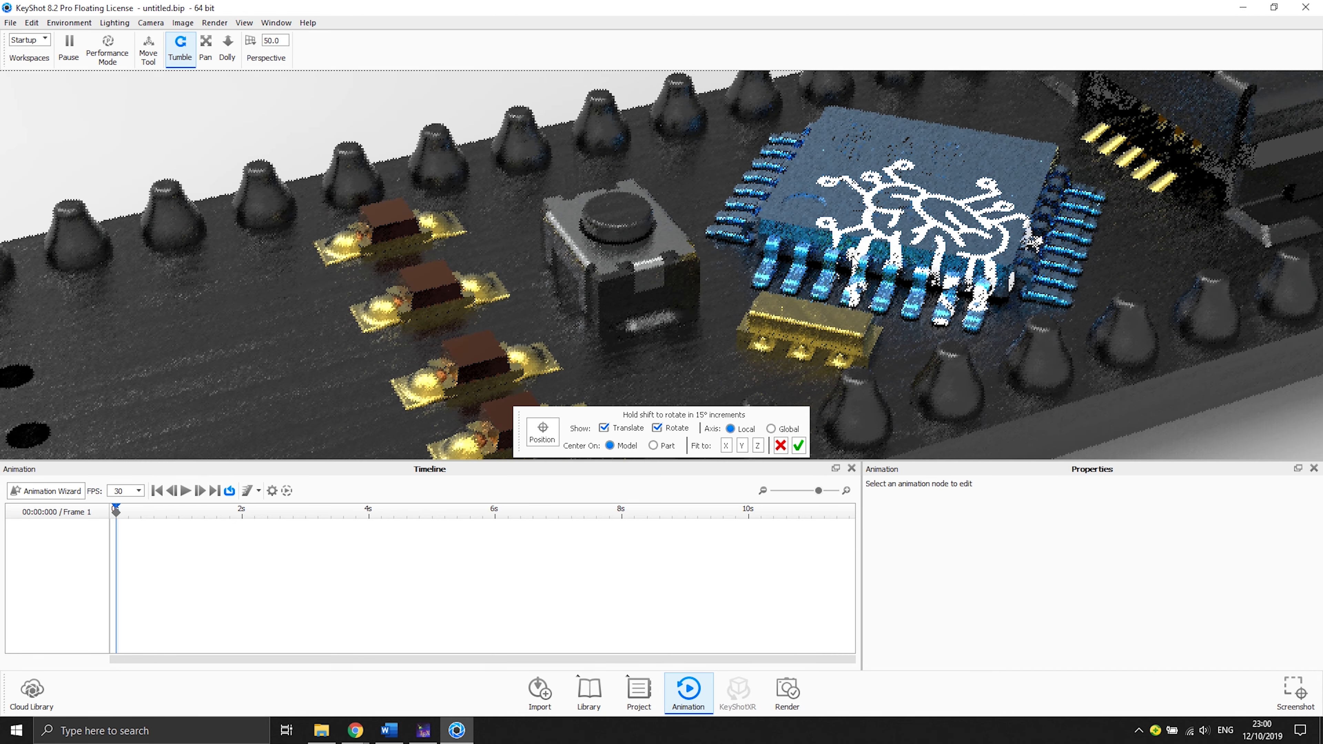
{"action": "scroll", "coordinate": [854, 260], "scroll_direction": "down", "scroll_amount": 5}
{"action": "left_click_drag", "start_coordinate": [854, 260], "coordinate": [519, 296]}
{"action": "scroll", "coordinate": [724, 167], "scroll_direction": "up", "scroll_amount": 5}
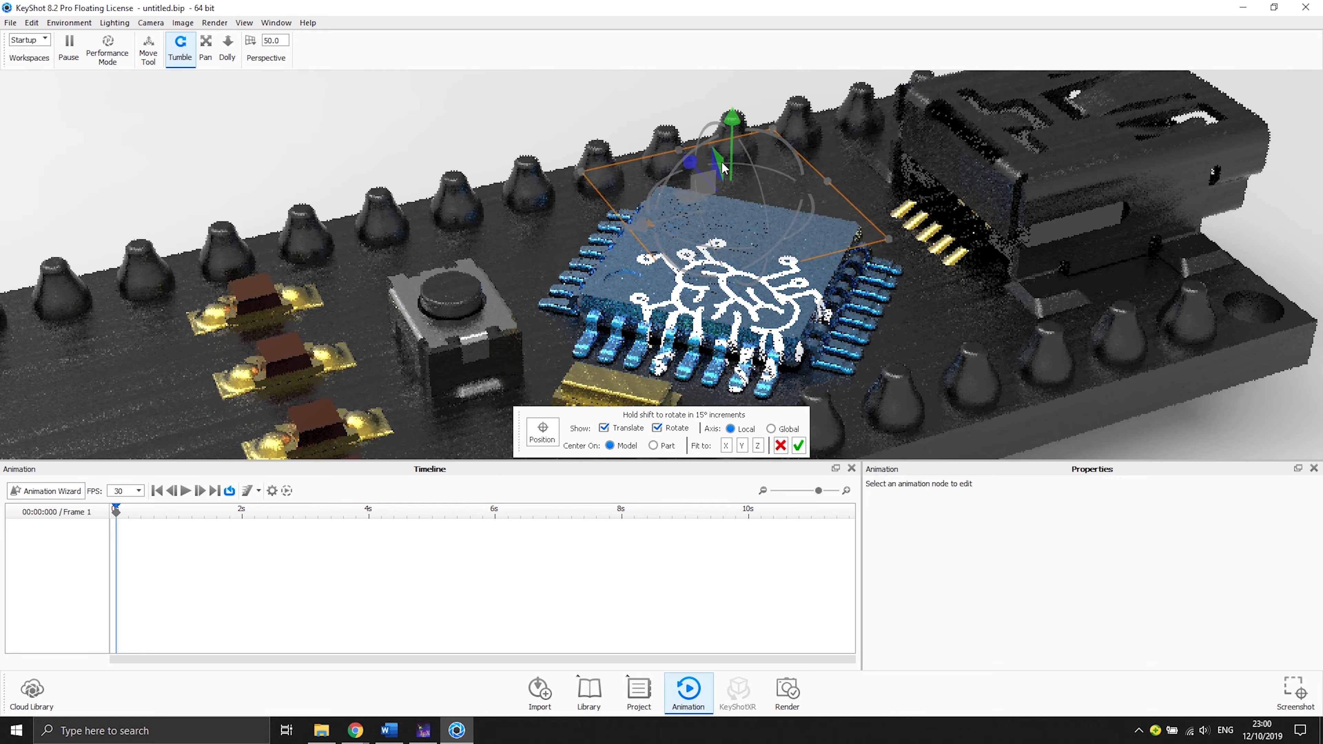
{"action": "left_click_drag", "start_coordinate": [723, 167], "coordinate": [677, 115]}
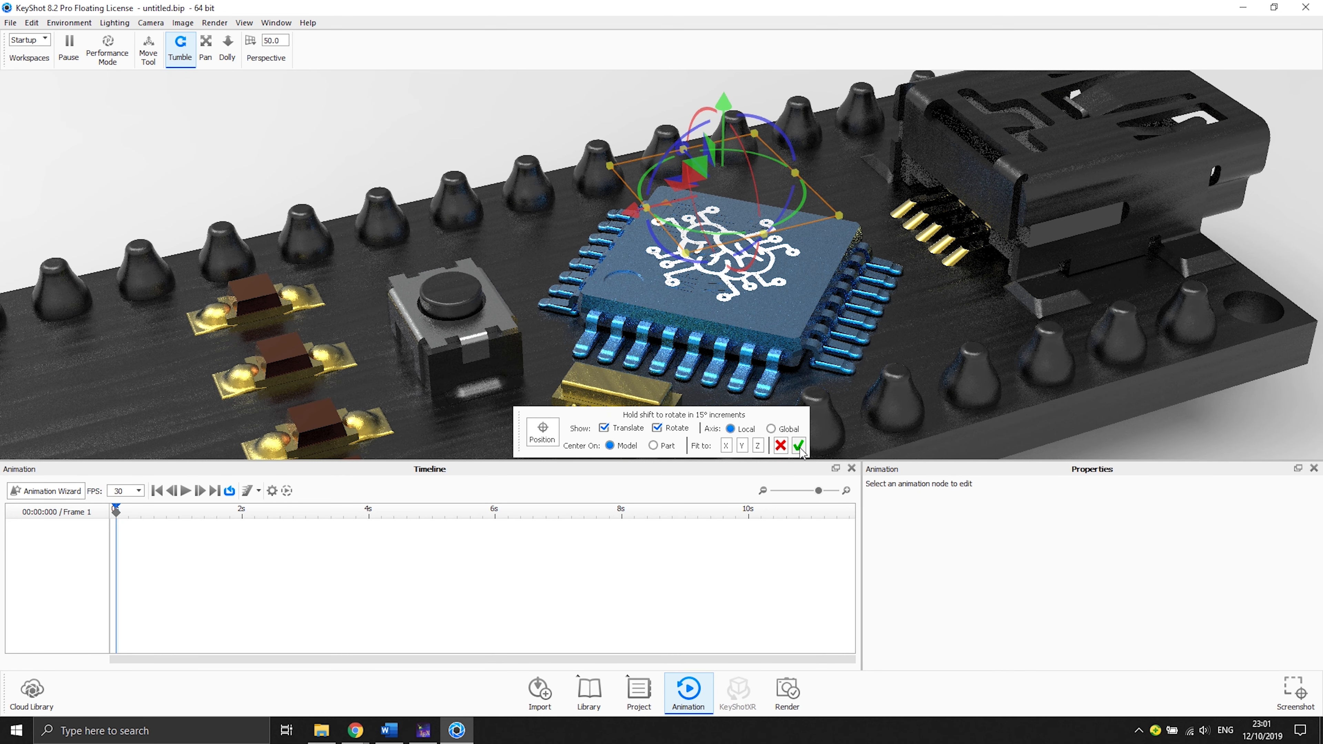
{"action": "left_click", "coordinate": [801, 438]}
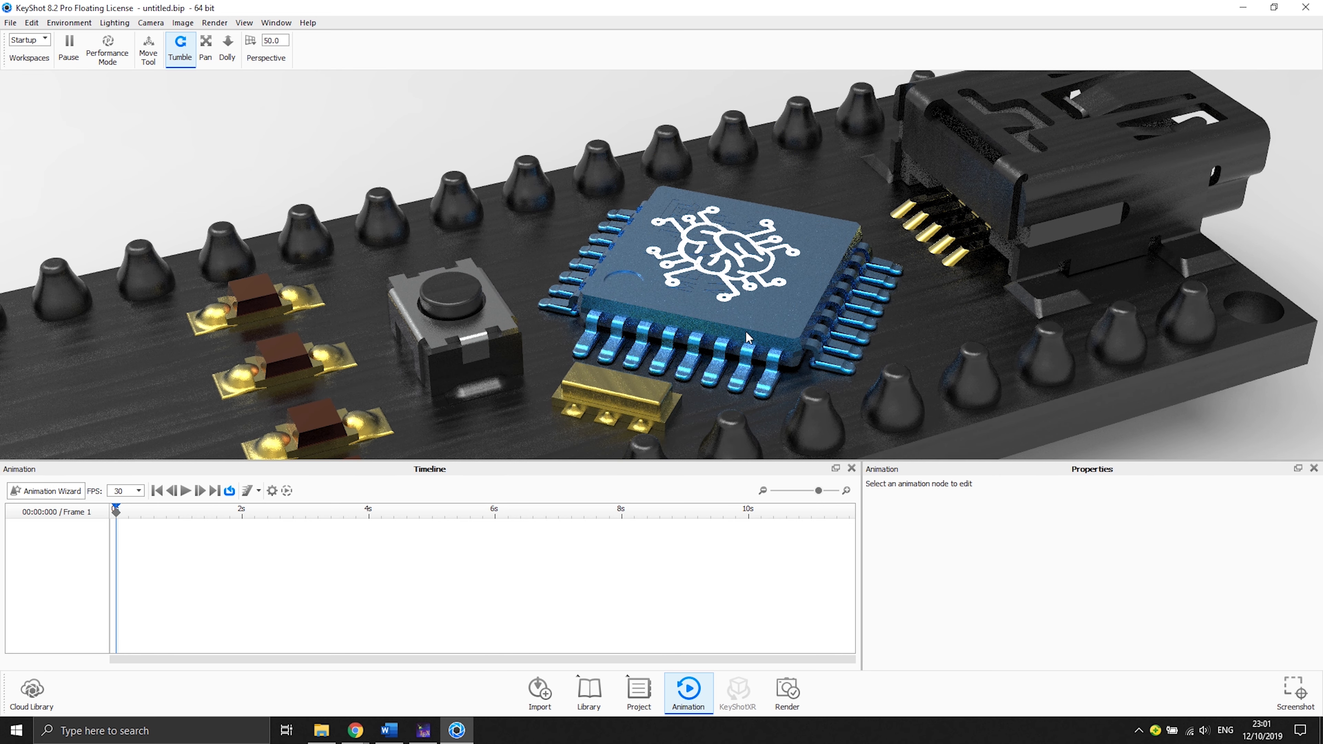
- Inspect the whole board with its materials and label from a zoomed-out view
{"action": "scroll", "coordinate": [745, 332], "scroll_direction": "up", "scroll_amount": 2}
{"action": "scroll", "coordinate": [746, 332], "scroll_direction": "down", "scroll_amount": 4}
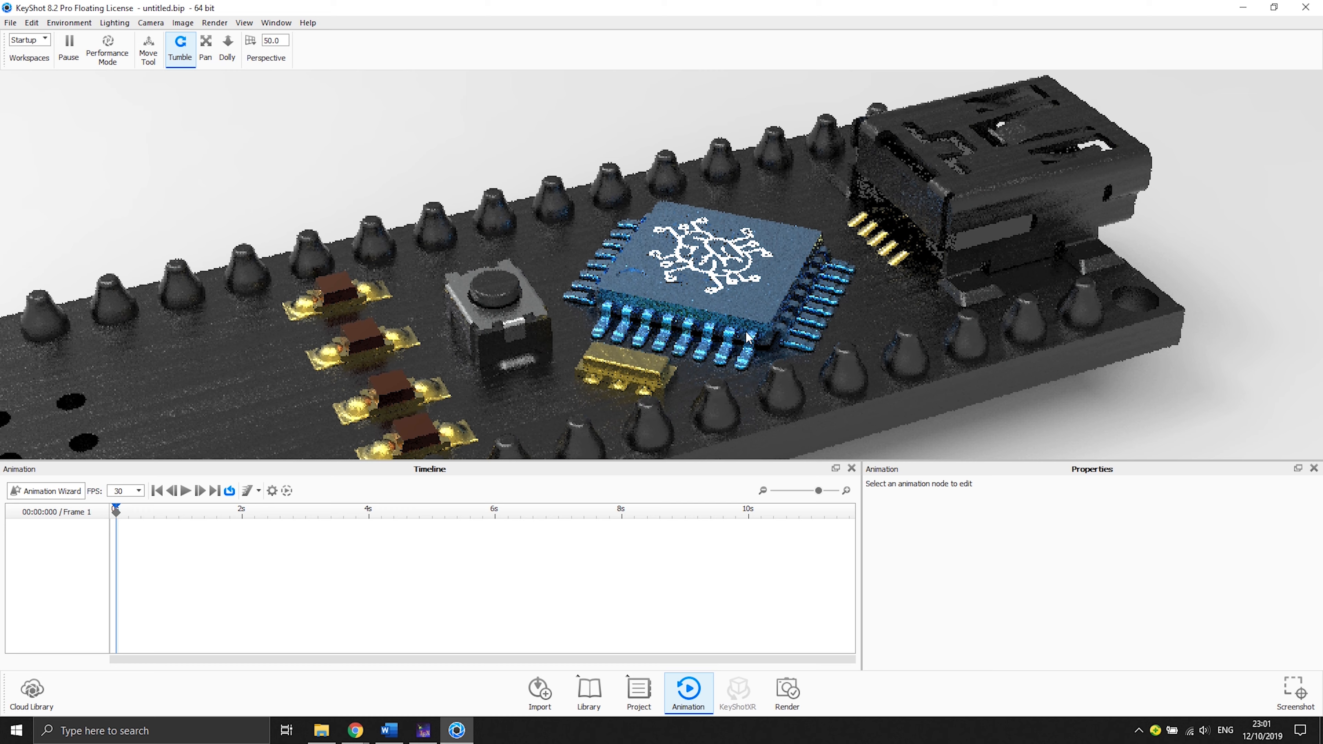
{"action": "scroll", "coordinate": [747, 334], "scroll_direction": "down", "scroll_amount": 3}
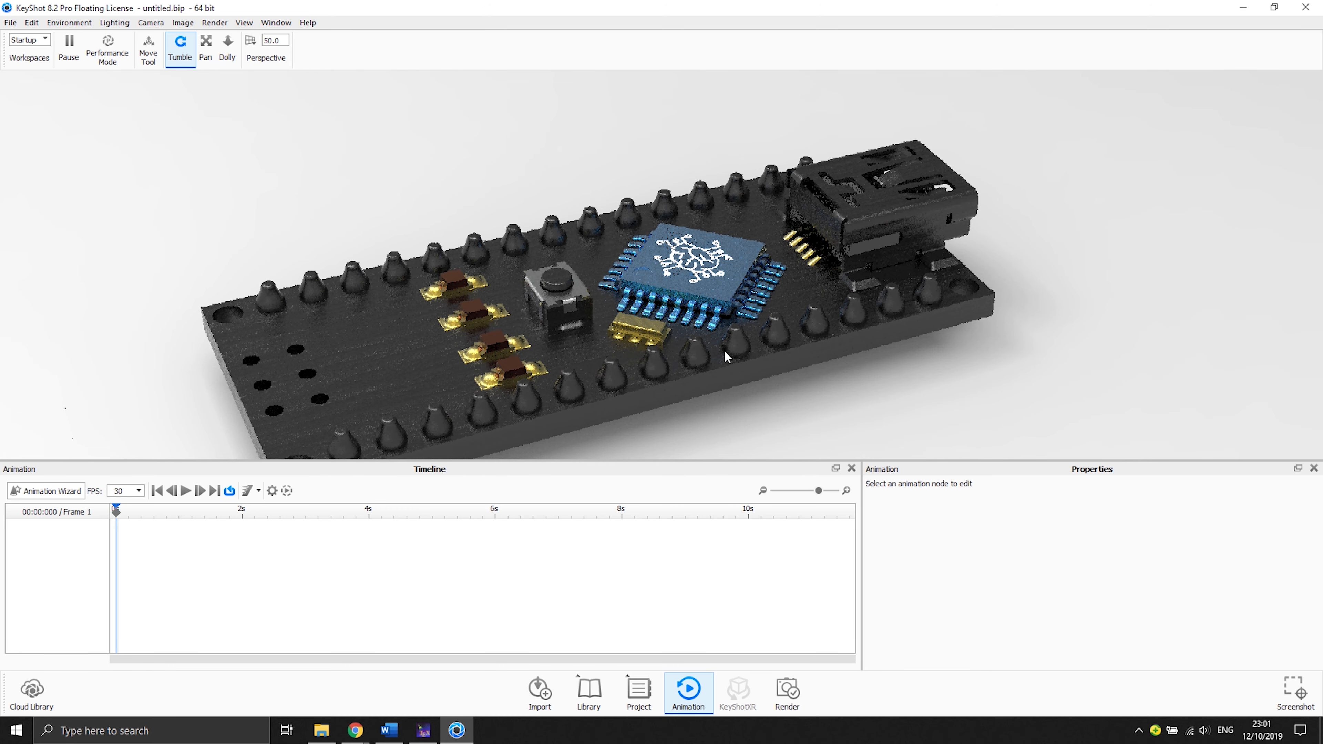
{"action": "left_click_drag", "start_coordinate": [755, 397], "coordinate": [701, 377]}
{"action": "scroll", "coordinate": [588, 370], "scroll_direction": "up", "scroll_amount": 3}
{"action": "scroll", "coordinate": [588, 370], "scroll_direction": "down", "scroll_amount": 3}
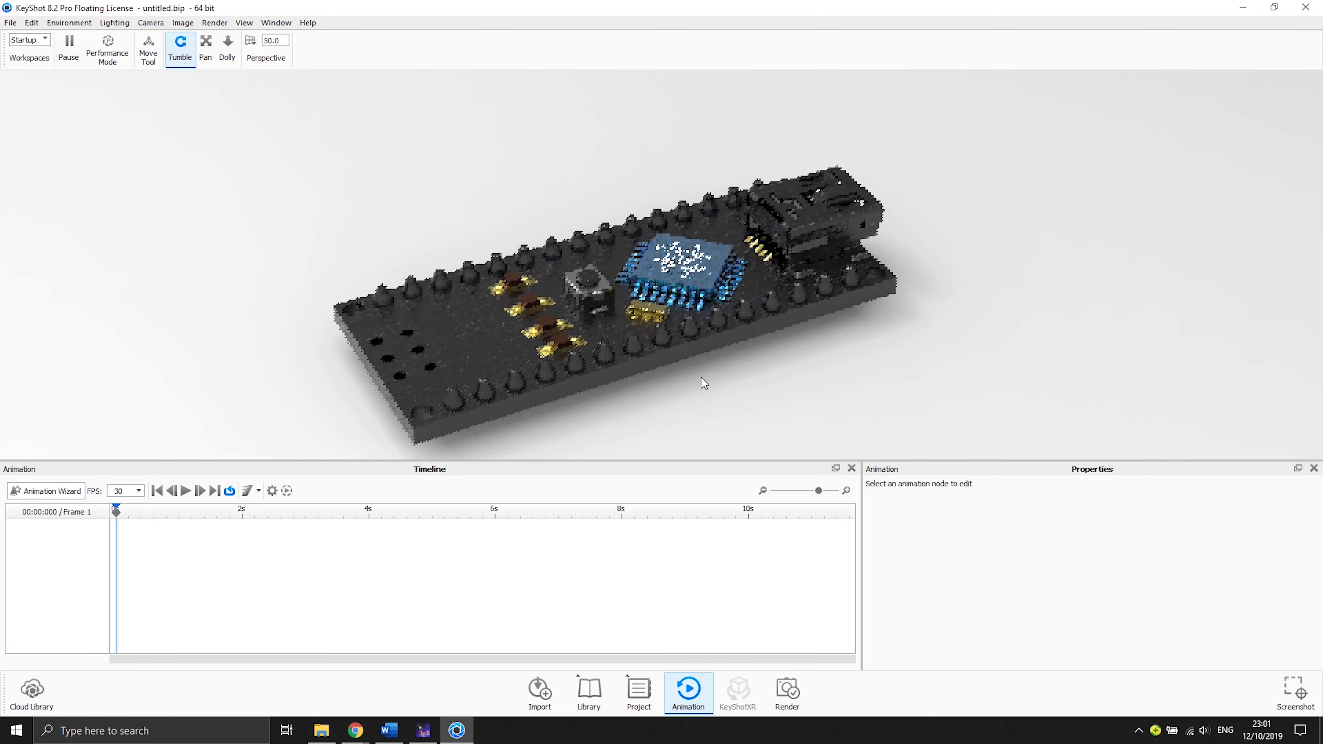
{"action": "scroll", "coordinate": [703, 381], "scroll_direction": "down", "scroll_amount": 3}
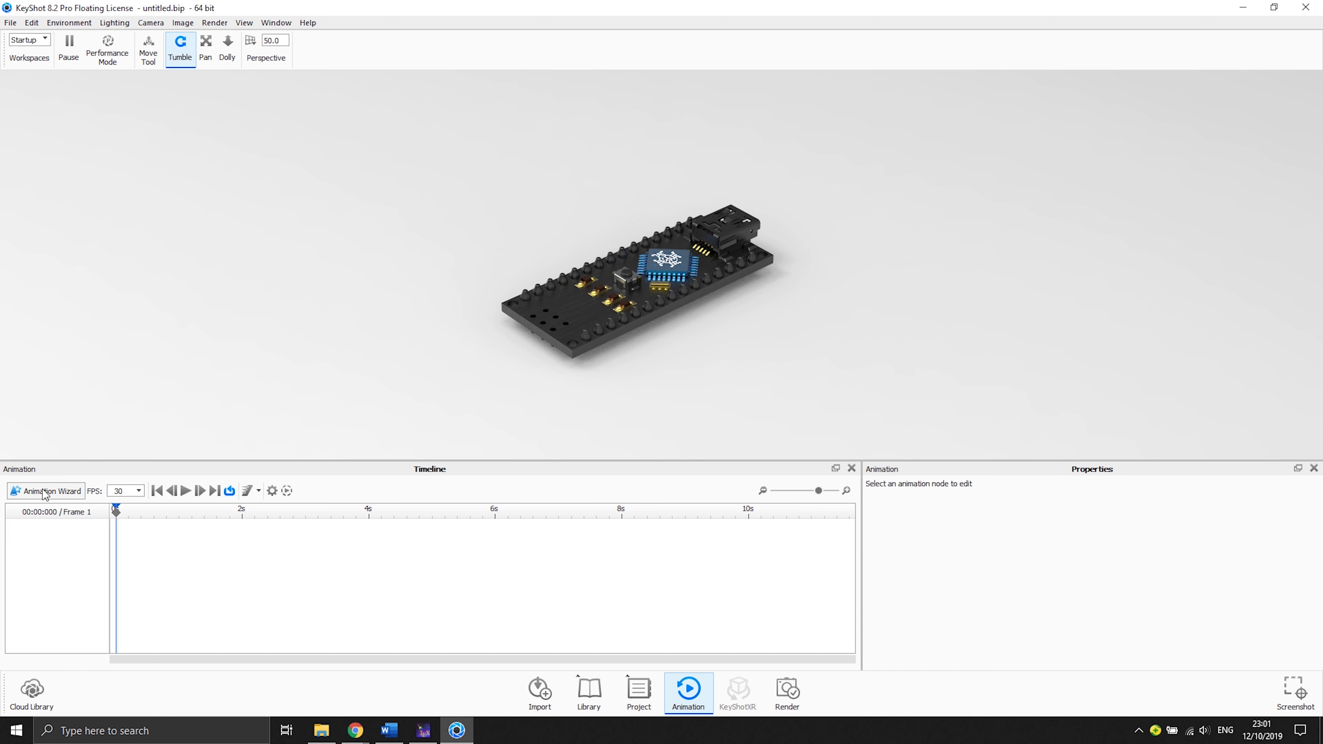
- Try to add an animation to the arduino nano(1) model from the scene tree
{"action": "left_click", "coordinate": [641, 694]}
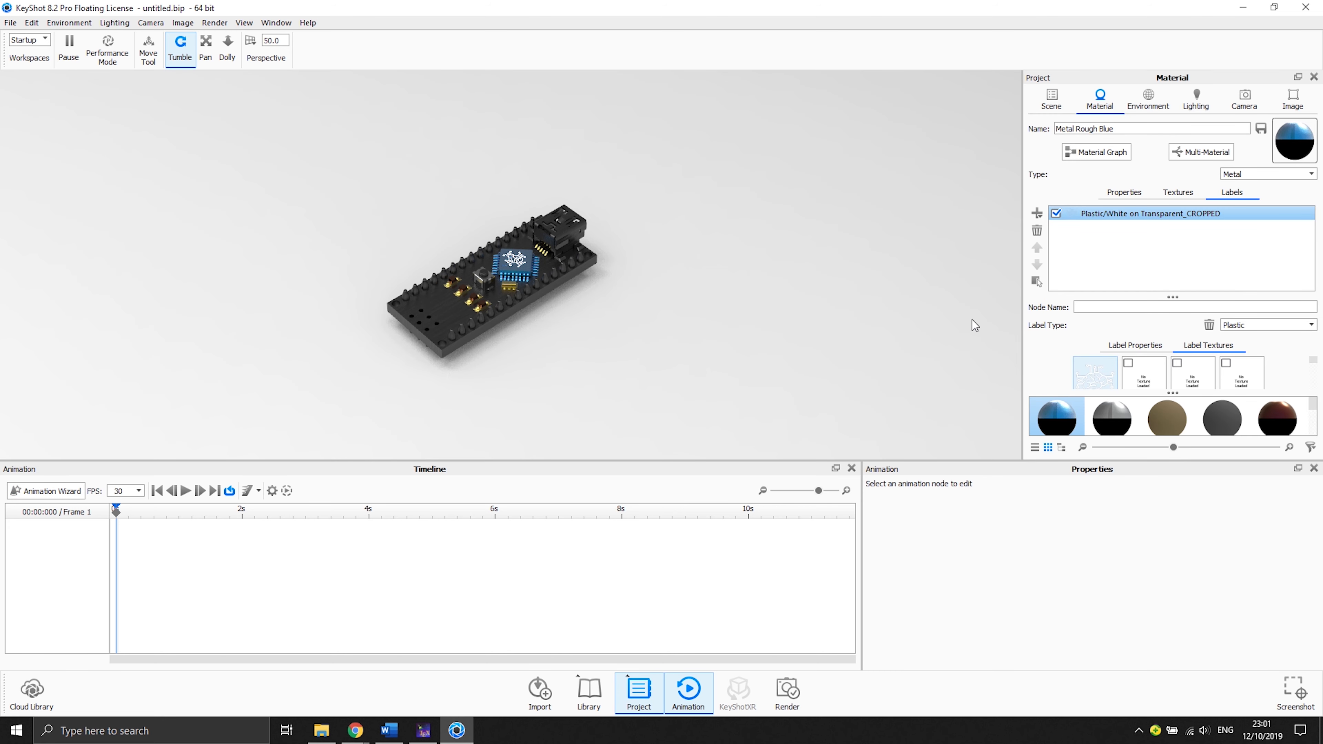
{"action": "left_click", "coordinate": [1051, 99]}
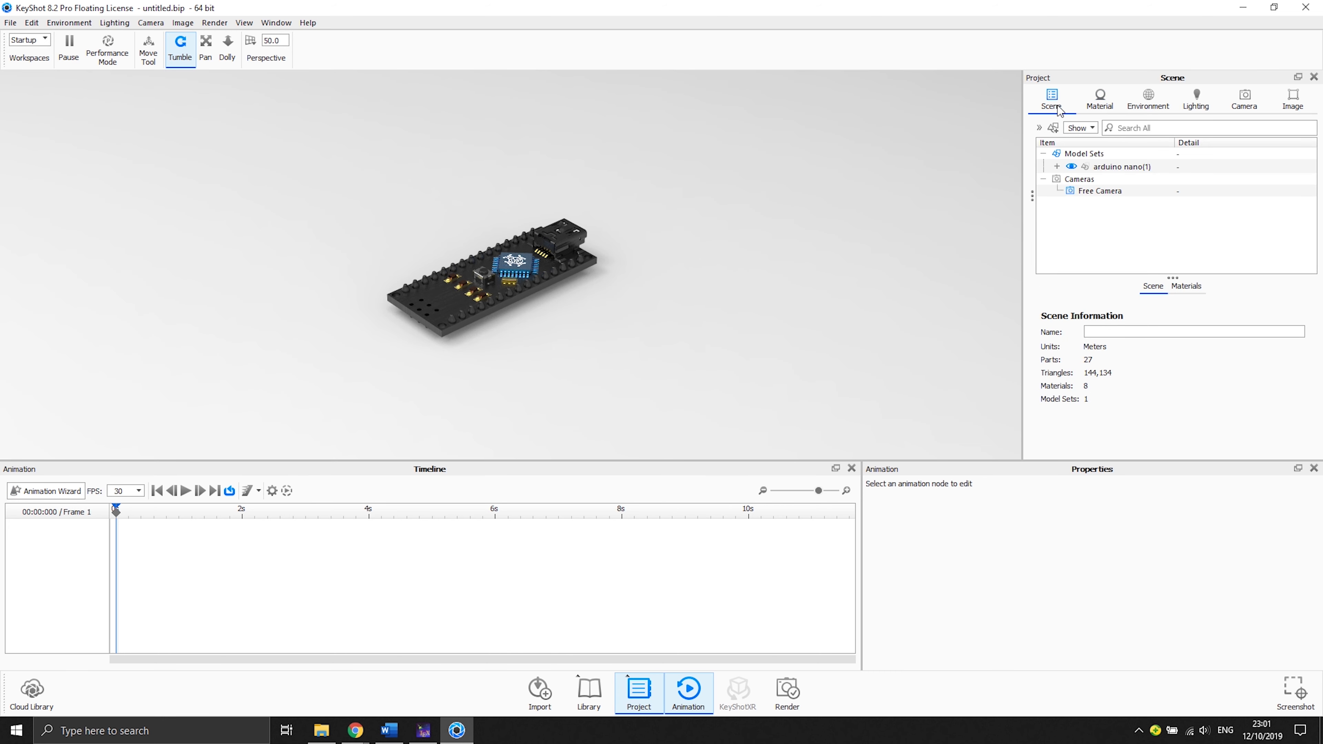
{"action": "left_click", "coordinate": [1057, 166]}
{"action": "left_click", "coordinate": [1108, 166]}
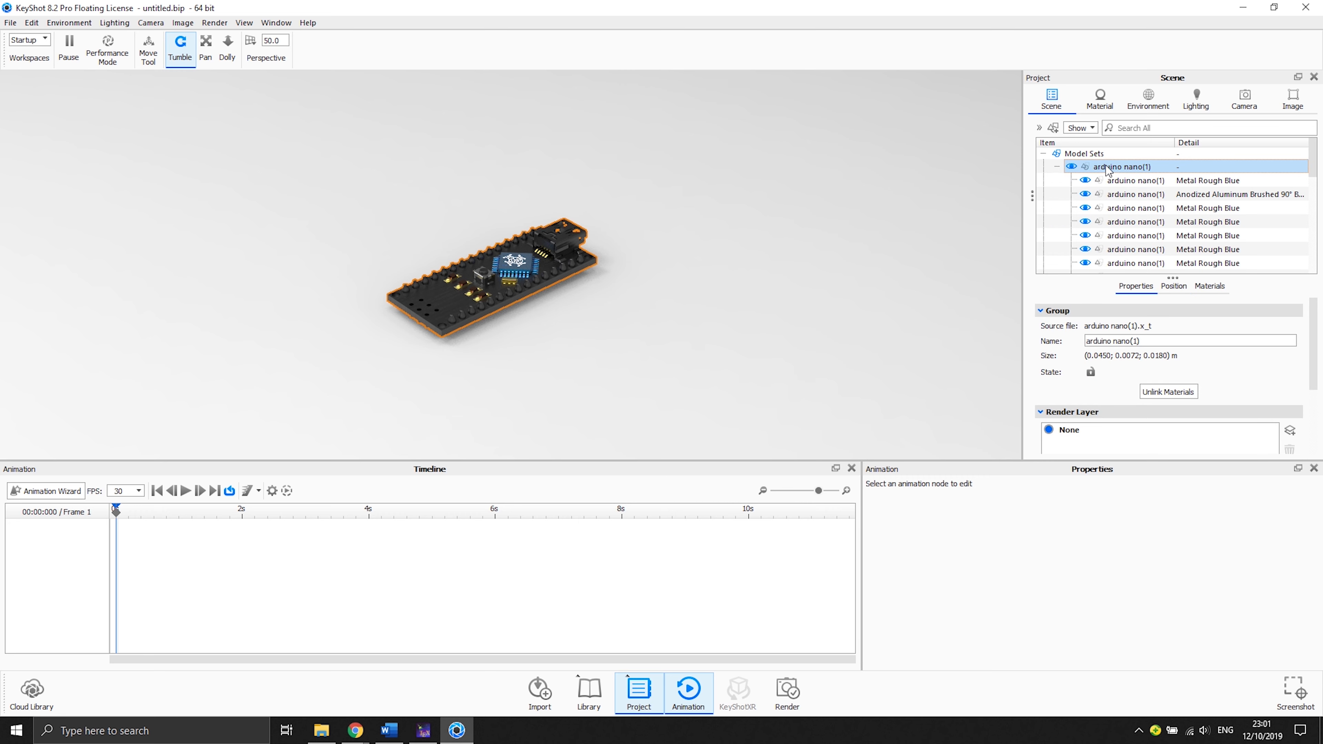
{"action": "right_click", "coordinate": [1108, 168]}
{"action": "mouse_move", "coordinate": [1143, 189]}
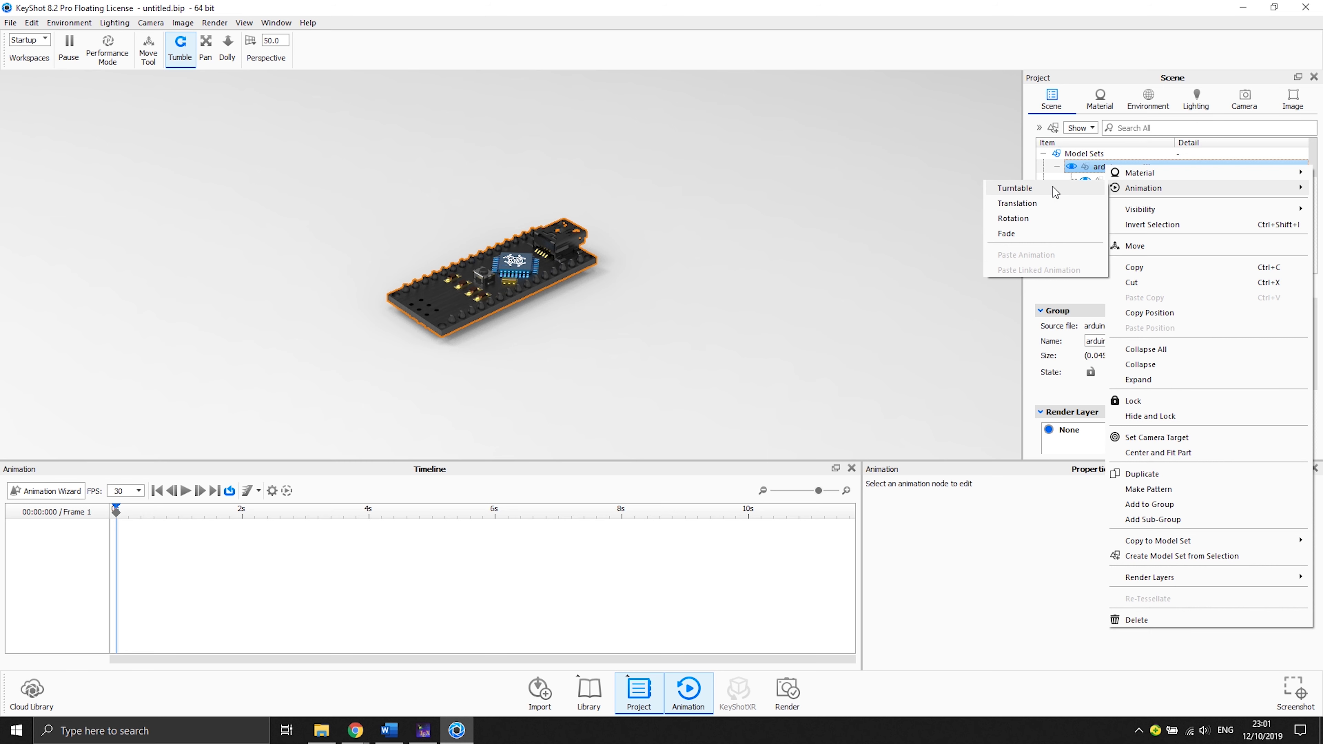
{"action": "left_click", "coordinate": [833, 264]}
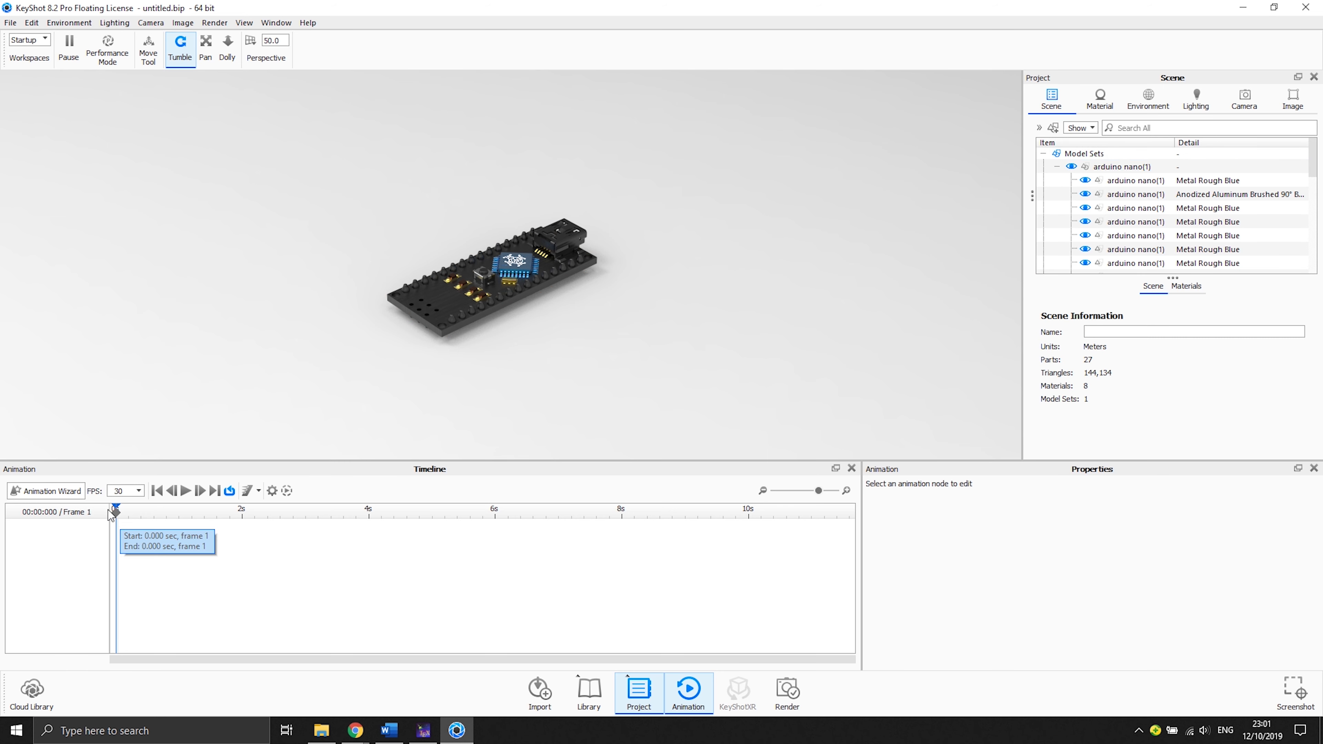
- Start the Animation Wizard, choose a Turntable animation for the arduino nano(1) model and open its rotation degrees
{"action": "left_click", "coordinate": [73, 494]}
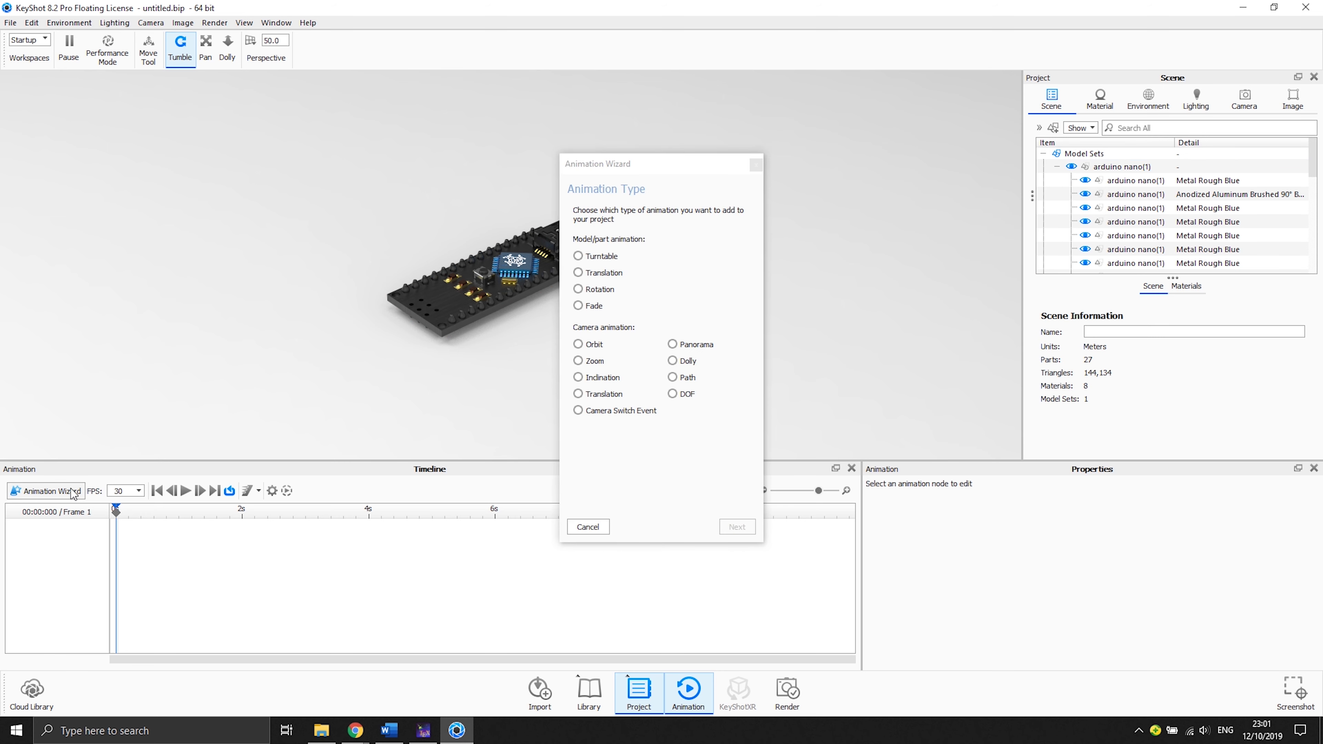
{"action": "left_click", "coordinate": [612, 254]}
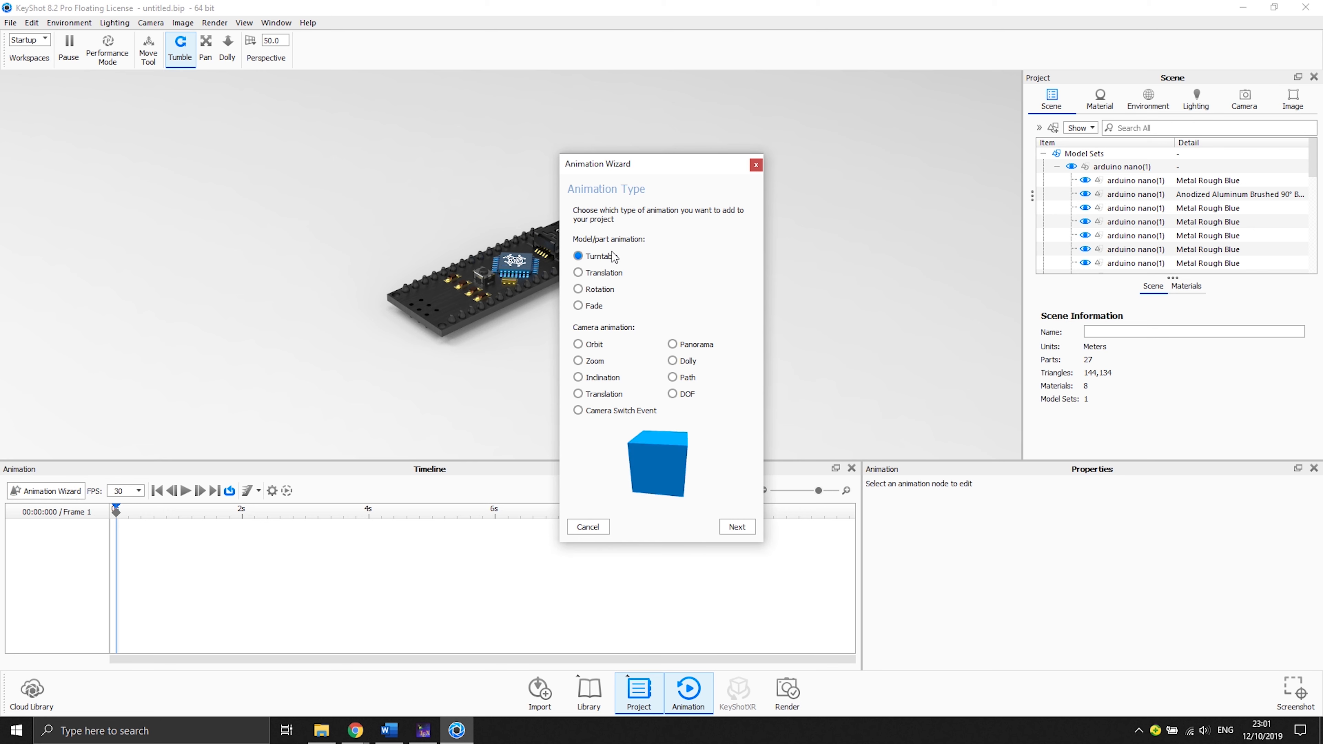
{"action": "left_click", "coordinate": [742, 532]}
{"action": "left_click", "coordinate": [654, 256]}
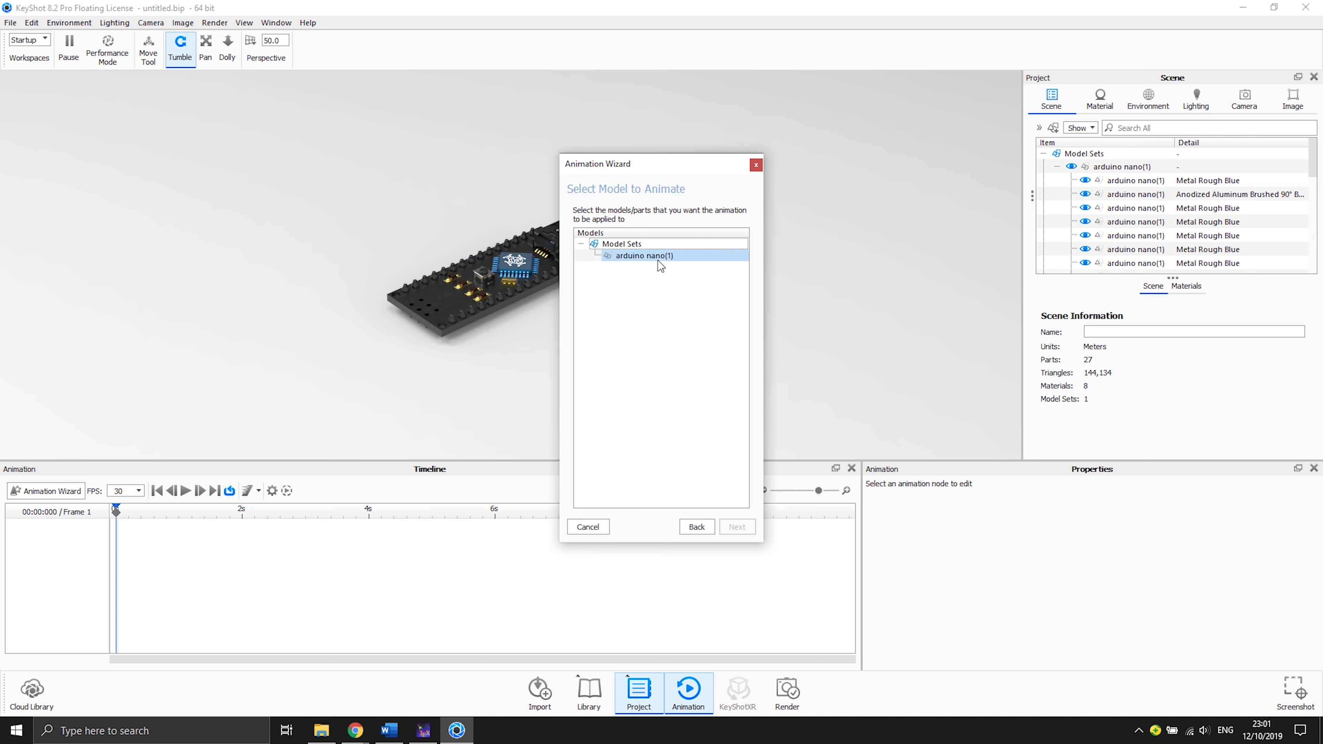
{"action": "left_click", "coordinate": [732, 527]}
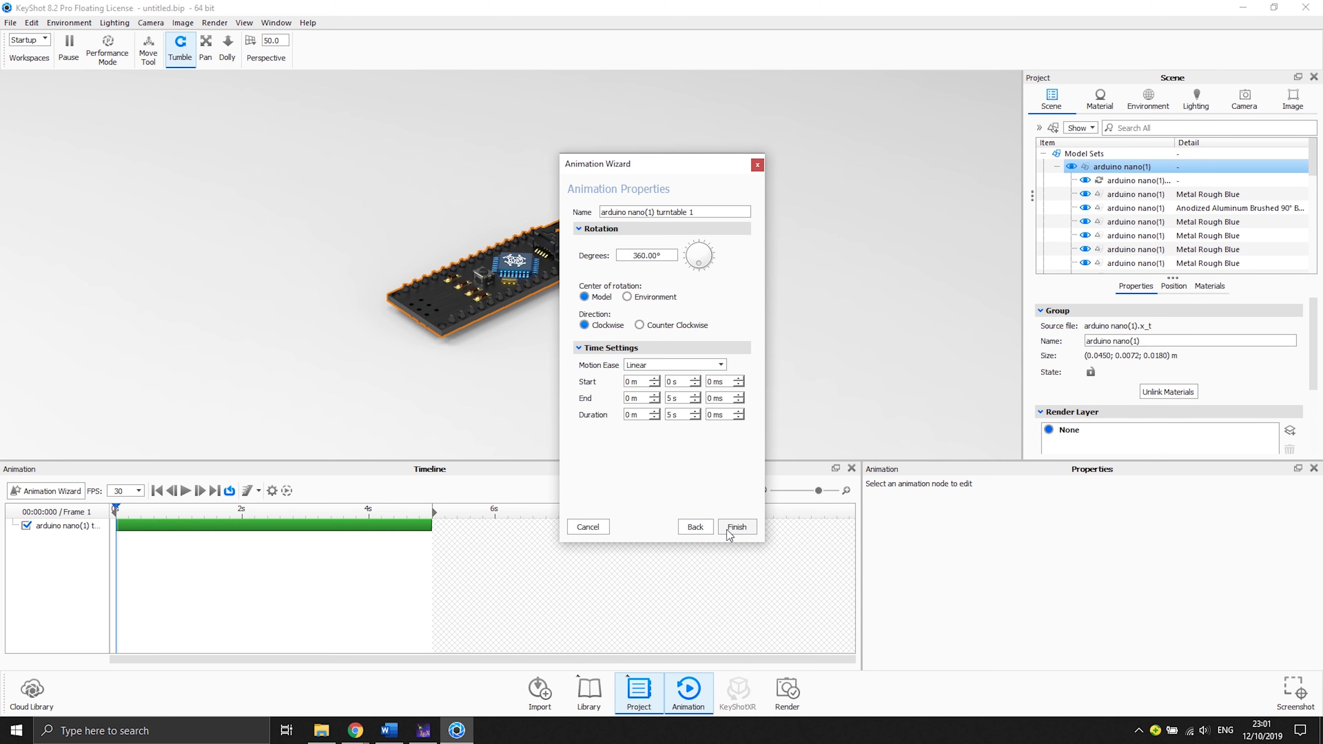
{"action": "left_click", "coordinate": [636, 255]}
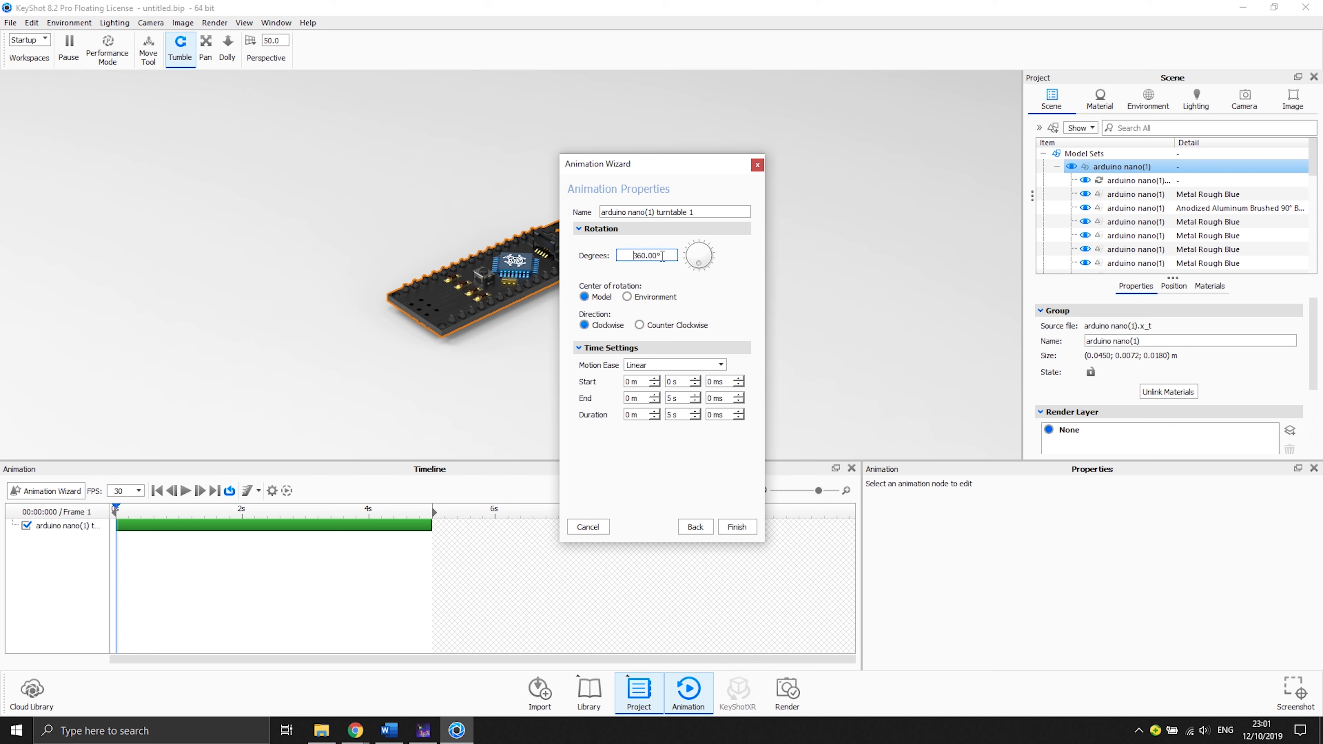
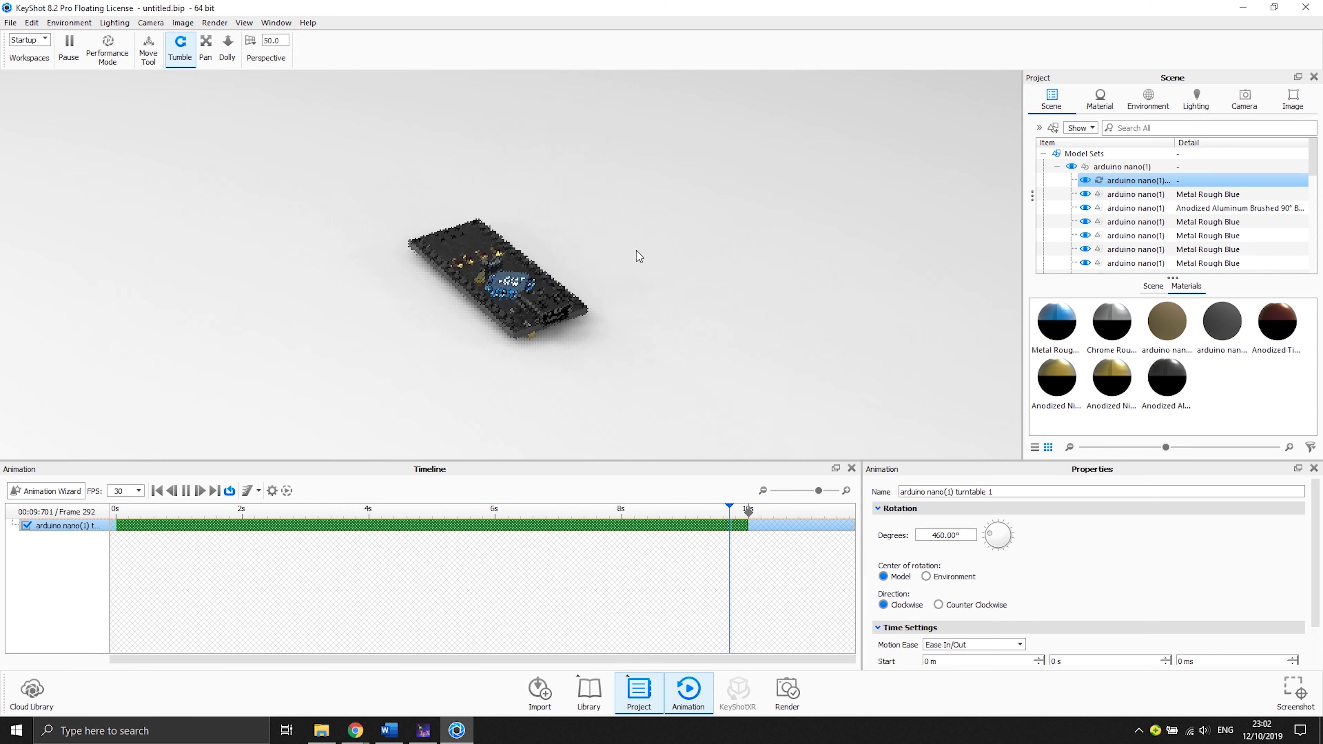
- Stop the turntable preview and return the timeline to its first frame
{"action": "left_click", "coordinate": [197, 491]}
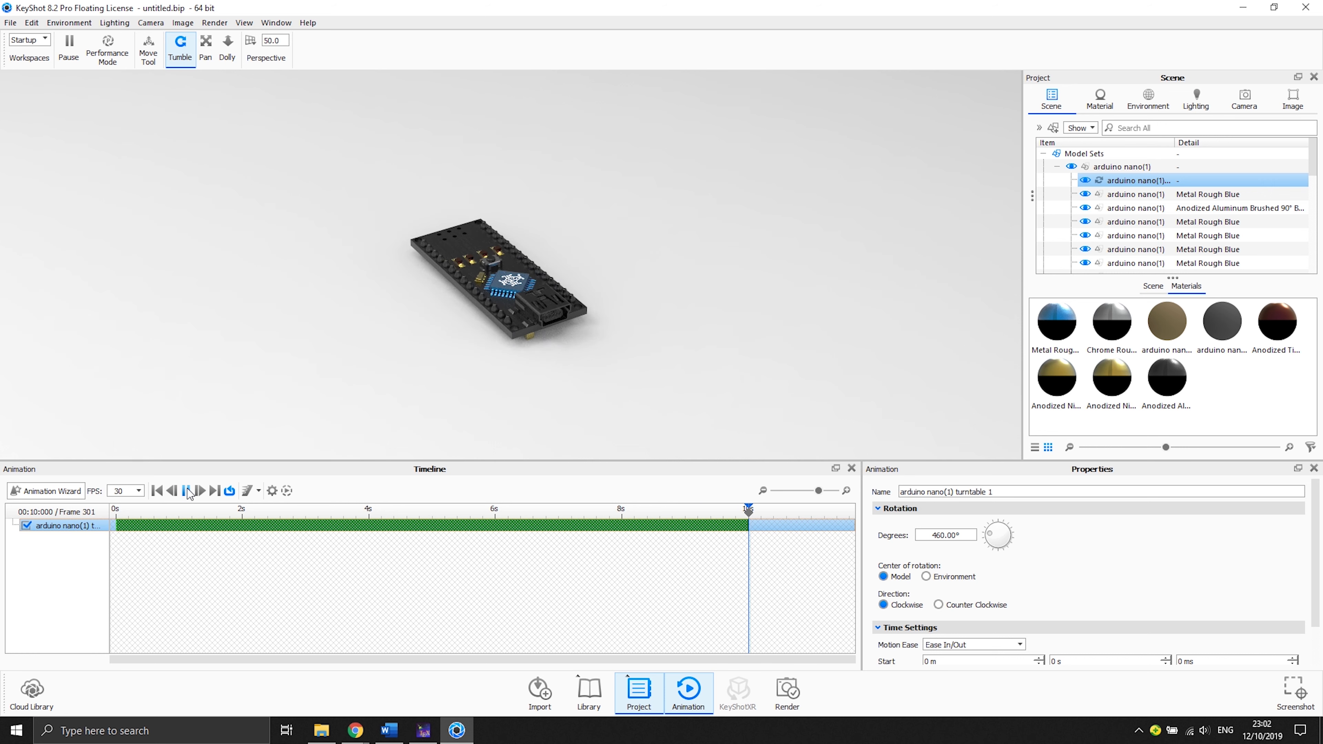
{"action": "left_click", "coordinate": [157, 491]}
{"action": "left_click", "coordinate": [64, 549]}
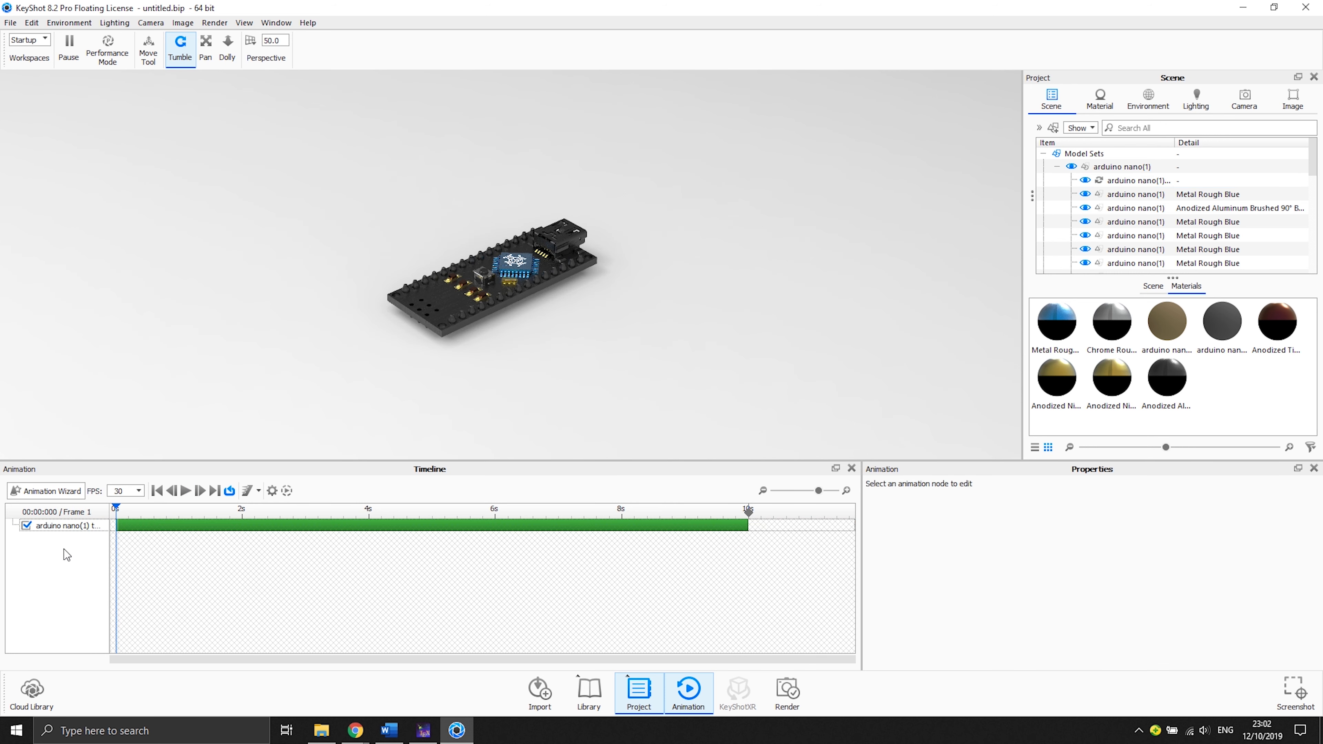
{"action": "scroll", "coordinate": [543, 244], "scroll_direction": "up", "scroll_amount": 5}
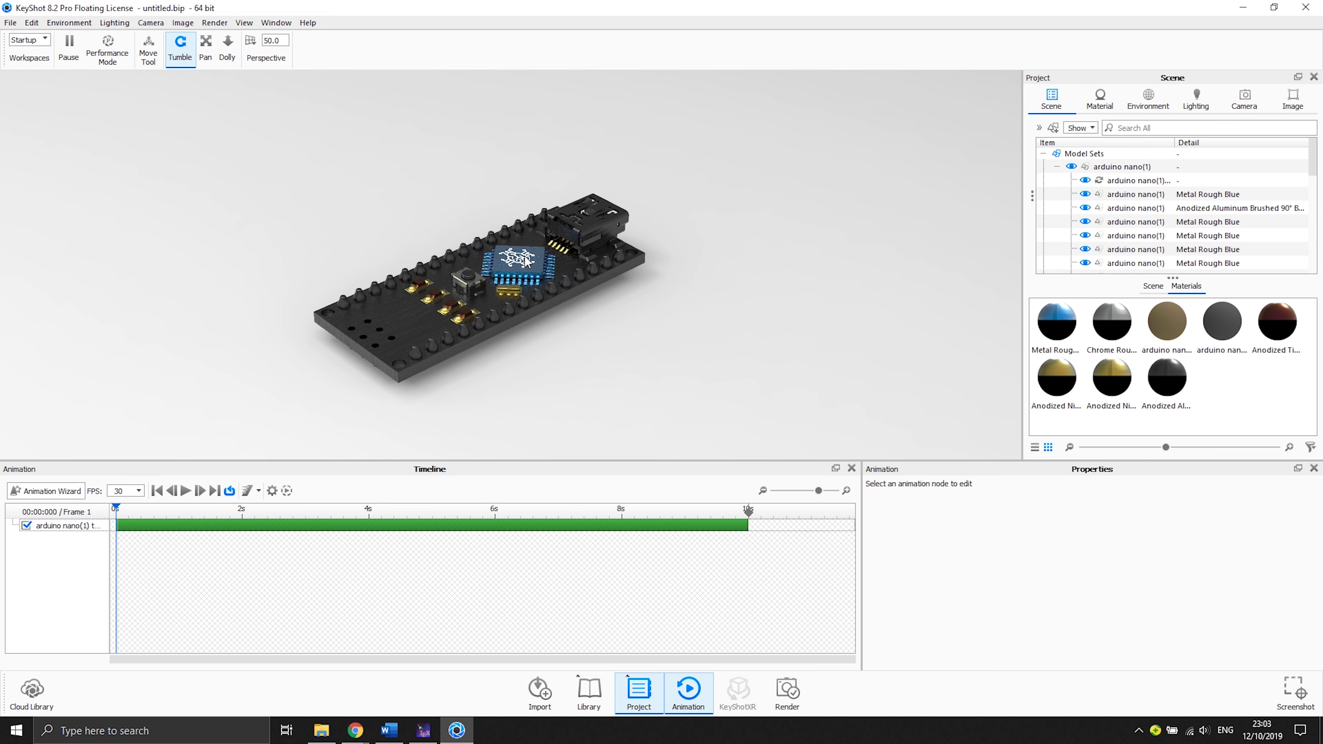
{"action": "left_click_drag", "start_coordinate": [135, 519], "coordinate": [104, 507]}
- Orbit the camera to a new viewing angle of the board at the start of the animation
{"action": "left_click", "coordinate": [1244, 98]}
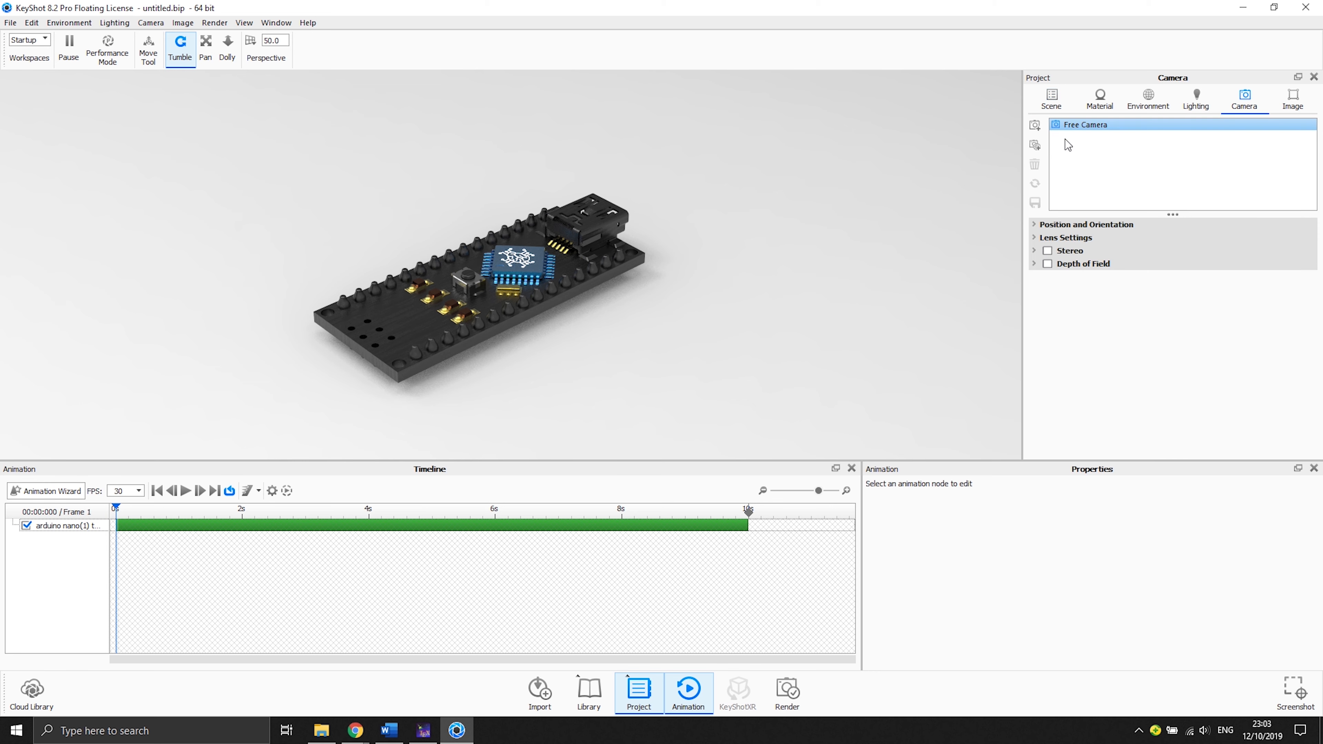
{"action": "left_click", "coordinate": [1051, 99]}
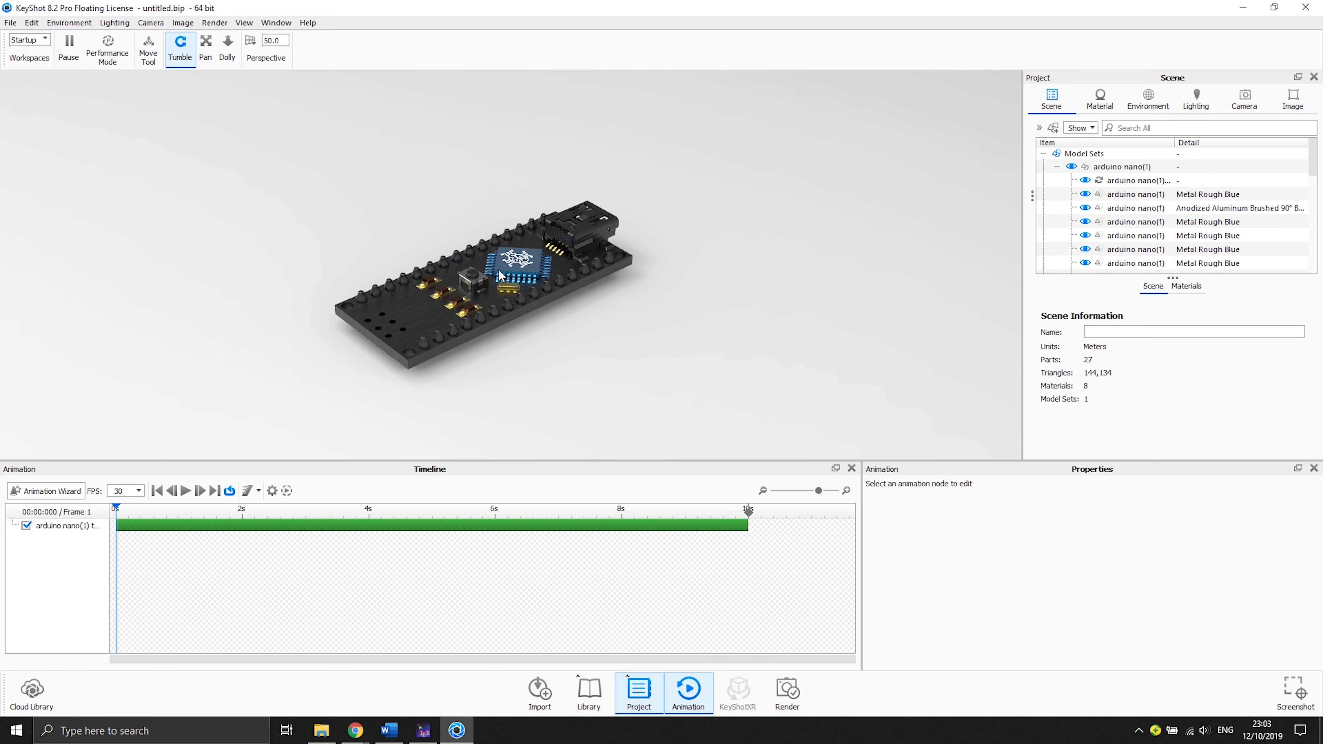
{"action": "left_click_drag", "start_coordinate": [559, 338], "coordinate": [517, 341]}
{"action": "left_click_drag", "start_coordinate": [517, 349], "coordinate": [391, 327]}
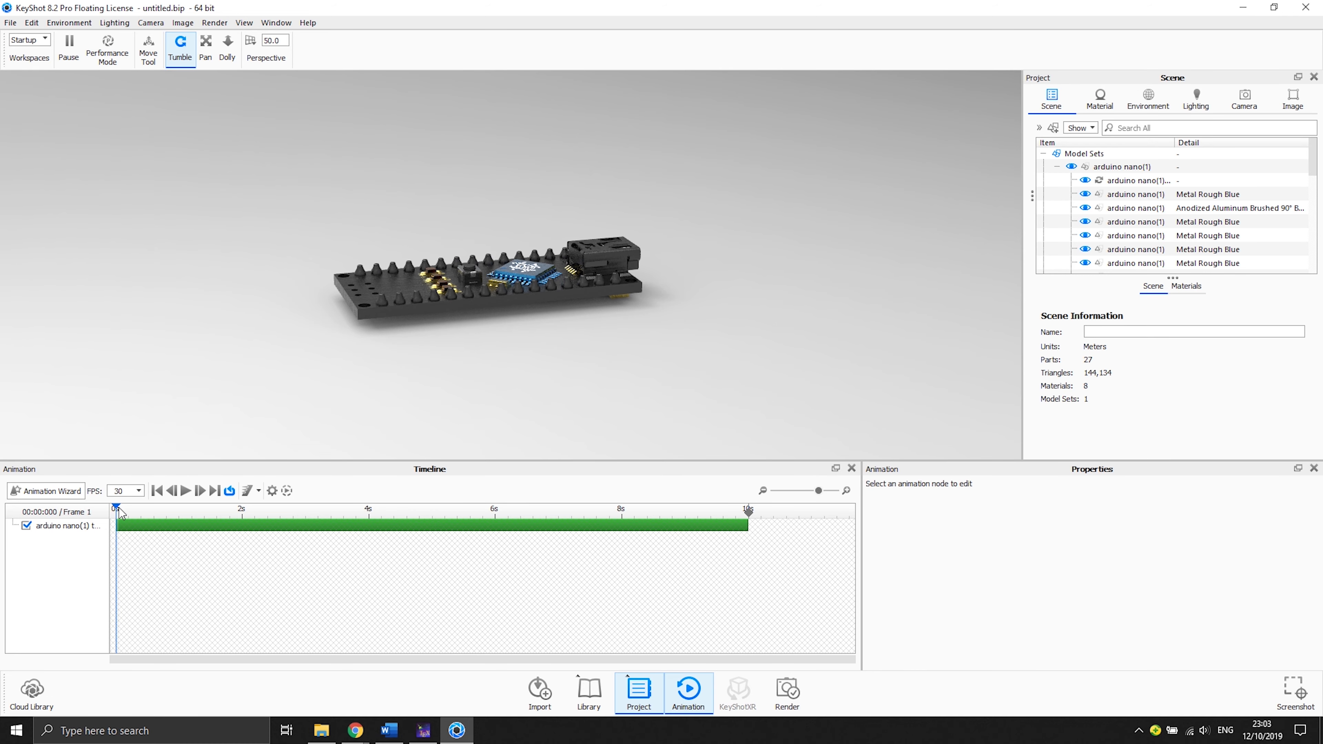
{"action": "mouse_move", "coordinate": [119, 509]}
{"action": "left_mouse_down"}
{"action": "mouse_move", "coordinate": [764, 504]}
{"action": "mouse_move", "coordinate": [116, 509]}
{"action": "left_mouse_up"}
{"action": "left_click_drag", "start_coordinate": [308, 306], "coordinate": [461, 344]}
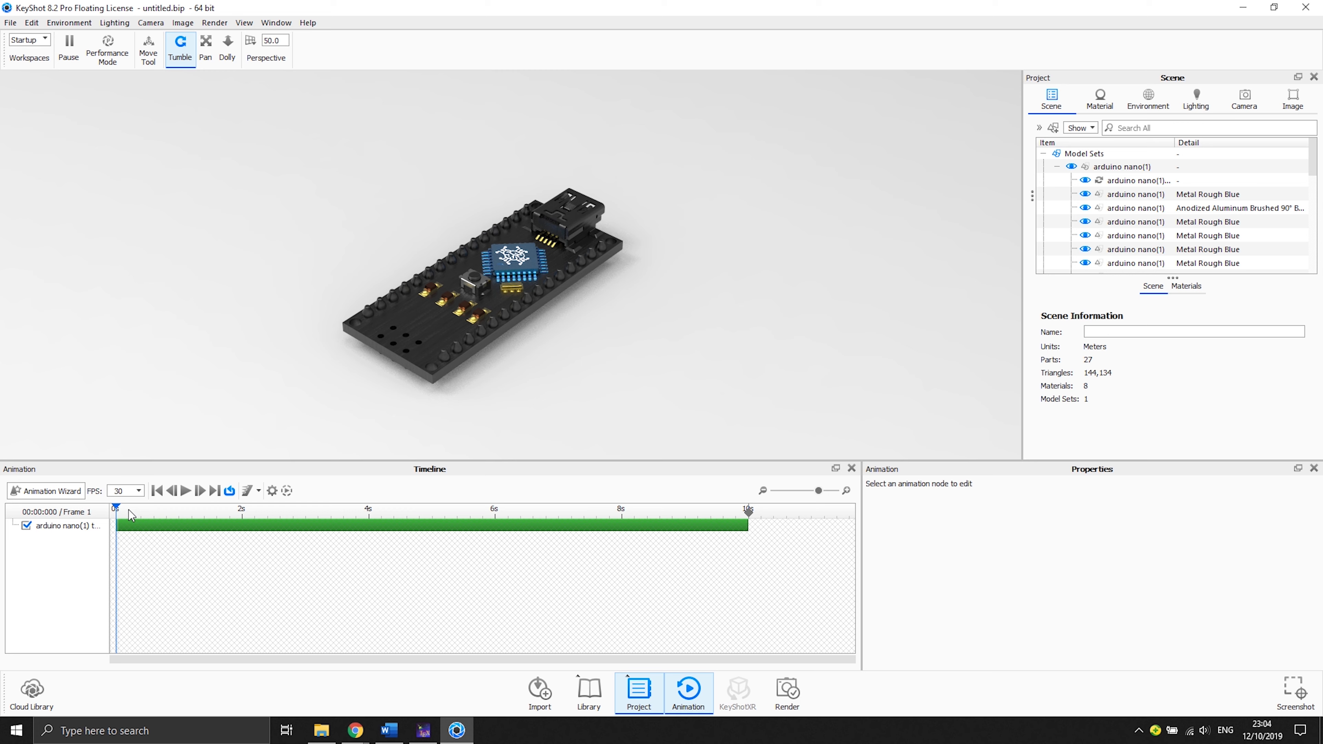
{"action": "mouse_move", "coordinate": [125, 515]}
{"action": "left_mouse_down"}
{"action": "mouse_move", "coordinate": [748, 509]}
{"action": "mouse_move", "coordinate": [116, 508]}
{"action": "left_mouse_up"}
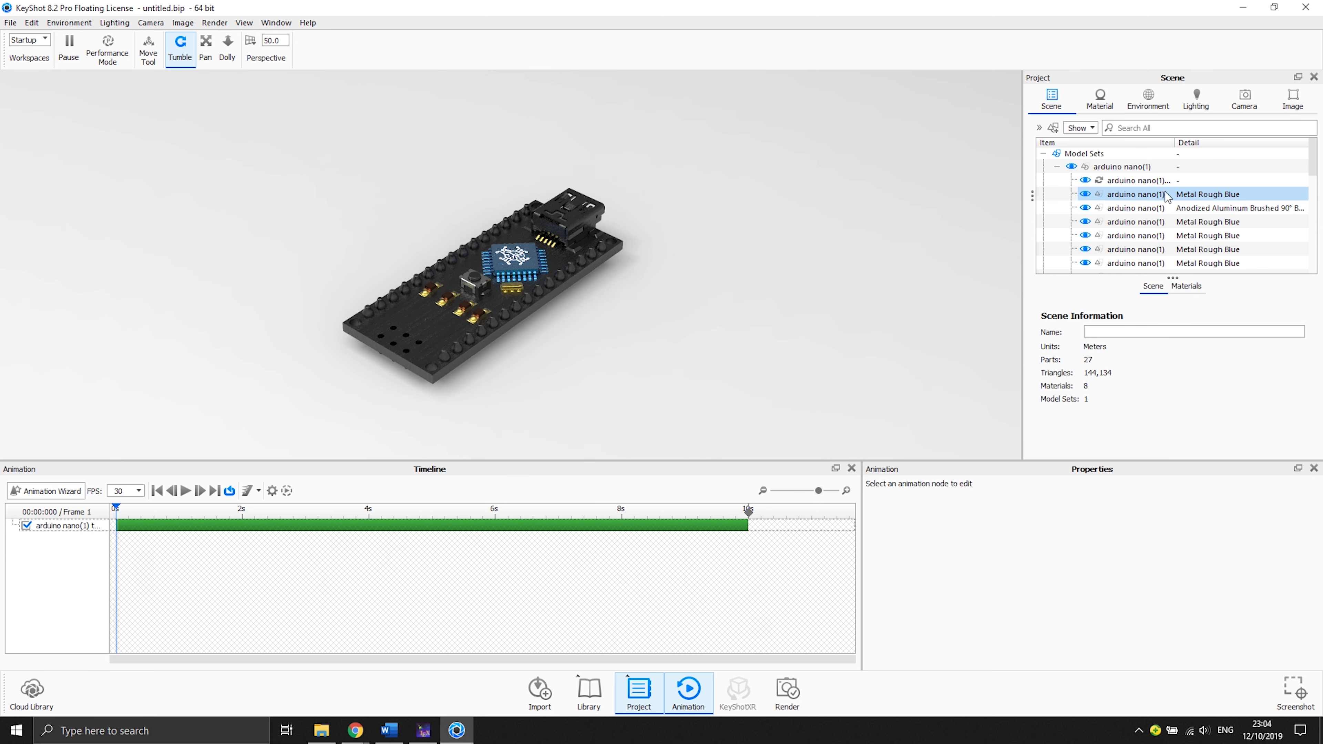
- Add a Translation animation to the blue chip part from the scene tree
{"action": "mouse_move", "coordinate": [1167, 197]}
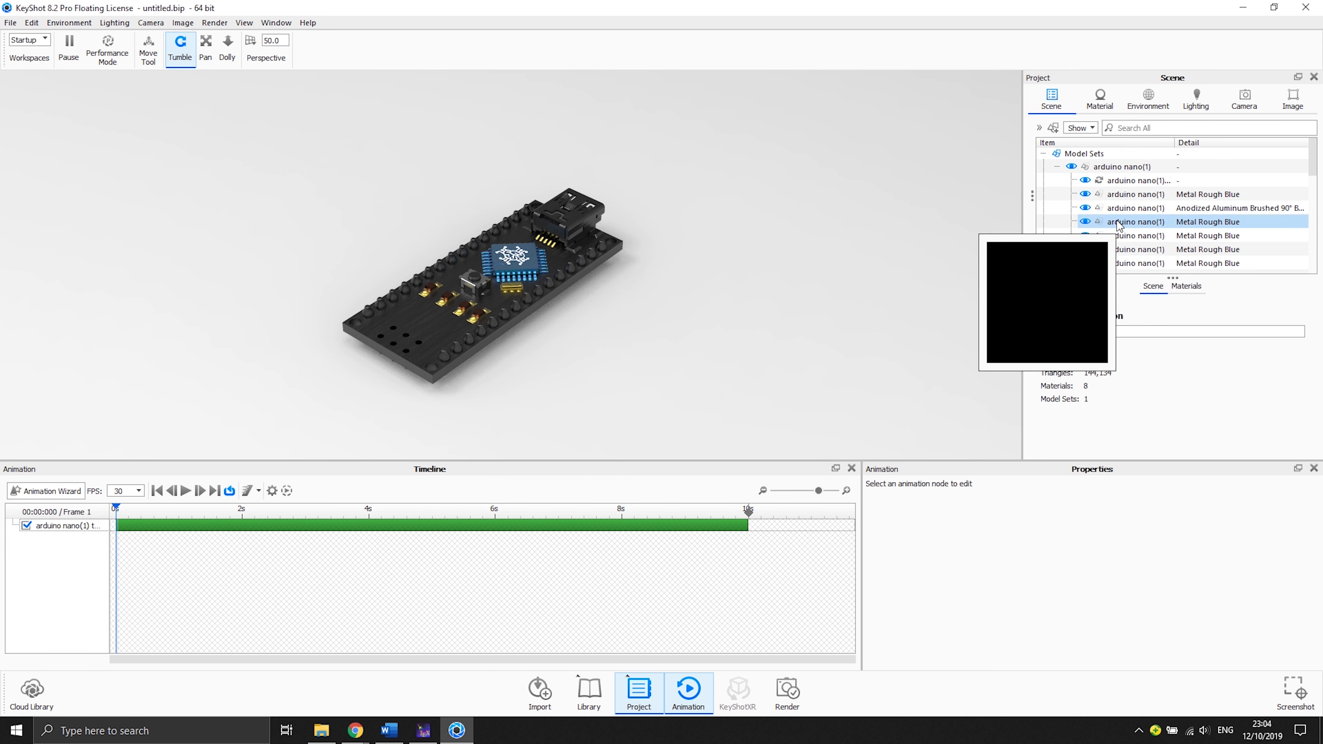
{"action": "left_click", "coordinate": [1166, 195]}
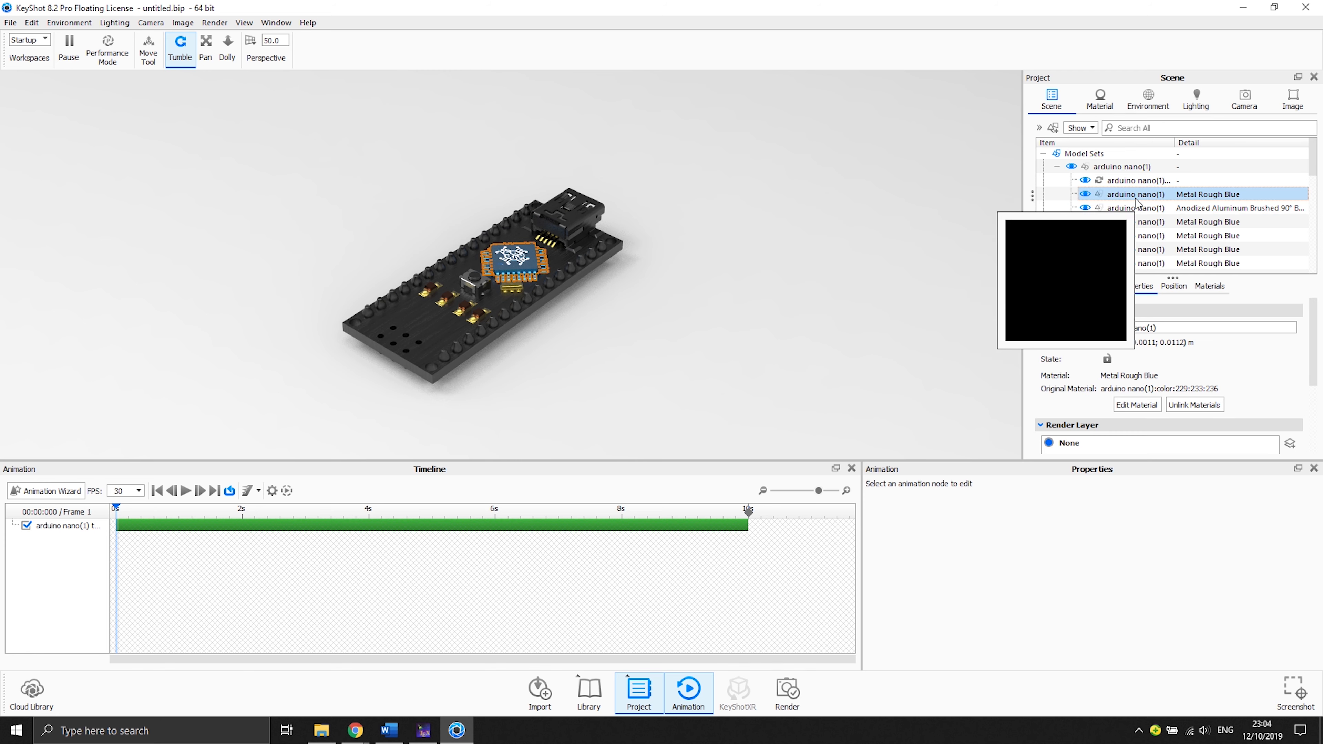
{"action": "right_click", "coordinate": [1137, 202]}
{"action": "mouse_move", "coordinate": [1094, 216]}
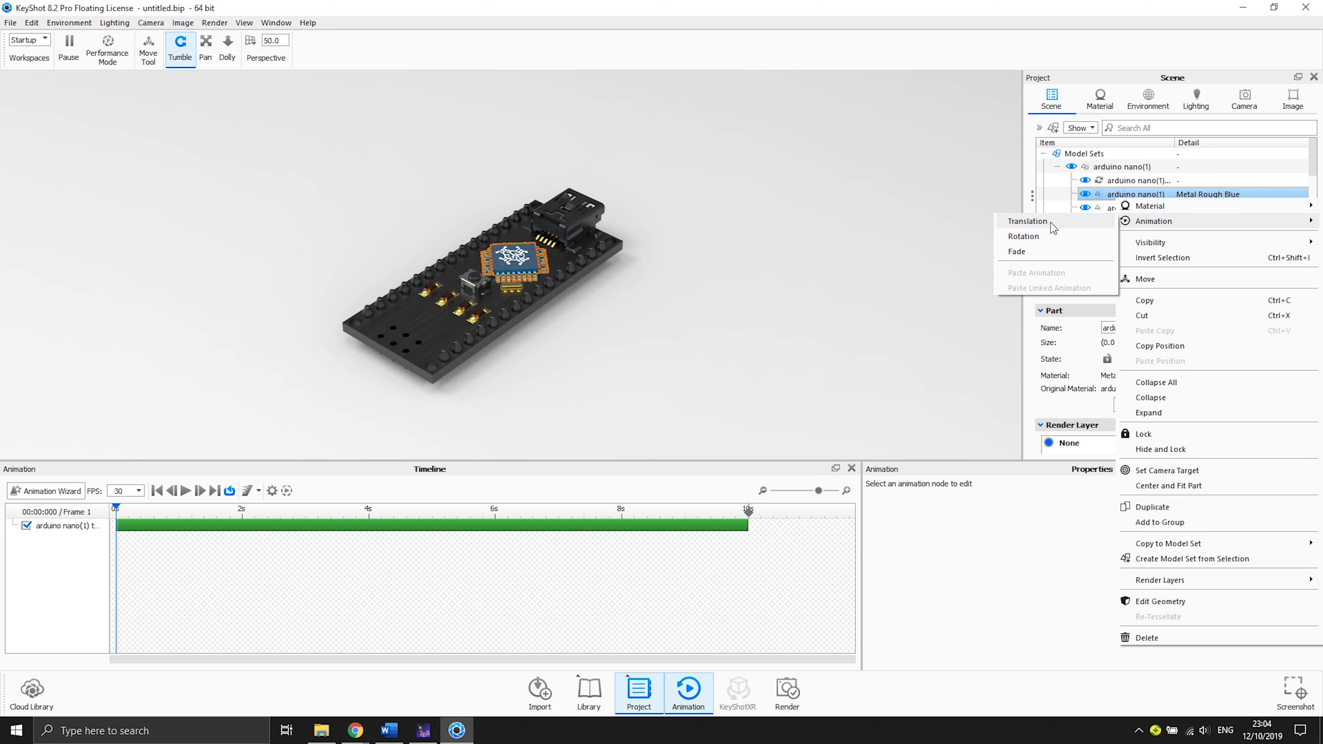
{"action": "left_click", "coordinate": [1052, 231]}
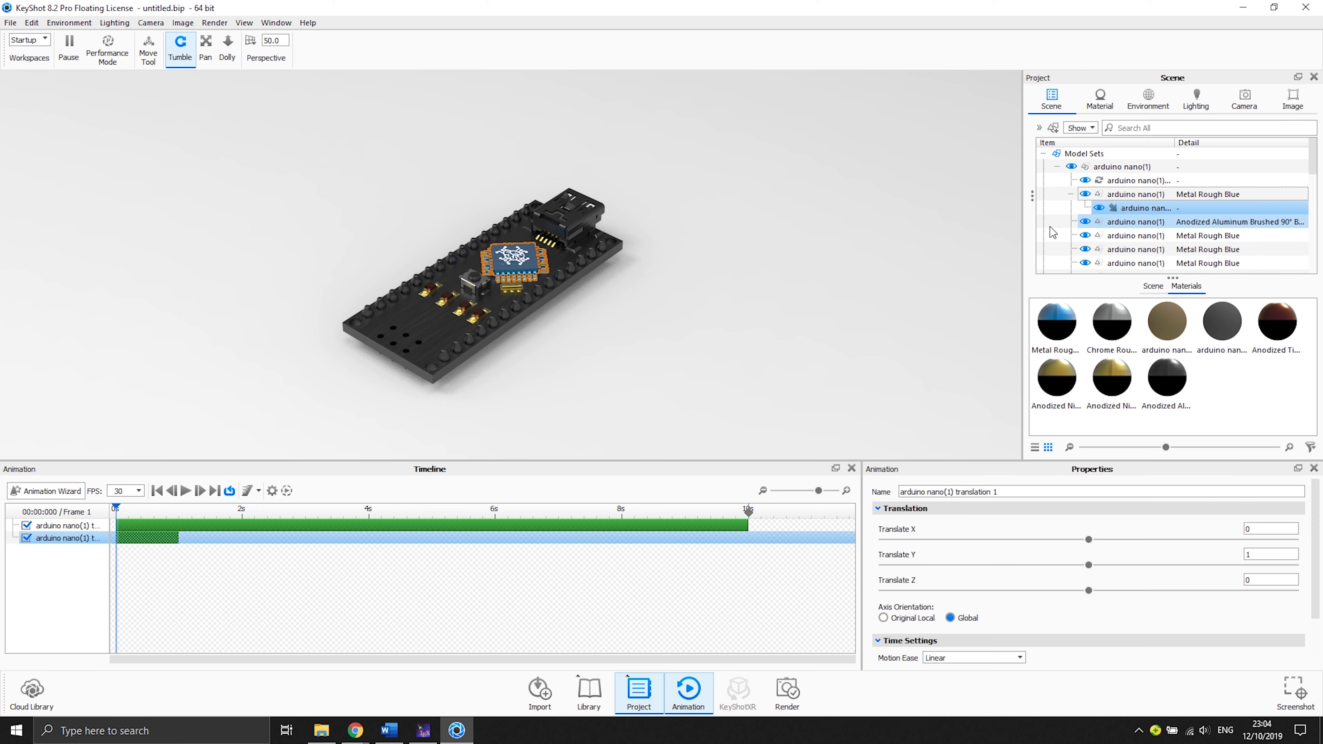
- Set the translation to Original Local axes with Translate Y 0 and Translate Z 0.04
{"action": "left_click", "coordinate": [899, 622]}
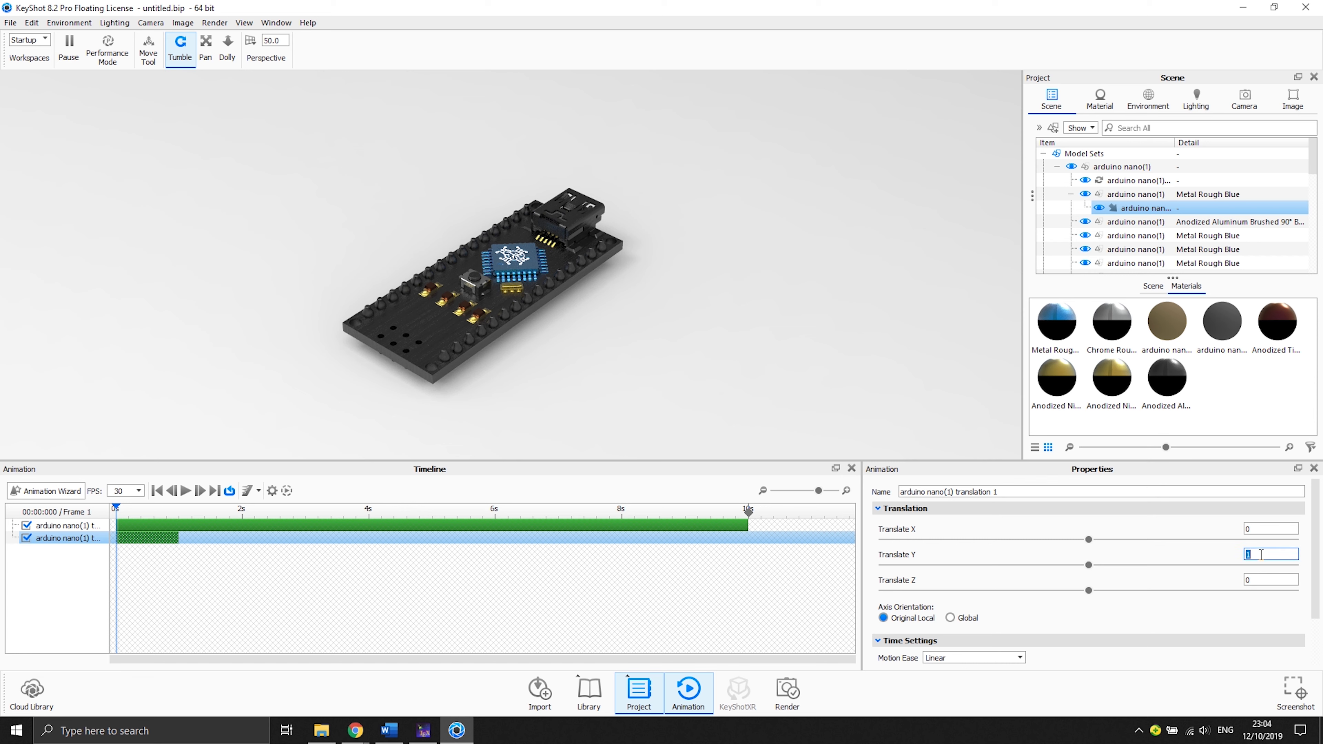
{"action": "left_click", "coordinate": [1262, 576]}
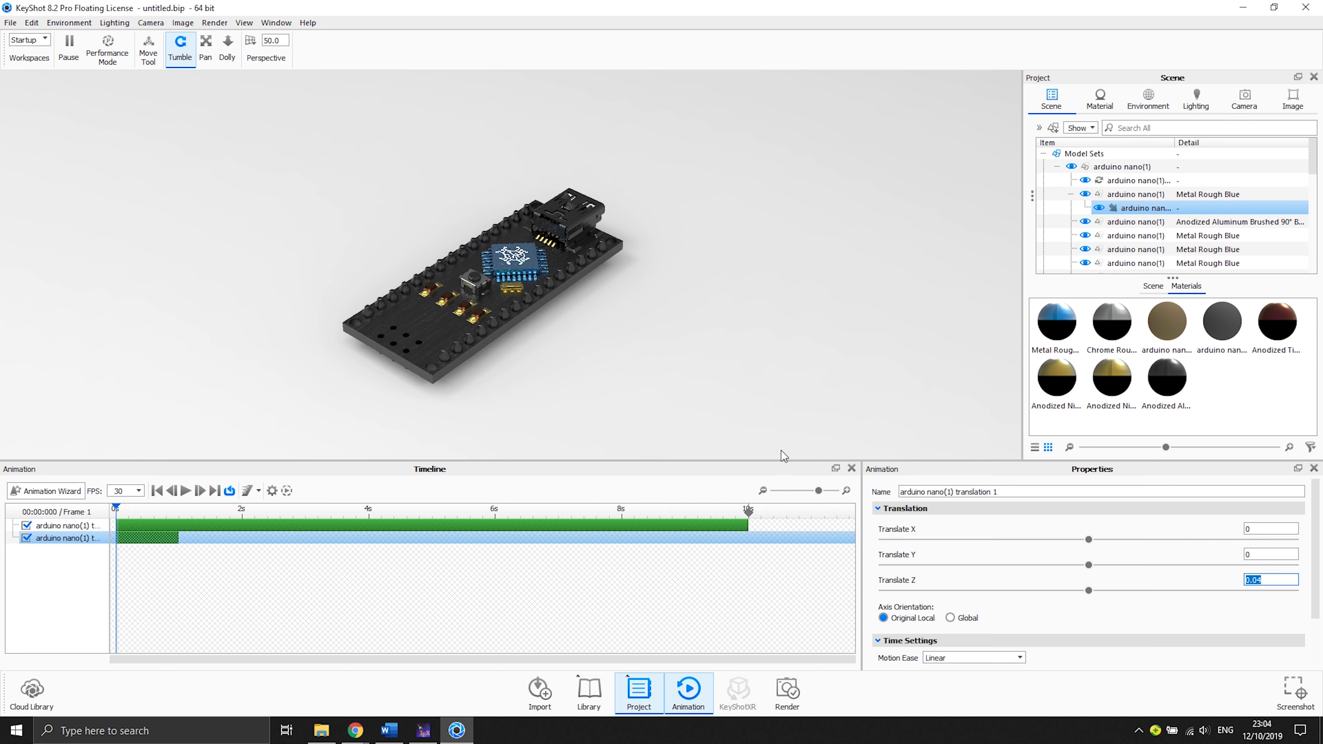
- Shift the chip's translation clip on the timeline to start at about 400 ms
{"action": "left_click", "coordinate": [124, 505]}
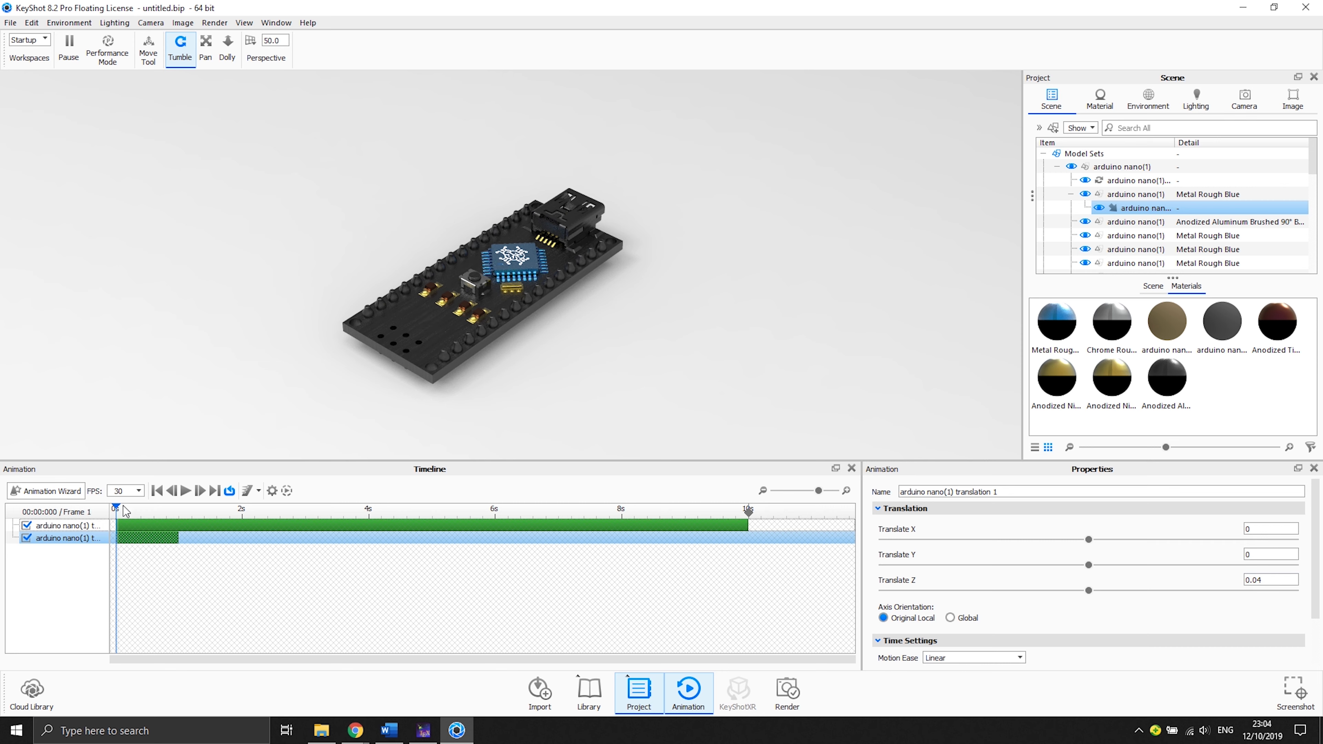
{"action": "mouse_move", "coordinate": [119, 510]}
{"action": "left_mouse_down"}
{"action": "mouse_move", "coordinate": [178, 515]}
{"action": "mouse_move", "coordinate": [114, 511]}
{"action": "left_mouse_up"}
{"action": "scroll", "coordinate": [1133, 581], "scroll_direction": "down", "scroll_amount": 2}
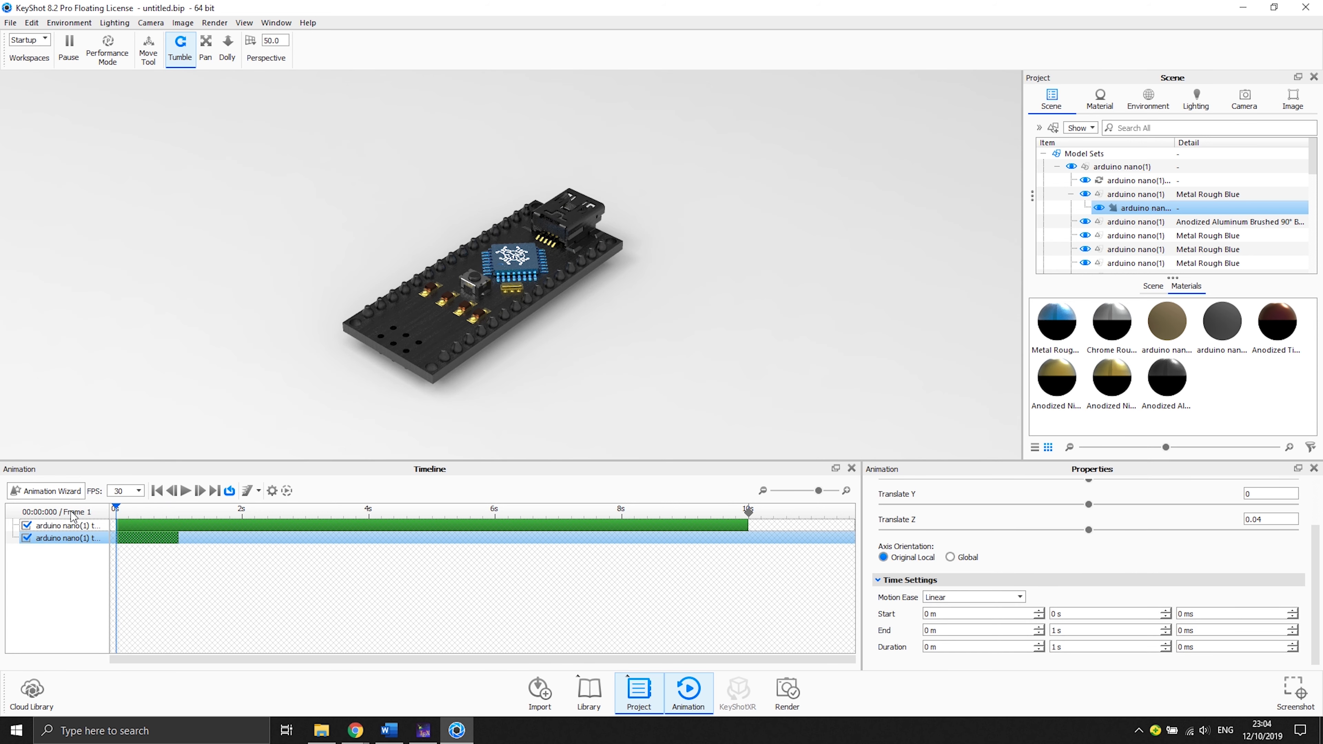
{"action": "left_click_drag", "start_coordinate": [129, 537], "coordinate": [153, 538]}
- Set the translation's motion ease to Ease In/Out
{"action": "left_click", "coordinate": [184, 492]}
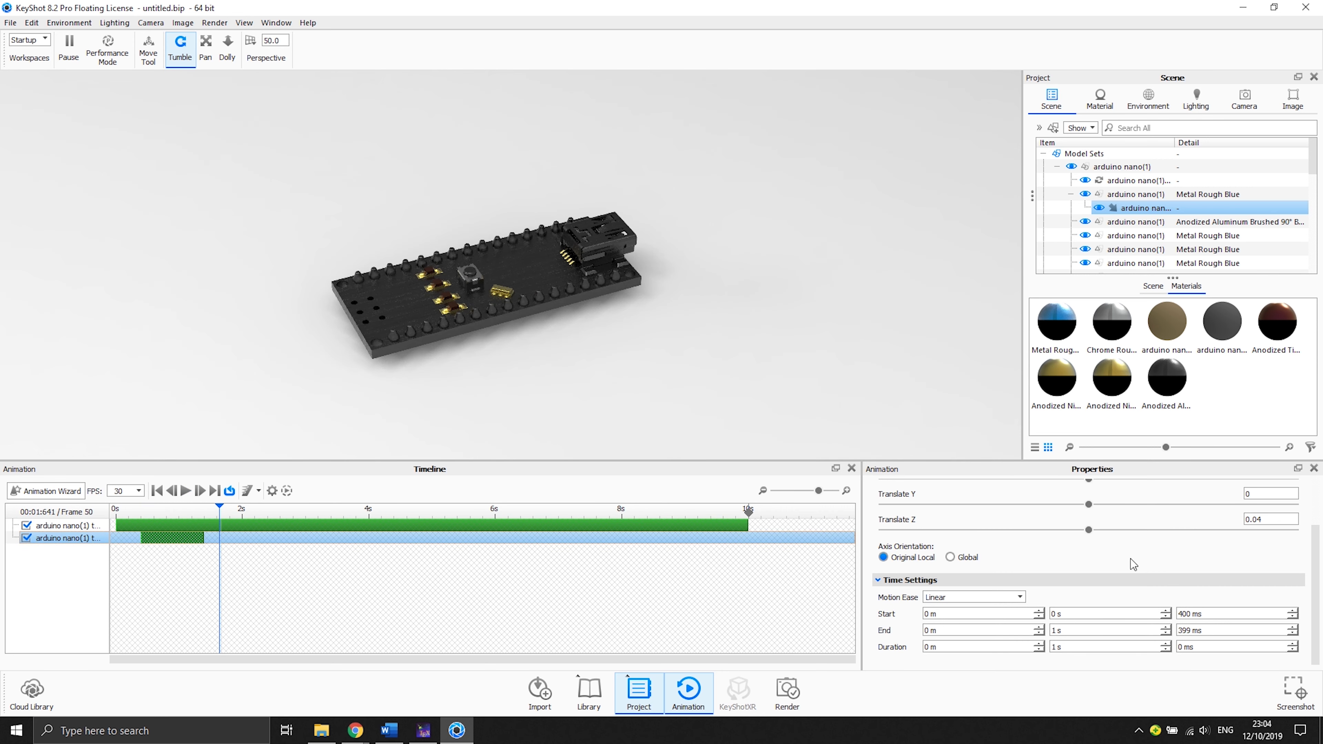
{"action": "left_click", "coordinate": [149, 510]}
{"action": "left_click", "coordinate": [1007, 598]}
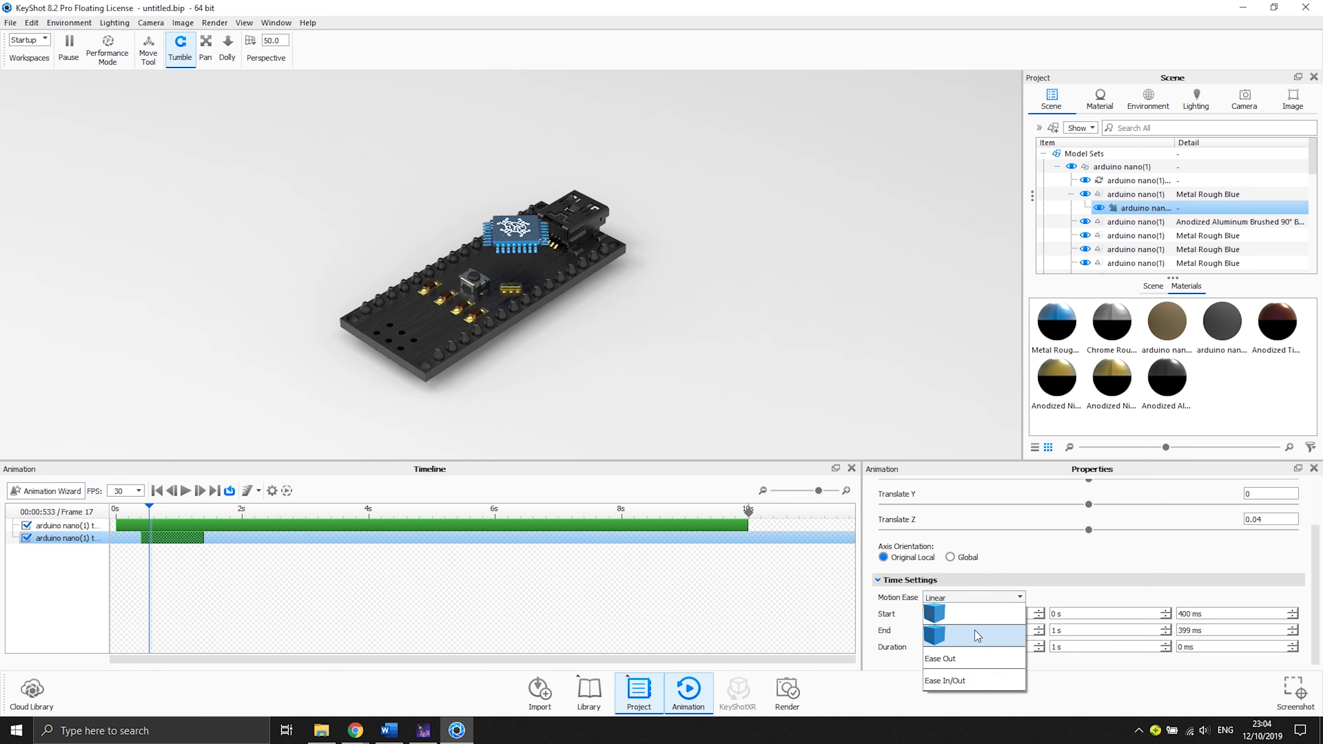
{"action": "left_click", "coordinate": [954, 678]}
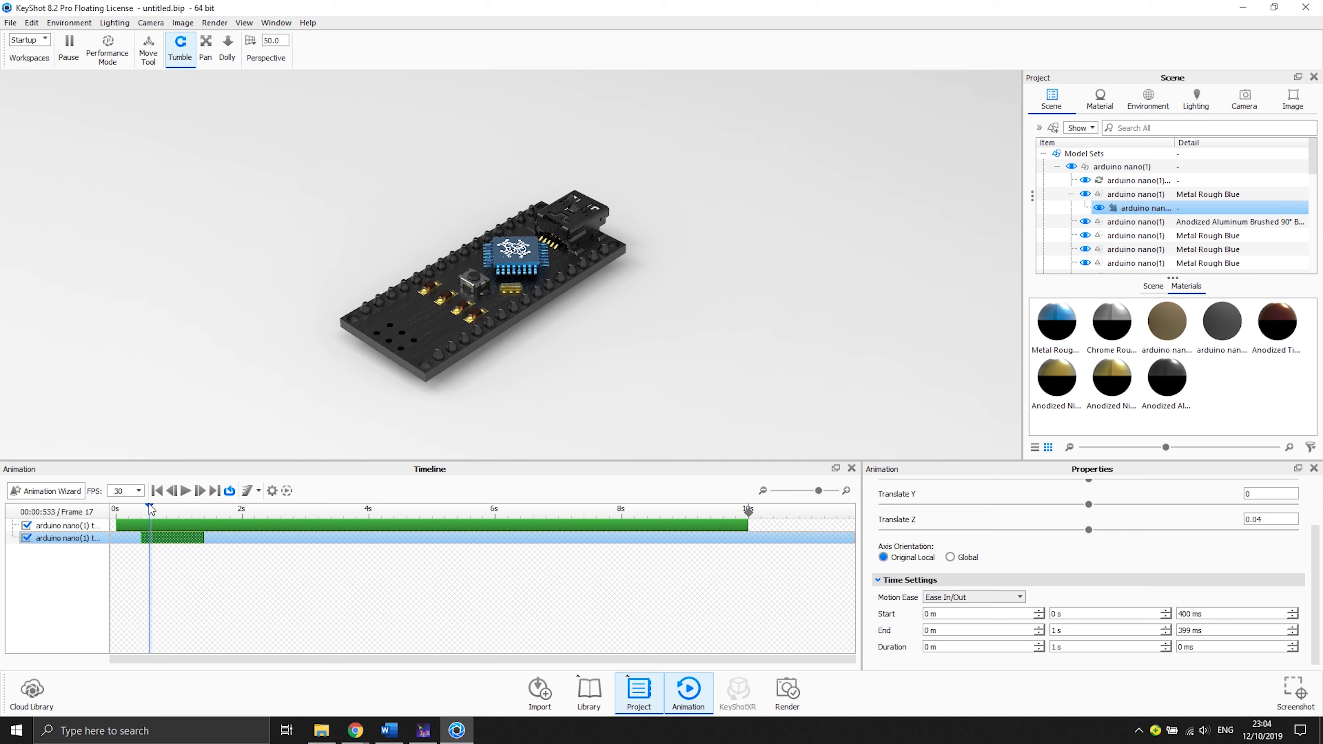
- Play the animation to preview the chip lifting during the turntable
{"action": "left_click", "coordinate": [187, 490]}
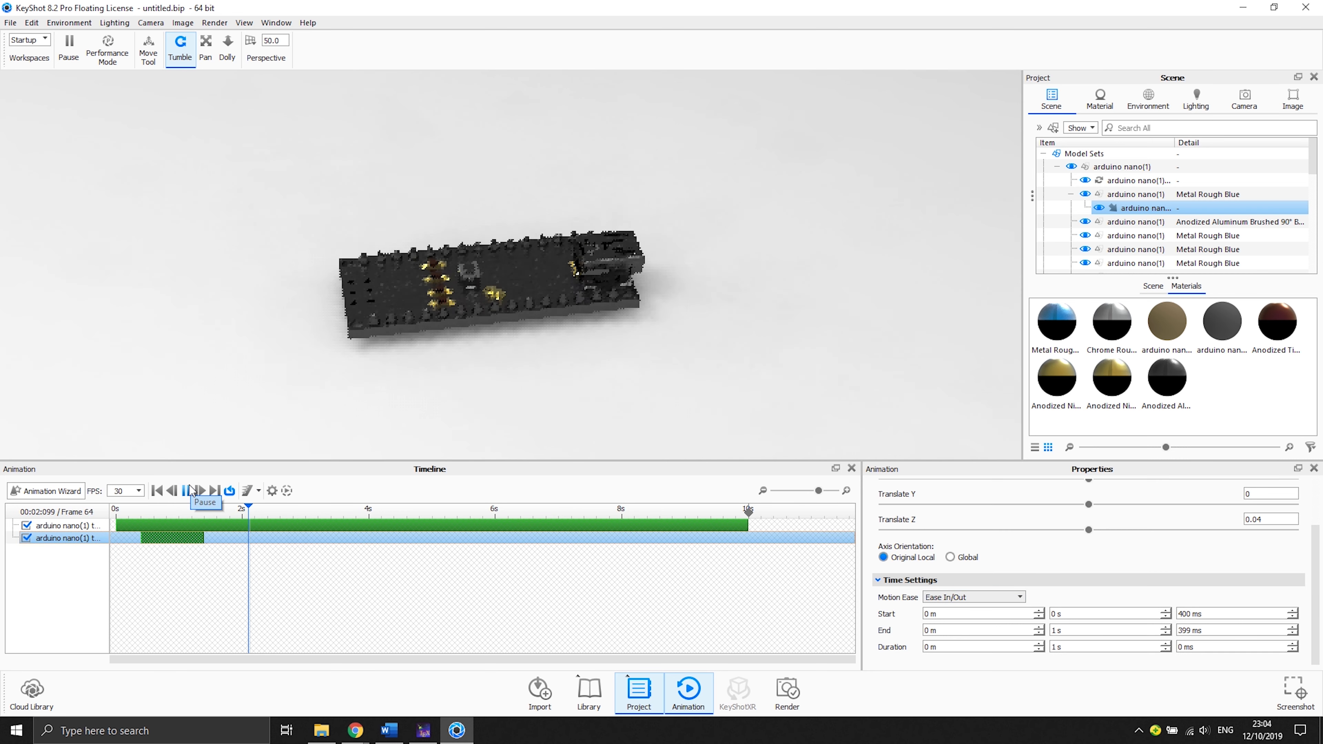
{"action": "left_click", "coordinate": [189, 490]}
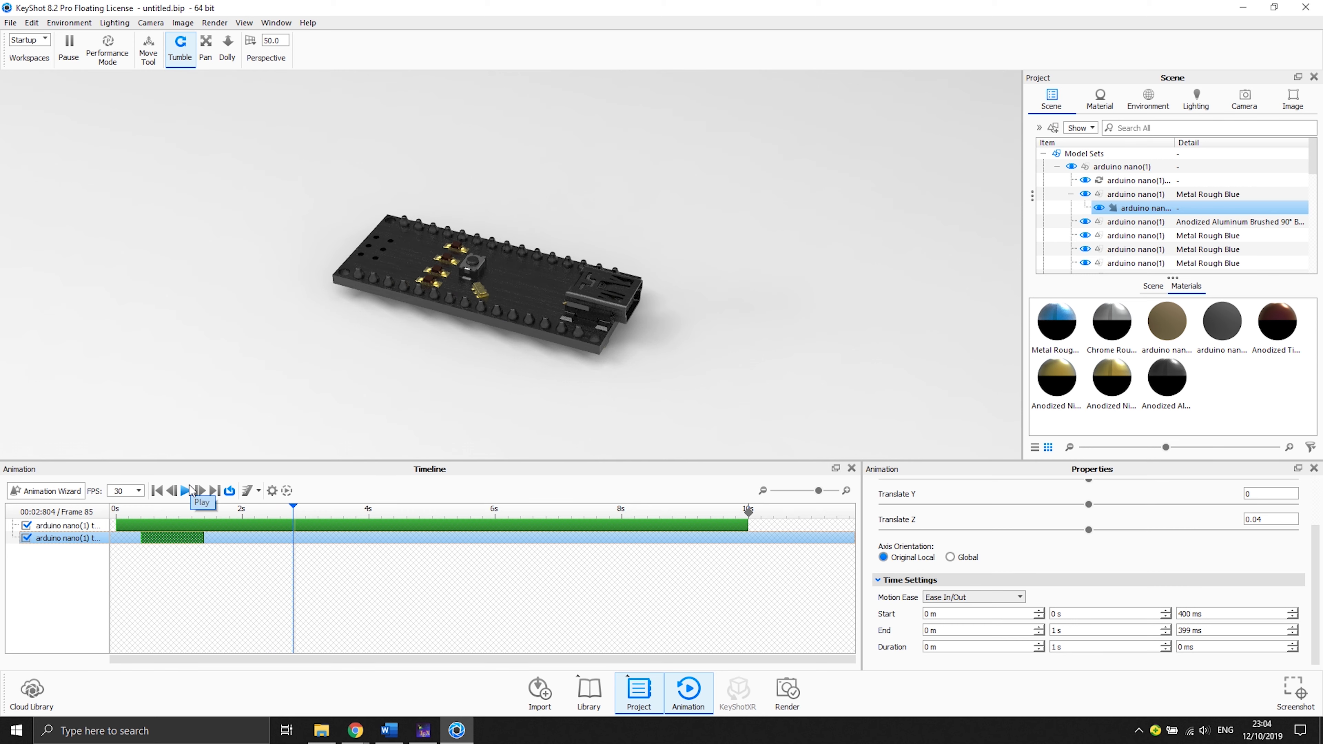
{"action": "left_click", "coordinate": [188, 490]}
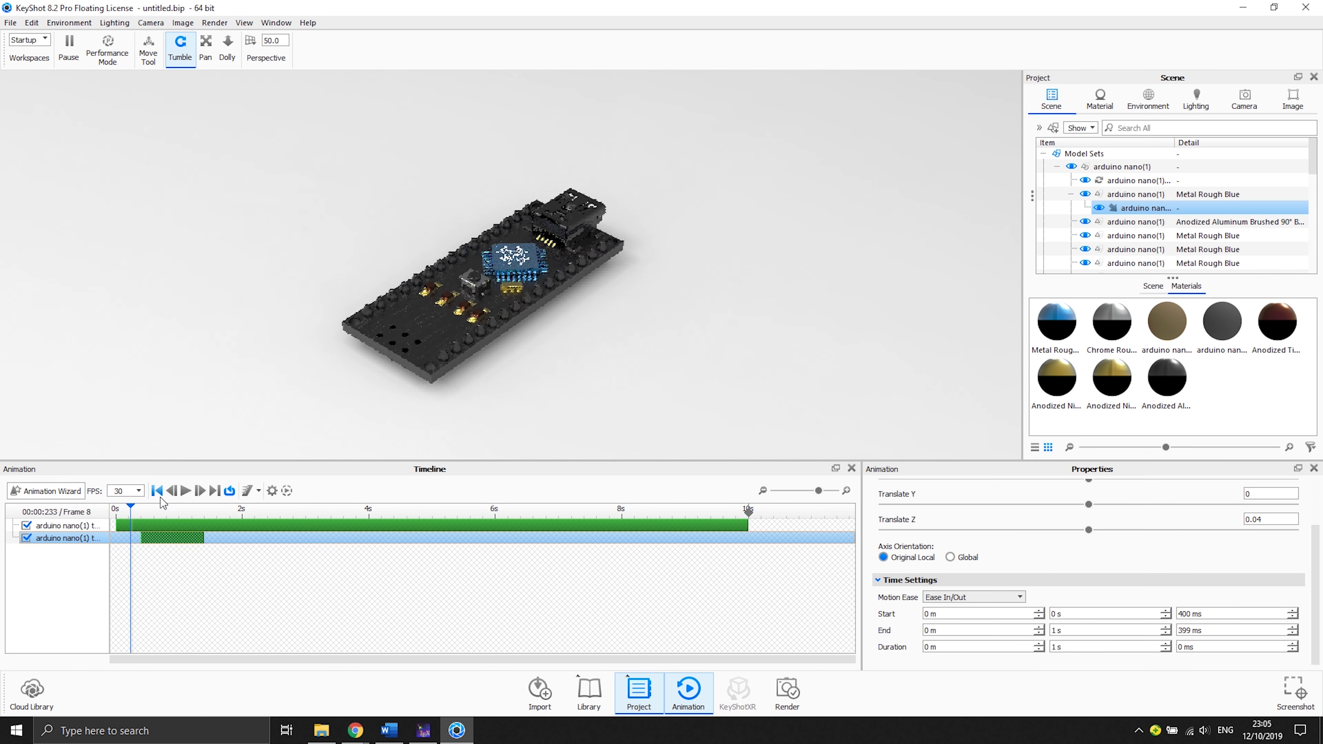
{"action": "left_click", "coordinate": [186, 490]}
{"action": "left_click", "coordinate": [187, 490]}
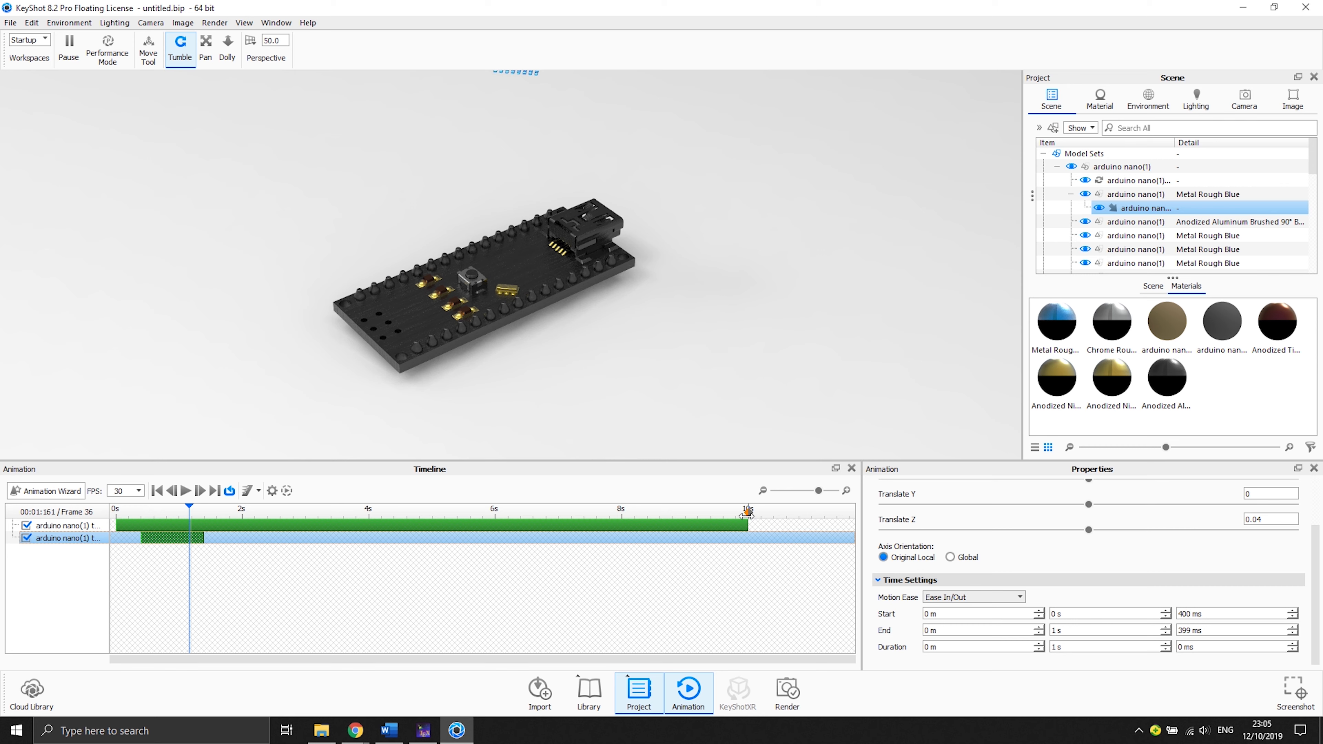
{"action": "left_click_drag", "start_coordinate": [745, 523], "coordinate": [226, 522]}
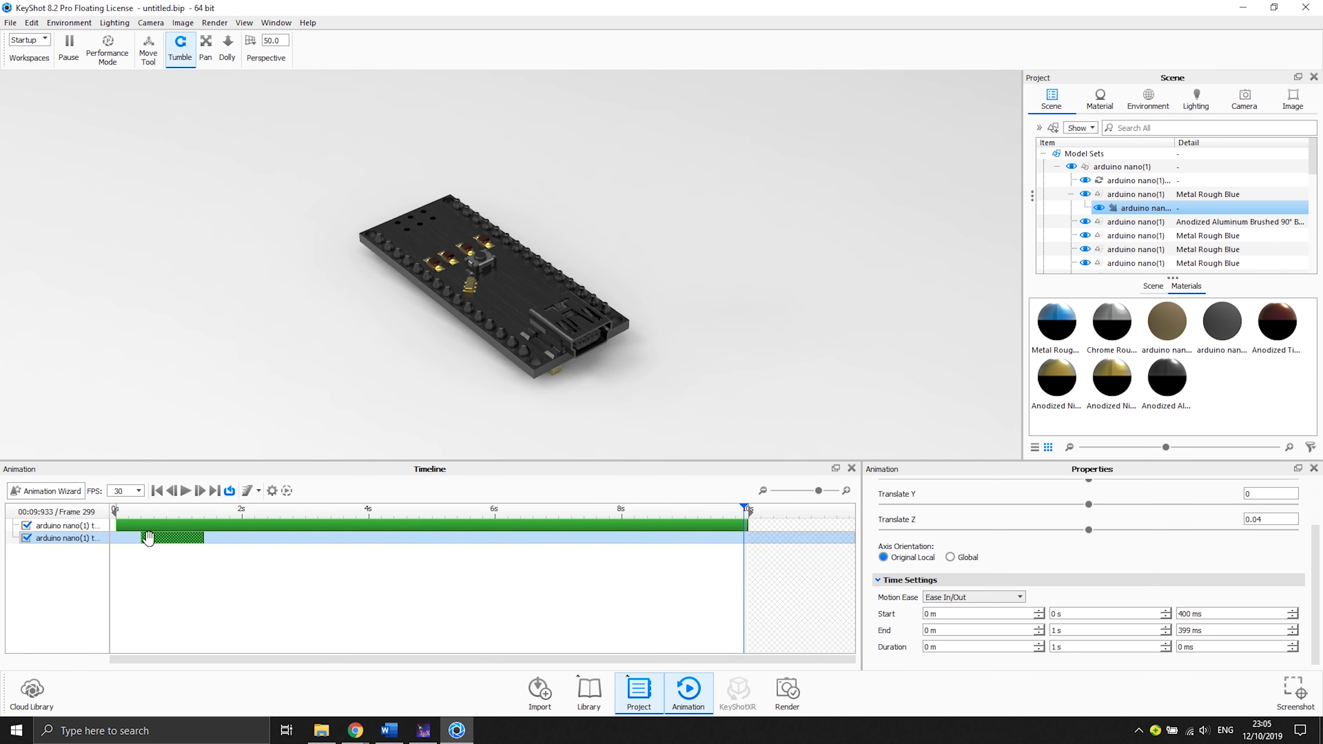
{"action": "left_click", "coordinate": [167, 563]}
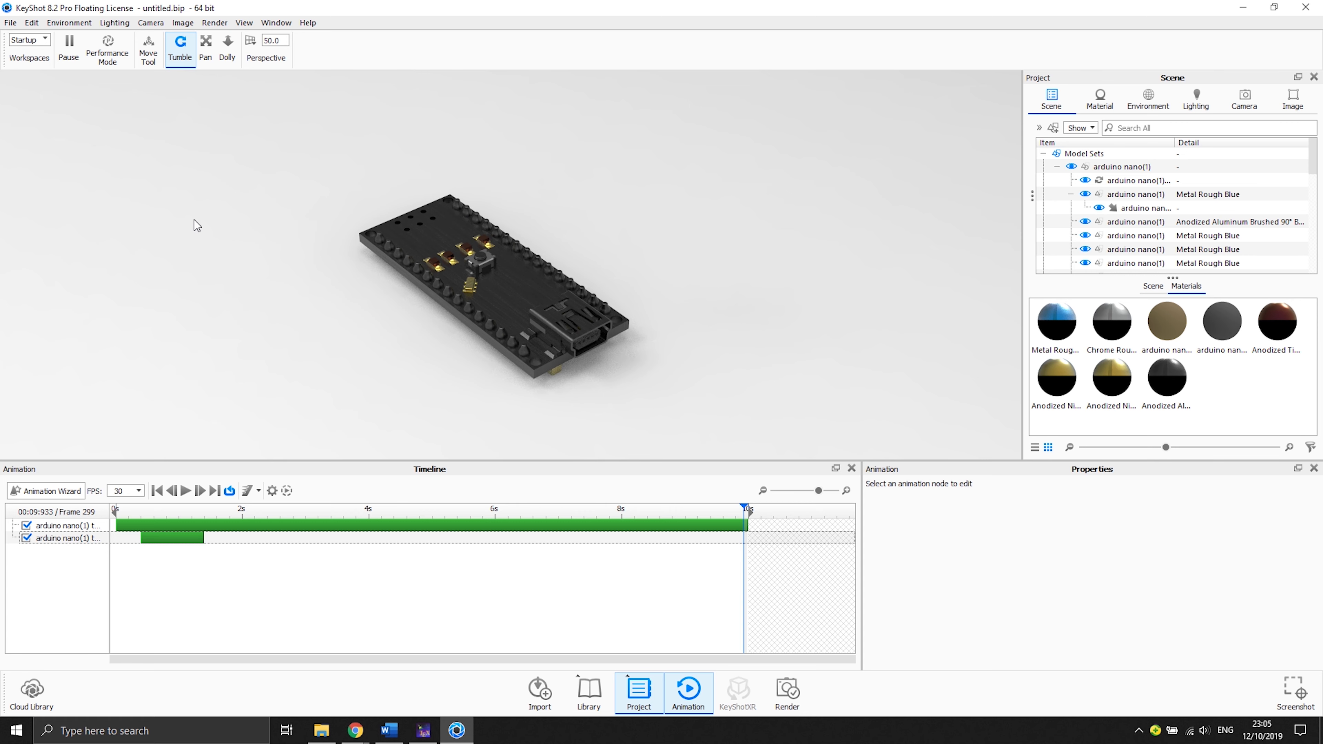
- Save the scene as youtubetest
{"action": "key", "text": "ctrl+s"}
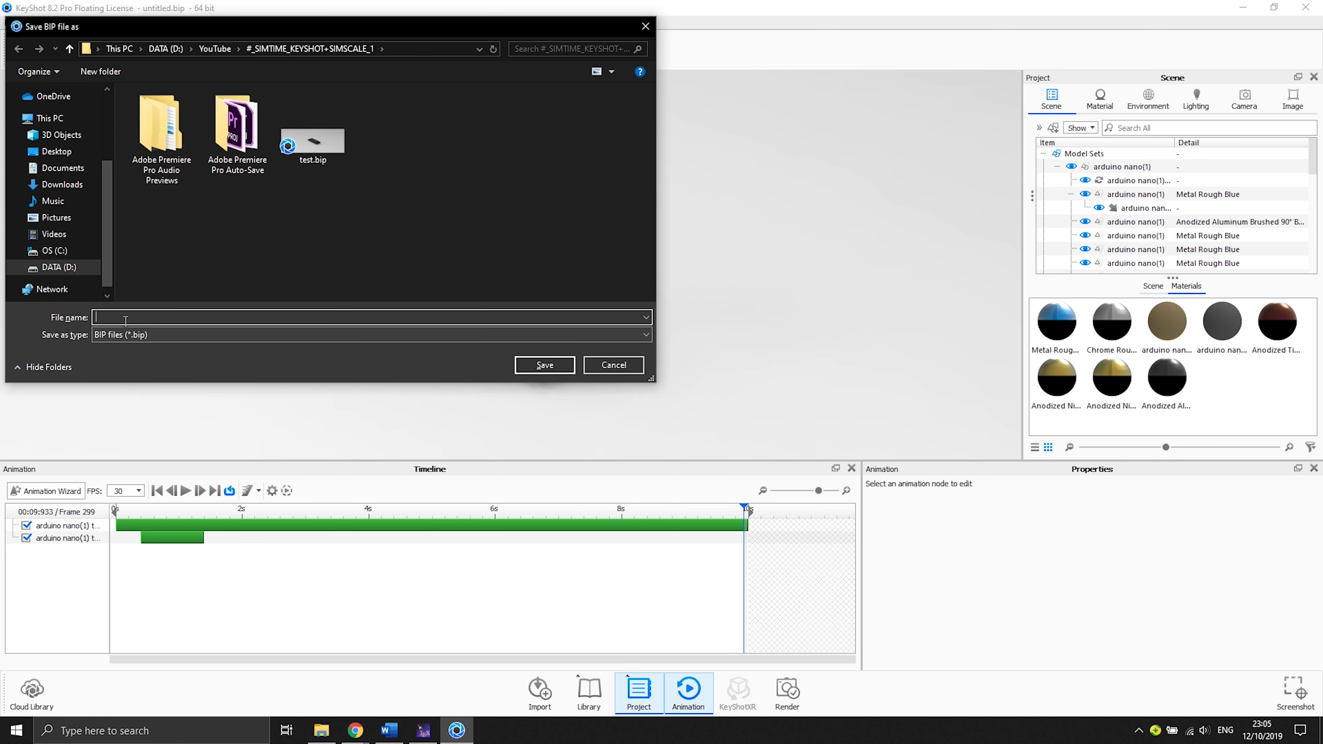
{"action": "type", "text": "youtubetest"}
{"action": "key", "text": "Return"}
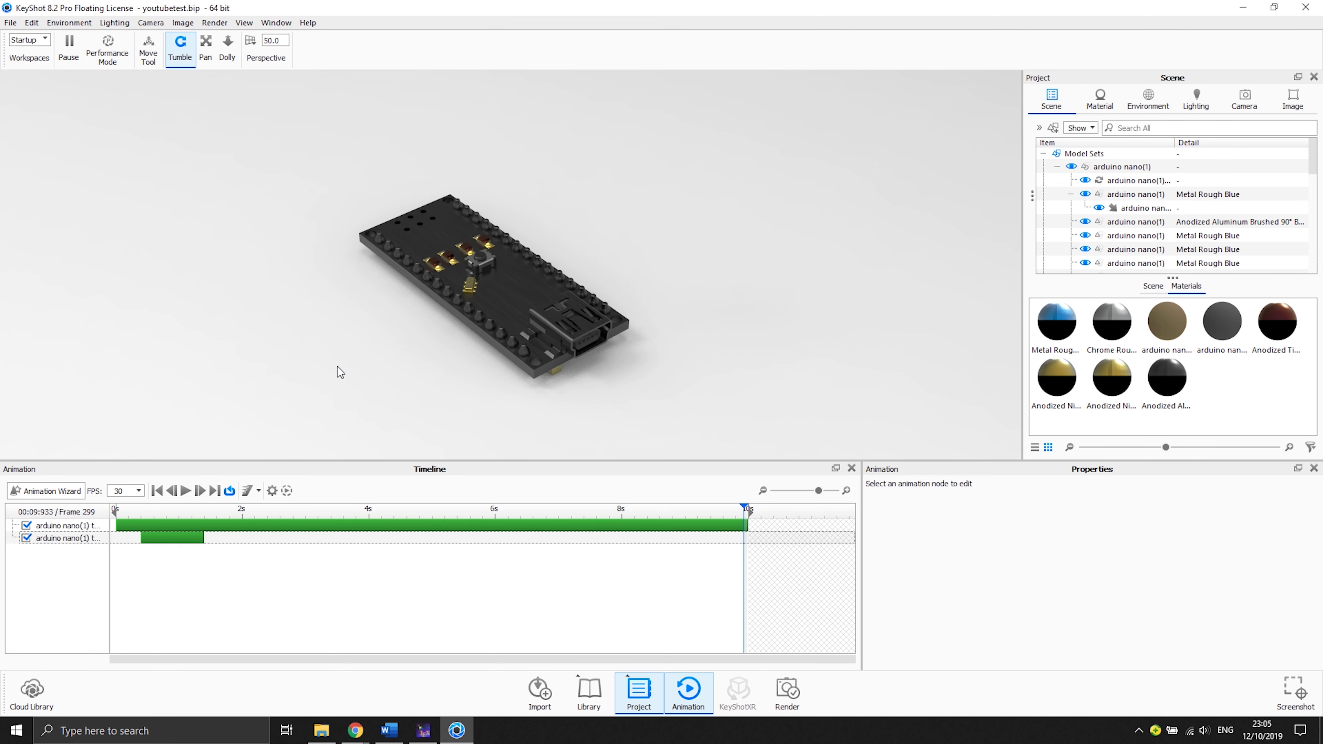
- Browse the parts in the scene tree to identify the components to animate next
{"action": "left_click", "coordinate": [139, 510]}
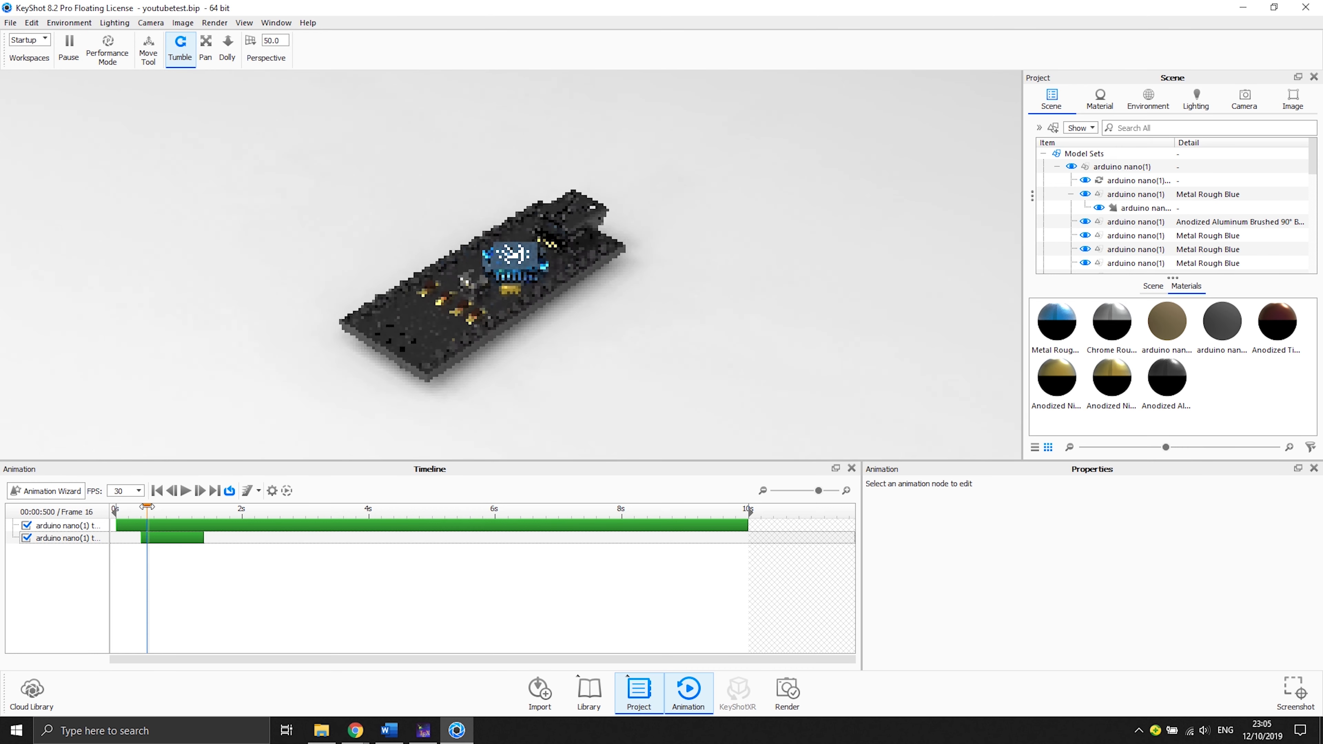
{"action": "double_click", "coordinate": [1091, 198]}
{"action": "left_click", "coordinate": [1109, 208]}
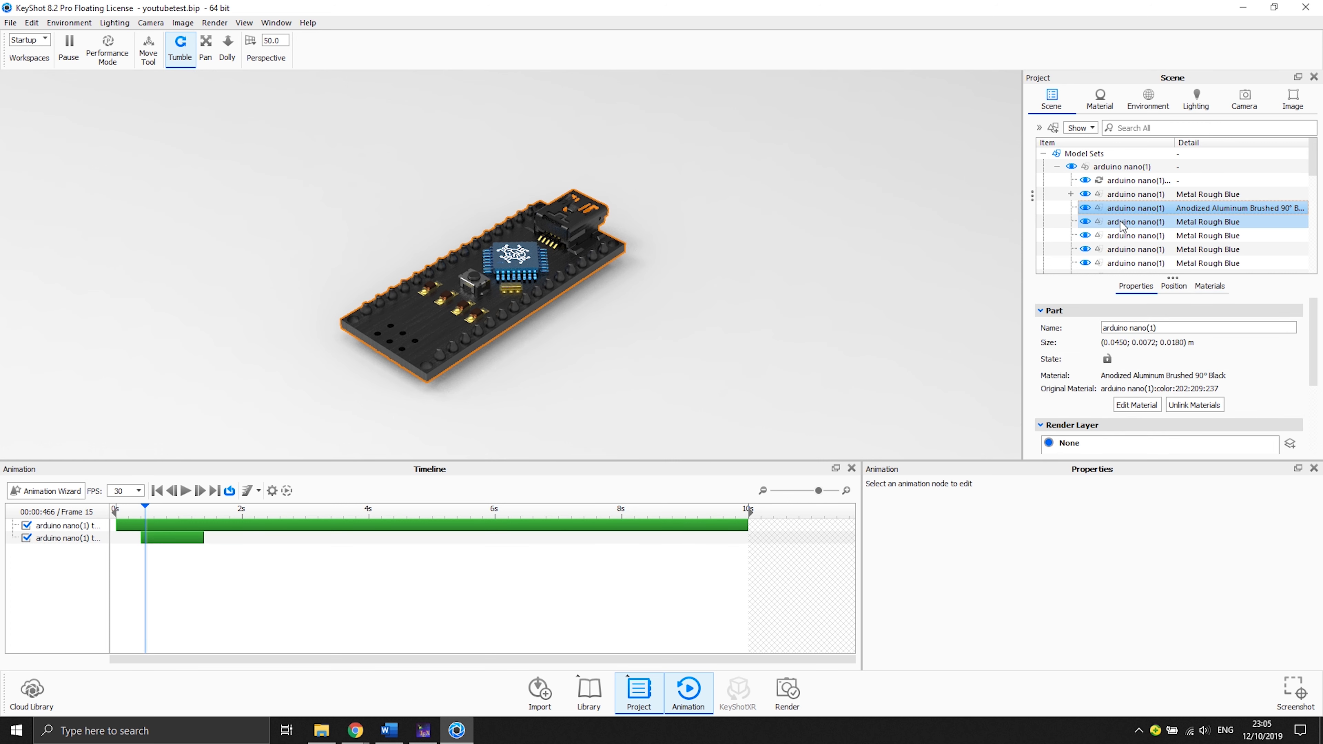
{"action": "left_click", "coordinate": [1120, 222]}
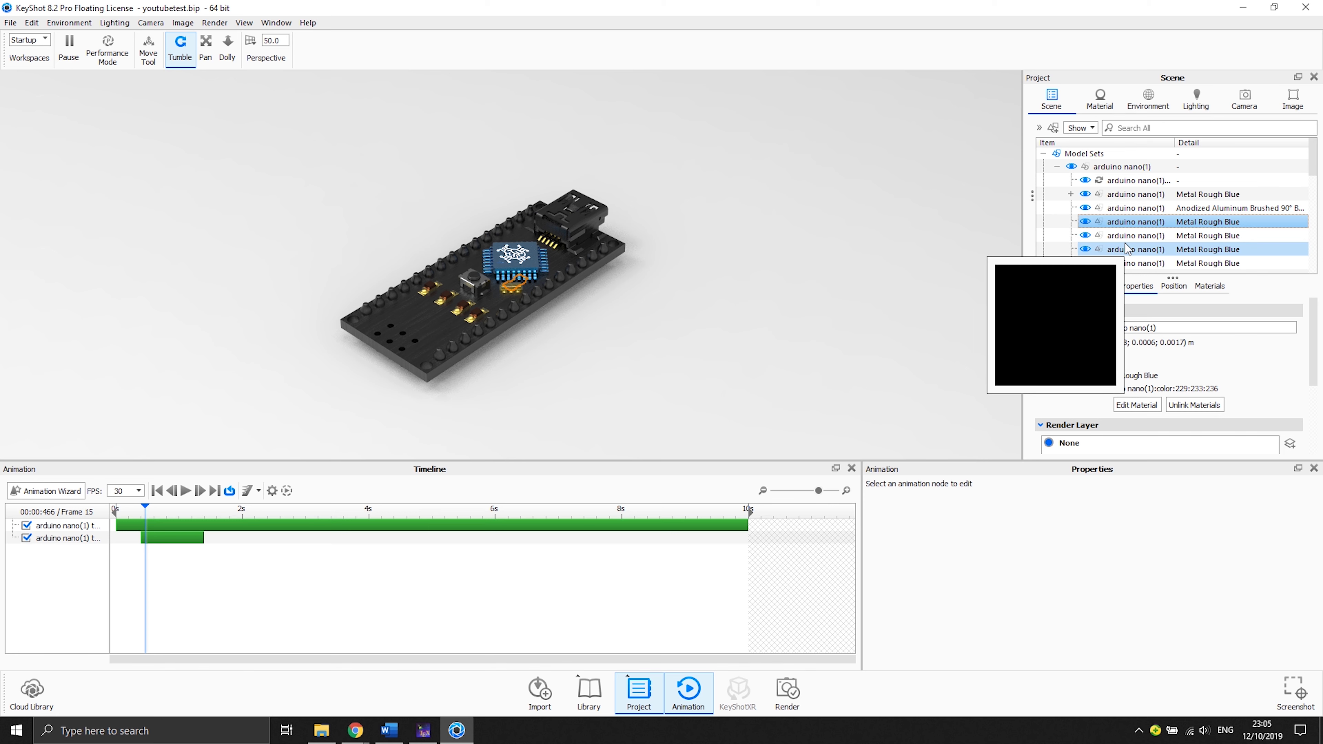
{"action": "scroll", "coordinate": [1128, 229], "scroll_direction": "down", "scroll_amount": 1}
{"action": "left_click", "coordinate": [1129, 216]}
{"action": "left_click", "coordinate": [1130, 223]}
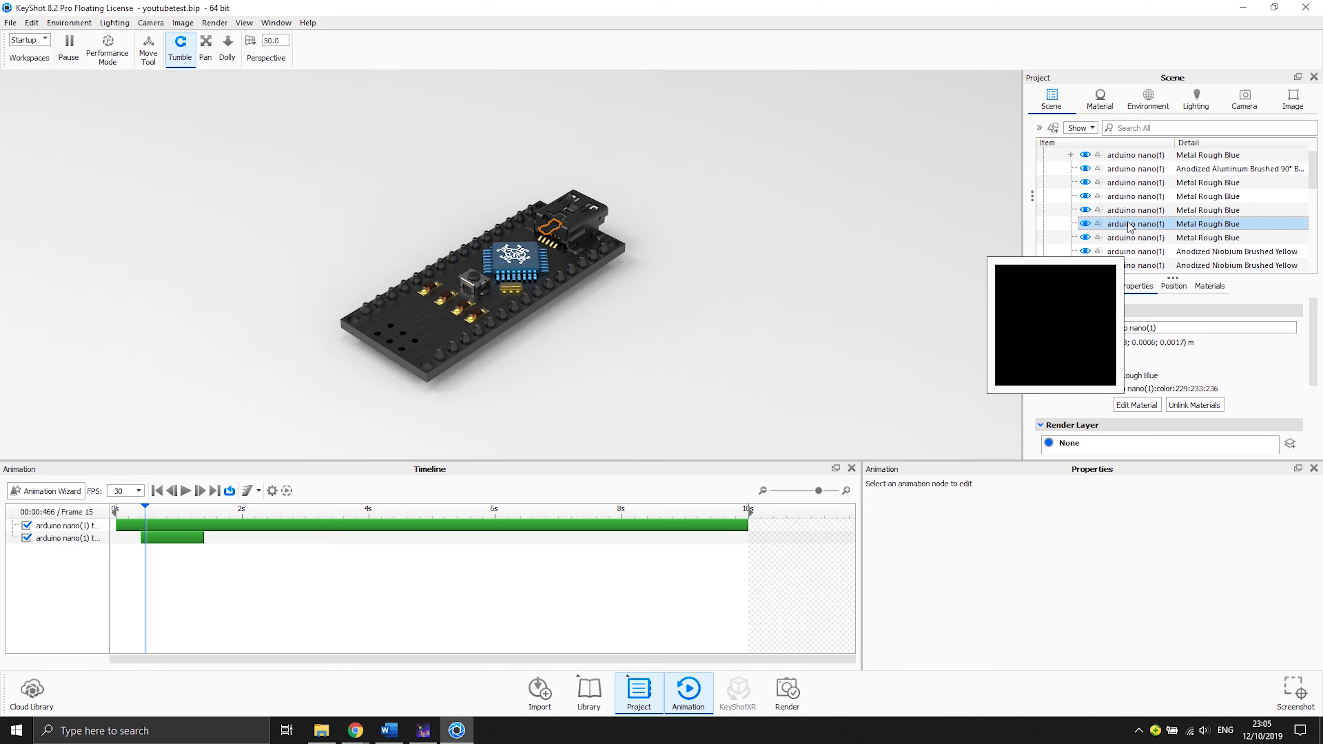
{"action": "left_click", "coordinate": [1128, 237]}
{"action": "left_click", "coordinate": [1127, 252]}
{"action": "scroll", "coordinate": [1128, 245], "scroll_direction": "down", "scroll_amount": 2}
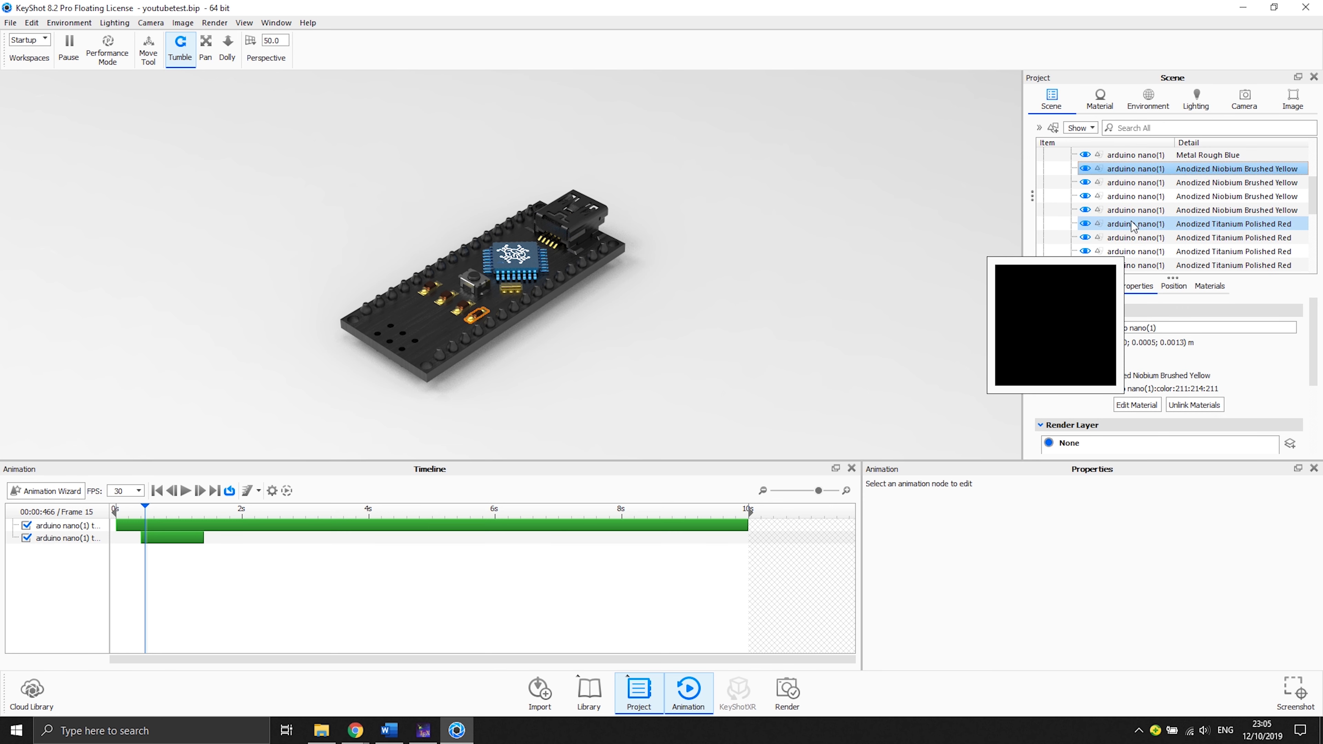
{"action": "left_click", "coordinate": [1135, 183]}
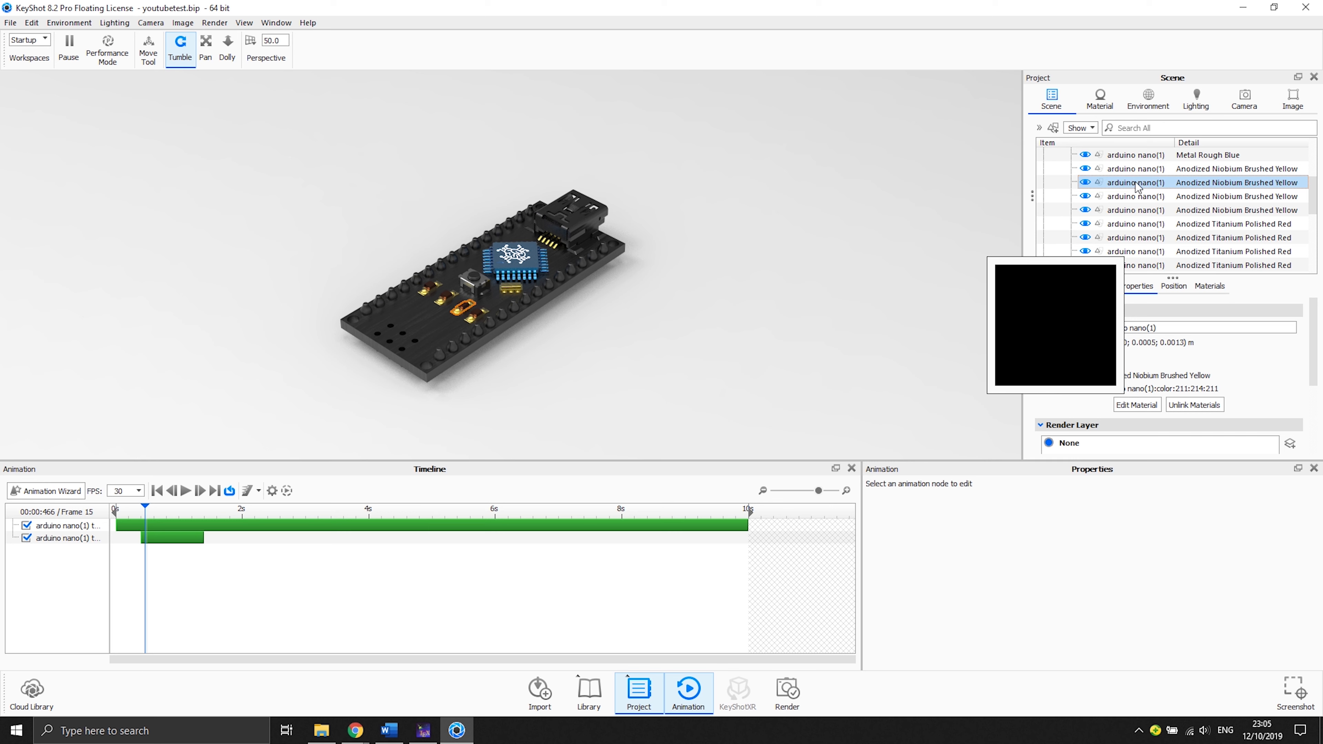
{"action": "left_click", "coordinate": [1140, 170]}
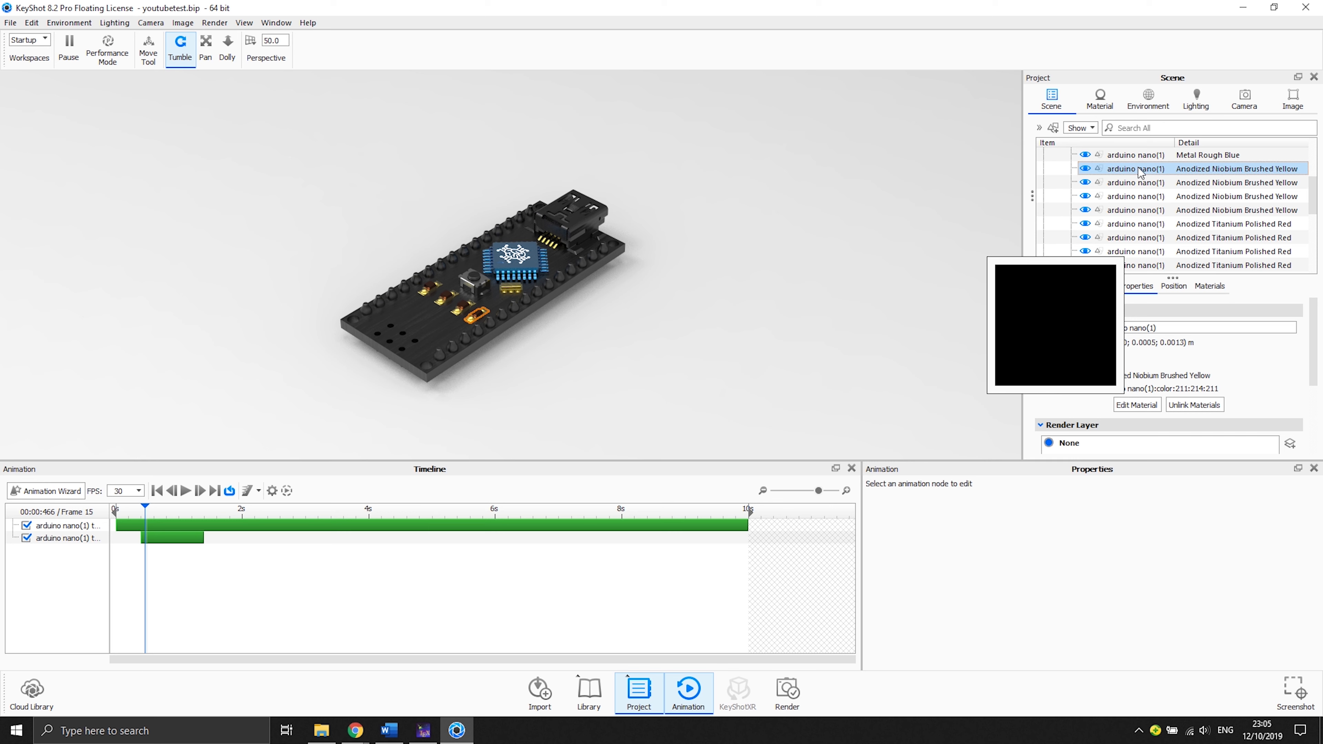
{"action": "left_click", "coordinate": [1143, 183], "text": "shift"}
{"action": "left_click", "coordinate": [1146, 170]}
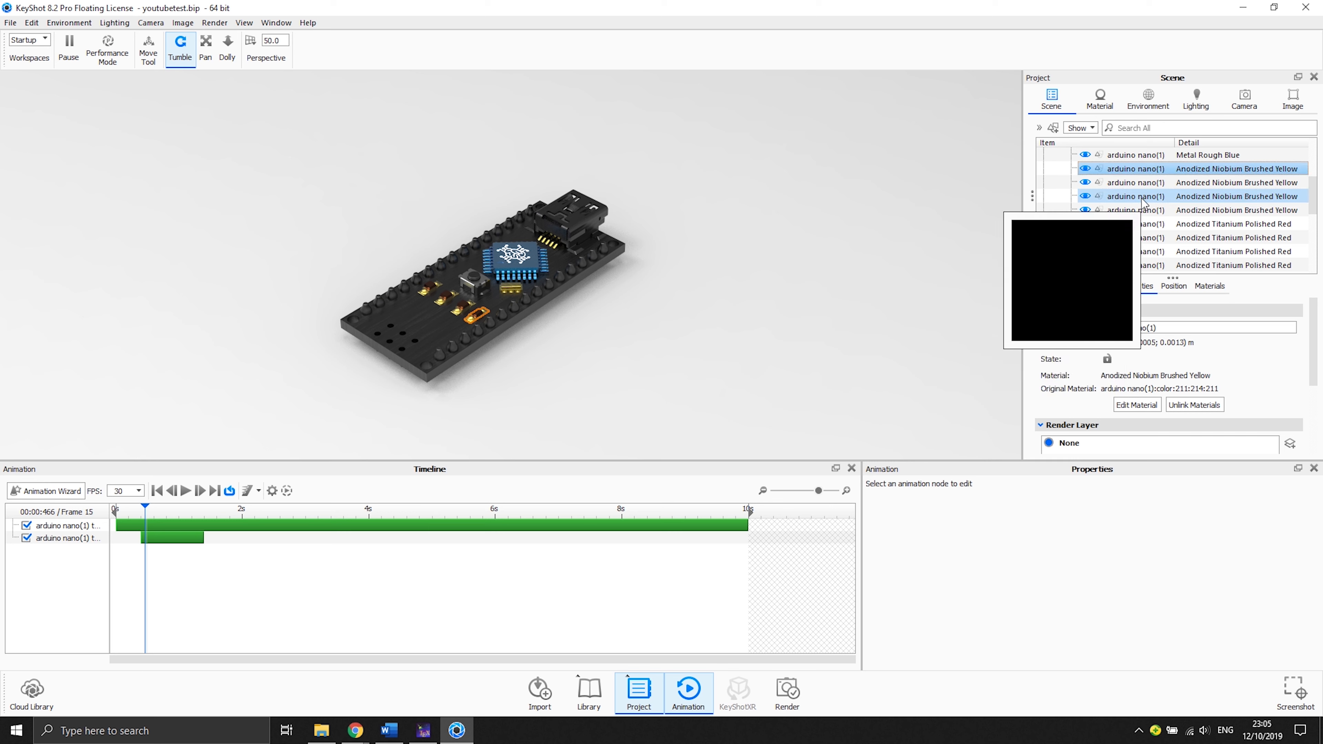
{"action": "left_click", "coordinate": [1148, 186]}
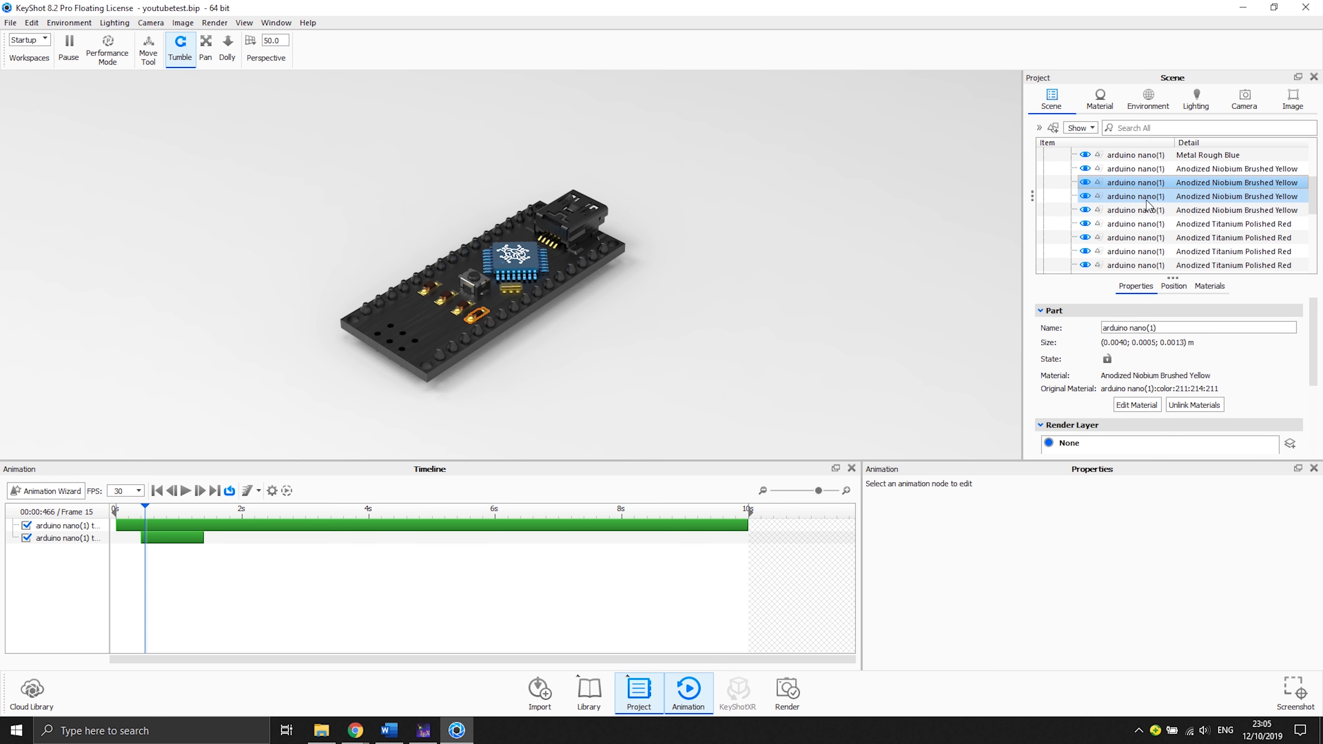
{"action": "left_click", "coordinate": [1146, 198]}
{"action": "left_click", "coordinate": [1144, 212]}
{"action": "left_click", "coordinate": [1143, 225]}
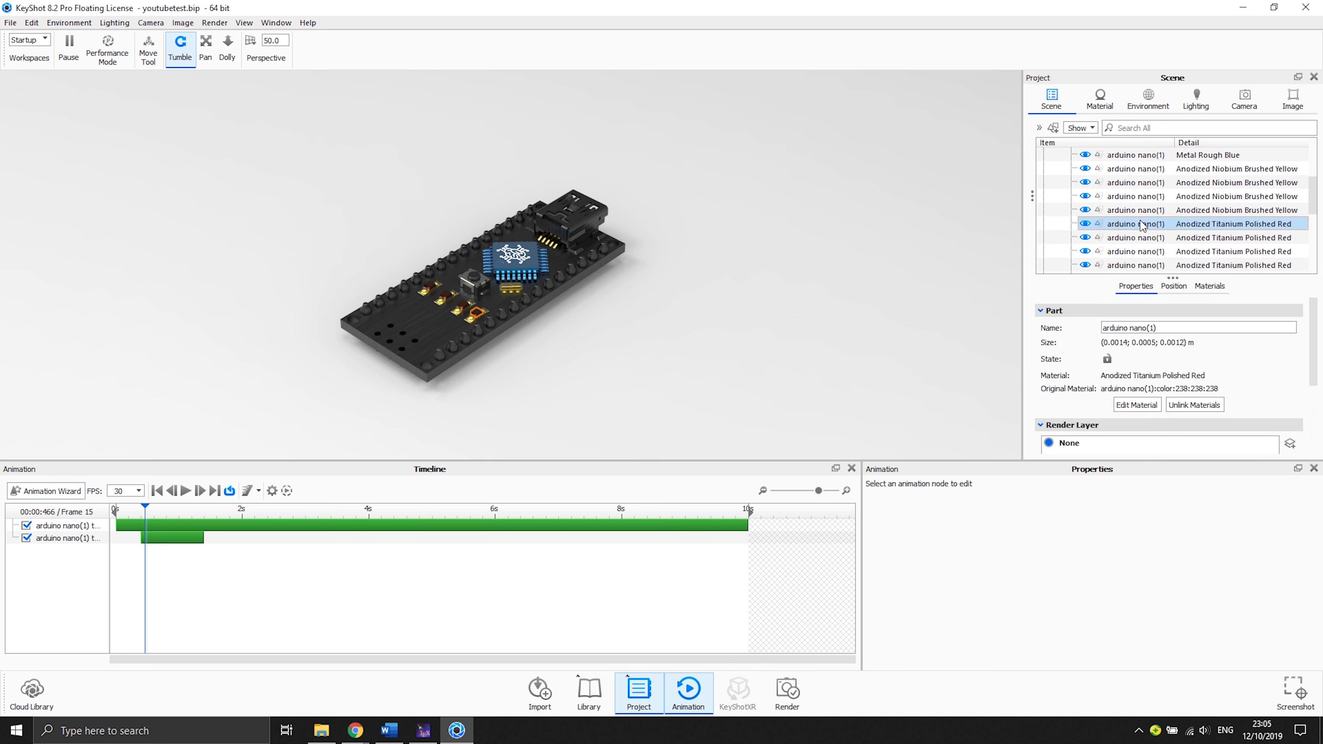
- Add a translation animation to the first yellow Anodized Niobium Brushed part
{"action": "left_click", "coordinate": [1148, 170]}
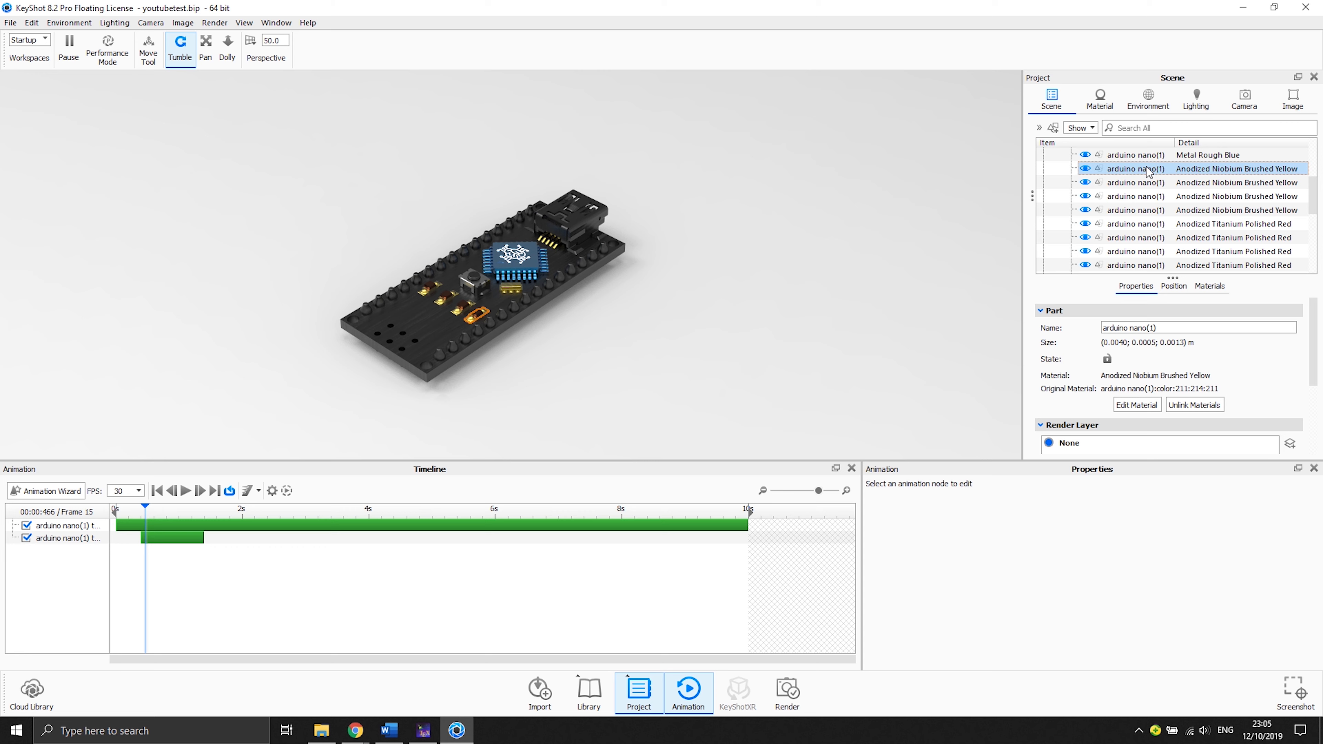
{"action": "mouse_move", "coordinate": [1148, 172]}
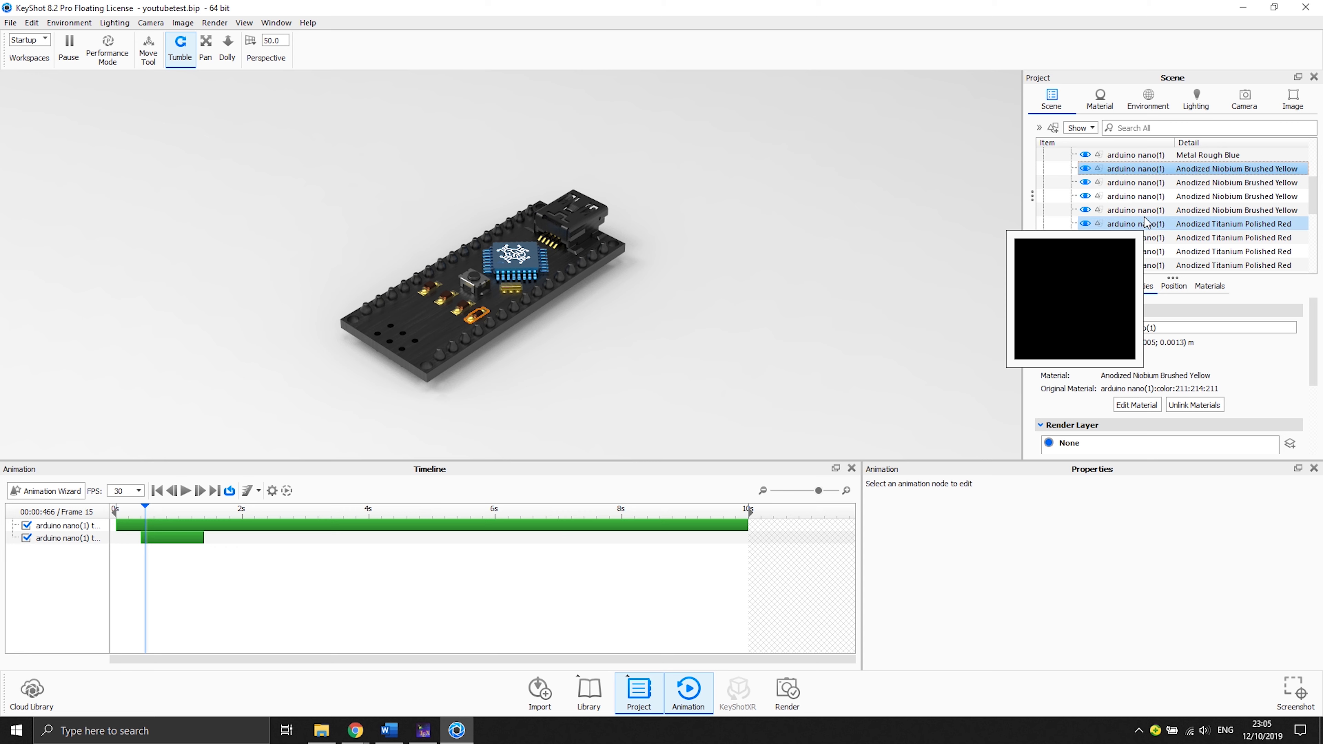
{"action": "right_click", "coordinate": [1148, 175]}
{"action": "mouse_move", "coordinate": [1151, 197]}
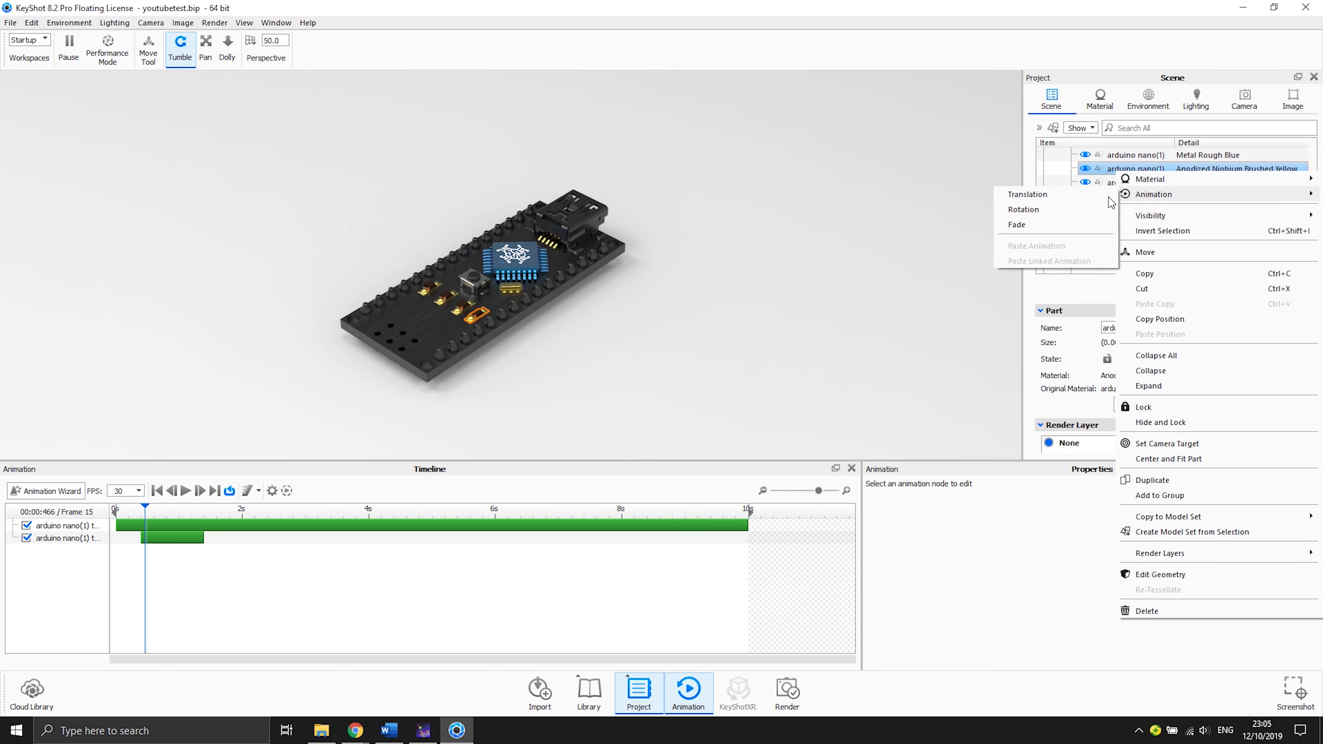
{"action": "left_click", "coordinate": [1094, 197]}
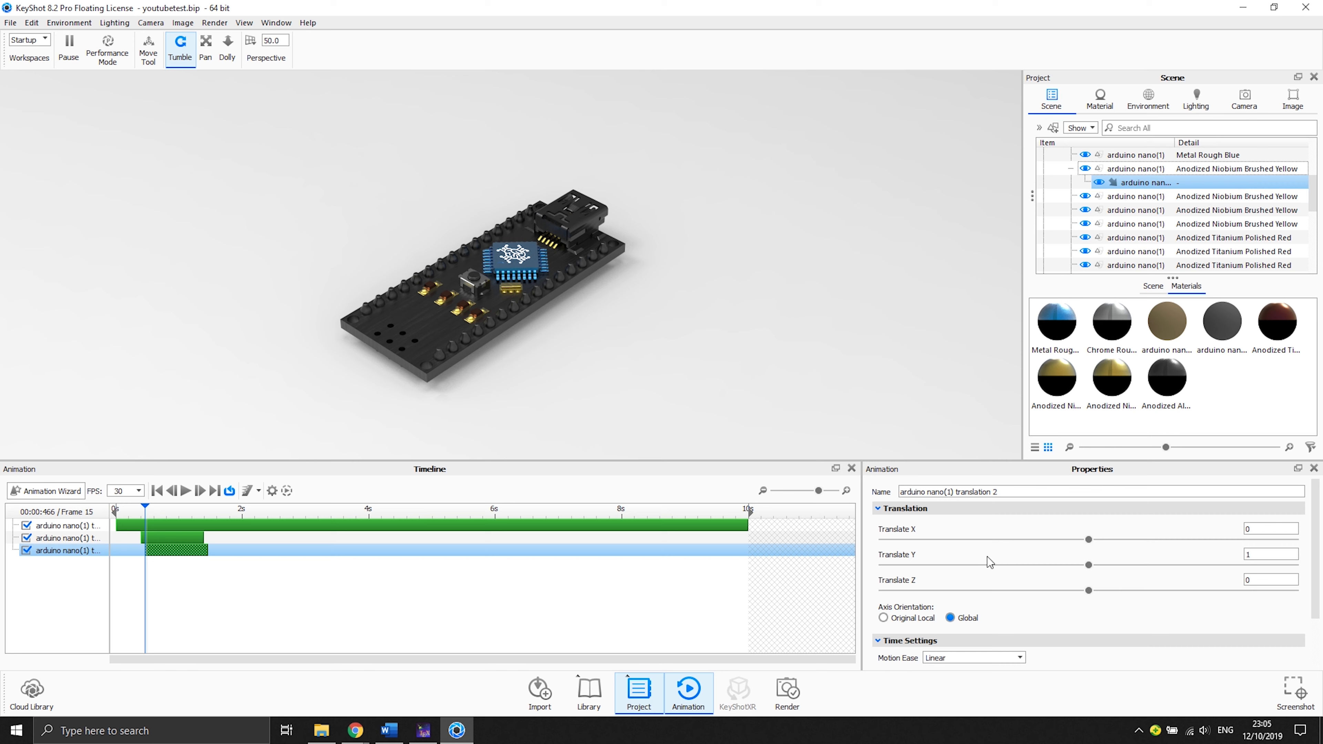
- Set the new translation to X -0.02 and Y 0 in Original Local axes, scrubbing the timeline to check the motion
{"action": "left_click", "coordinate": [151, 509]}
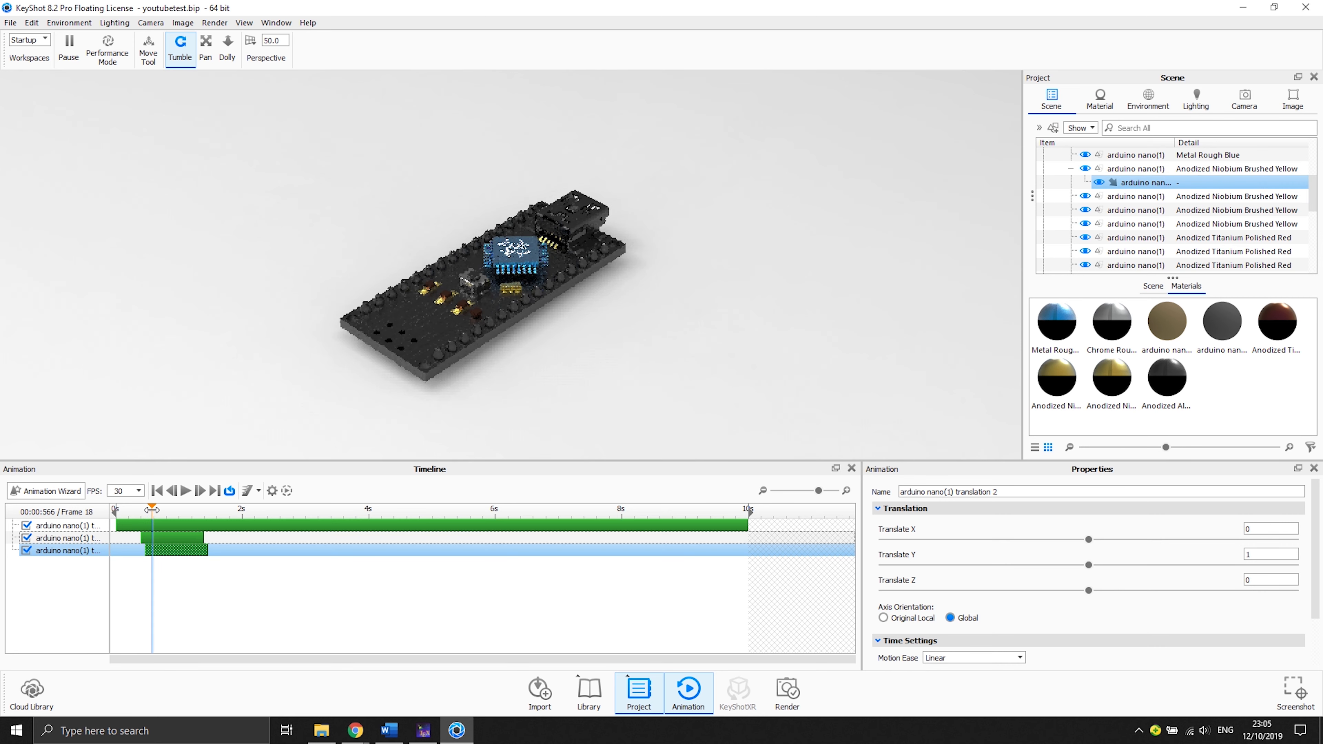
{"action": "left_click", "coordinate": [141, 509]}
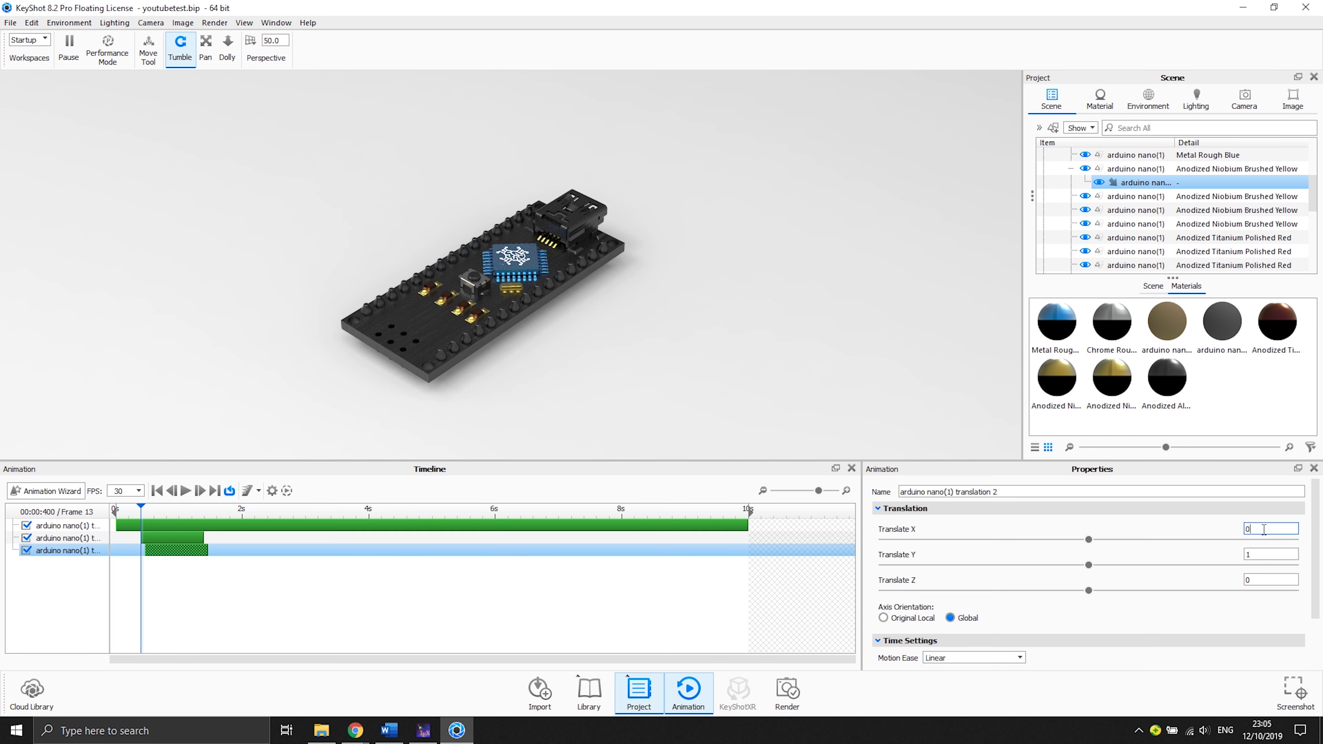
{"action": "left_click", "coordinate": [1269, 554]}
{"action": "key", "text": "Return"}
{"action": "mouse_move", "coordinate": [142, 510]}
{"action": "left_mouse_down"}
{"action": "mouse_move", "coordinate": [225, 510]}
{"action": "mouse_move", "coordinate": [137, 510]}
{"action": "left_mouse_up"}
{"action": "left_click", "coordinate": [1261, 528]}
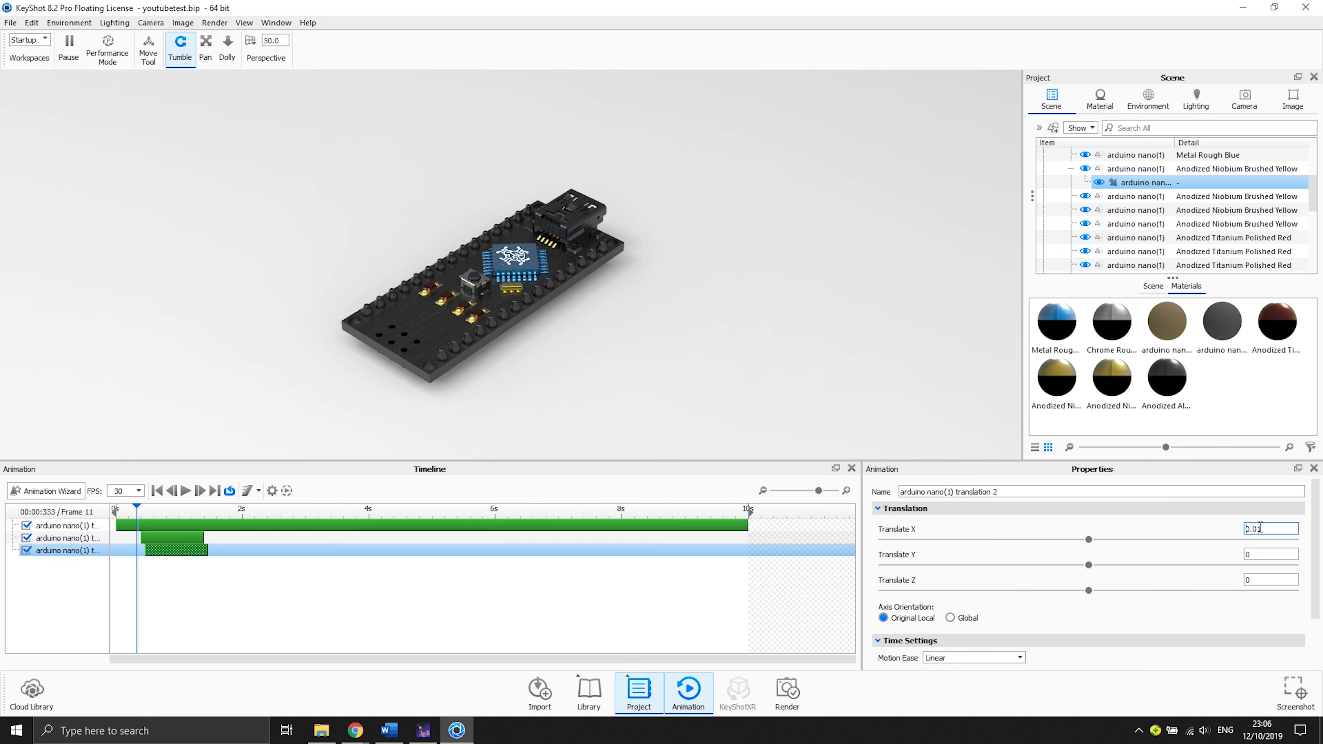
{"action": "key", "text": "Return"}
{"action": "left_click_drag", "start_coordinate": [134, 509], "coordinate": [166, 508]}
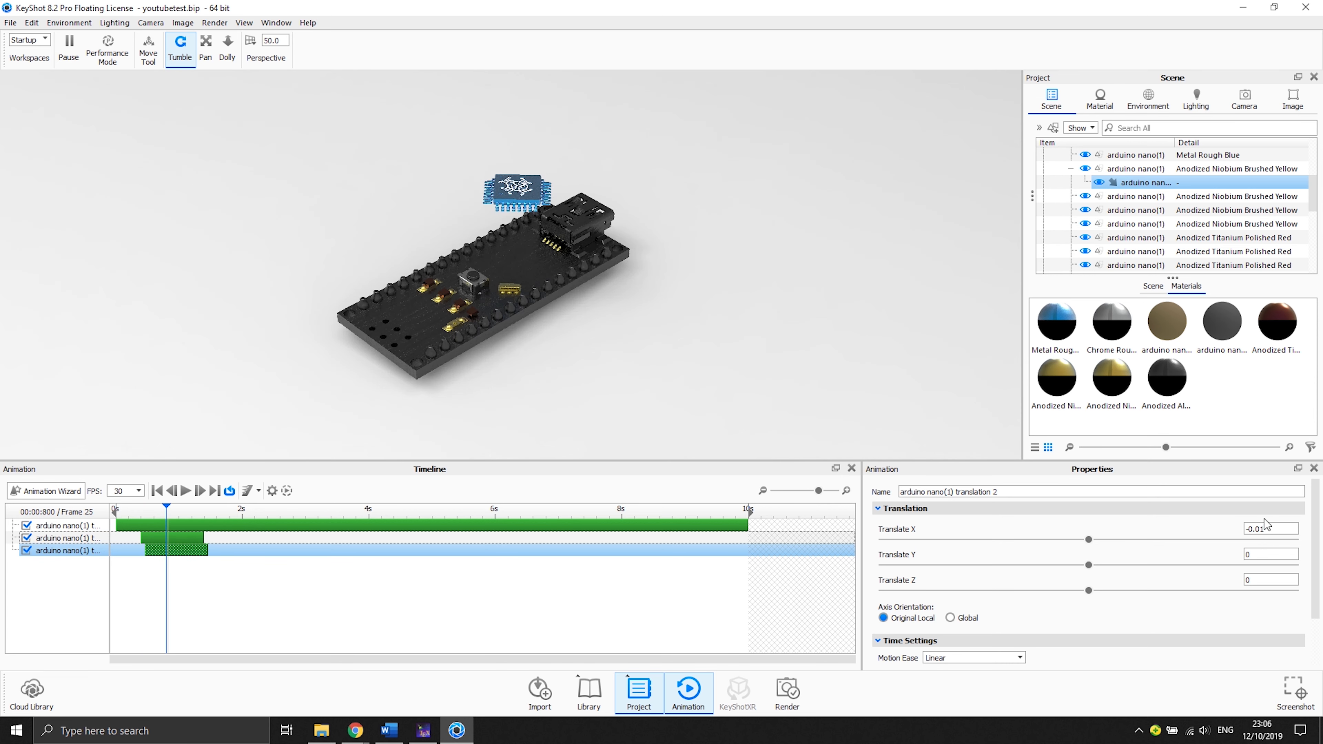
{"action": "left_click", "coordinate": [1267, 528]}
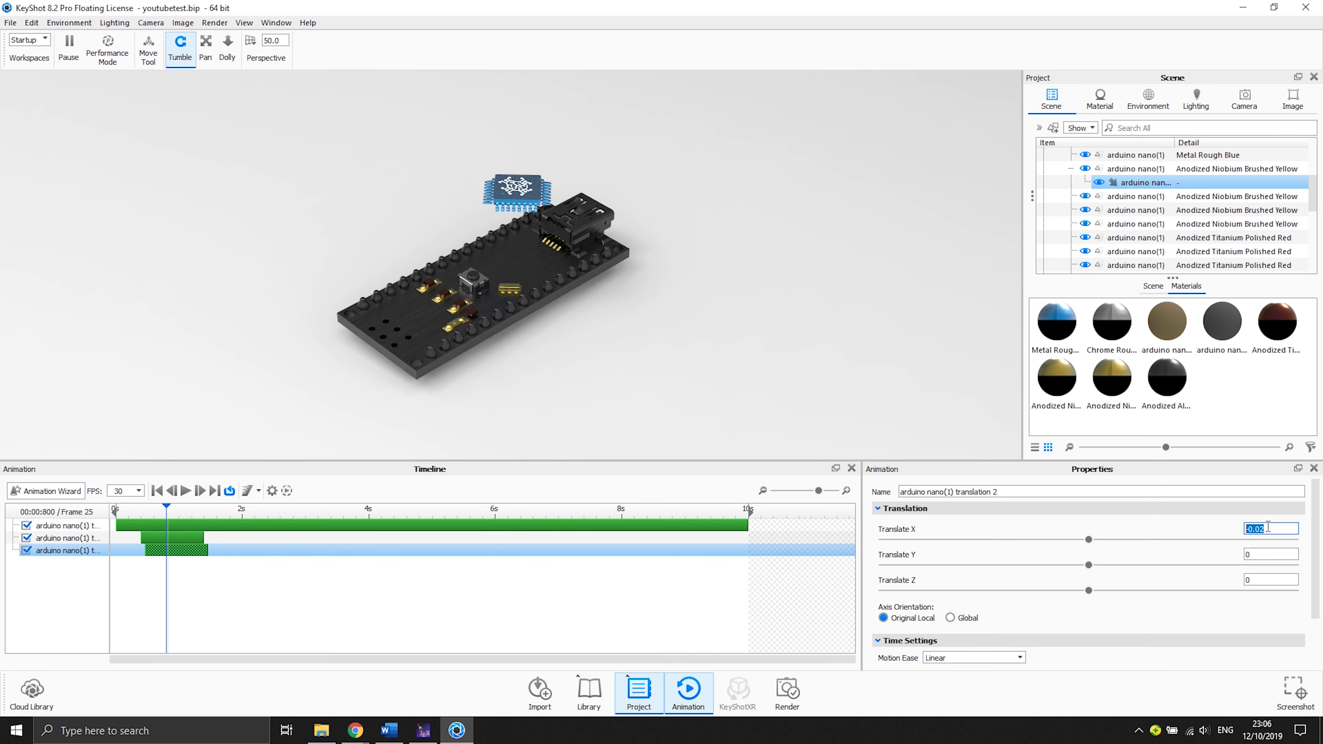
{"action": "left_click_drag", "start_coordinate": [166, 505], "coordinate": [223, 506]}
{"action": "left_click_drag", "start_coordinate": [196, 506], "coordinate": [144, 507]}
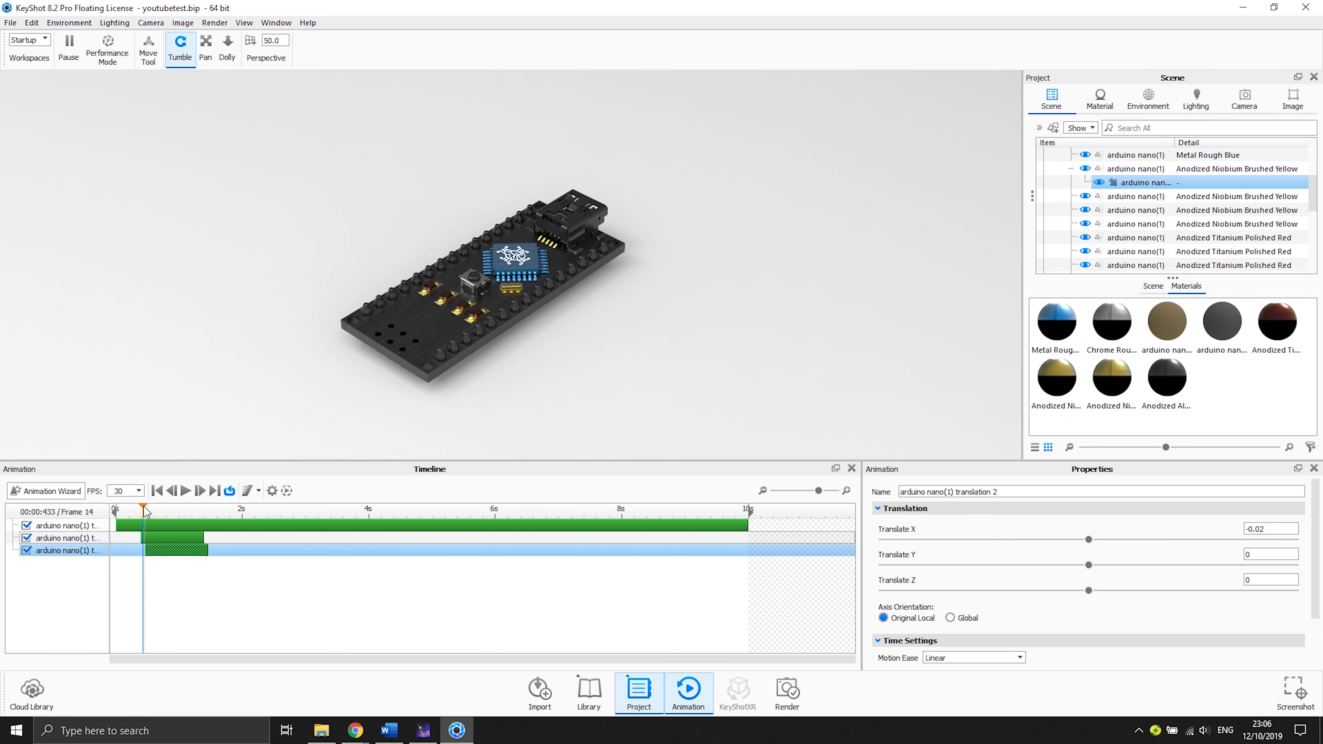
- Add a translation animation to a red Anodized Titanium Polished part, nudging its clip slightly on the timeline
{"action": "left_click", "coordinate": [1125, 237]}
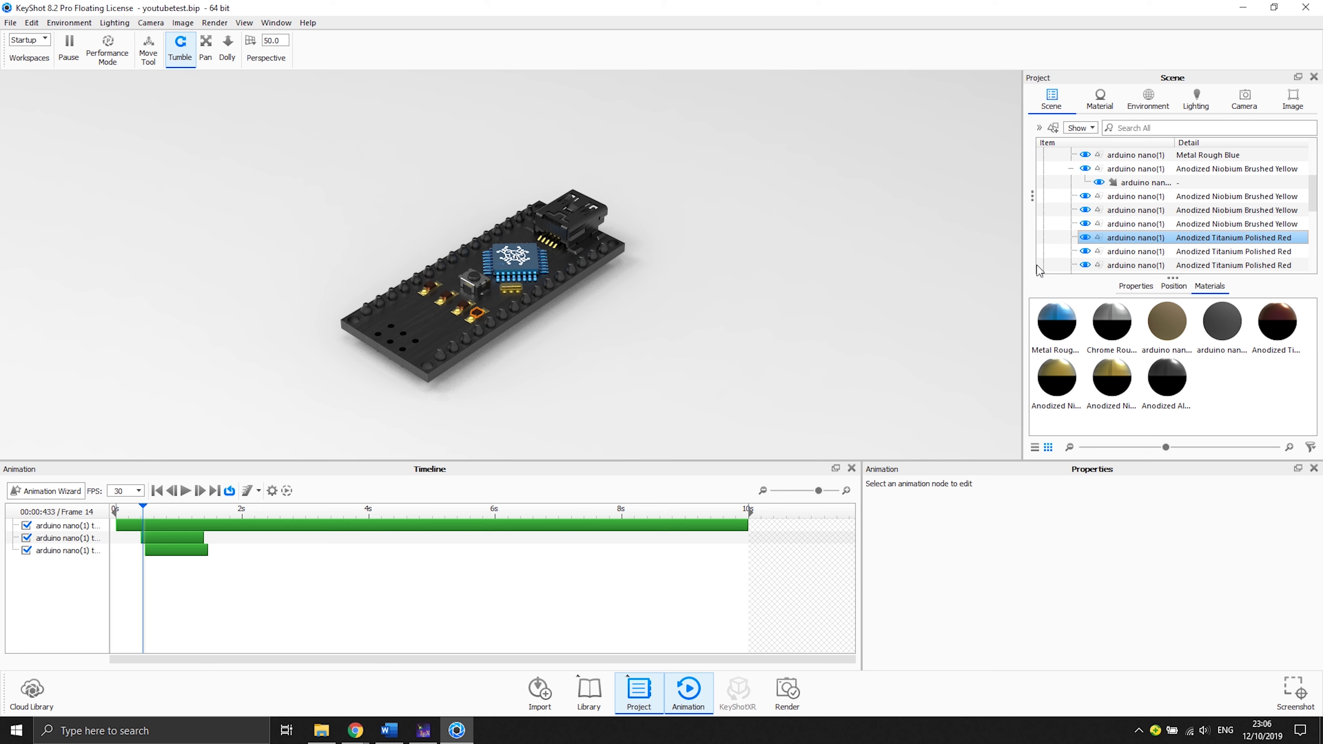
{"action": "right_click", "coordinate": [1139, 241]}
{"action": "mouse_move", "coordinate": [1149, 260]}
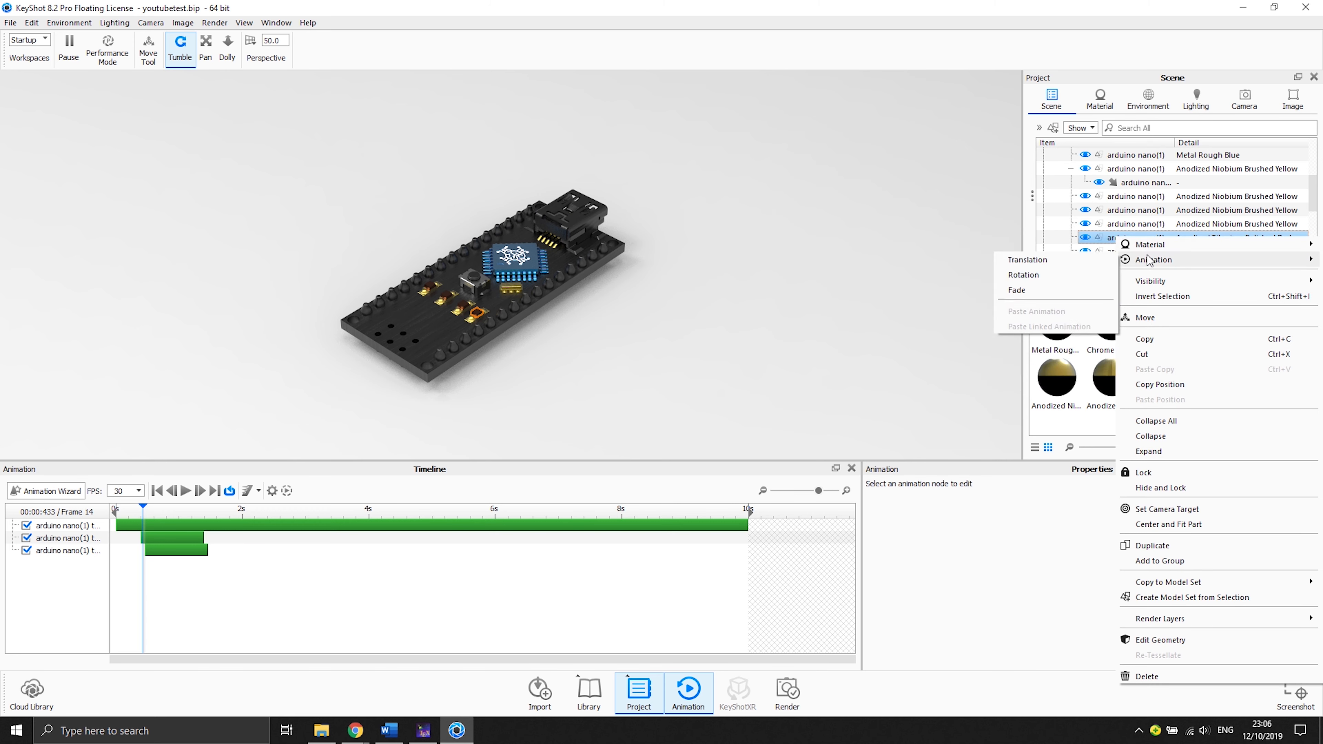
{"action": "left_click", "coordinate": [1071, 259]}
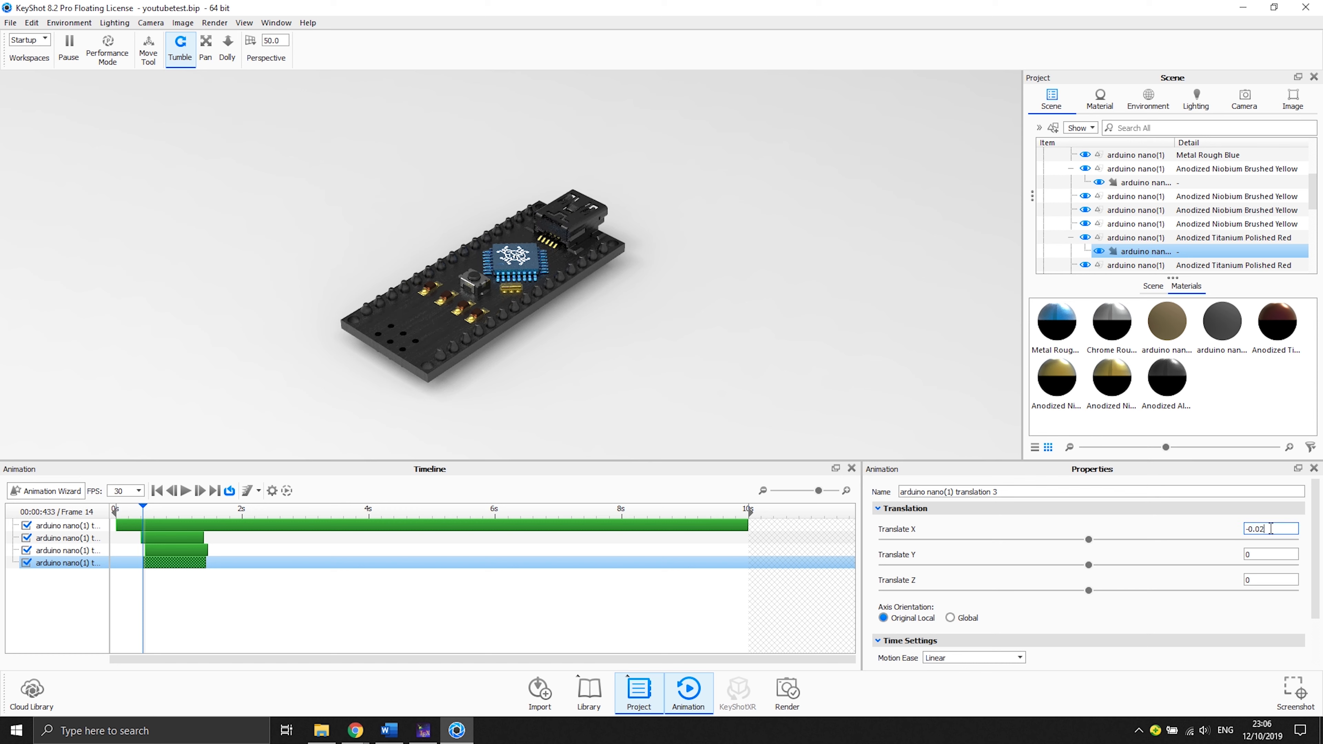
{"action": "left_click_drag", "start_coordinate": [156, 563], "coordinate": [163, 565]}
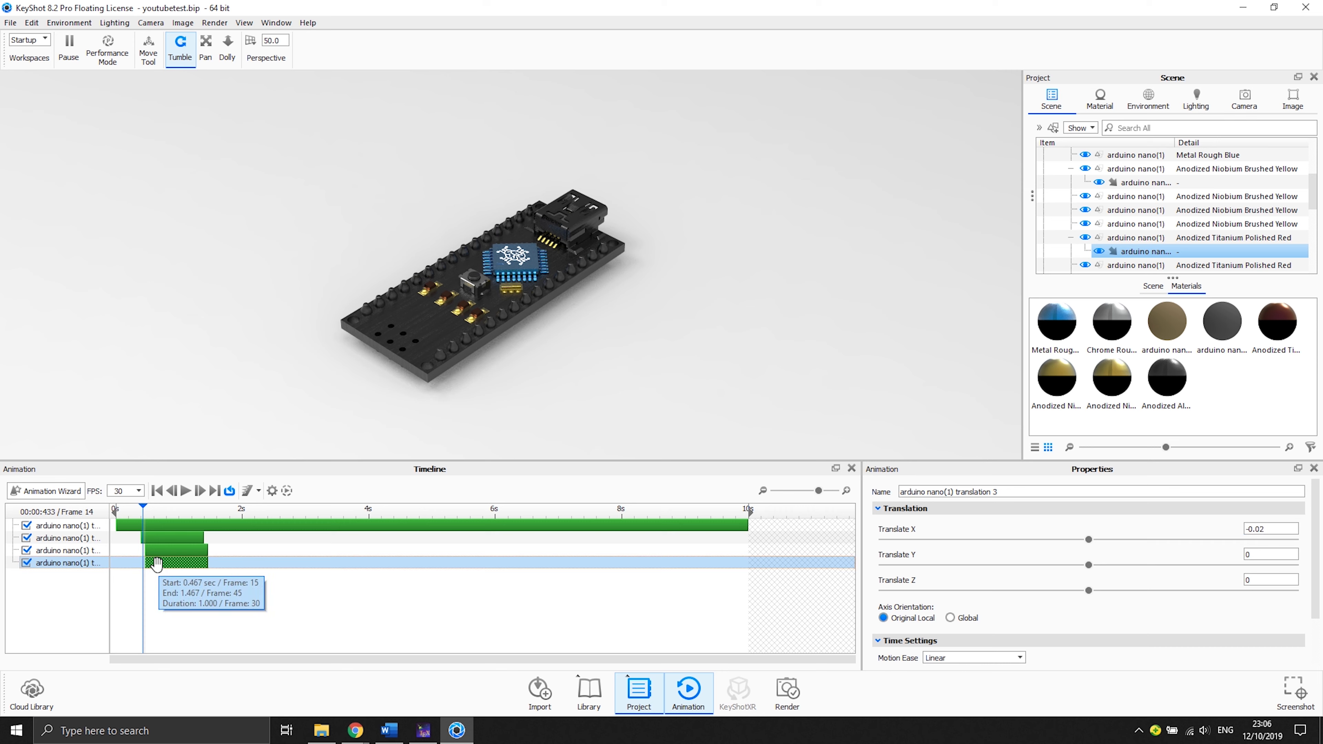
{"action": "mouse_move", "coordinate": [143, 509]}
{"action": "left_mouse_down"}
{"action": "mouse_move", "coordinate": [198, 509]}
{"action": "mouse_move", "coordinate": [143, 511]}
{"action": "left_mouse_up"}
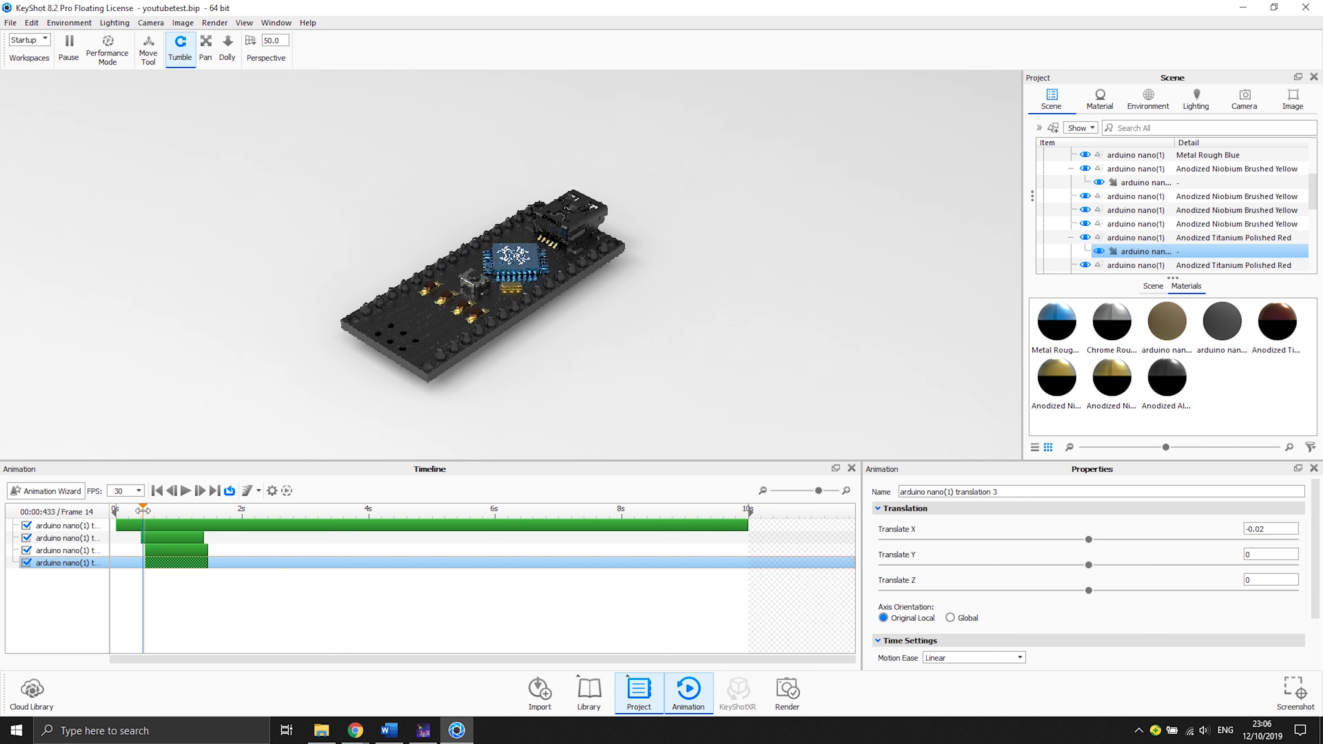
- Add a translation with X -0.02 to another yellow part and shift its clip to start about 1 s
{"action": "left_click", "coordinate": [1071, 169]}
{"action": "left_click", "coordinate": [1071, 223]}
{"action": "left_click", "coordinate": [1114, 183]}
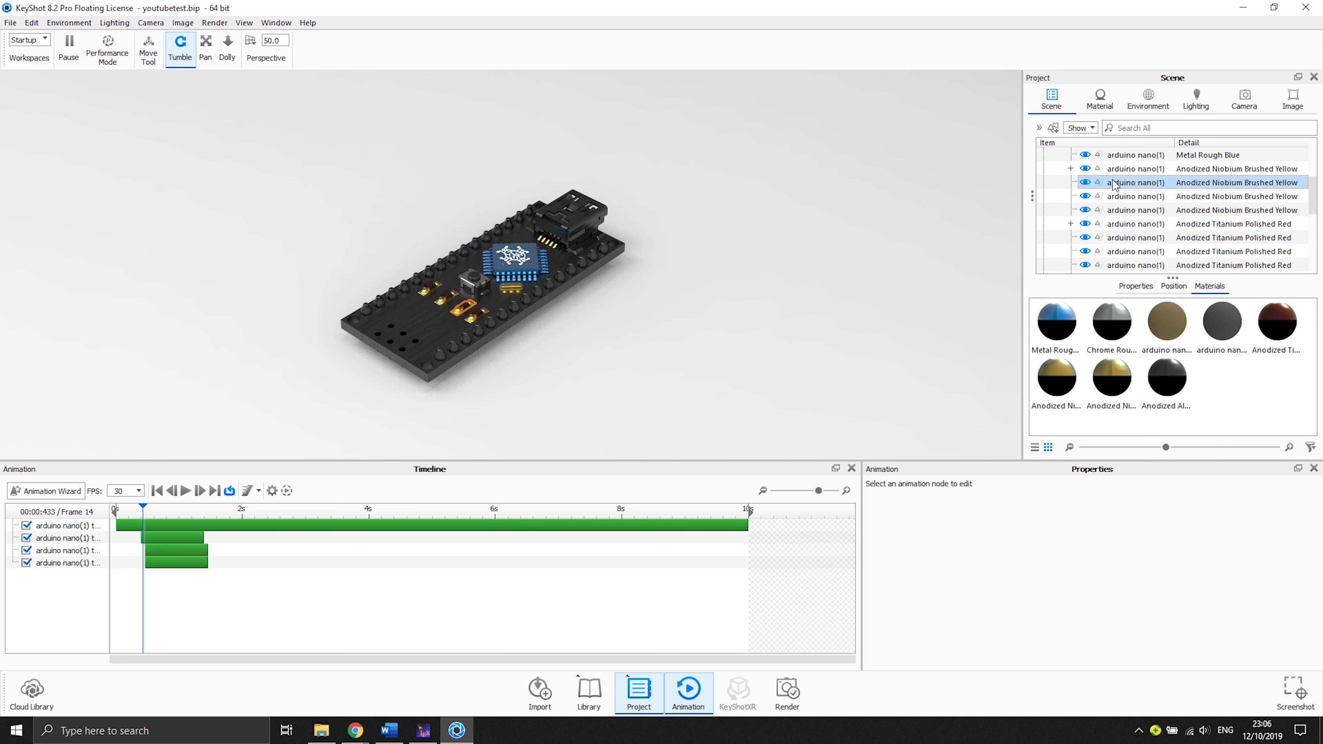
{"action": "left_click", "coordinate": [1115, 242]}
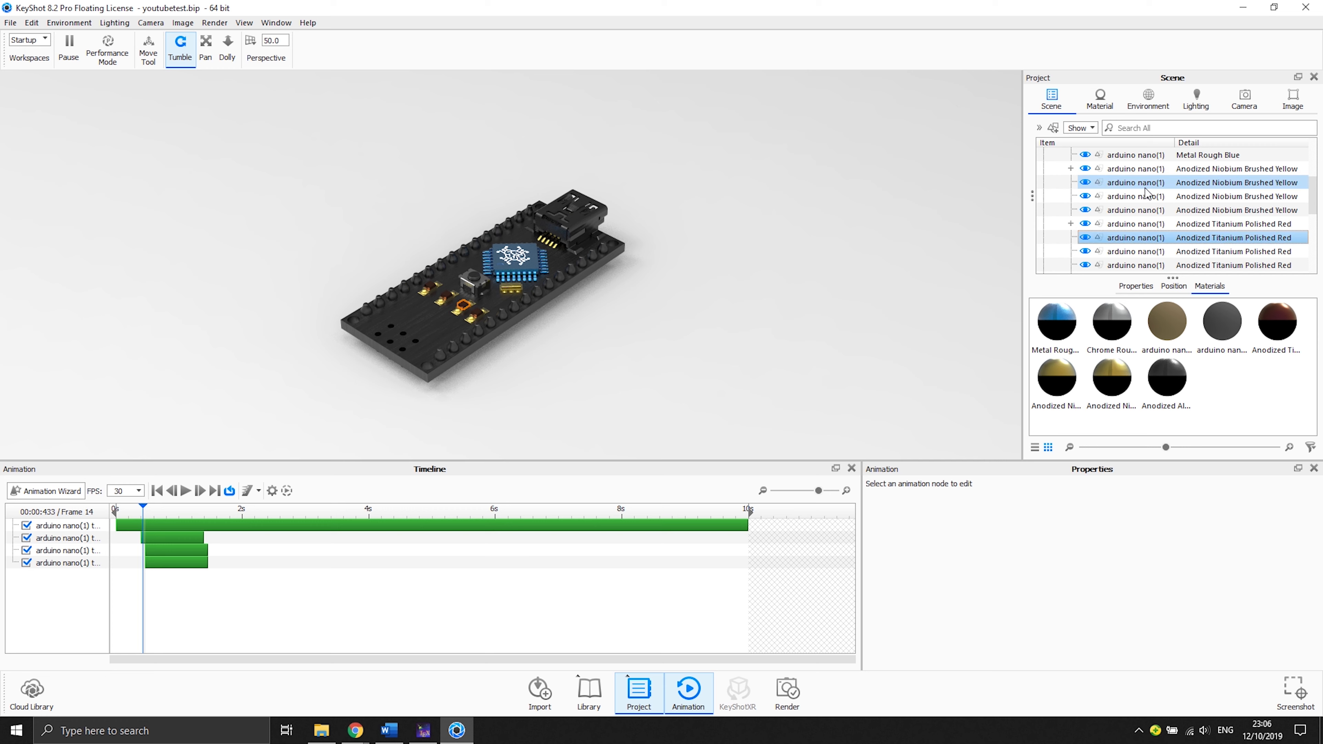
{"action": "right_click", "coordinate": [1120, 186]}
{"action": "mouse_move", "coordinate": [1150, 211]}
{"action": "left_click", "coordinate": [1077, 212]}
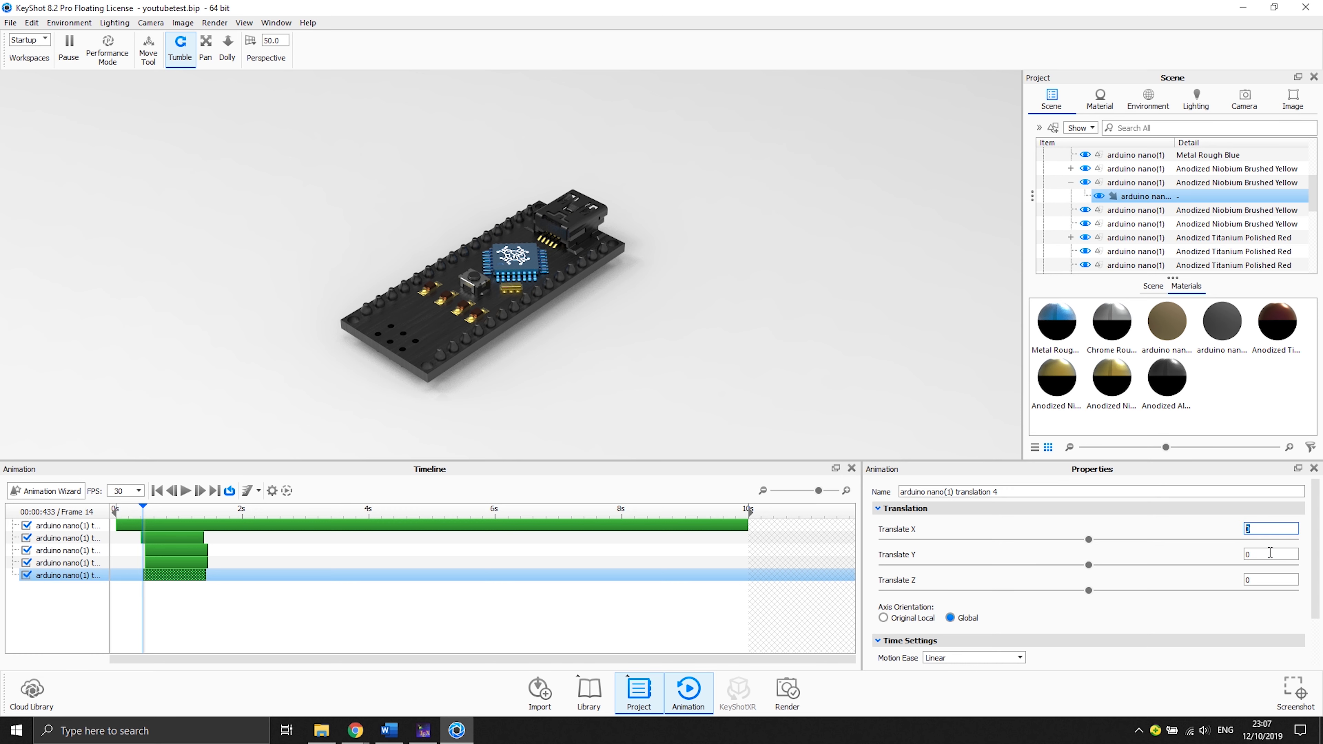
{"action": "type", "text": "-0.02"}
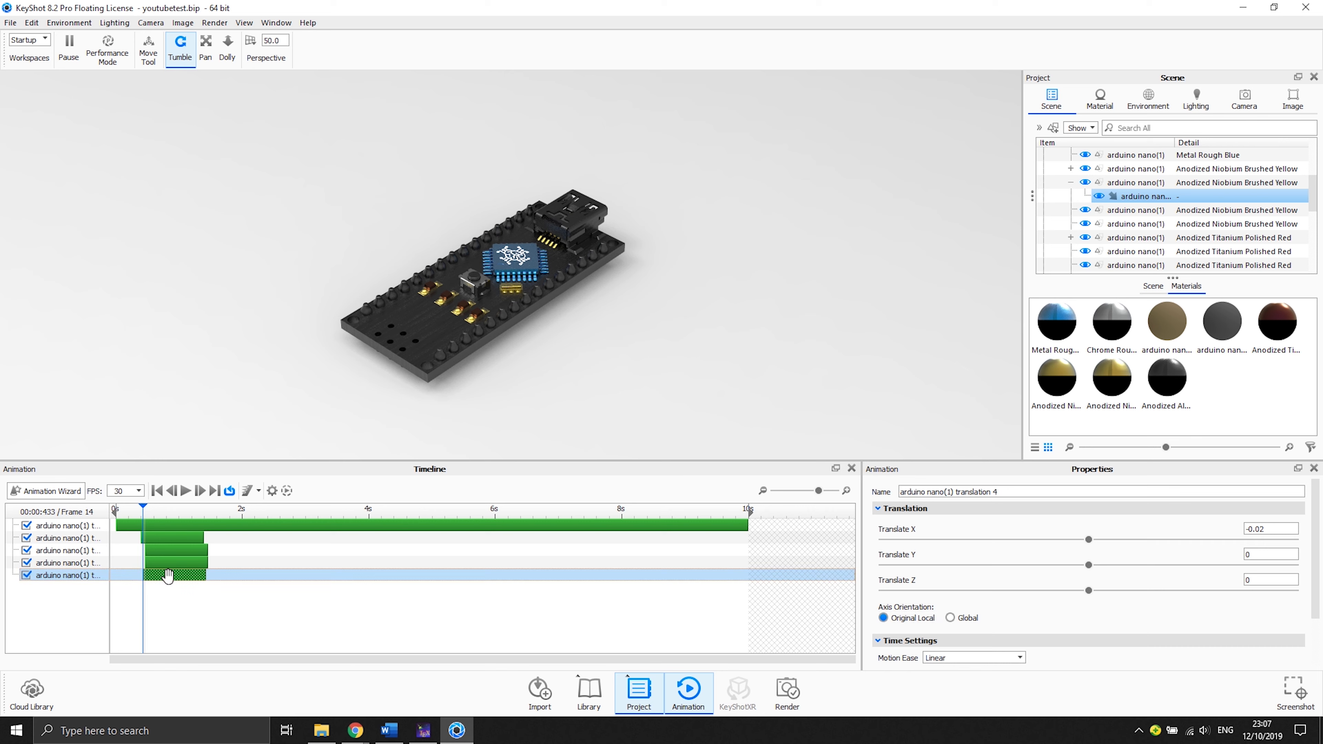
{"action": "left_click_drag", "start_coordinate": [214, 575], "coordinate": [205, 575]}
{"action": "mouse_move", "coordinate": [142, 505]}
{"action": "left_mouse_down"}
{"action": "mouse_move", "coordinate": [243, 511]}
{"action": "mouse_move", "coordinate": [163, 507]}
{"action": "left_mouse_up"}
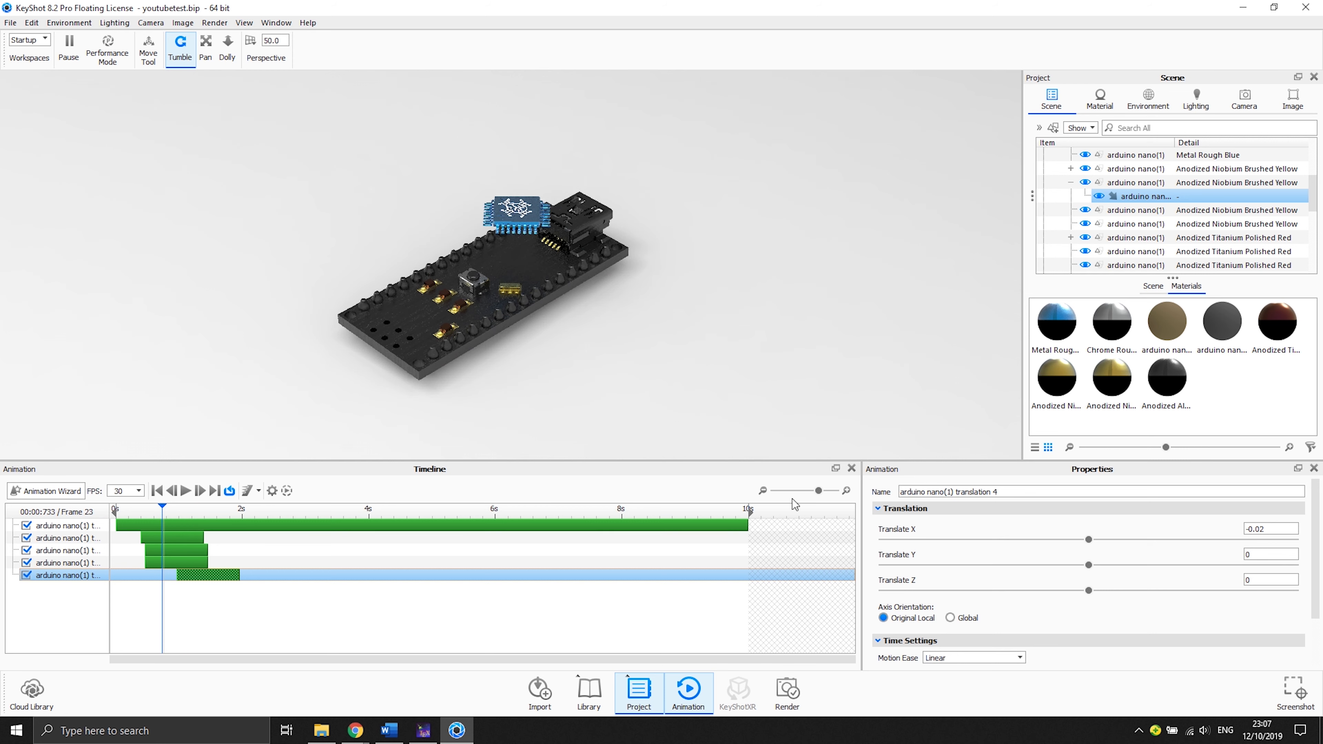
- Add a translation to a second red part with X -0.02 in Original Local axes, starting about 1 s, eased In/Out
{"action": "left_click", "coordinate": [1132, 253]}
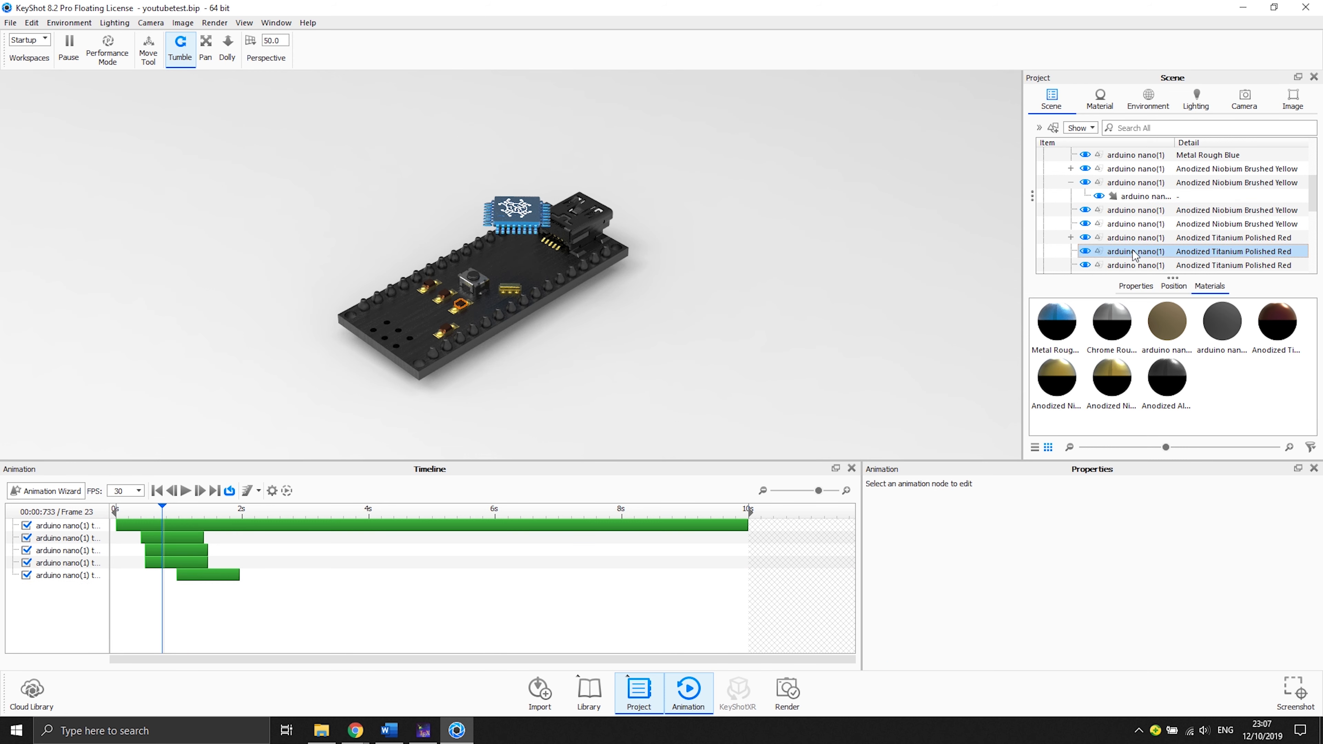
{"action": "right_click", "coordinate": [1135, 254]}
{"action": "mouse_move", "coordinate": [1146, 269]}
{"action": "left_click", "coordinate": [1021, 270]}
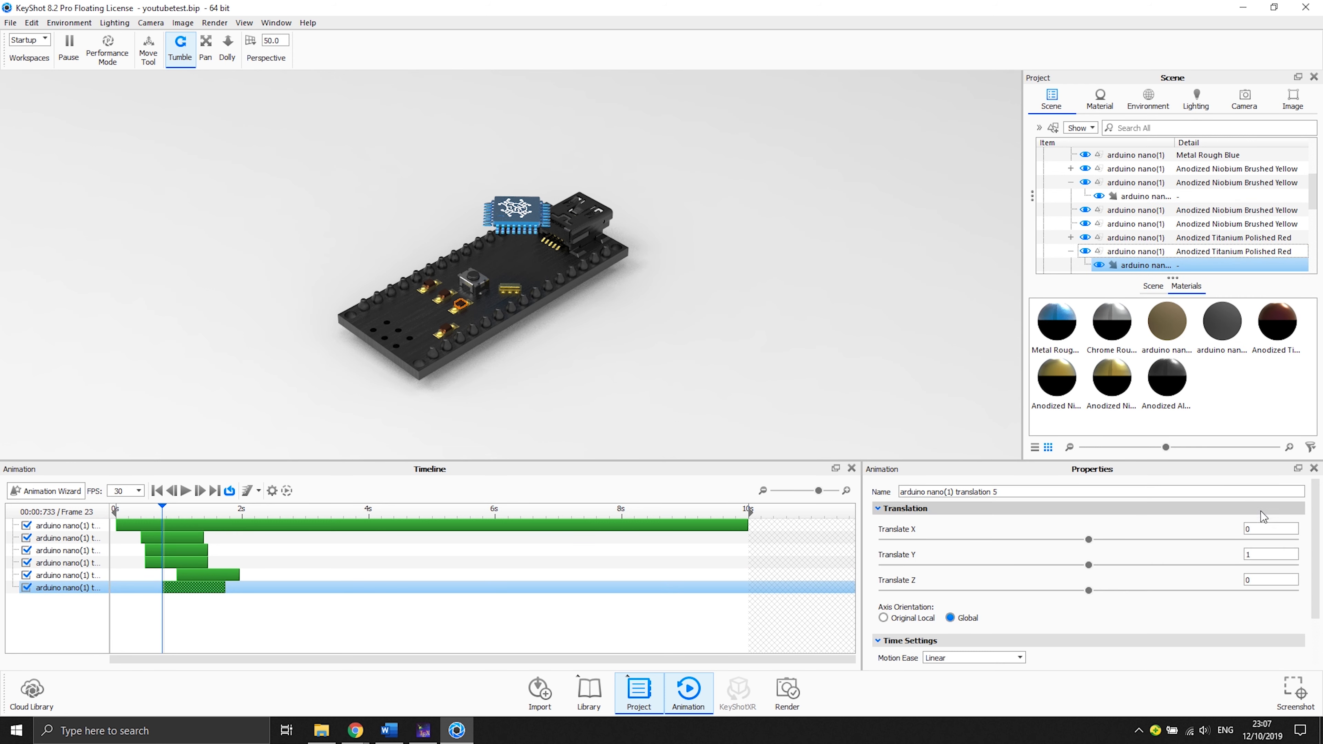
{"action": "left_click", "coordinate": [1266, 529]}
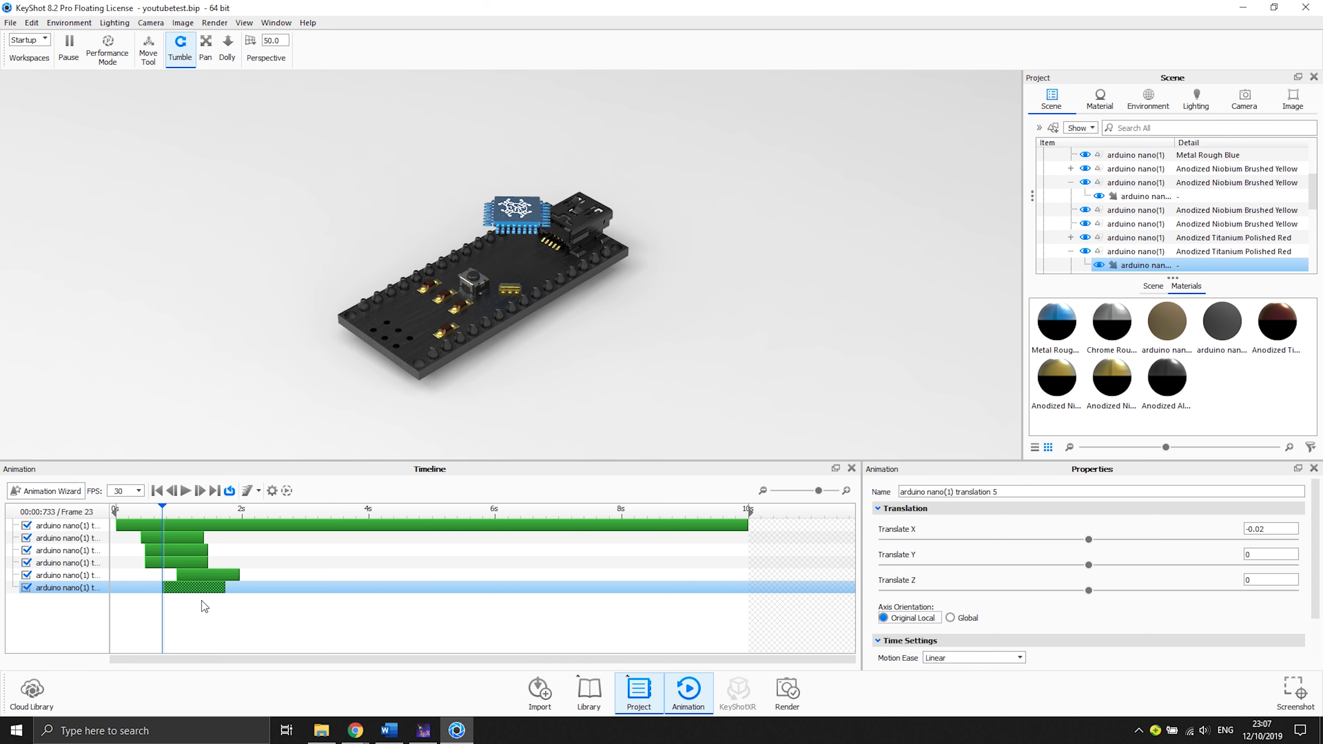
{"action": "left_click_drag", "start_coordinate": [195, 588], "coordinate": [206, 587]}
{"action": "left_click", "coordinate": [990, 658]}
{"action": "left_click", "coordinate": [987, 650]}
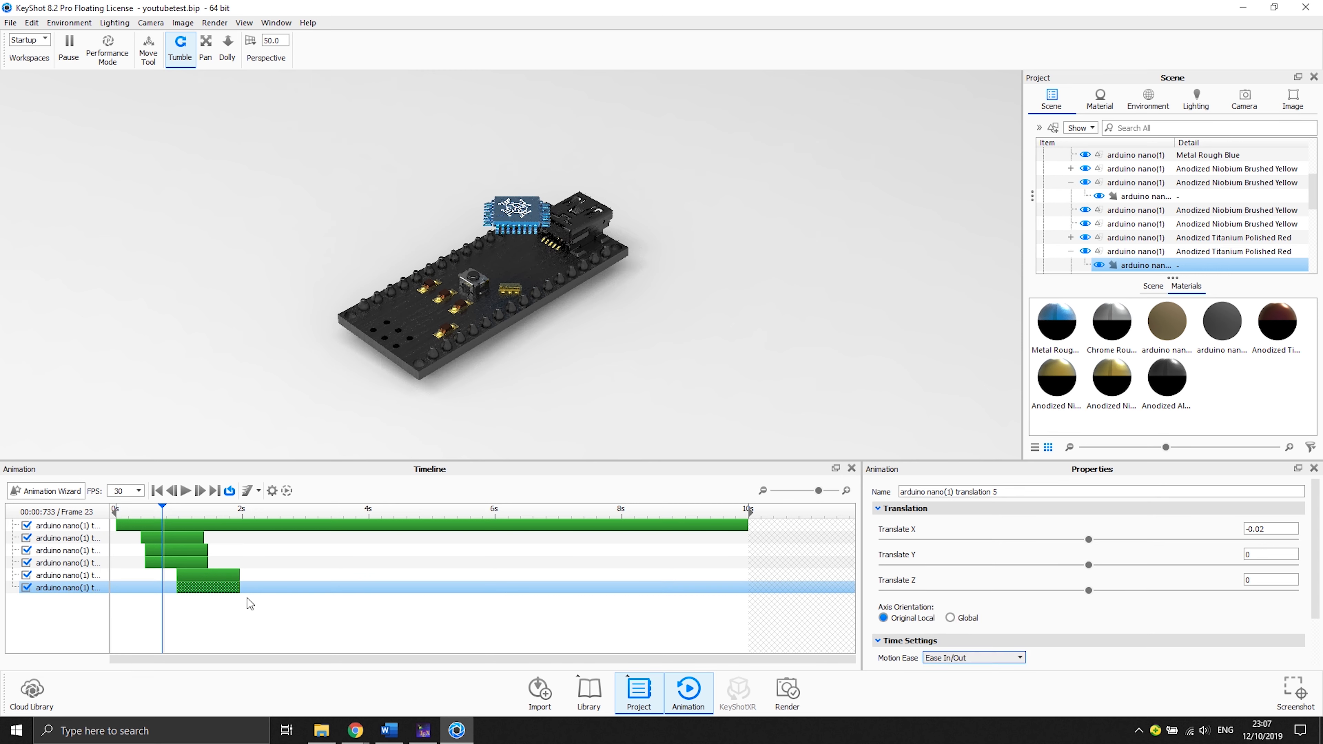
- Set the motion ease of three earlier translation clips to Ease In/Out
{"action": "left_click", "coordinate": [229, 575]}
{"action": "left_click", "coordinate": [936, 659]}
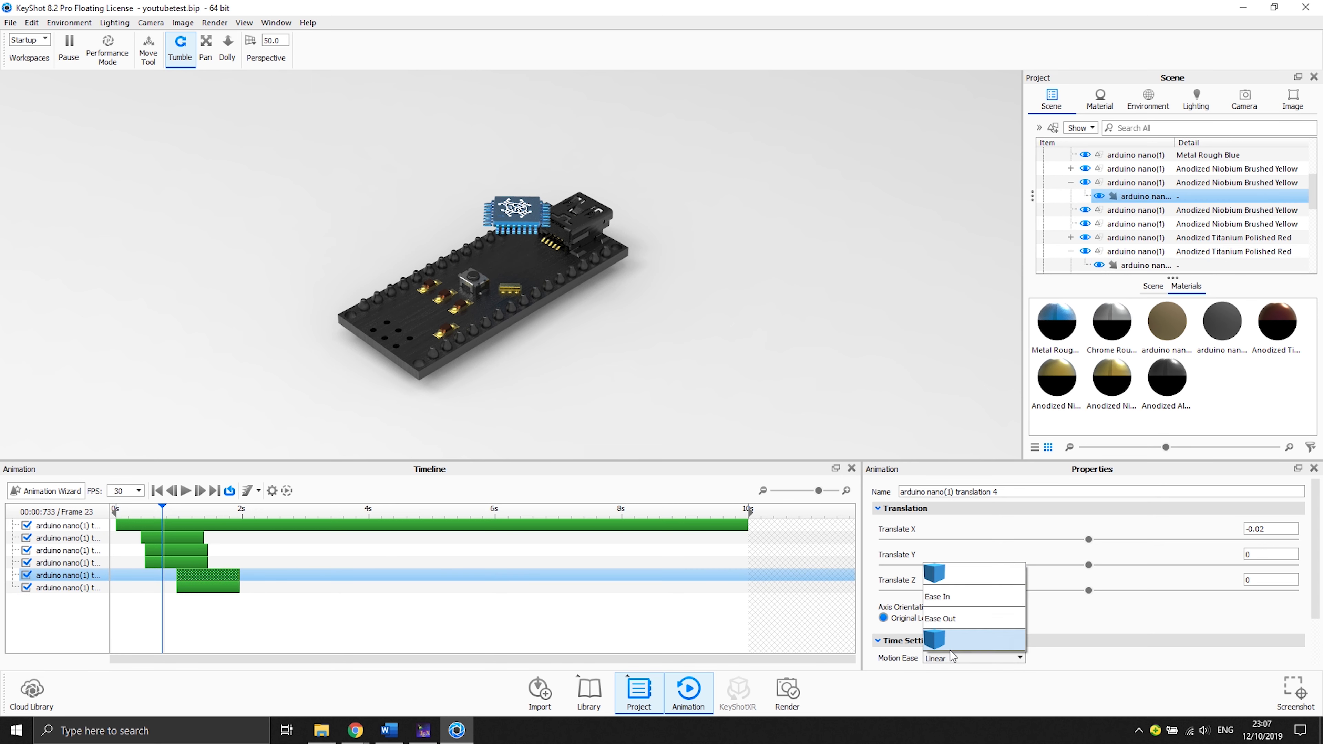
{"action": "left_click", "coordinate": [974, 640]}
{"action": "left_click", "coordinate": [235, 564]}
{"action": "left_click", "coordinate": [974, 658]}
{"action": "left_click", "coordinate": [964, 640]}
{"action": "left_click", "coordinate": [188, 550]}
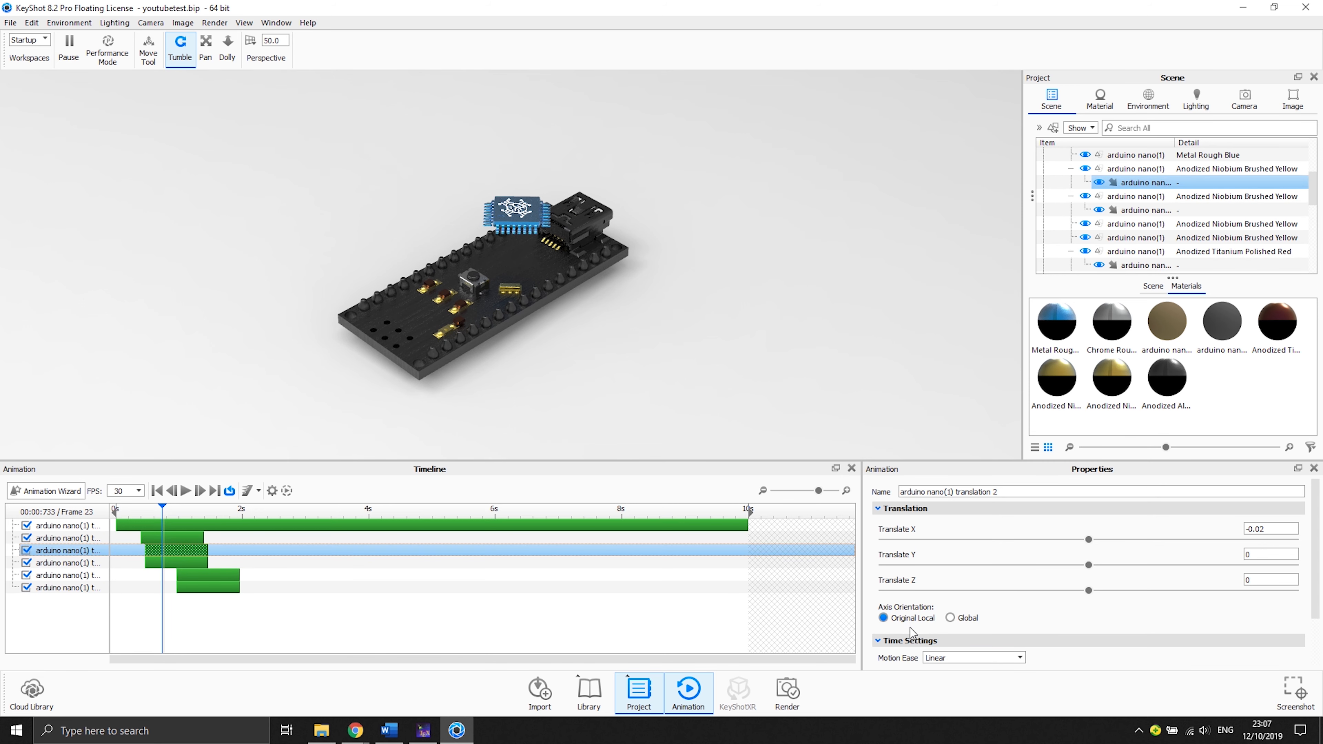
{"action": "left_click", "coordinate": [975, 658]}
{"action": "left_click", "coordinate": [964, 640]}
{"action": "left_click", "coordinate": [486, 649]}
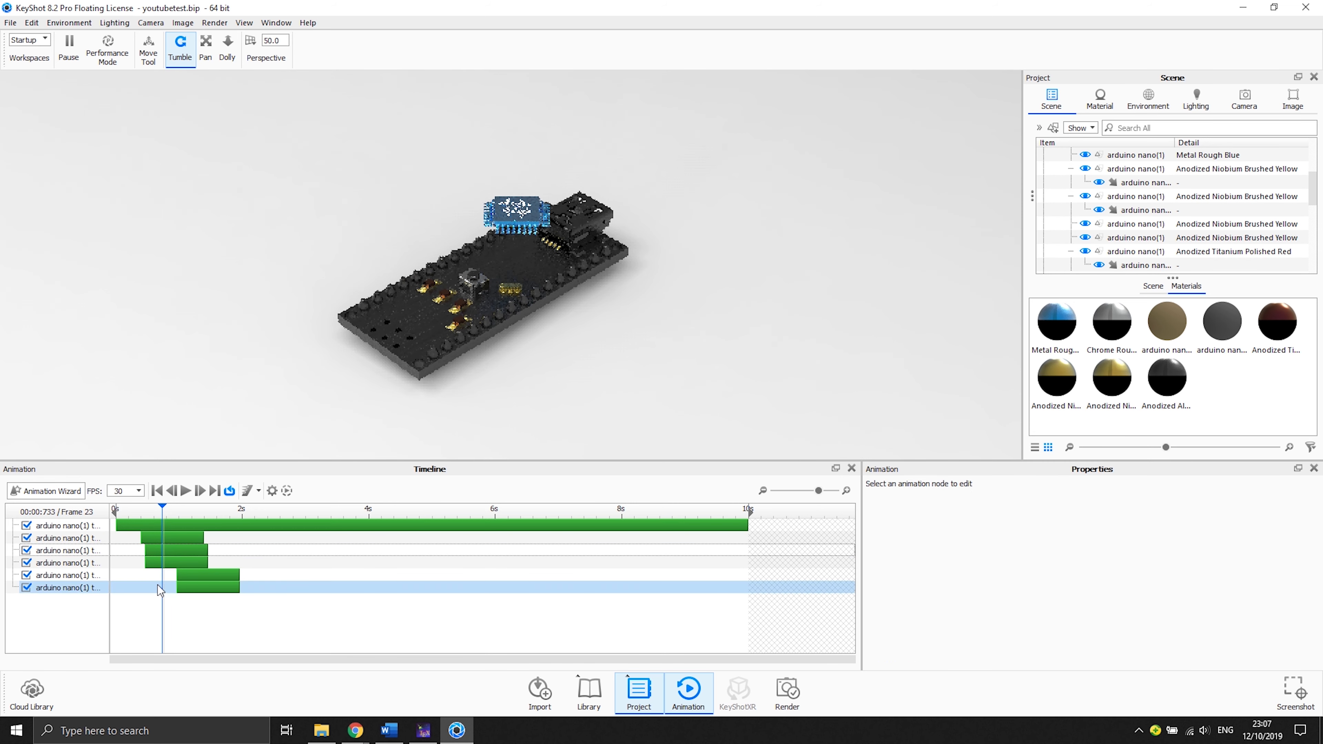
- Add a translation animation to another yellow part and shift its clip to start about 1.5 s
{"action": "left_click", "coordinate": [1071, 169]}
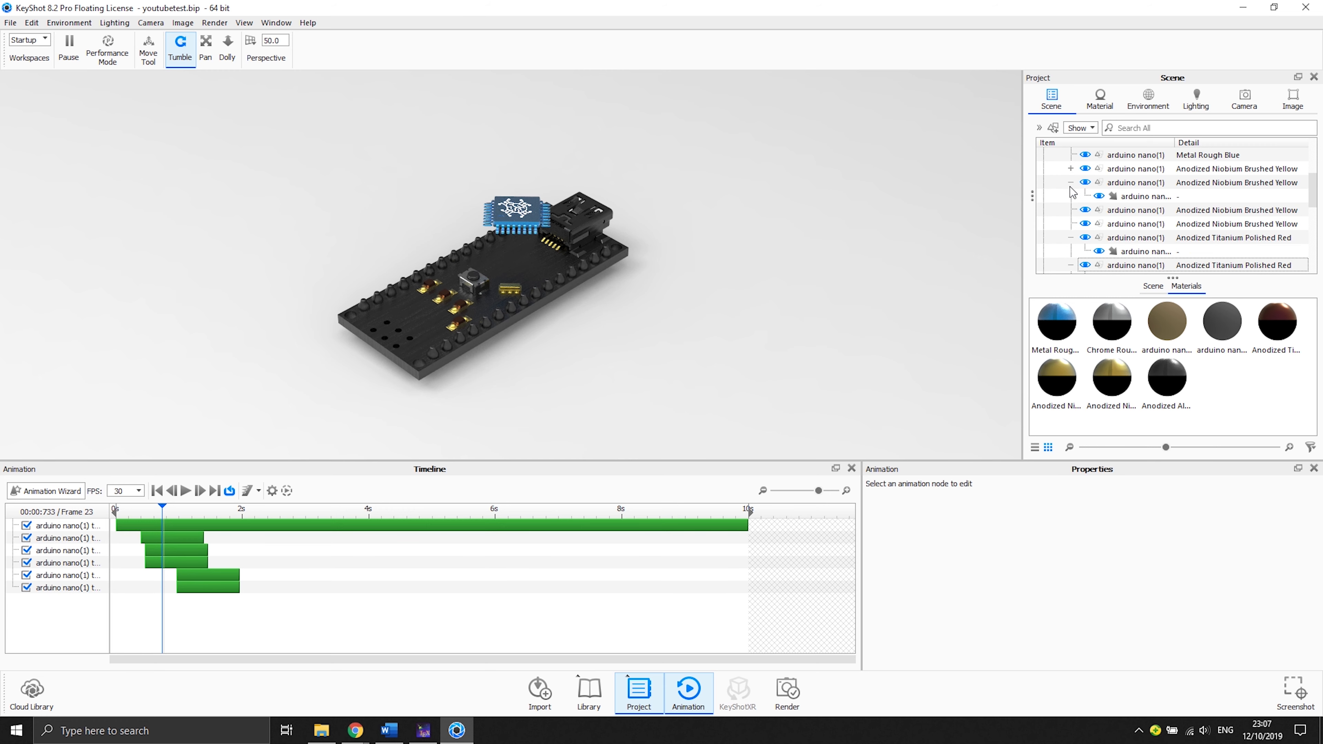
{"action": "left_click", "coordinate": [1071, 182]}
{"action": "left_click", "coordinate": [1072, 196]}
{"action": "left_click", "coordinate": [1071, 224]}
{"action": "left_click", "coordinate": [1072, 238]}
{"action": "right_click", "coordinate": [1073, 197]}
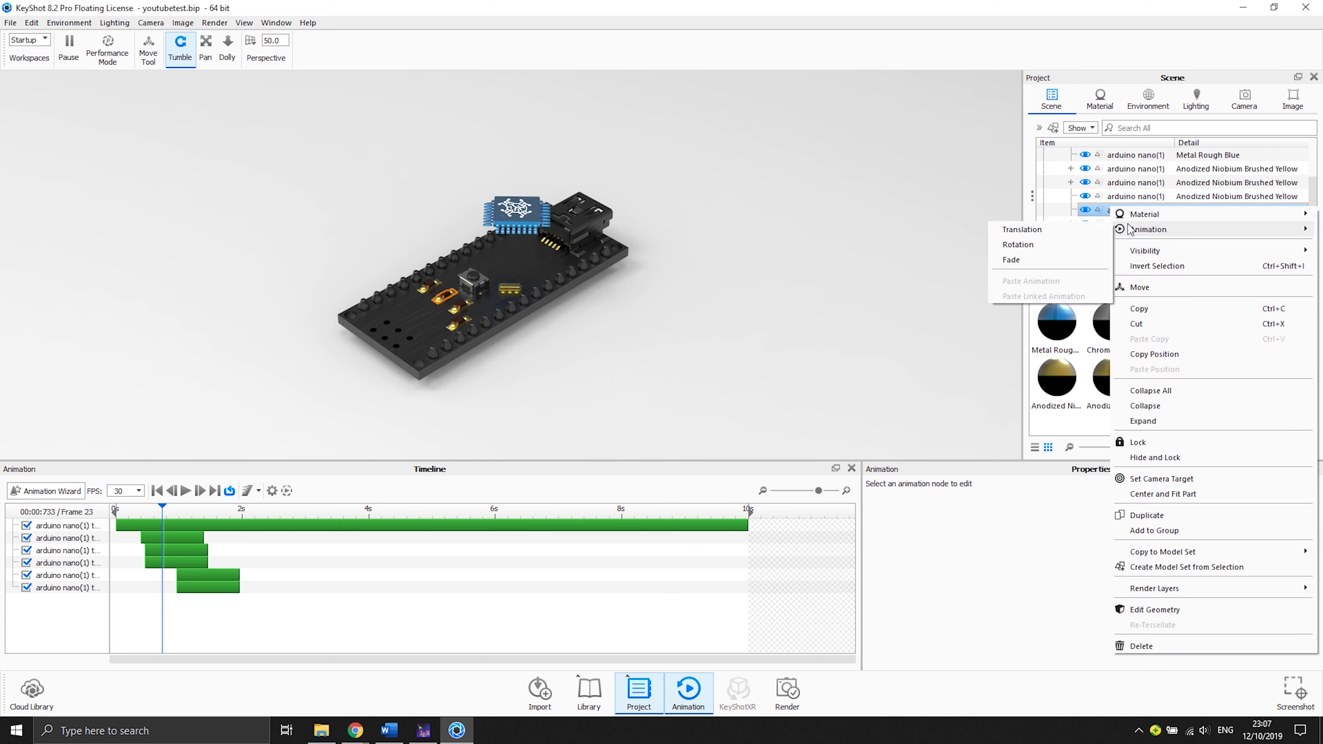
{"action": "left_click", "coordinate": [932, 239]}
{"action": "left_click_drag", "start_coordinate": [198, 600], "coordinate": [246, 601]}
- Add a translation animation to a red Anodized Titanium Polished part and shift its clip to start about 1.5 s
{"action": "left_click", "coordinate": [1071, 210]}
{"action": "left_click", "coordinate": [1128, 252]}
{"action": "right_click", "coordinate": [1137, 266]}
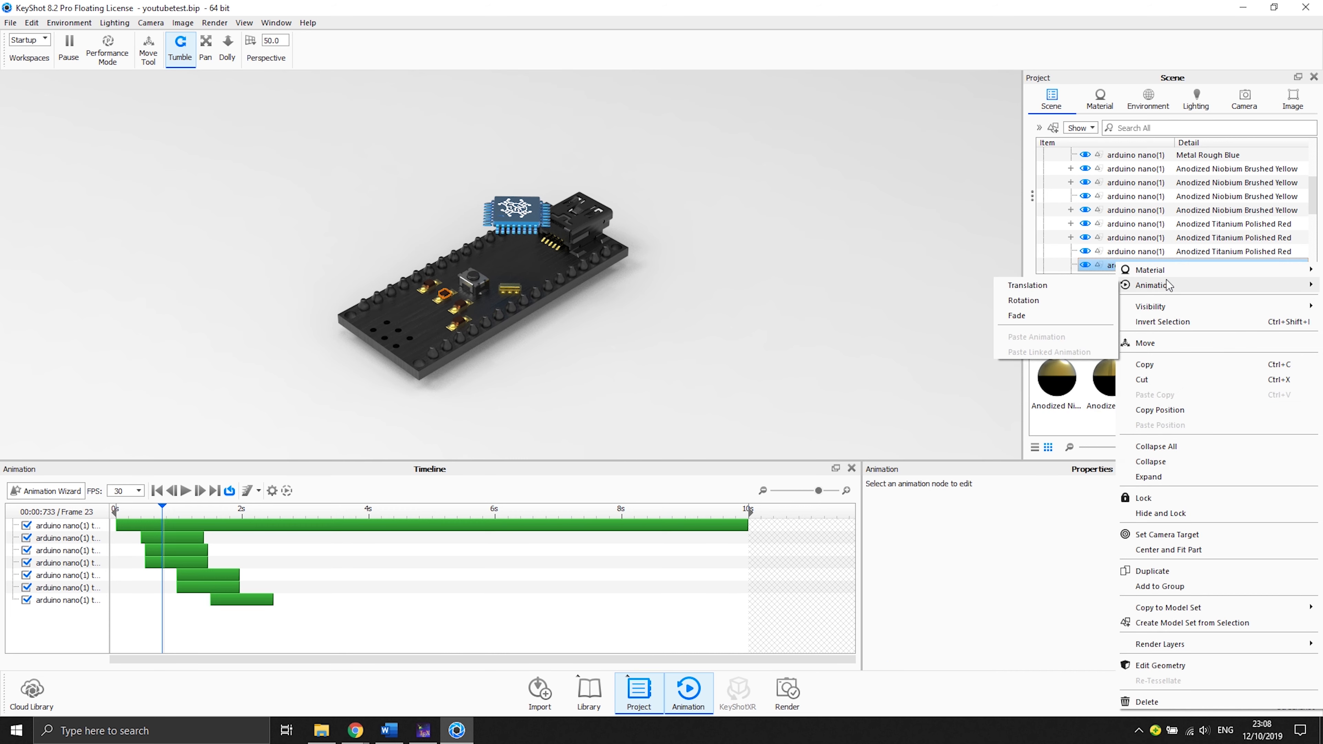
{"action": "left_click", "coordinate": [932, 284]}
{"action": "left_click", "coordinate": [1258, 528]}
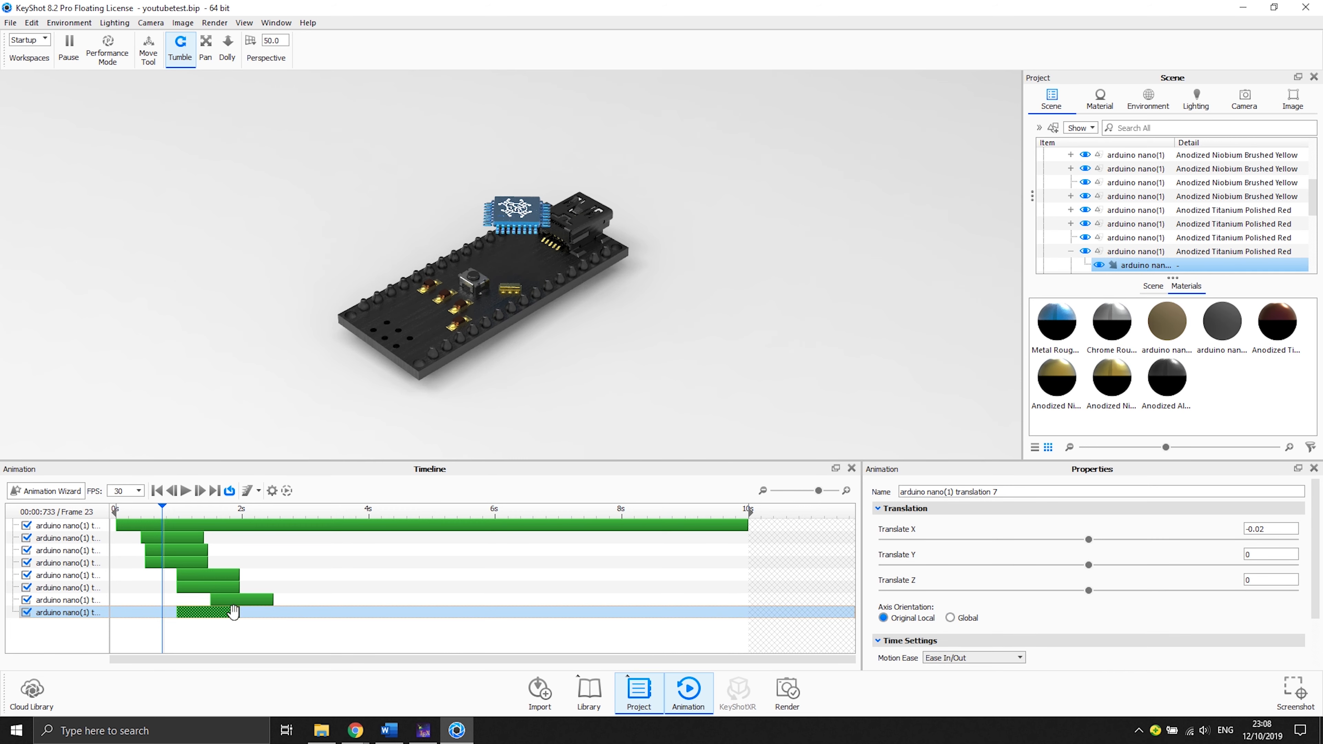
{"action": "left_click_drag", "start_coordinate": [175, 612], "coordinate": [222, 613]}
- Add a translation animation to a third red part and move its clip to start about 2 s
{"action": "left_click_drag", "start_coordinate": [163, 509], "coordinate": [333, 509]}
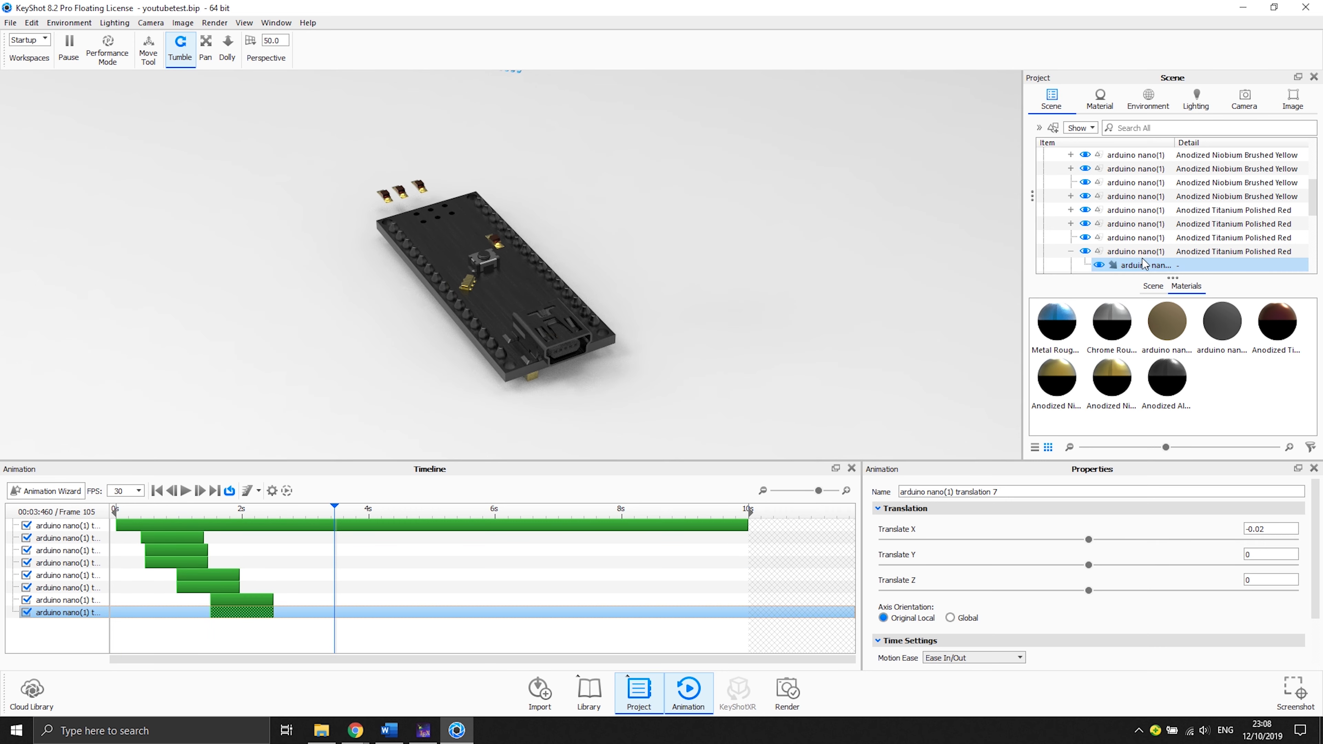
{"action": "left_click", "coordinate": [1128, 240]}
{"action": "scroll", "coordinate": [1129, 237], "scroll_direction": "down", "scroll_amount": 1}
{"action": "right_click", "coordinate": [1136, 198]}
{"action": "mouse_move", "coordinate": [1146, 222]}
{"action": "left_click", "coordinate": [1027, 221]}
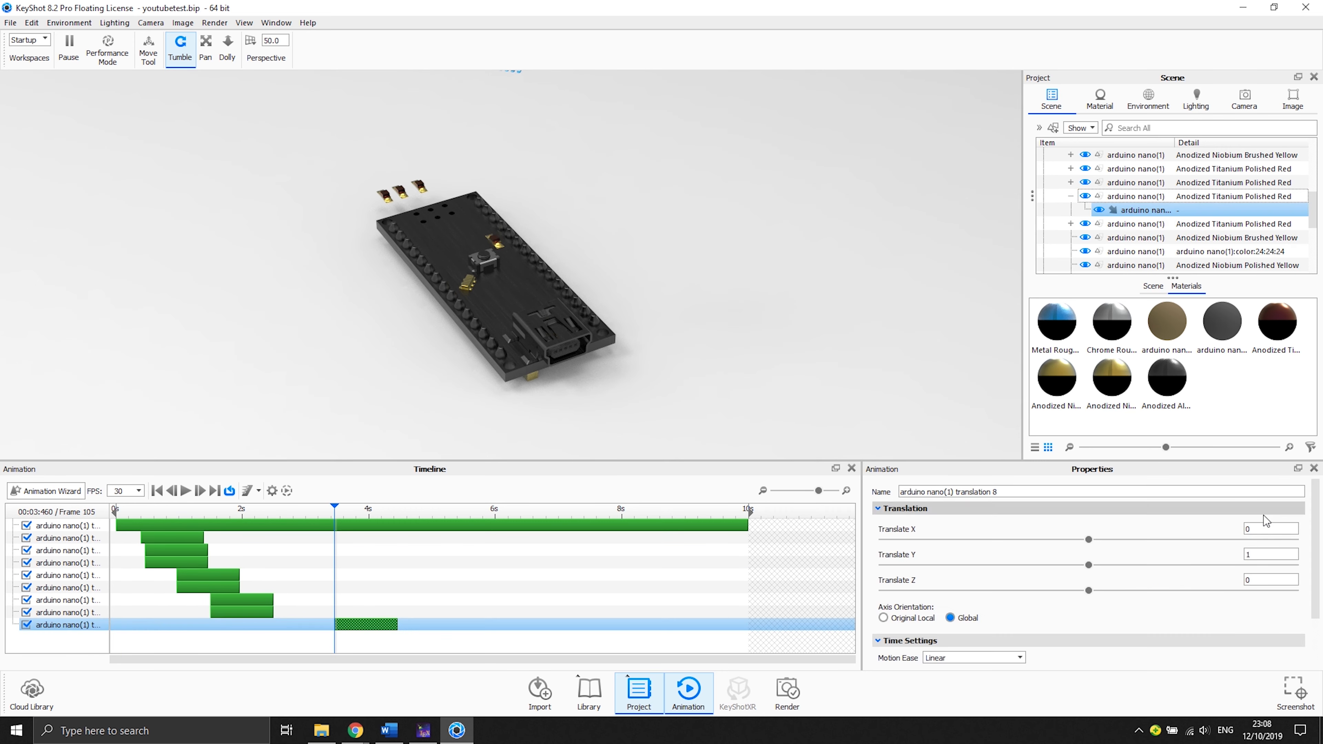
{"action": "left_click_drag", "start_coordinate": [365, 625], "coordinate": [274, 625]}
- Add a translation animation to another yellow part and align its clip to start about 2 s
{"action": "scroll", "coordinate": [1130, 197], "scroll_direction": "down", "scroll_amount": 1}
{"action": "left_click", "coordinate": [1130, 196]}
{"action": "scroll", "coordinate": [1129, 196], "scroll_direction": "down", "scroll_amount": 2}
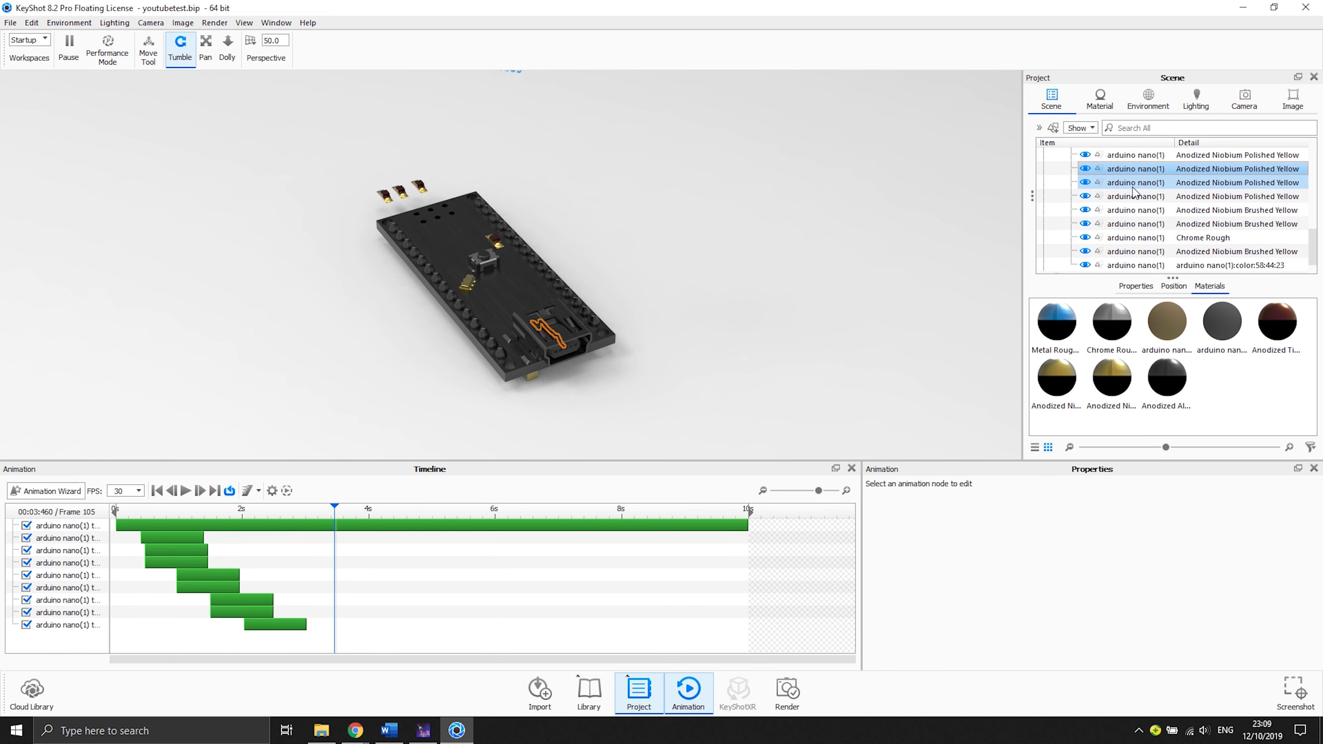
{"action": "left_click", "coordinate": [1136, 223]}
{"action": "scroll", "coordinate": [1135, 227], "scroll_direction": "up", "scroll_amount": 3}
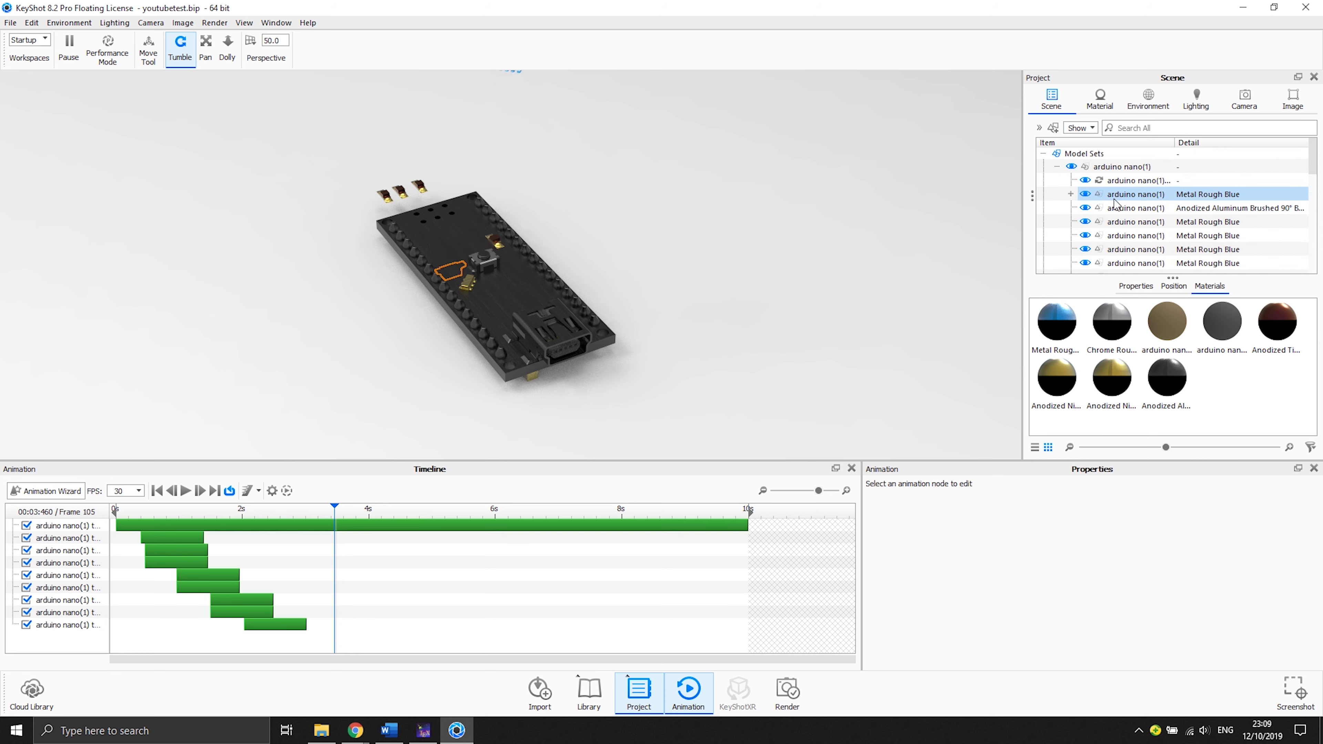
{"action": "left_click", "coordinate": [1128, 223], "text": "ctrl"}
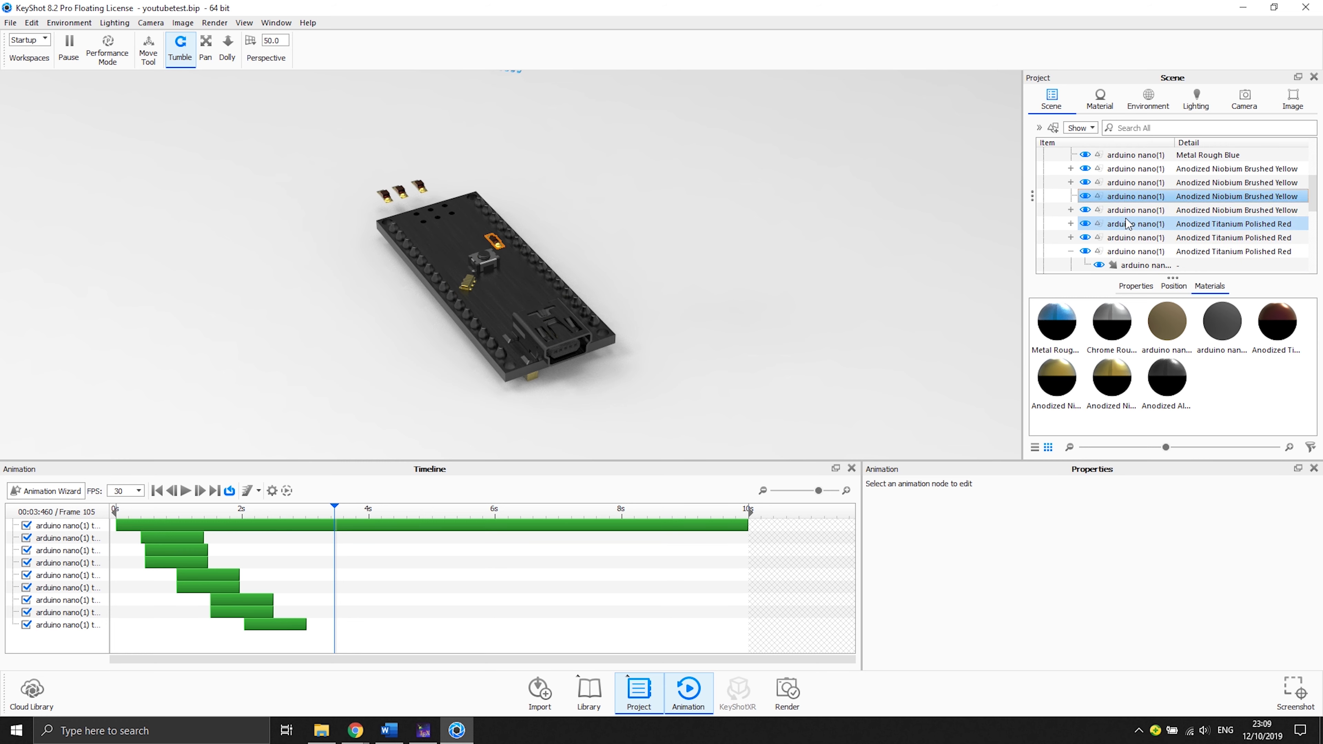
{"action": "right_click", "coordinate": [1121, 196]}
{"action": "mouse_move", "coordinate": [1128, 213]}
{"action": "left_click", "coordinate": [1070, 214]}
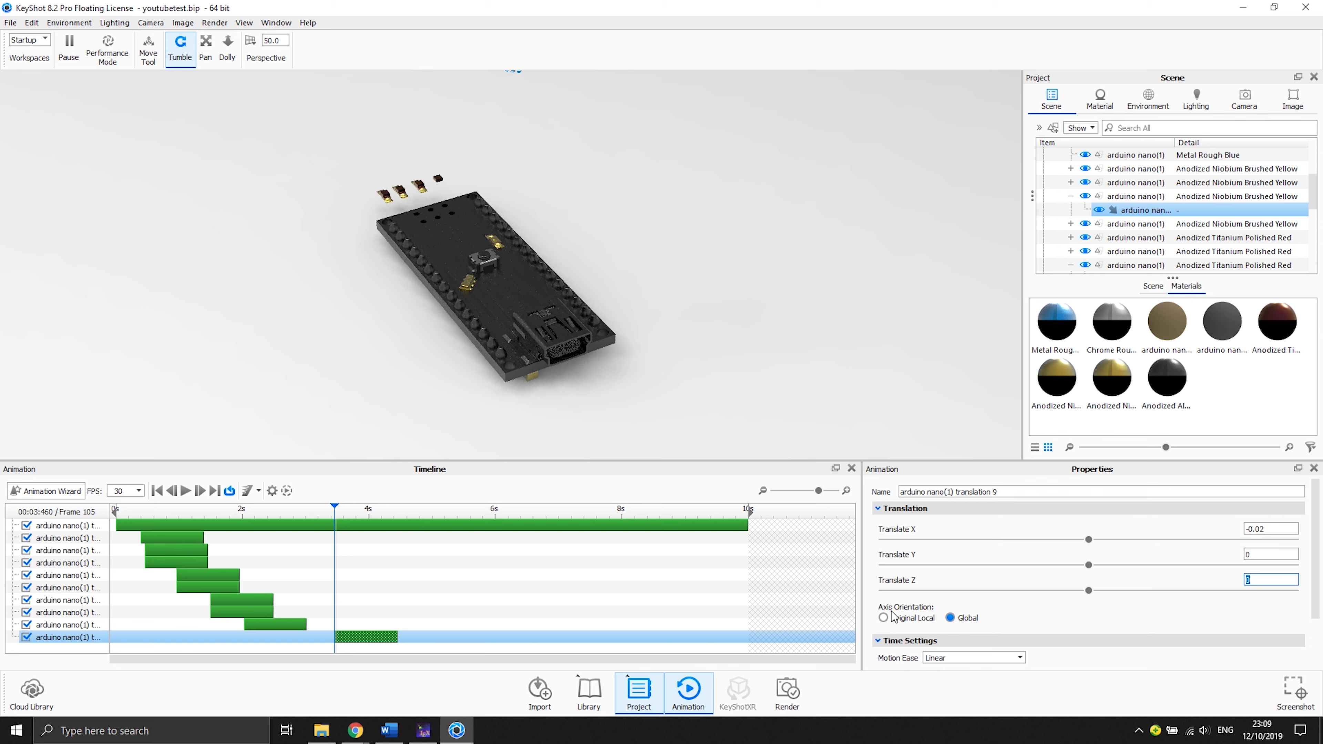
{"action": "left_click_drag", "start_coordinate": [351, 637], "coordinate": [267, 642]}
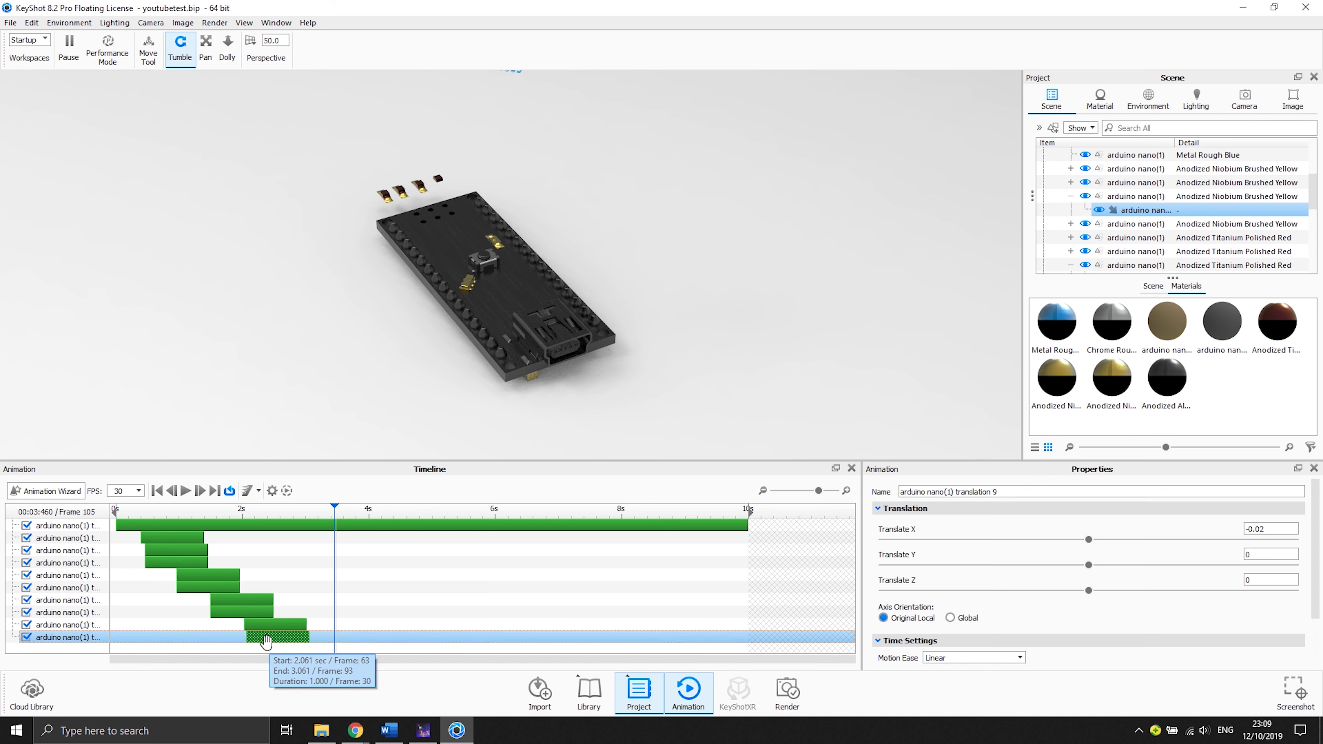
{"action": "left_click_drag", "start_coordinate": [266, 643], "coordinate": [268, 643]}
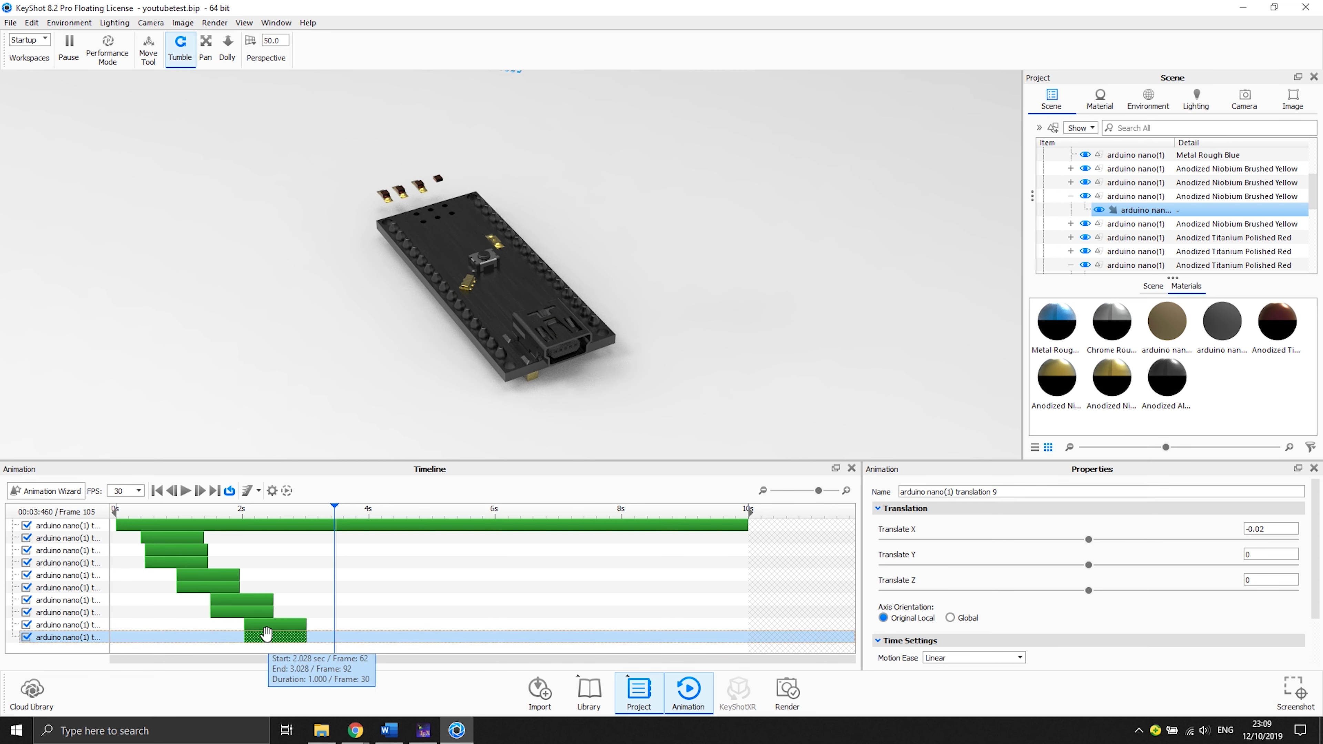
- Play back the animation and select the two newest translation clips to review their timing
{"action": "left_click", "coordinate": [186, 491]}
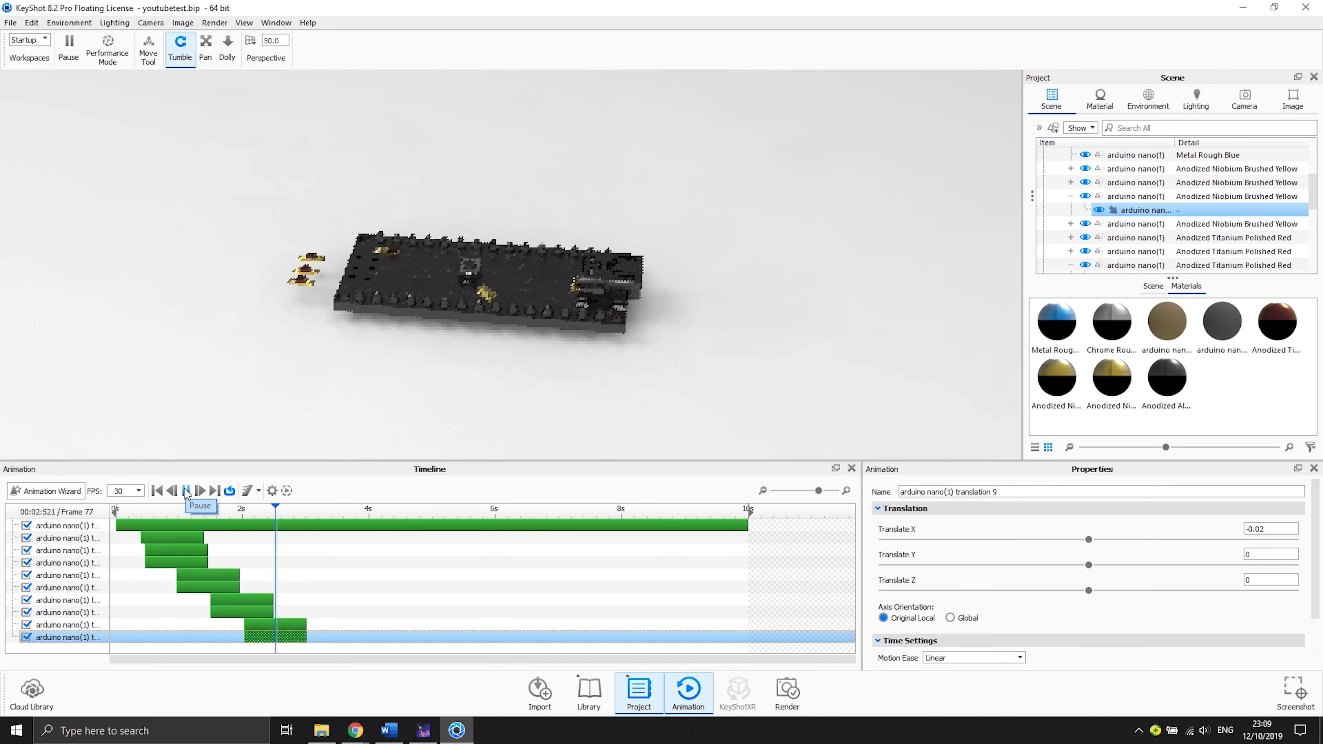
{"action": "left_click", "coordinate": [186, 490]}
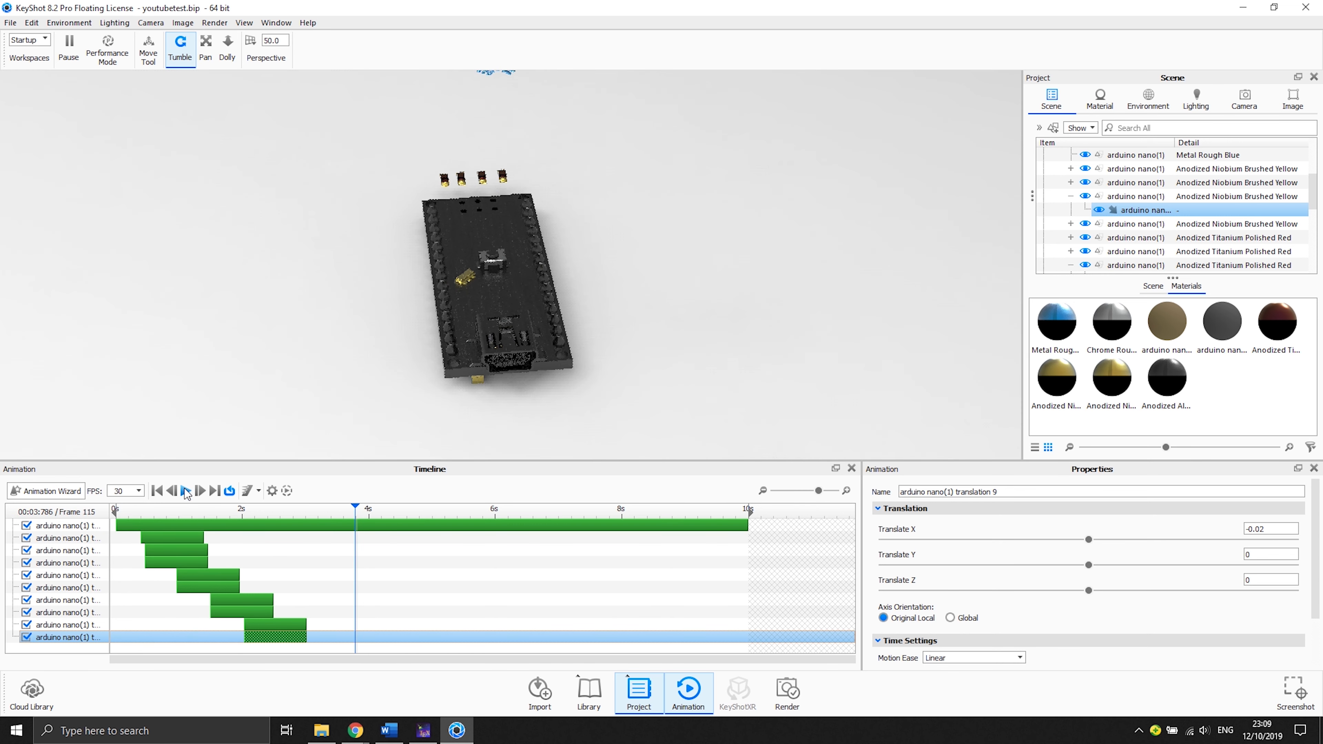
{"action": "left_click", "coordinate": [267, 624]}
{"action": "left_click", "coordinate": [267, 636]}
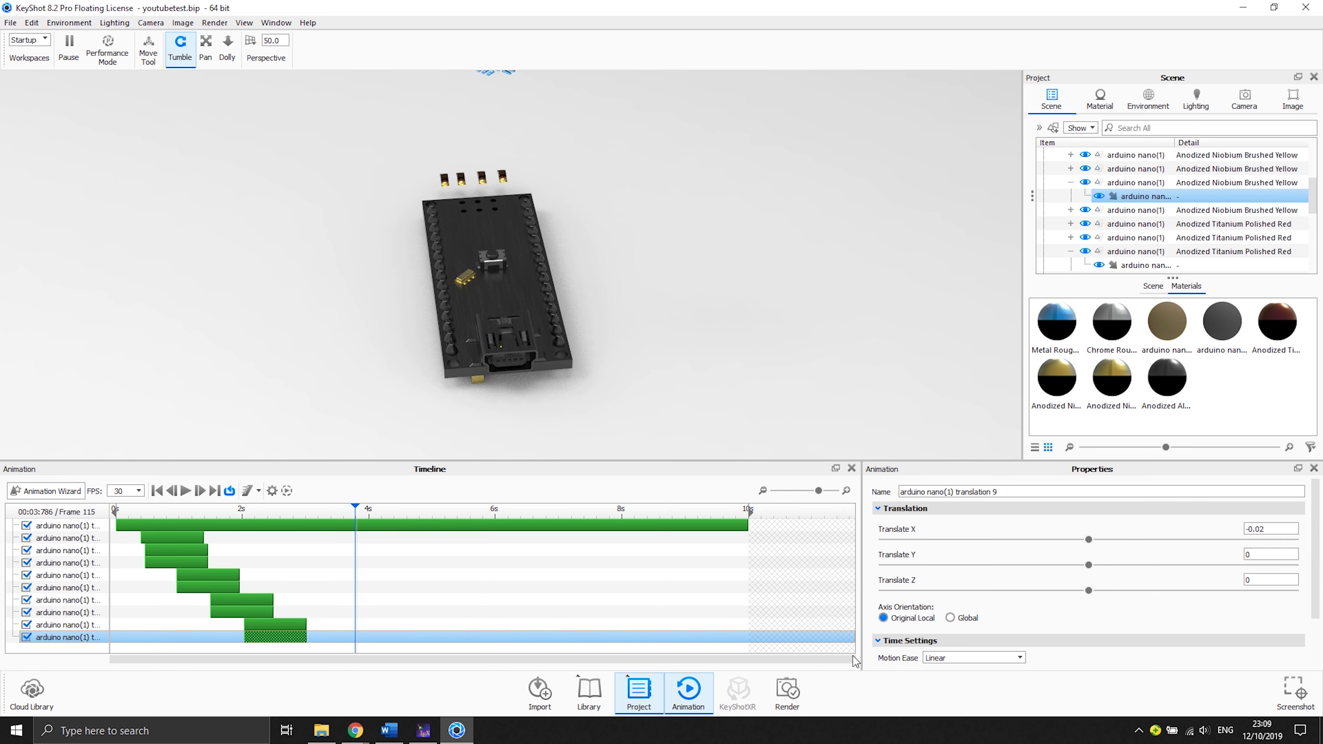
- Set the last translation clip's motion ease to Ease In/Out, comparing it with Linear while scrubbing the timeline
{"action": "left_click", "coordinate": [938, 657]}
{"action": "left_click", "coordinate": [958, 642]}
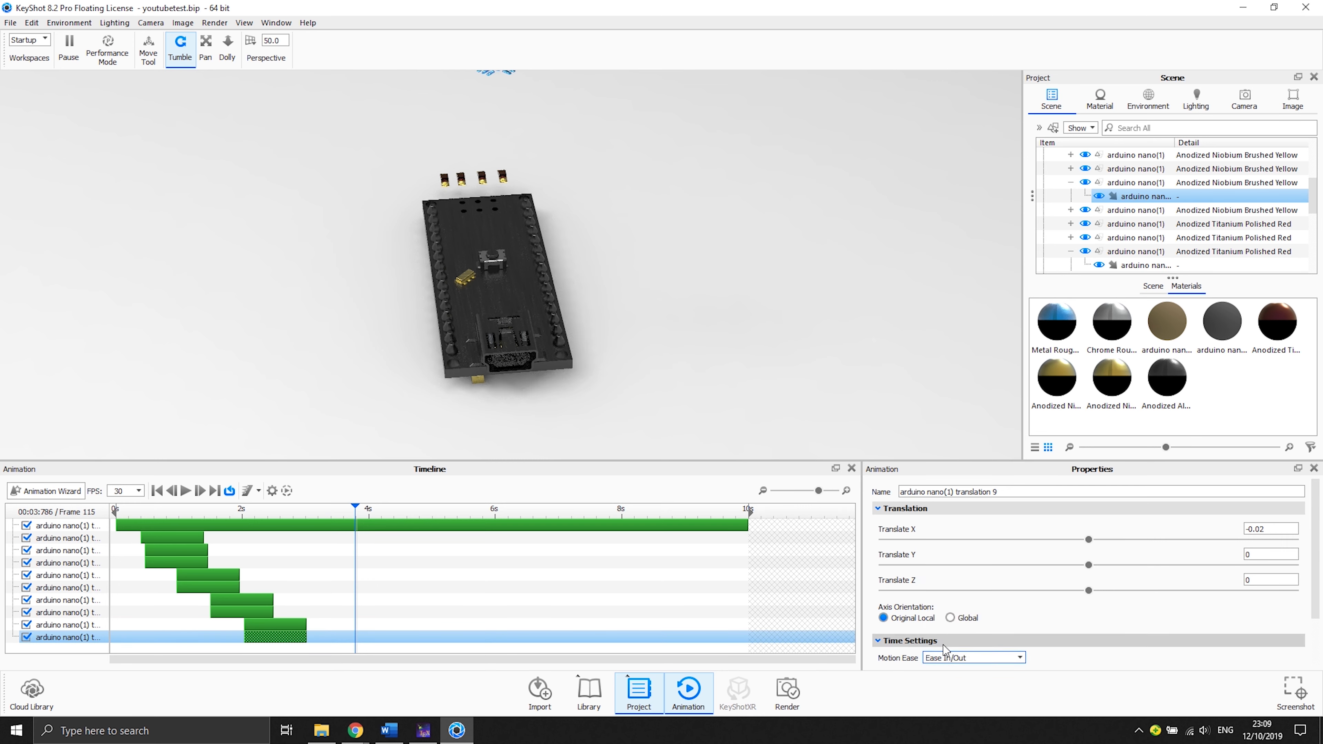
{"action": "left_click", "coordinate": [946, 658]}
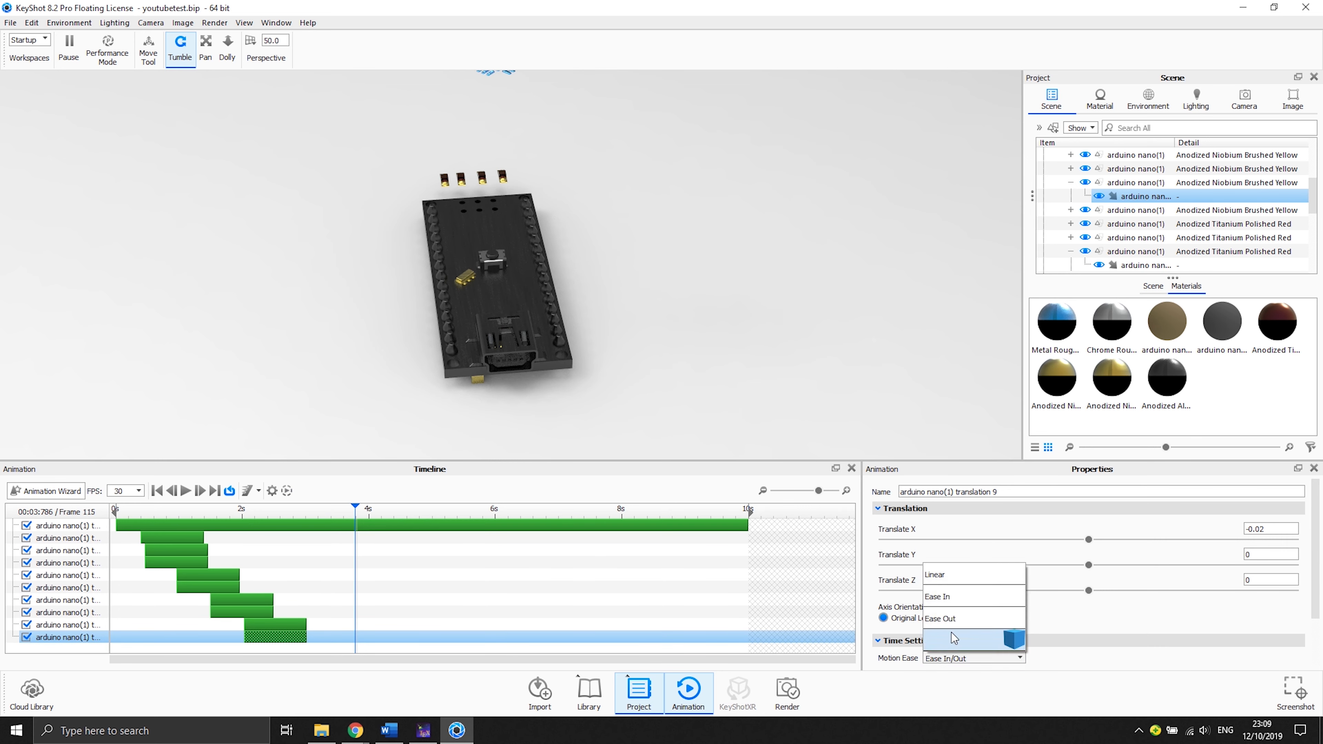
{"action": "left_click", "coordinate": [951, 581]}
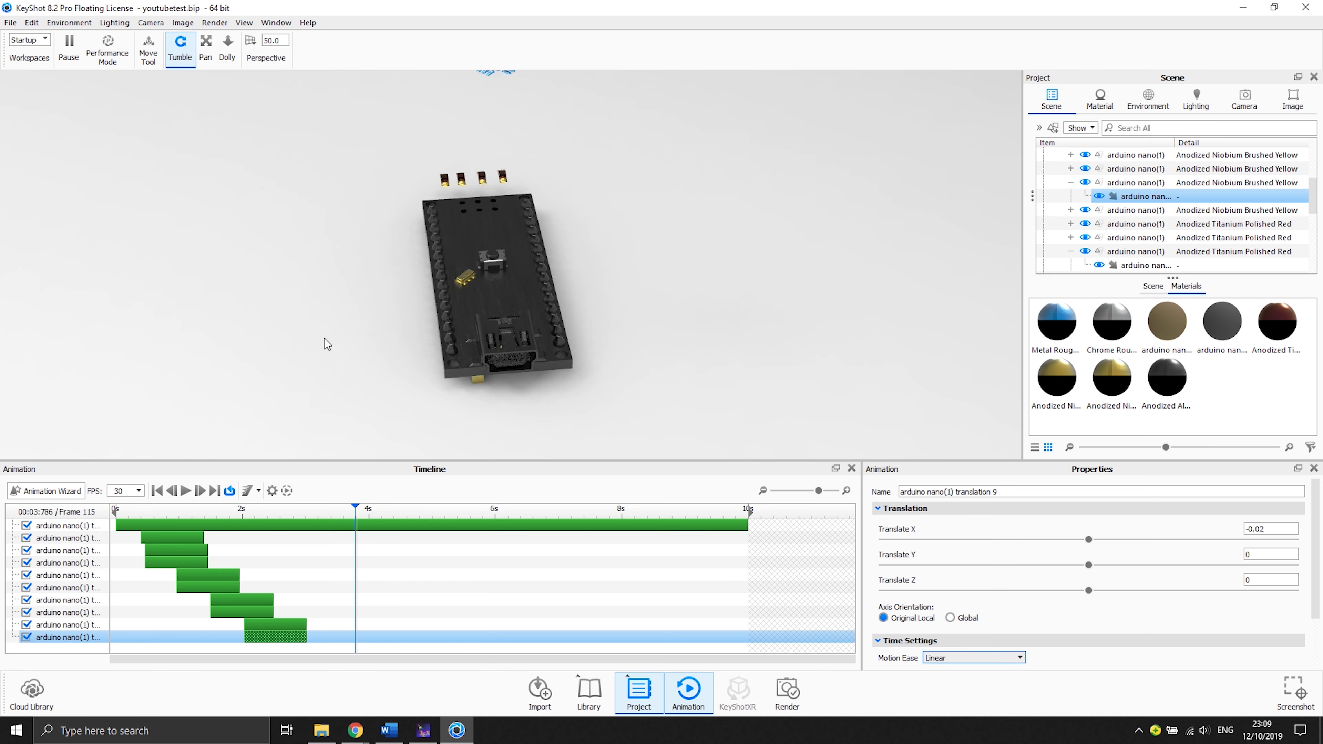
{"action": "left_click_drag", "start_coordinate": [178, 512], "coordinate": [257, 514]}
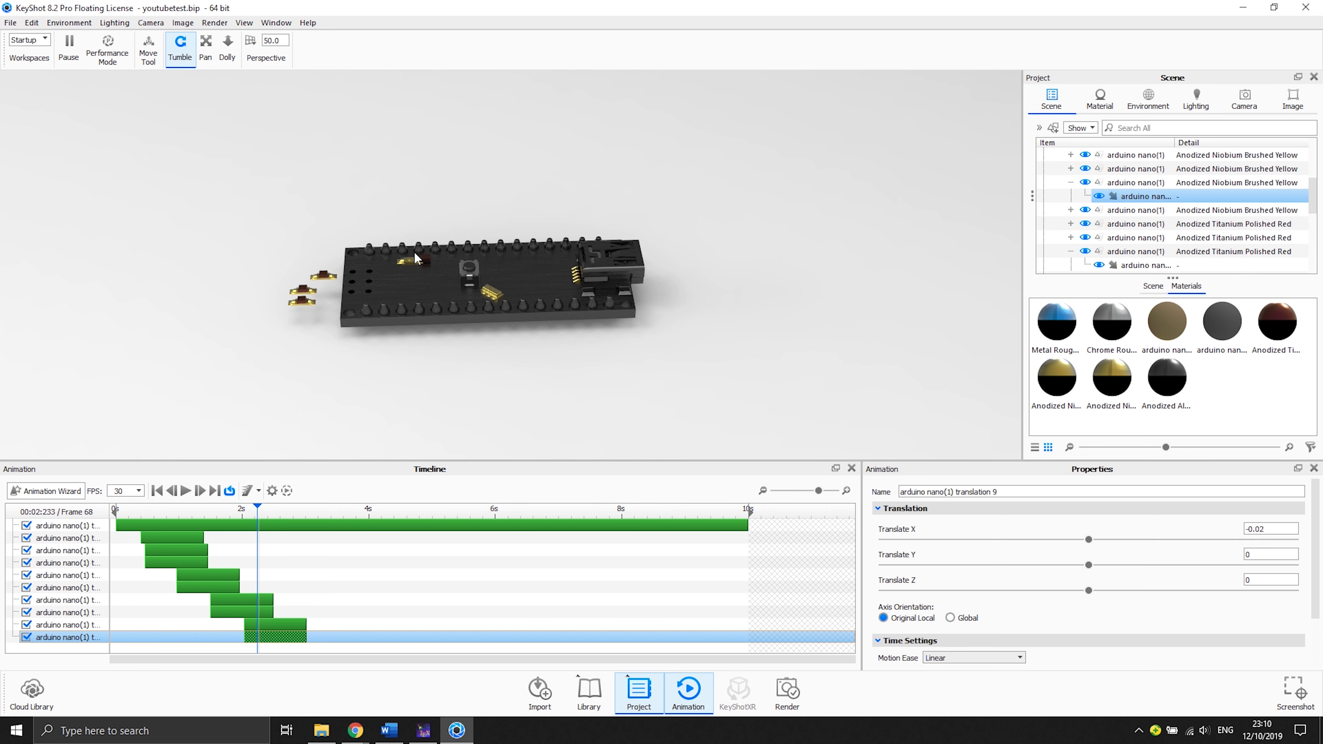
{"action": "scroll", "coordinate": [414, 251], "scroll_direction": "up", "scroll_amount": 5}
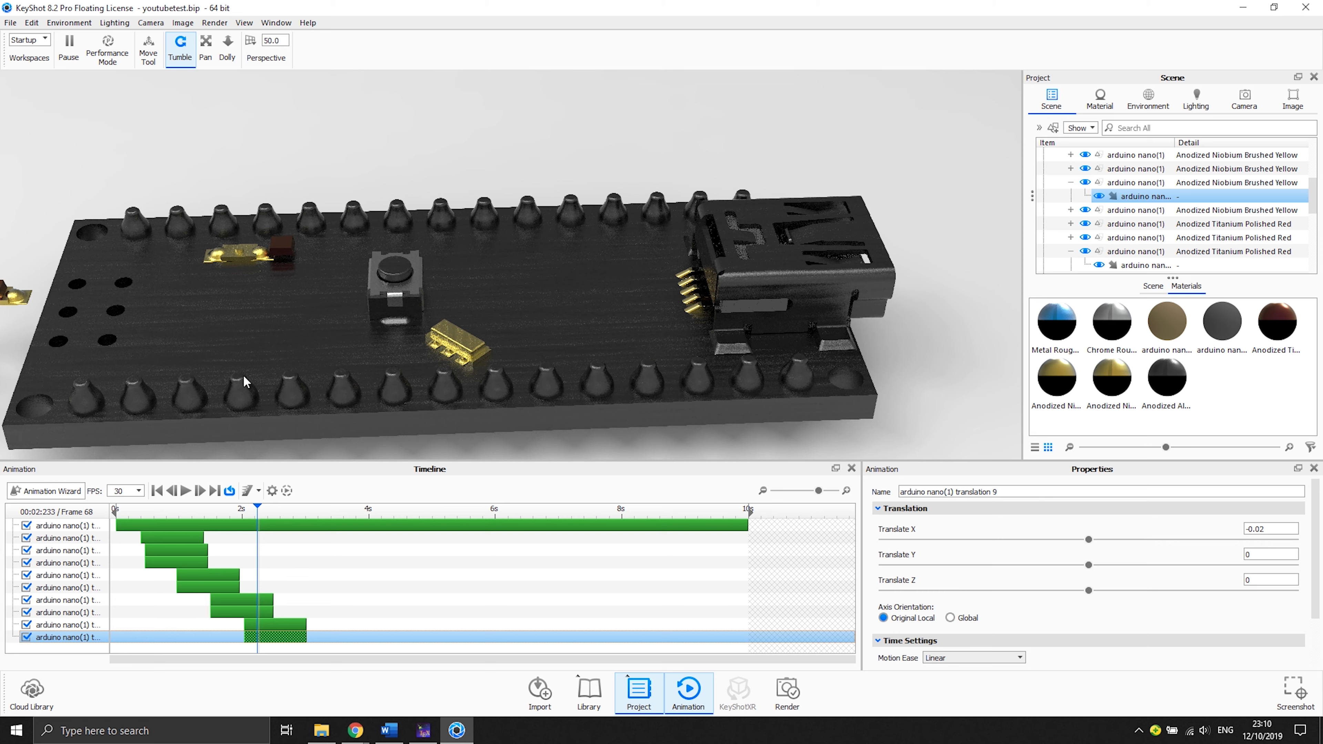
{"action": "mouse_move", "coordinate": [258, 505]}
{"action": "left_mouse_down"}
{"action": "mouse_move", "coordinate": [243, 506]}
{"action": "mouse_move", "coordinate": [254, 506]}
{"action": "left_mouse_up"}
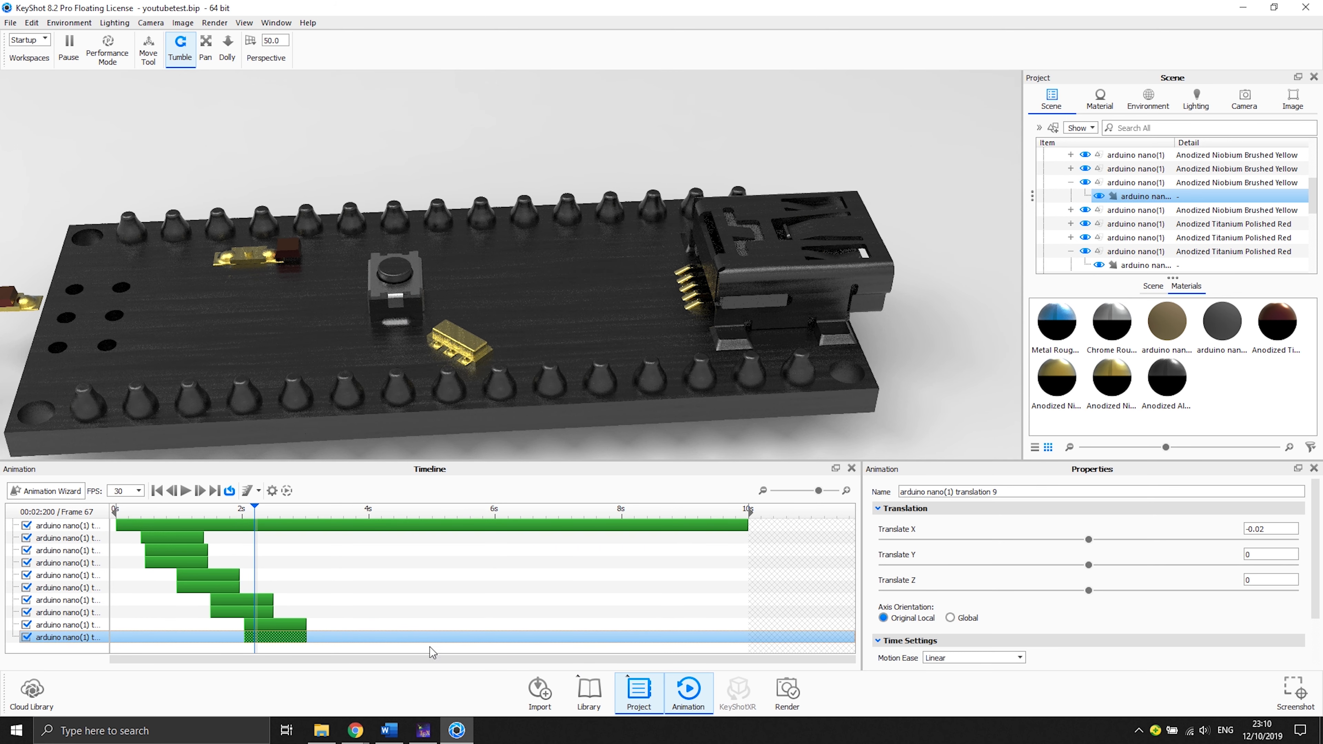
{"action": "left_click", "coordinate": [984, 660]}
{"action": "left_click", "coordinate": [978, 644]}
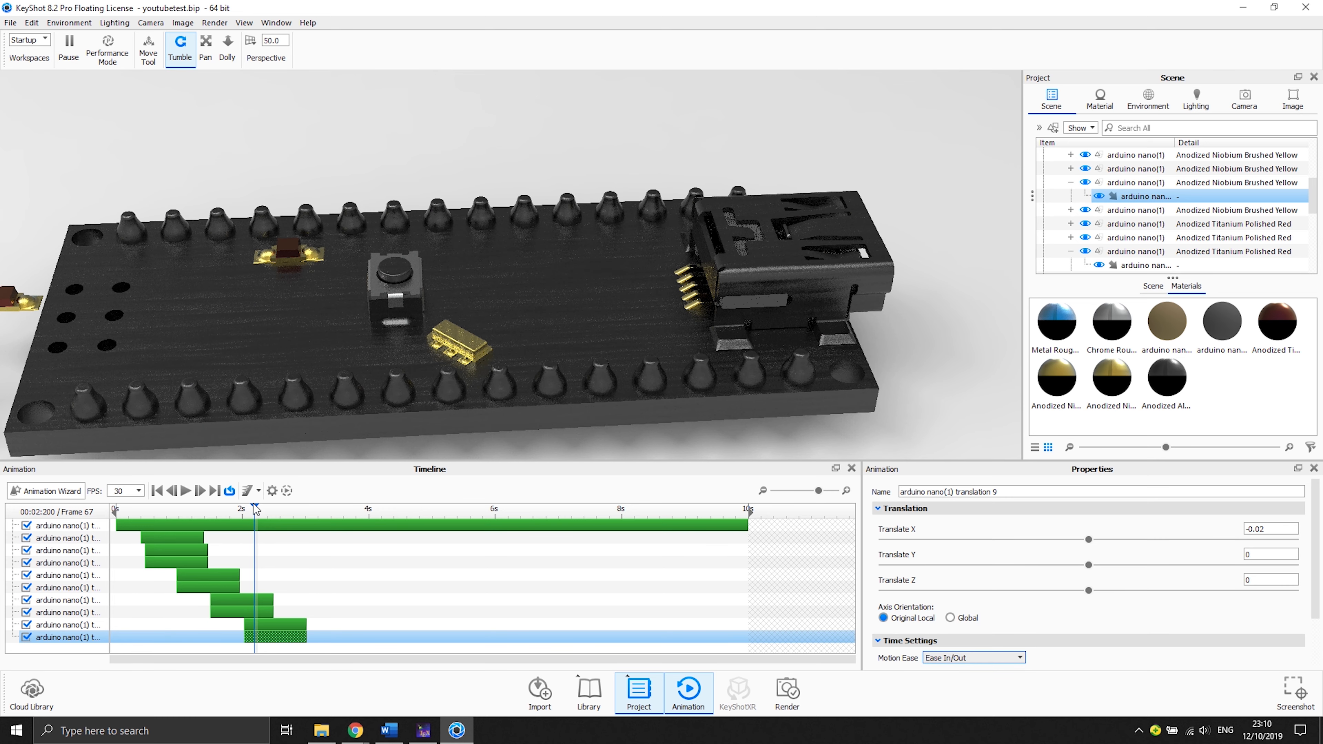
- Scrub and play back the animation from the start to preview the parts lifting off
{"action": "mouse_move", "coordinate": [224, 508]}
{"action": "left_mouse_down"}
{"action": "mouse_move", "coordinate": [258, 509]}
{"action": "mouse_move", "coordinate": [232, 508]}
{"action": "left_mouse_up"}
{"action": "scroll", "coordinate": [350, 344], "scroll_direction": "up", "scroll_amount": 1}
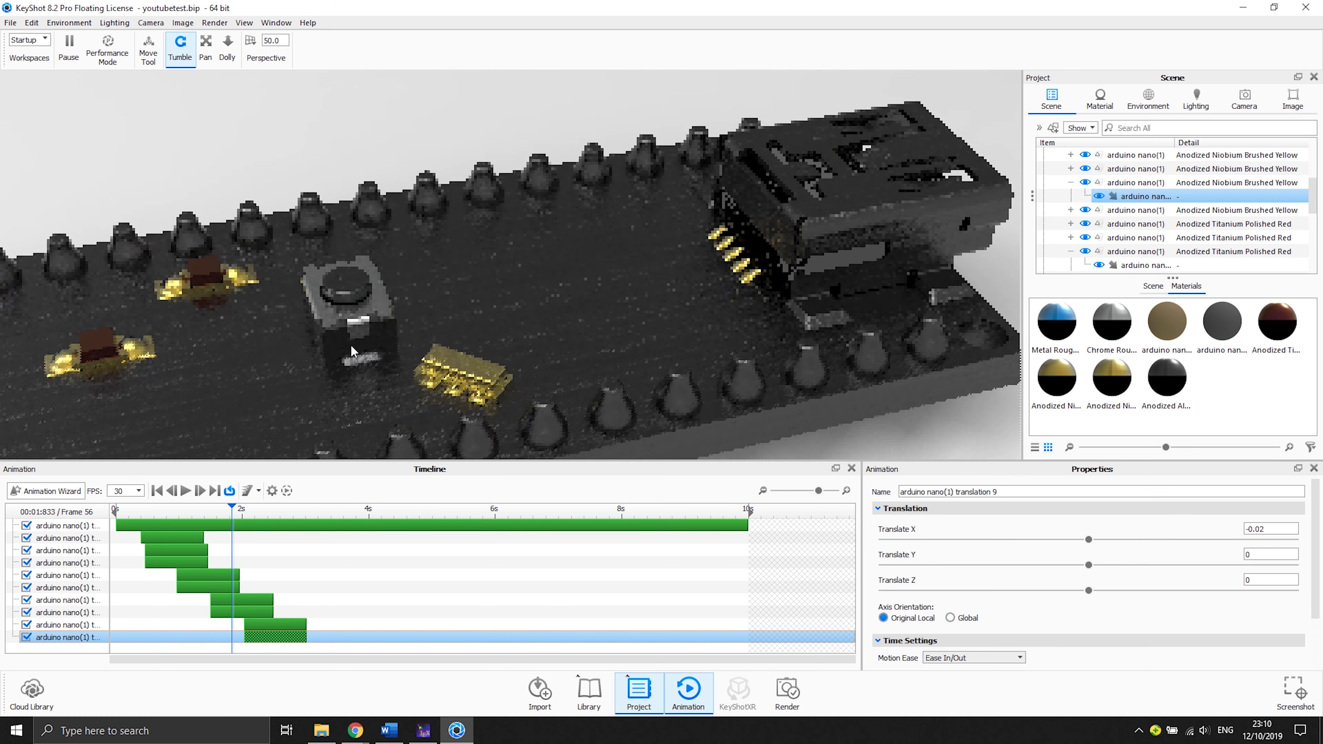
{"action": "scroll", "coordinate": [351, 344], "scroll_direction": "down", "scroll_amount": 3}
{"action": "left_click", "coordinate": [156, 490]}
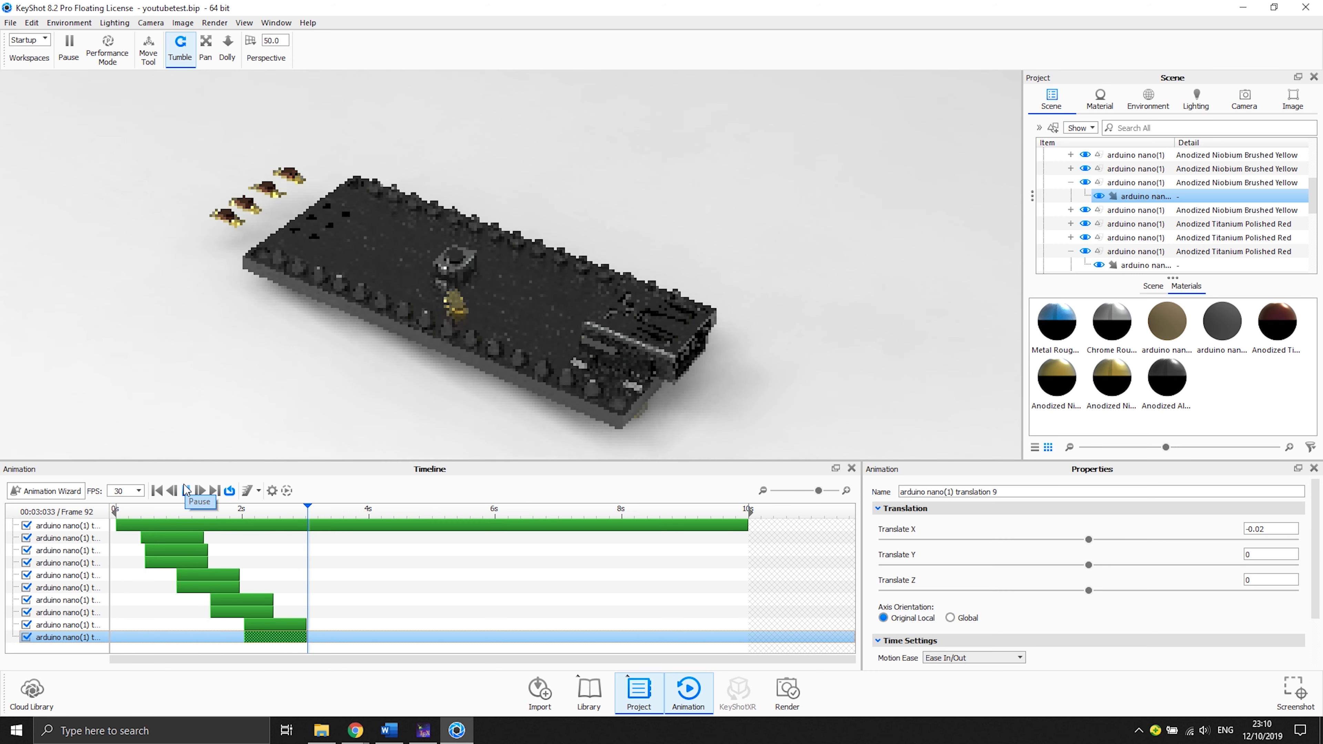
{"action": "left_click", "coordinate": [184, 489]}
- Set the chip's first translation clip to Translate Z 0.02
{"action": "left_click", "coordinate": [181, 539]}
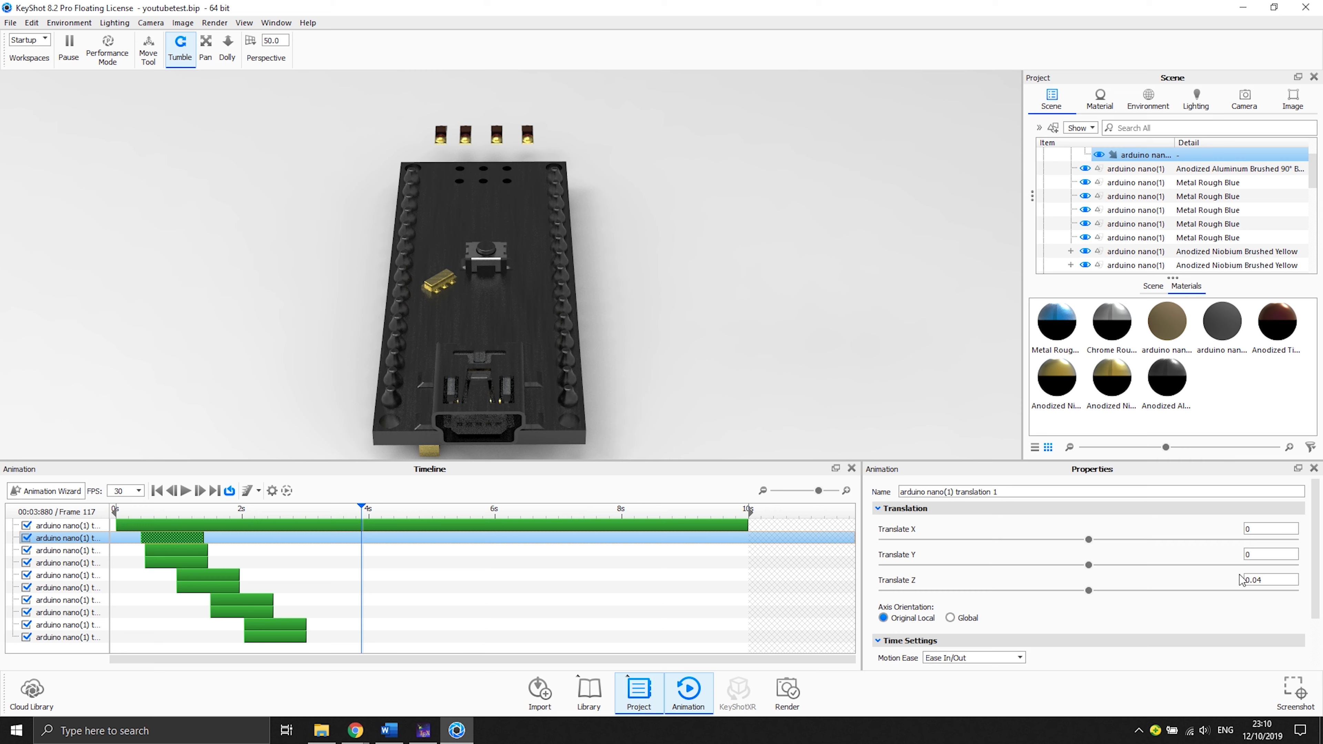
{"action": "left_click", "coordinate": [1274, 580]}
{"action": "type", "text": "0.02"}
{"action": "key", "text": "Return"}
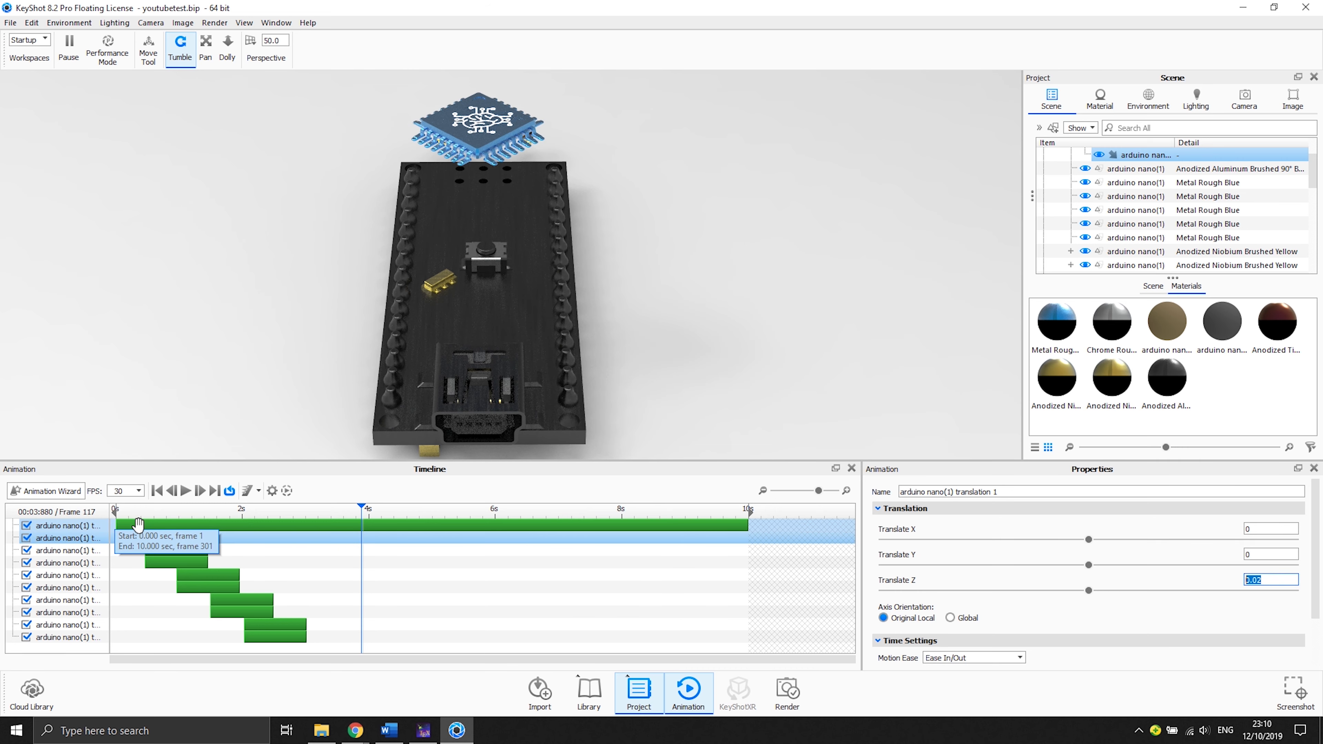
- Play the animation from the start to preview the reduced chip lift
{"action": "left_click", "coordinate": [156, 491]}
{"action": "left_click", "coordinate": [185, 492]}
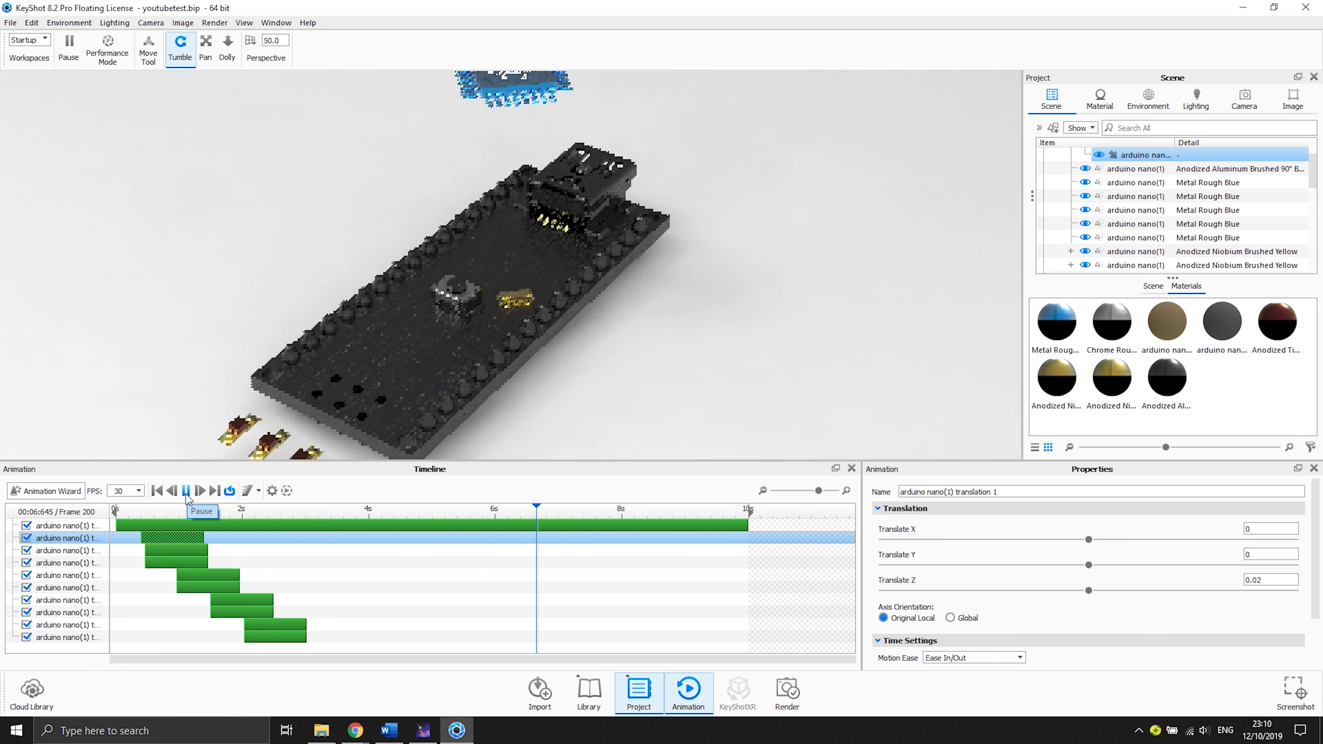
{"action": "left_click", "coordinate": [186, 491]}
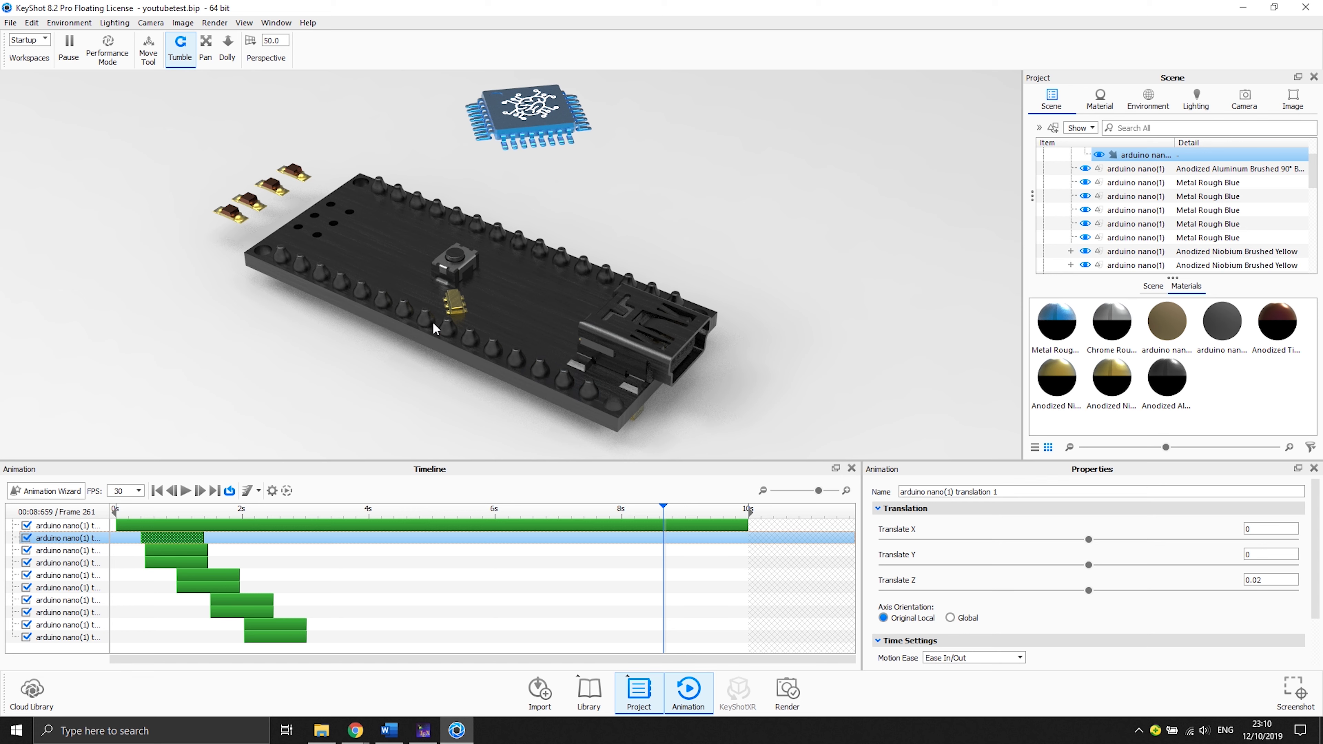
- Mirror the second and third translation clips and select the new mirrored clip
{"action": "left_click", "coordinate": [197, 551]}
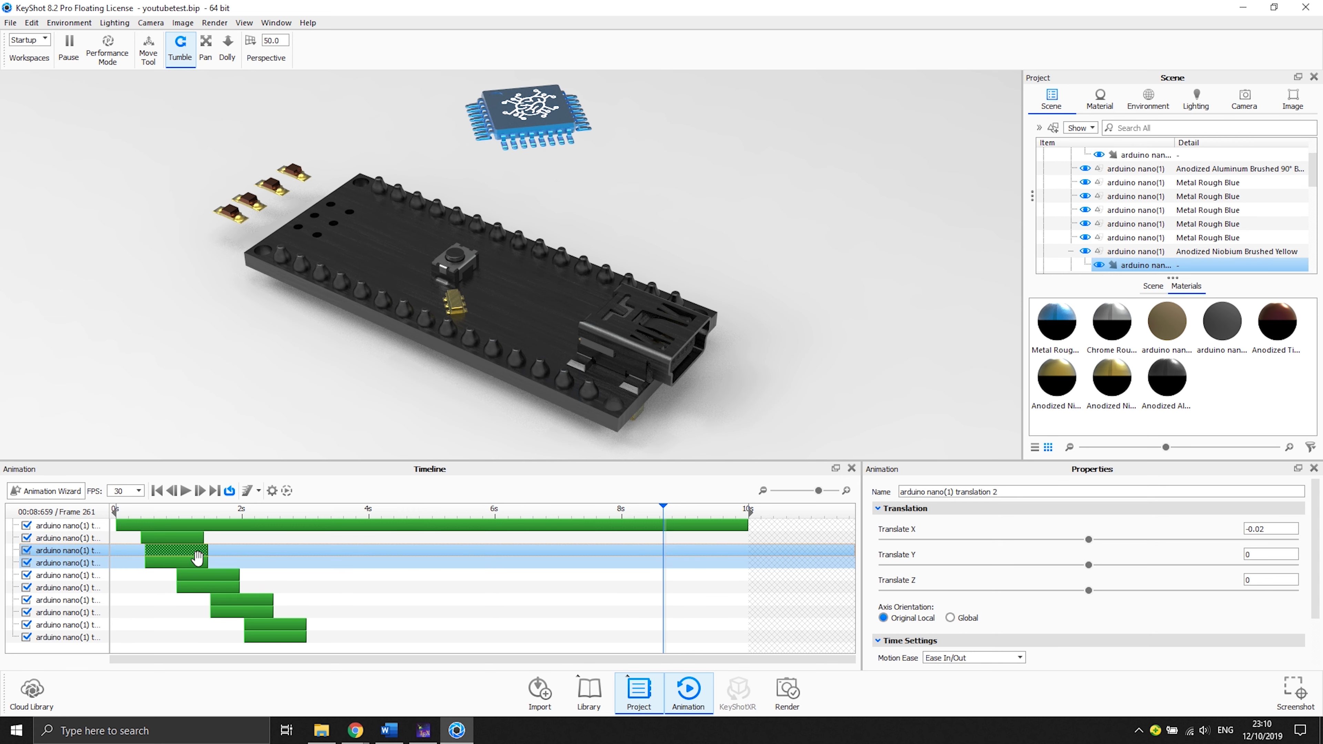
{"action": "left_click", "coordinate": [197, 565], "text": "ctrl"}
{"action": "right_click", "coordinate": [199, 567]}
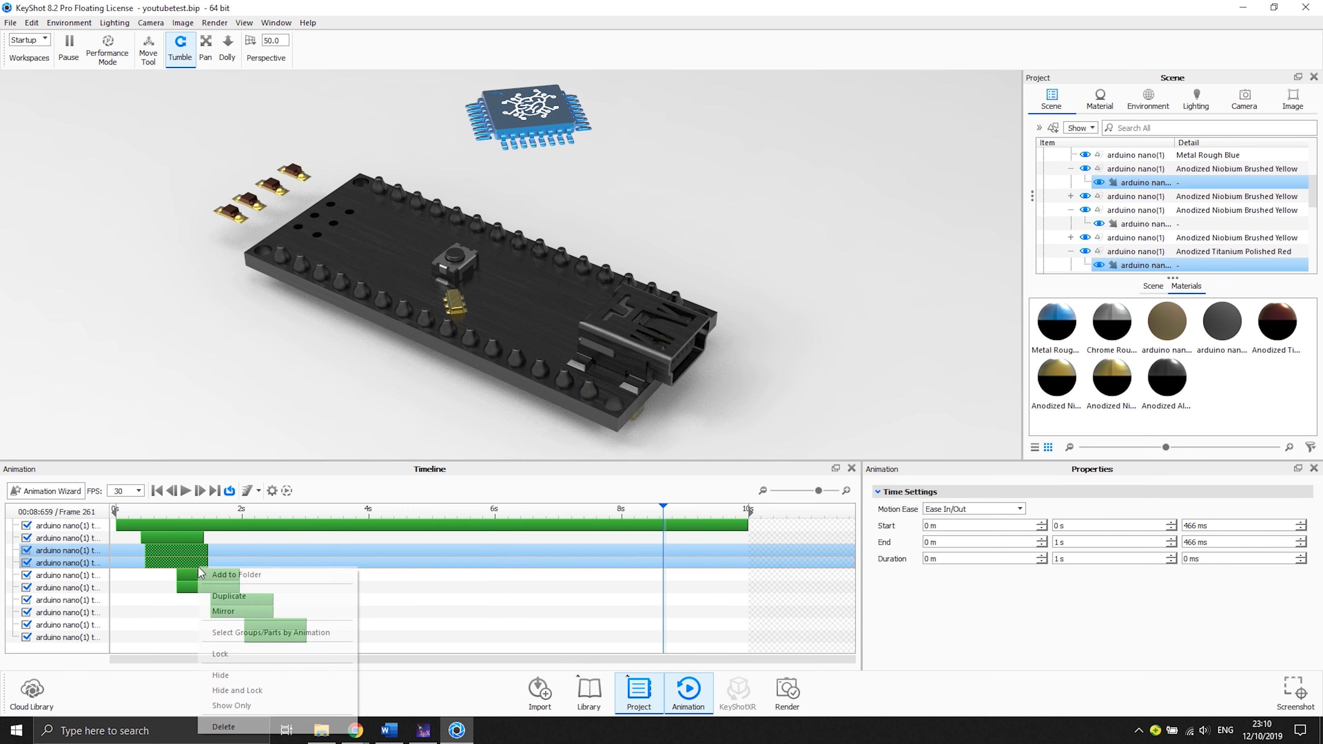
{"action": "left_click", "coordinate": [248, 612]}
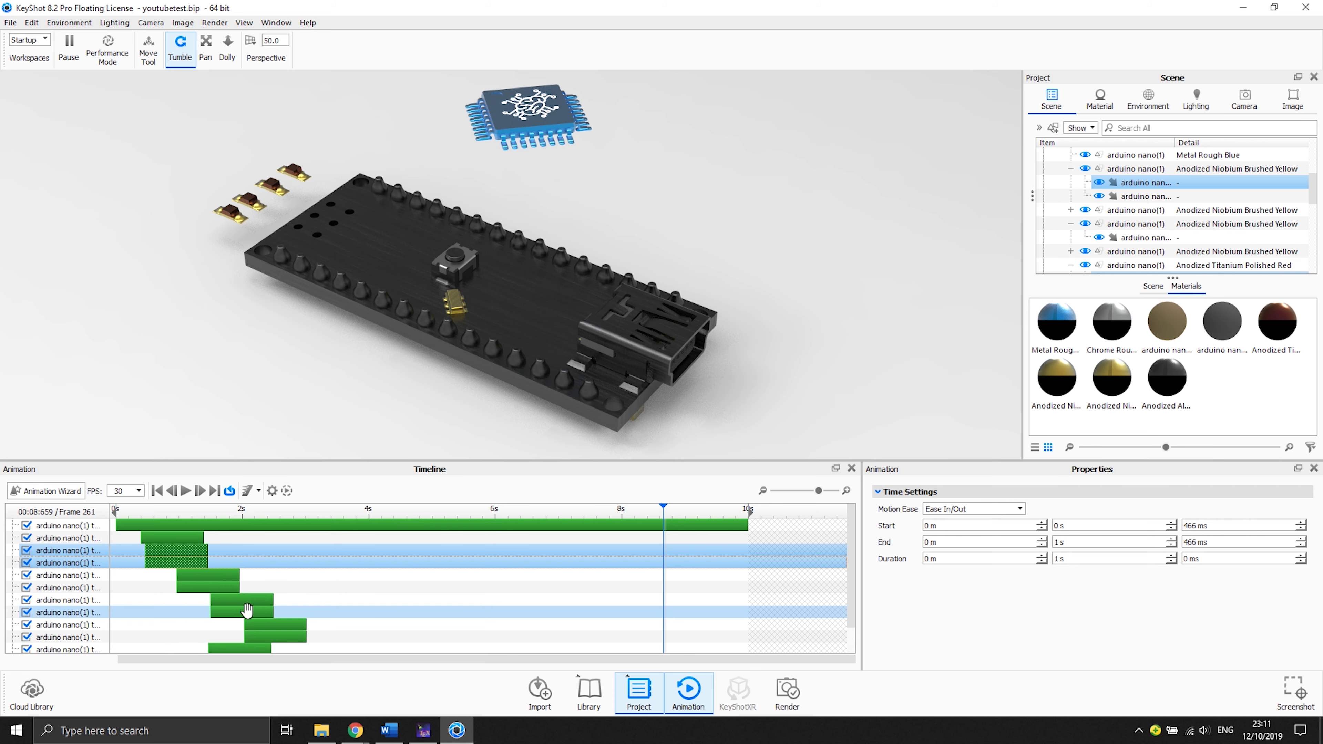
{"action": "scroll", "coordinate": [247, 611], "scroll_direction": "down", "scroll_amount": 1}
{"action": "left_click", "coordinate": [243, 639]}
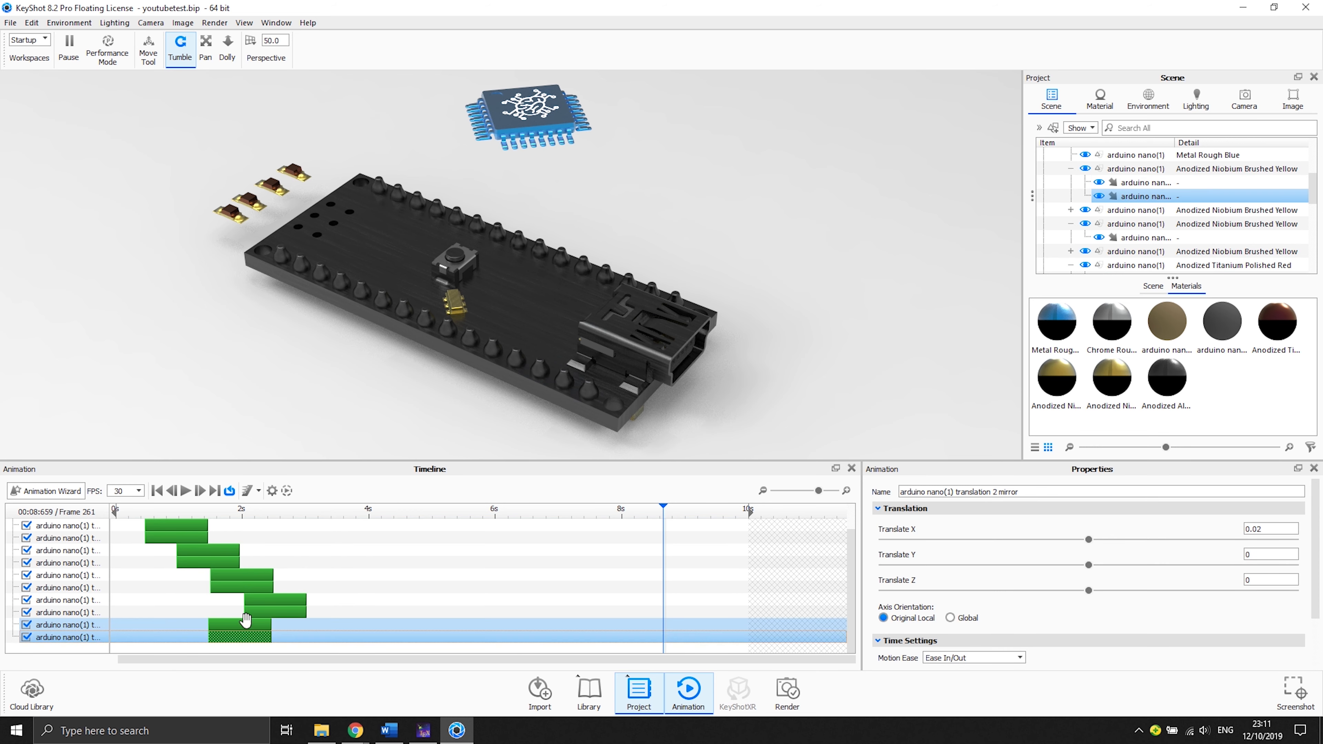
- Move the new mirrored clip to start at about 7.7 s, near the end of the timeline
{"action": "left_click", "coordinate": [243, 634], "text": "ctrl"}
{"action": "left_click_drag", "start_coordinate": [243, 631], "coordinate": [627, 645]}
{"action": "left_click_drag", "start_coordinate": [586, 512], "coordinate": [614, 521]}
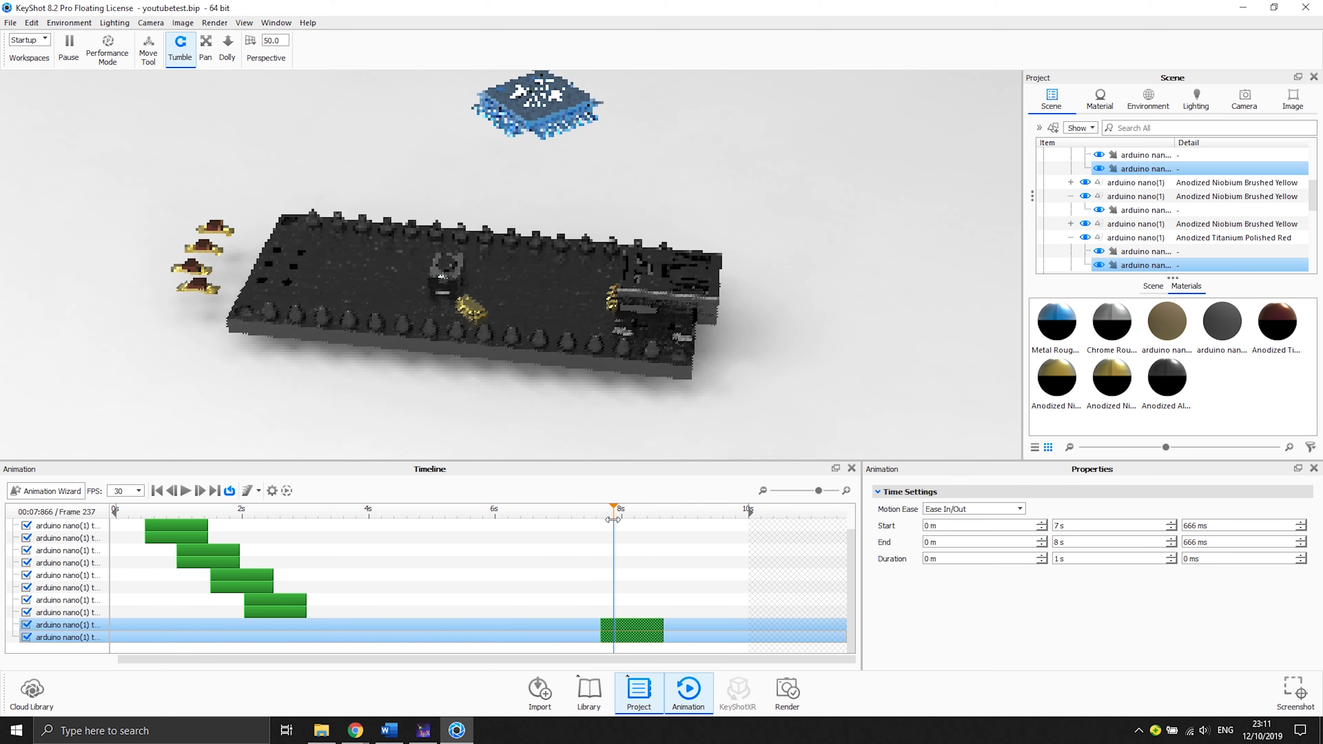
- Mirror the chip's first translation clip and move the mirror clip to start at about 6.9 s
{"action": "scroll", "coordinate": [195, 574], "scroll_direction": "up", "scroll_amount": 2}
{"action": "left_click", "coordinate": [194, 541]}
{"action": "right_click", "coordinate": [195, 542]}
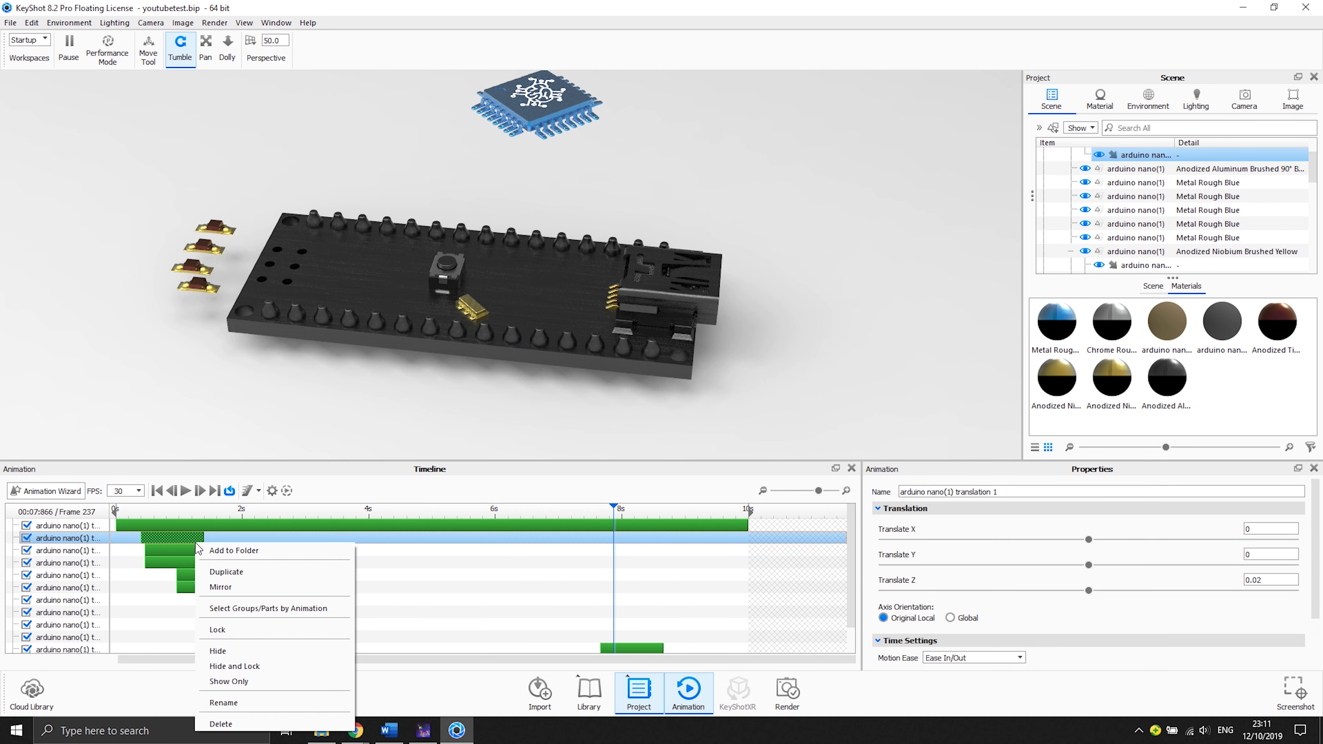
{"action": "left_click", "coordinate": [238, 587]}
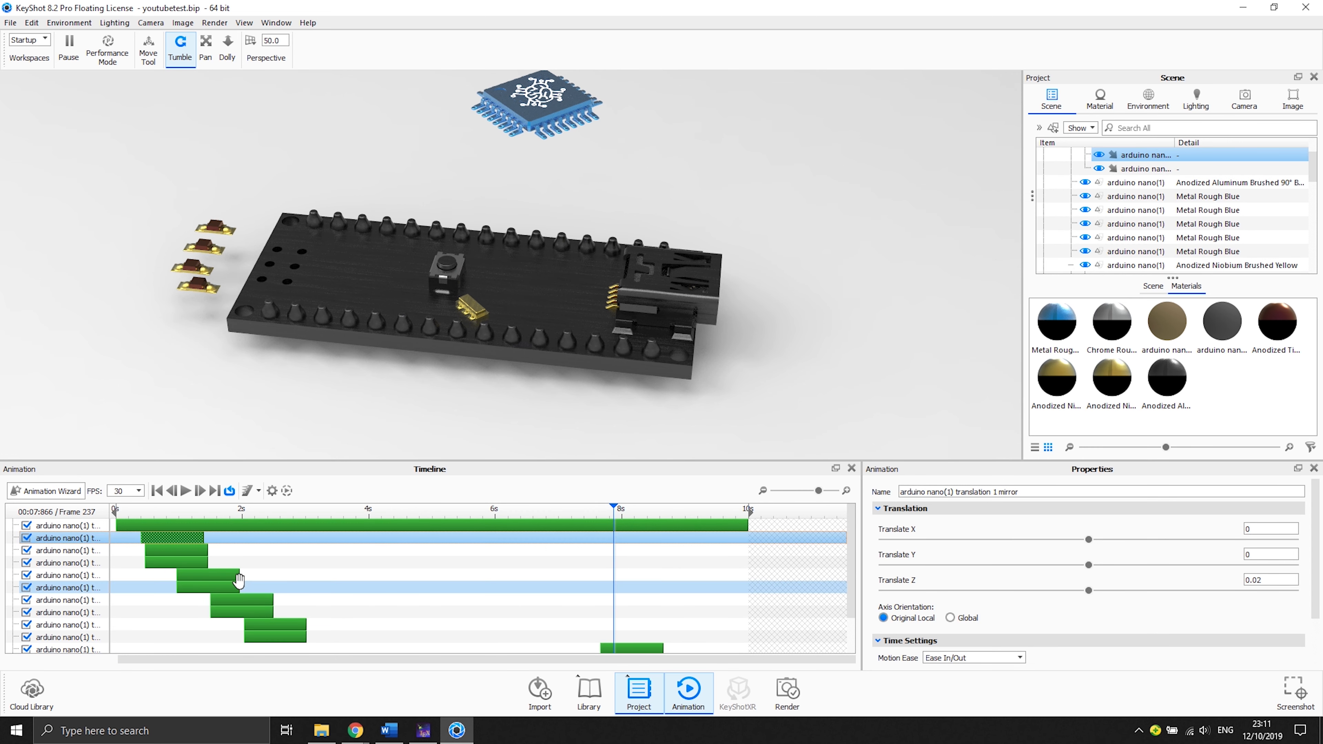
{"action": "left_click_drag", "start_coordinate": [238, 635], "coordinate": [587, 637]}
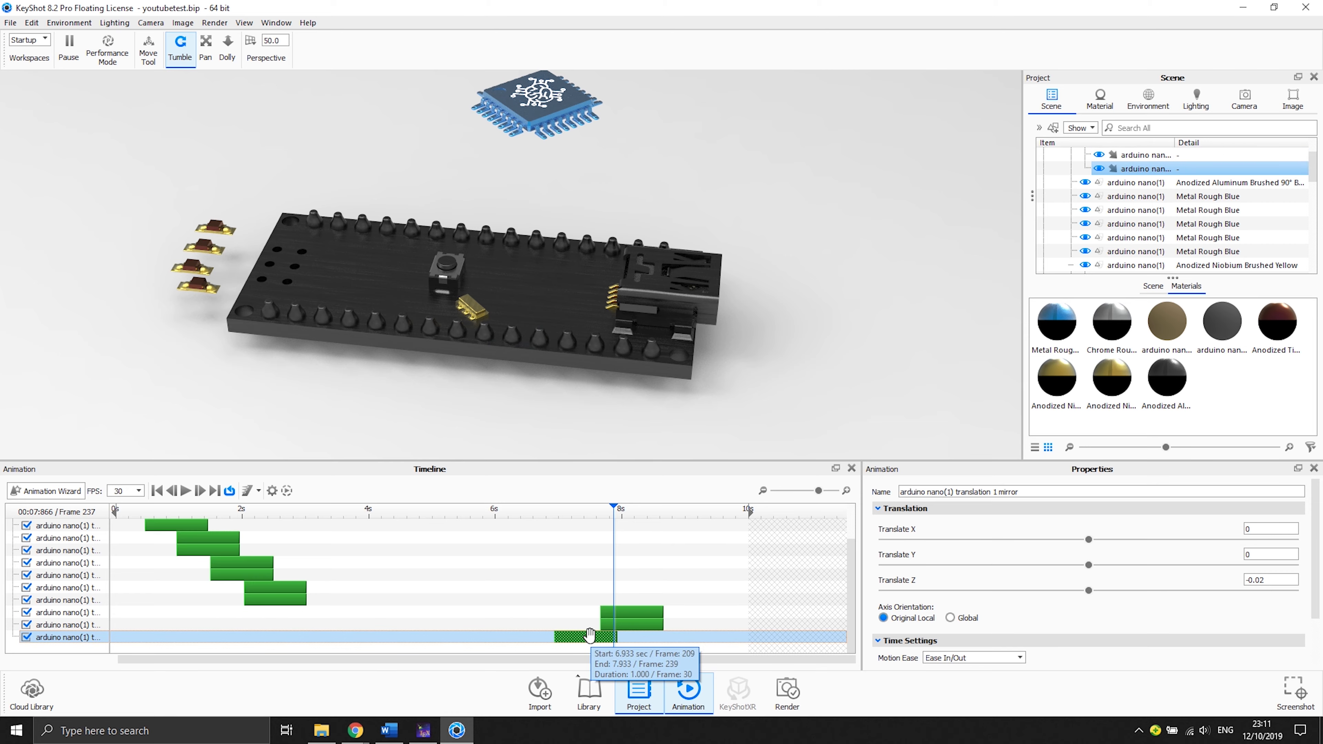
{"action": "left_click_drag", "start_coordinate": [614, 509], "coordinate": [660, 512]}
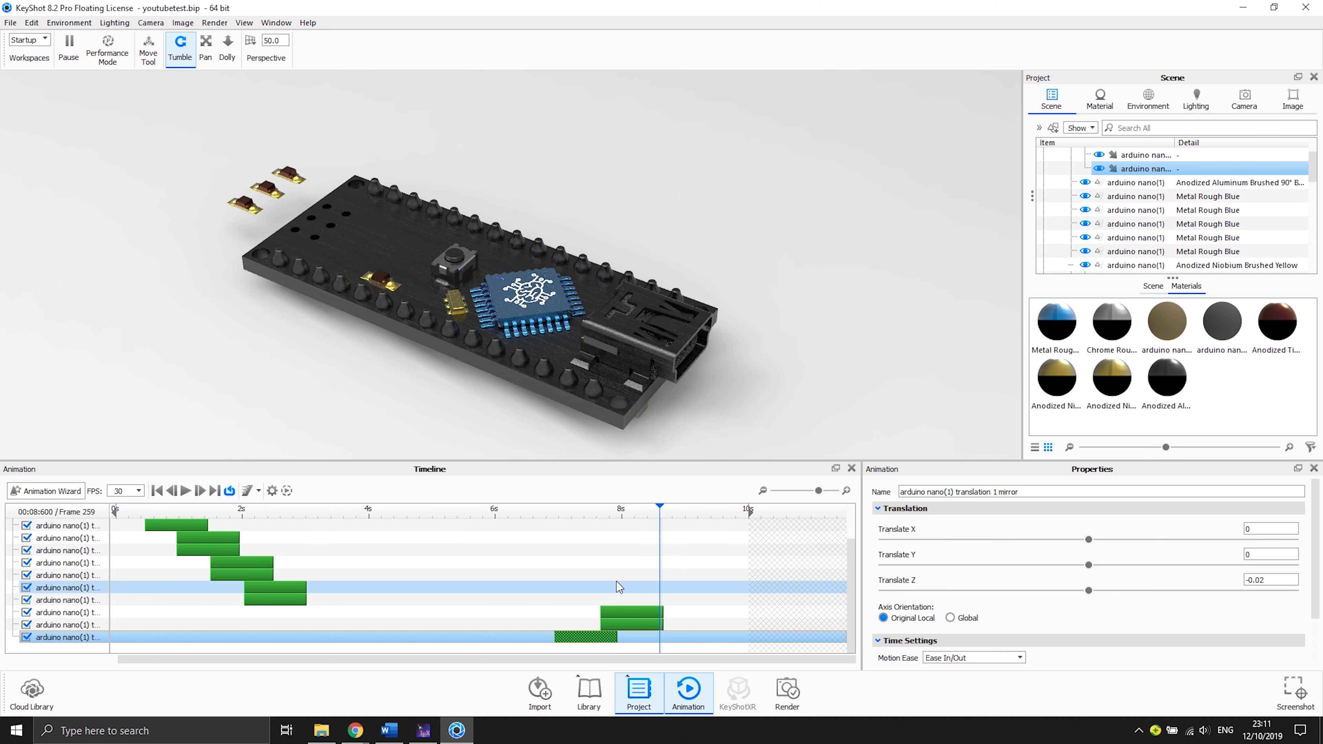
- Mirror the fourth and fifth translation clips and move the mirrored clips to start at about 8.1 s
{"action": "left_click", "coordinate": [218, 538]}
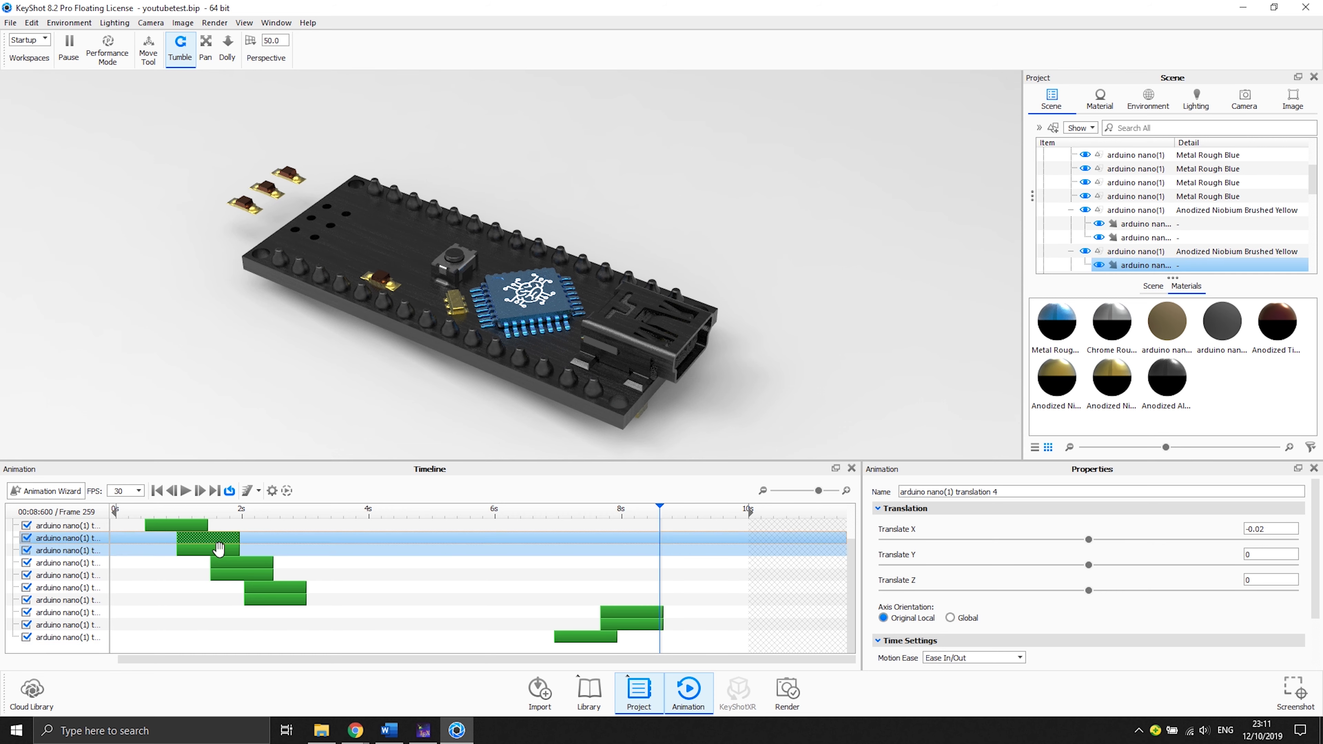
{"action": "left_click", "coordinate": [219, 550], "text": "ctrl"}
{"action": "left_click", "coordinate": [203, 527]}
{"action": "left_click", "coordinate": [226, 540]}
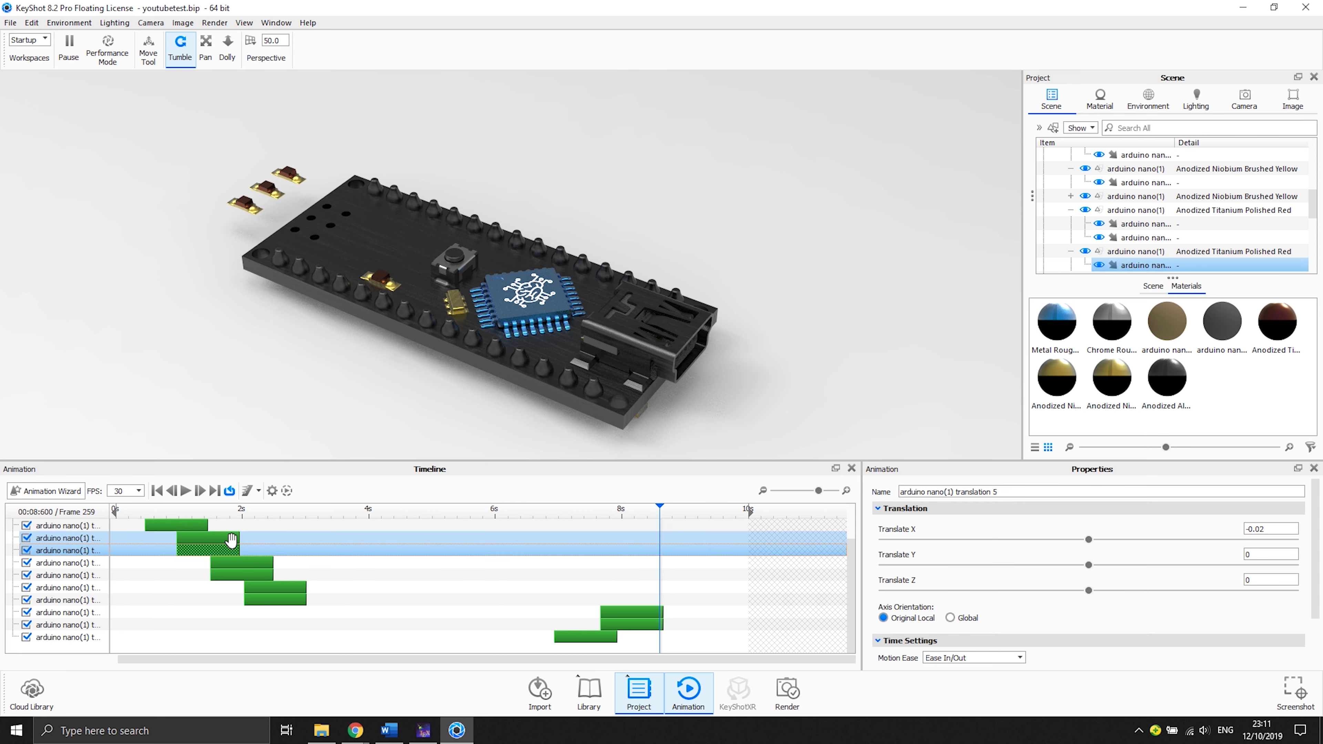
{"action": "left_click", "coordinate": [229, 550], "text": "ctrl"}
{"action": "right_click", "coordinate": [232, 555]}
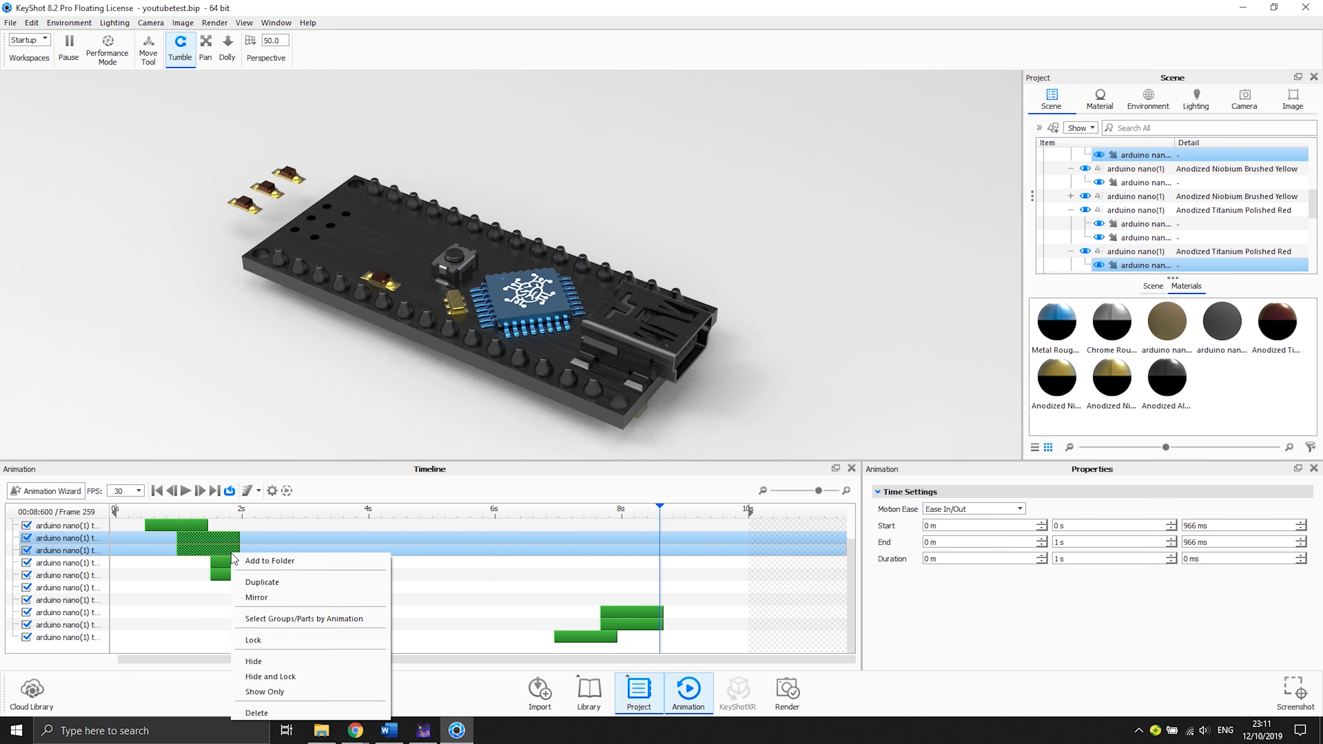
{"action": "left_click", "coordinate": [277, 588]}
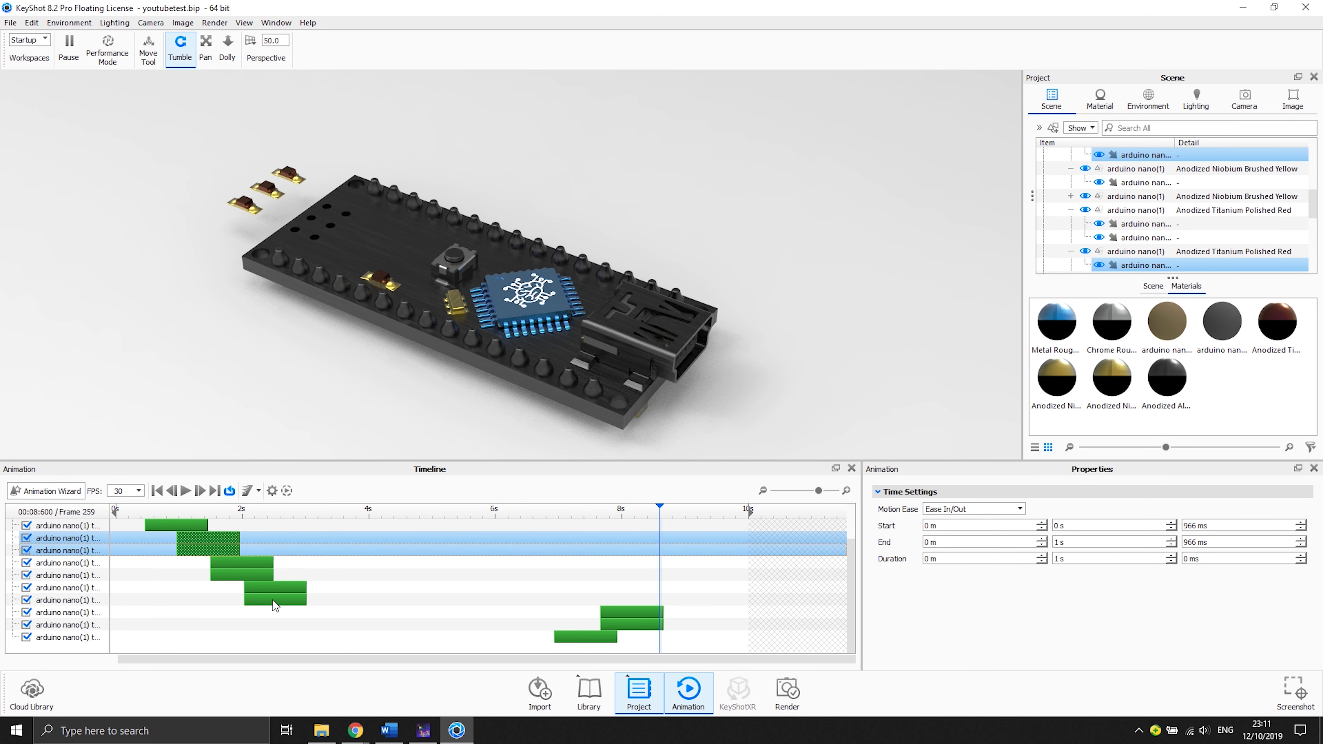
{"action": "scroll", "coordinate": [289, 644], "scroll_direction": "down", "scroll_amount": 1}
{"action": "left_click", "coordinate": [289, 636]}
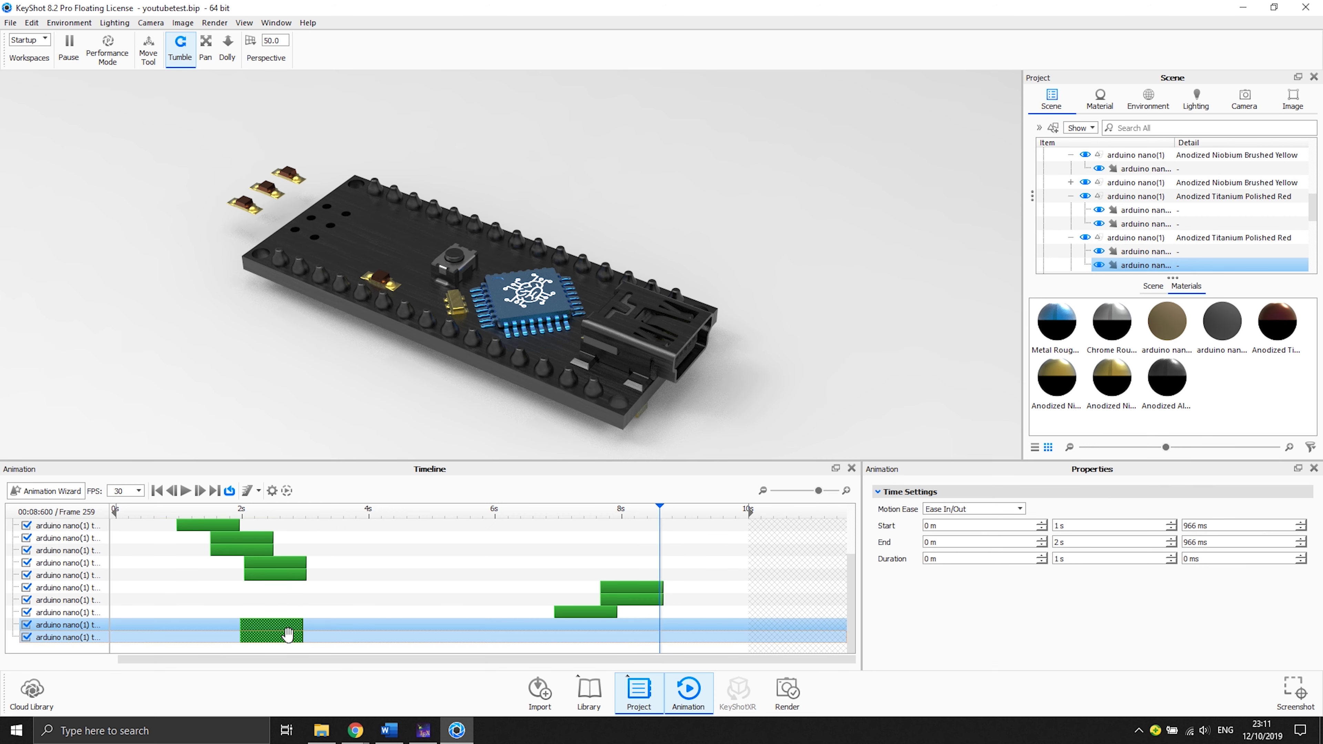
{"action": "left_click_drag", "start_coordinate": [288, 635], "coordinate": [679, 638]}
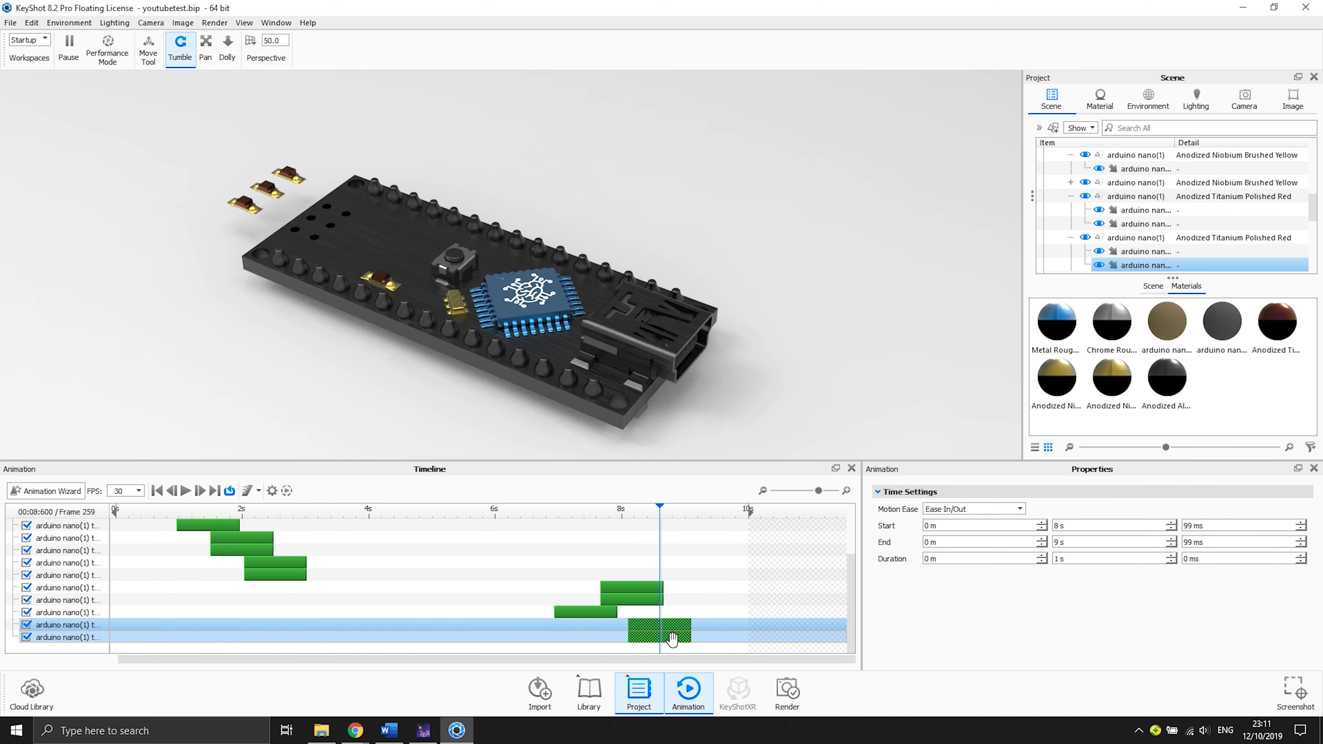
- Mirror the sixth translation clips and move the mirrored clips to start at about 8.5 s
{"action": "scroll", "coordinate": [242, 580], "scroll_direction": "up", "scroll_amount": 1}
{"action": "left_click", "coordinate": [236, 583]}
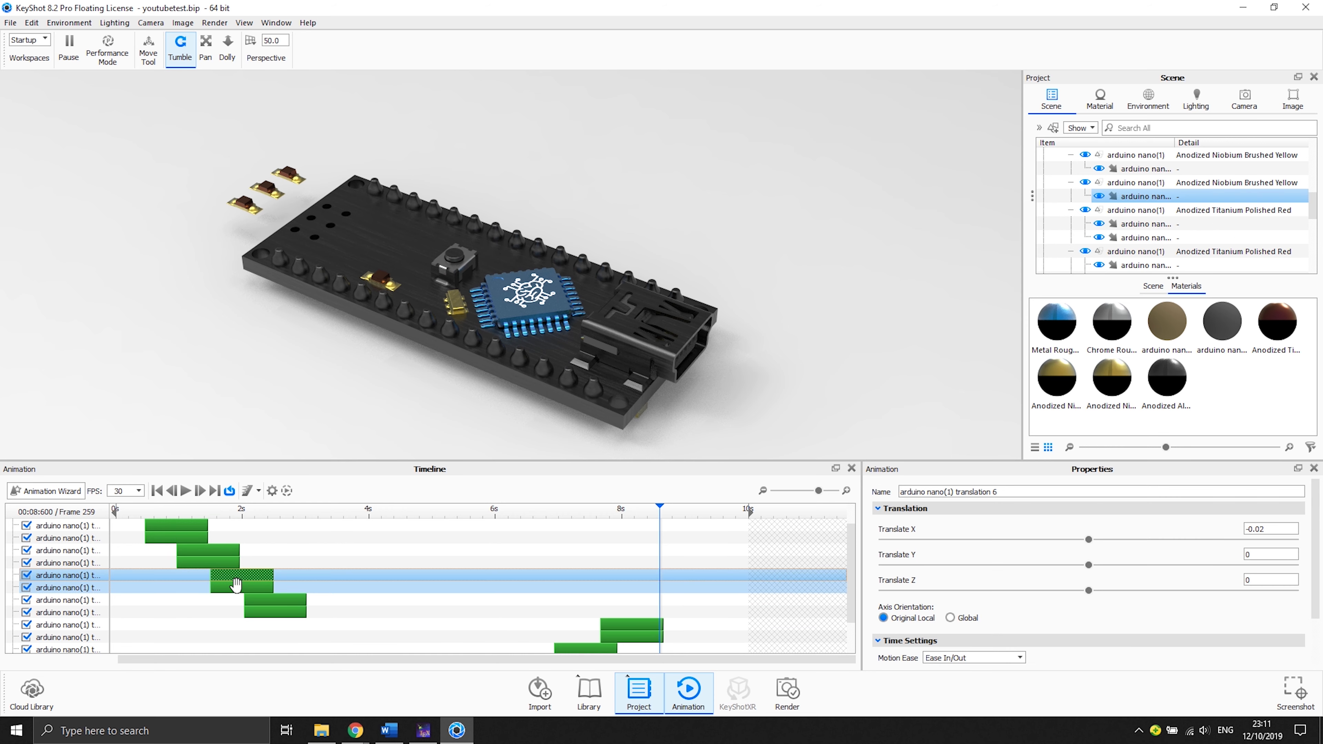
{"action": "right_click", "coordinate": [236, 585]}
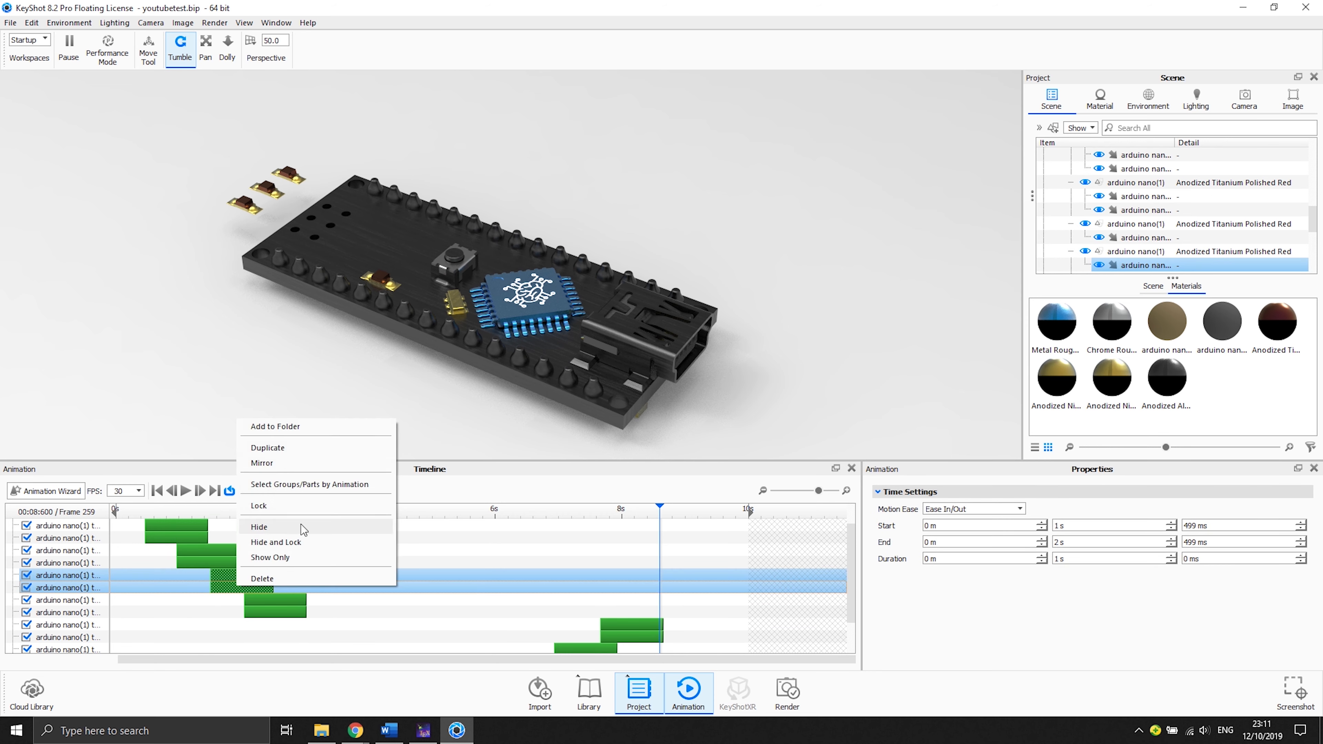
{"action": "left_click", "coordinate": [300, 467]}
{"action": "left_click", "coordinate": [298, 629]}
{"action": "left_click_drag", "start_coordinate": [298, 631], "coordinate": [669, 625]}
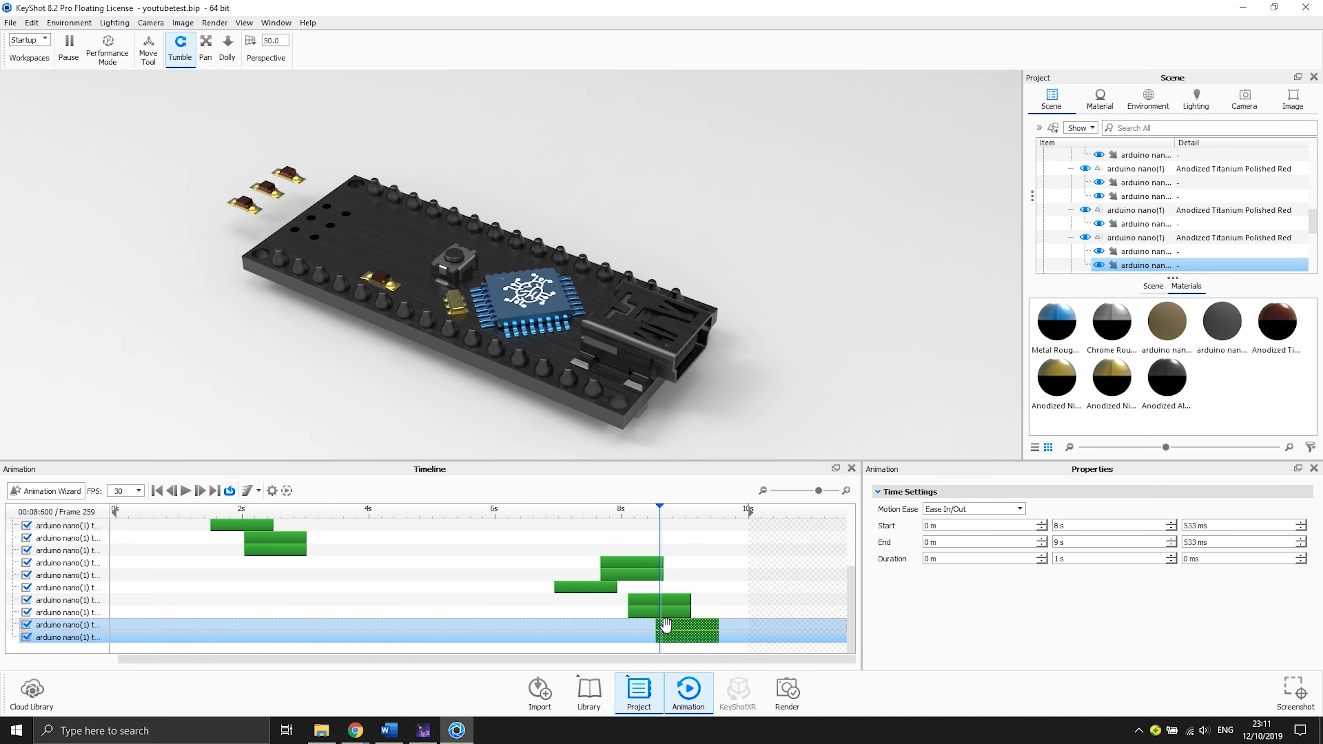
- Mirror the eighth translation clips and move the mirrored clips to start at about 8.8 s
{"action": "left_click", "coordinate": [286, 551]}
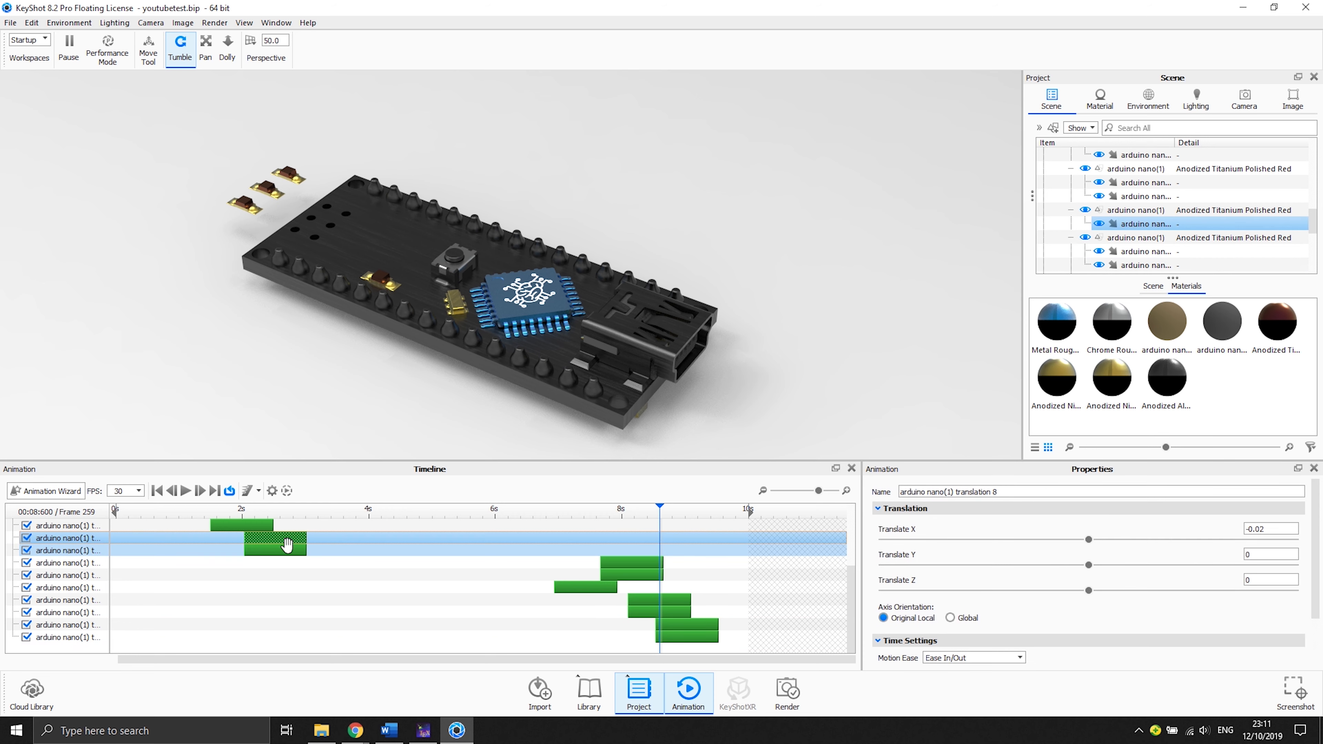
{"action": "right_click", "coordinate": [286, 550]}
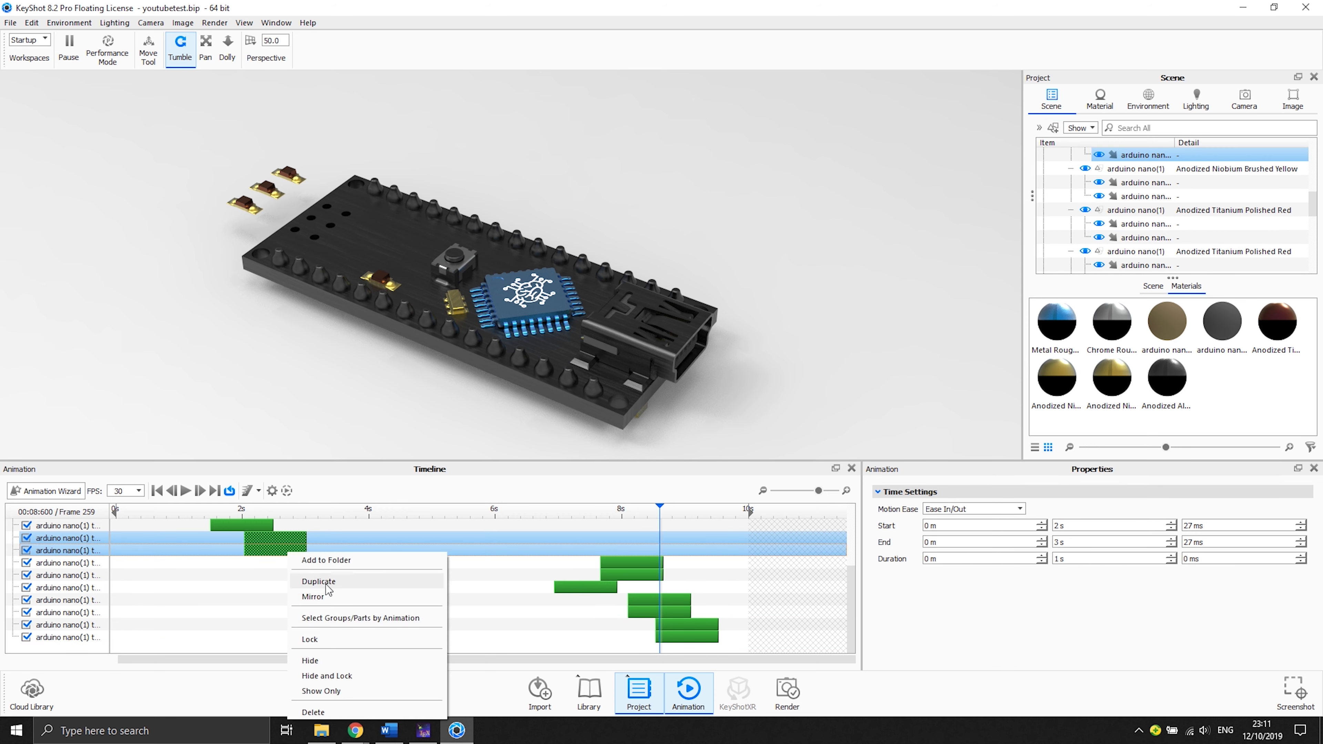
{"action": "left_click", "coordinate": [328, 596]}
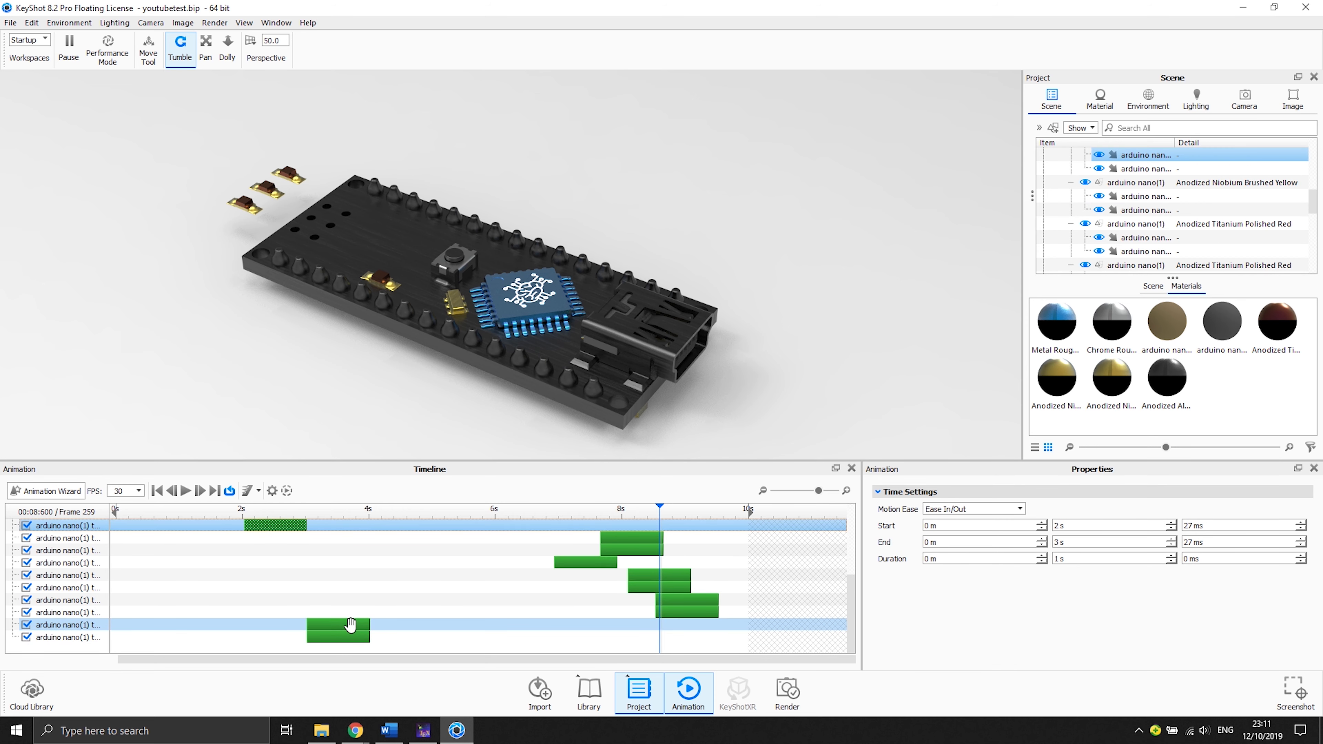
{"action": "left_click", "coordinate": [351, 625]}
{"action": "left_click_drag", "start_coordinate": [334, 637], "coordinate": [693, 637]}
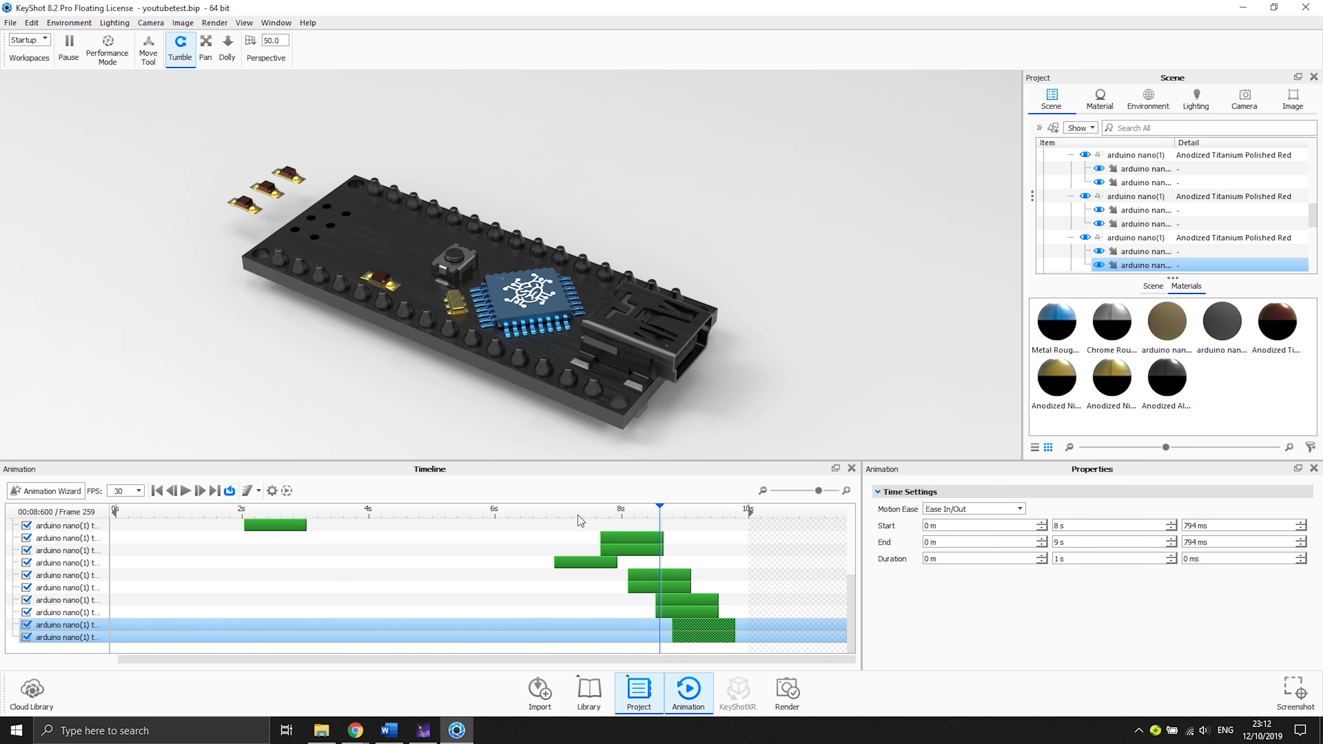
- Play and scrub the animation to preview the parts lifting off and returning to the board
{"action": "left_click_drag", "start_coordinate": [566, 514], "coordinate": [514, 514]}
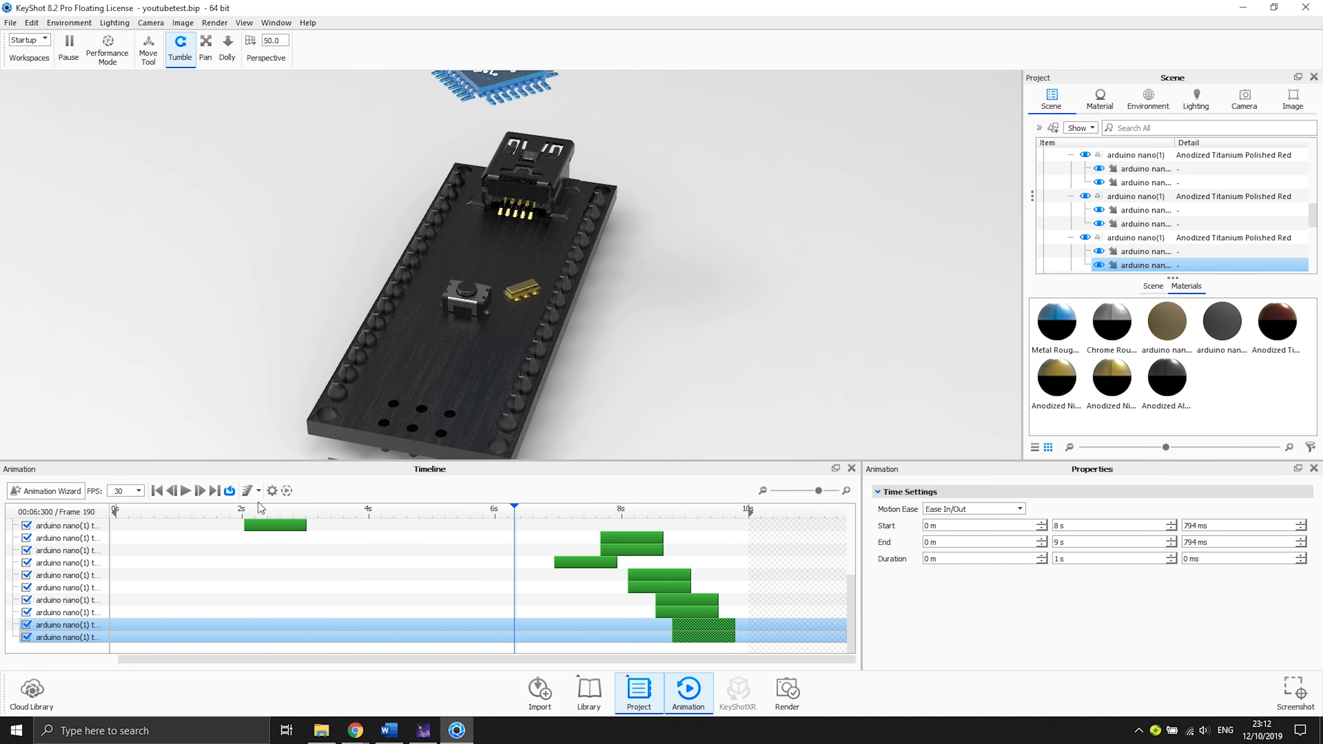
{"action": "left_click", "coordinate": [187, 491]}
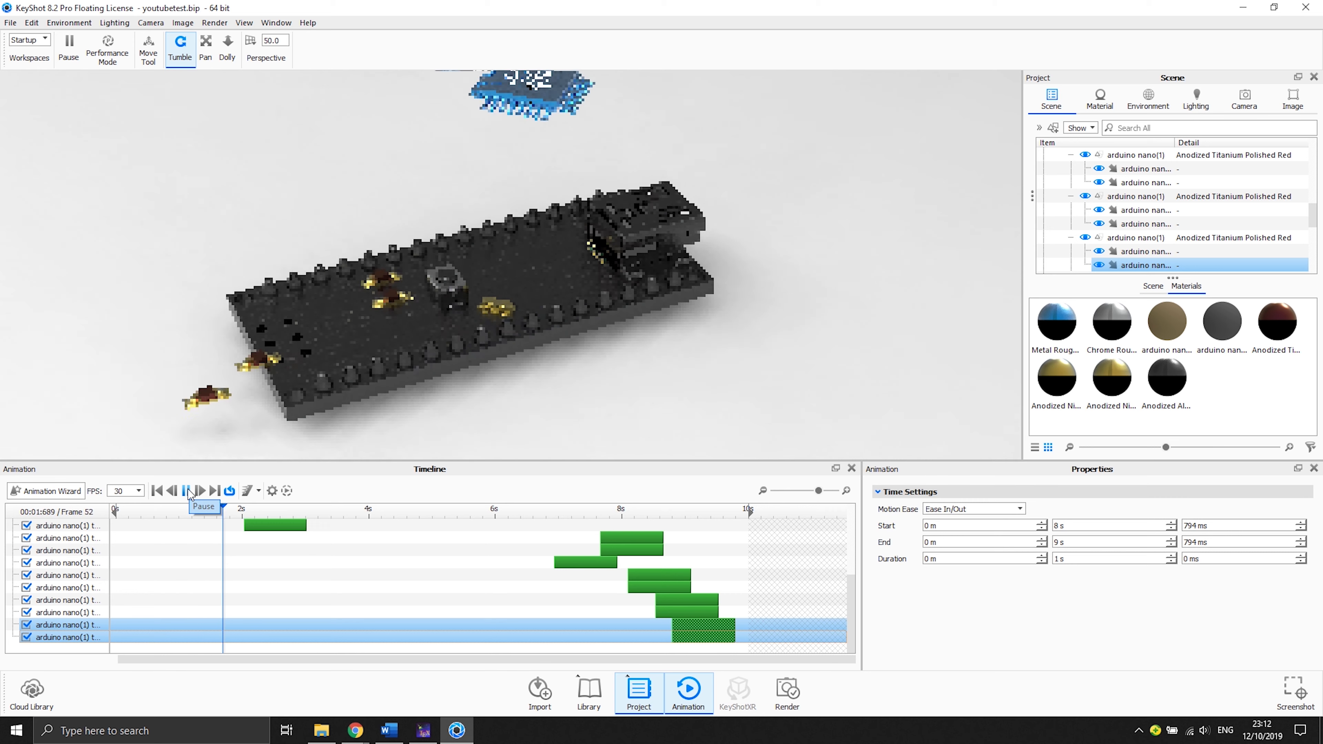
{"action": "left_click", "coordinate": [187, 492]}
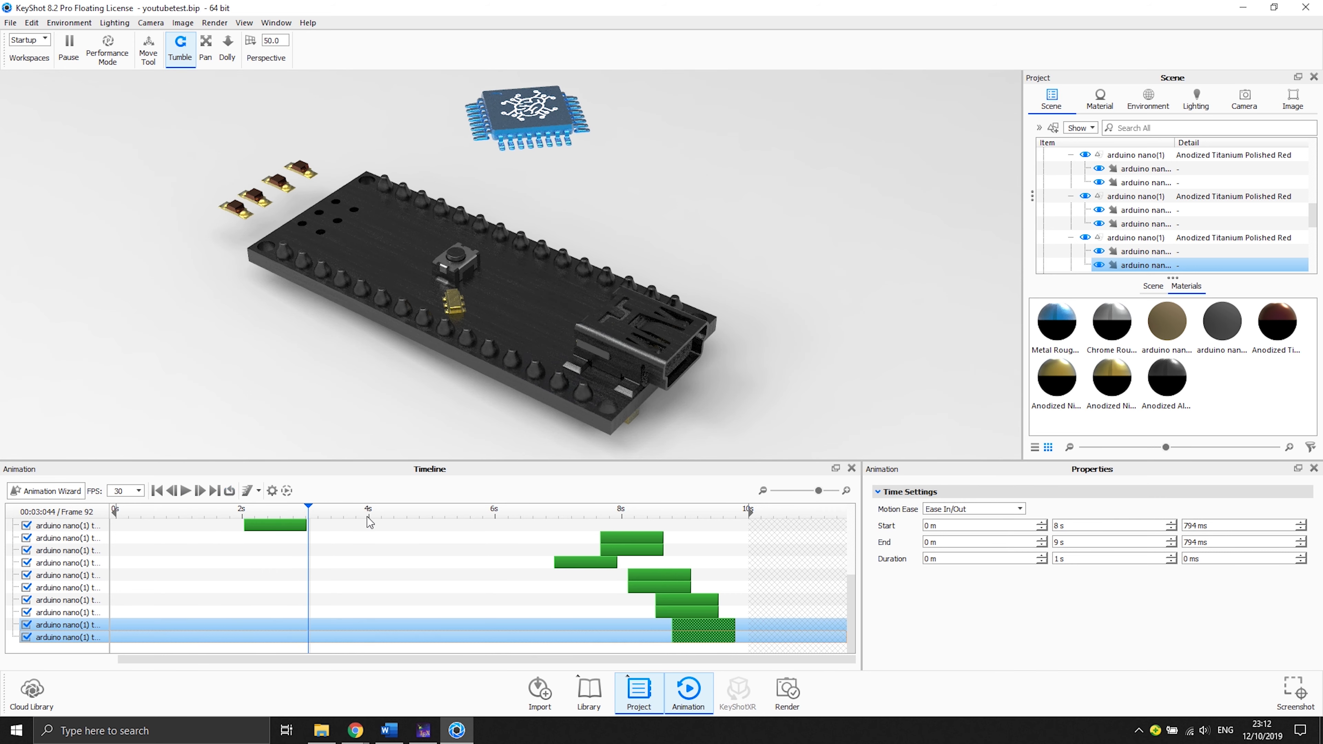
{"action": "left_click", "coordinate": [539, 563], "text": "ctrl"}
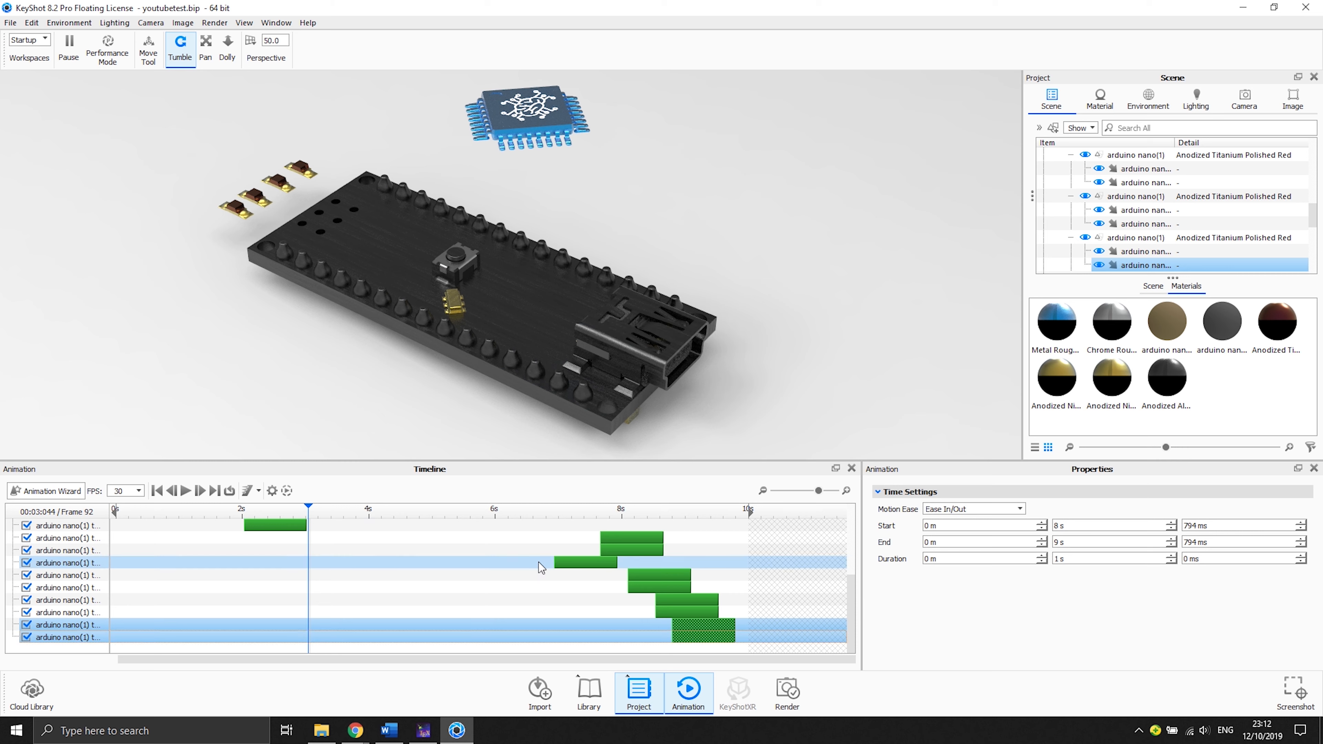
{"action": "scroll", "coordinate": [251, 518], "scroll_direction": "up", "scroll_amount": 2}
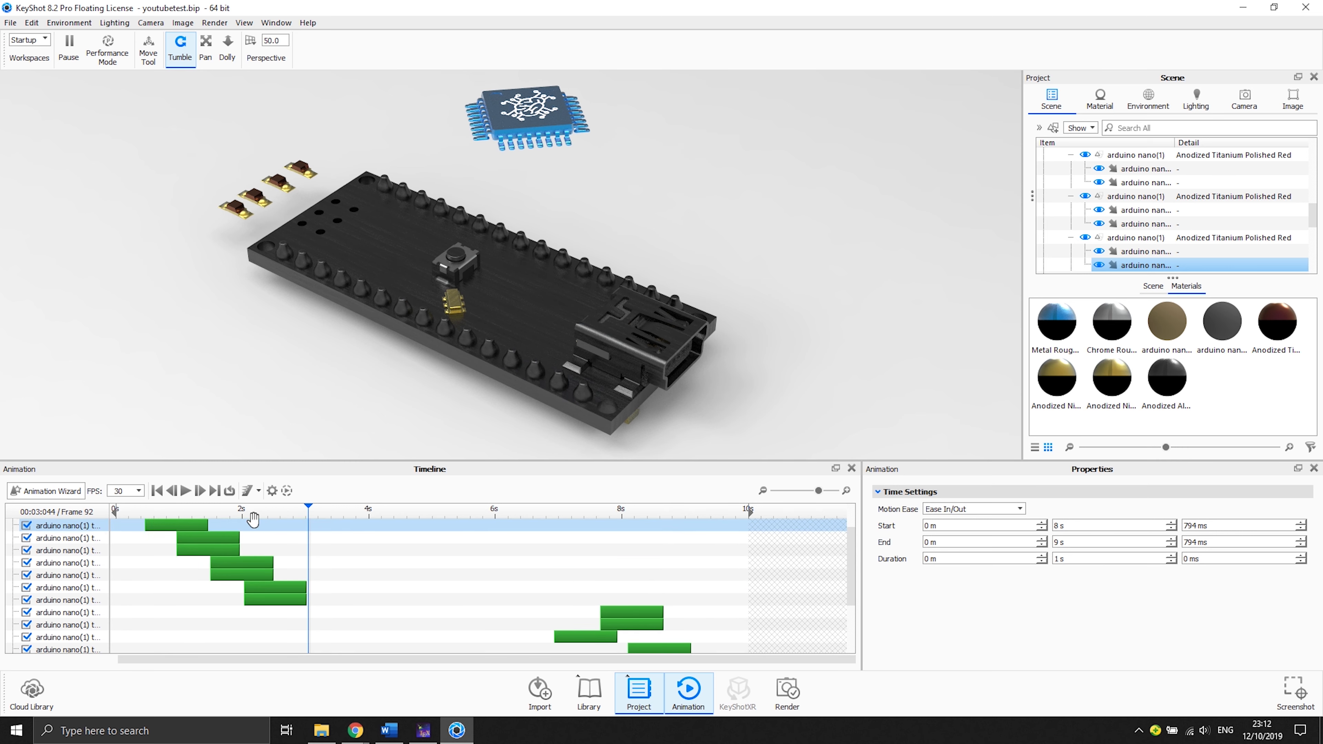
{"action": "left_click_drag", "start_coordinate": [188, 514], "coordinate": [295, 516]}
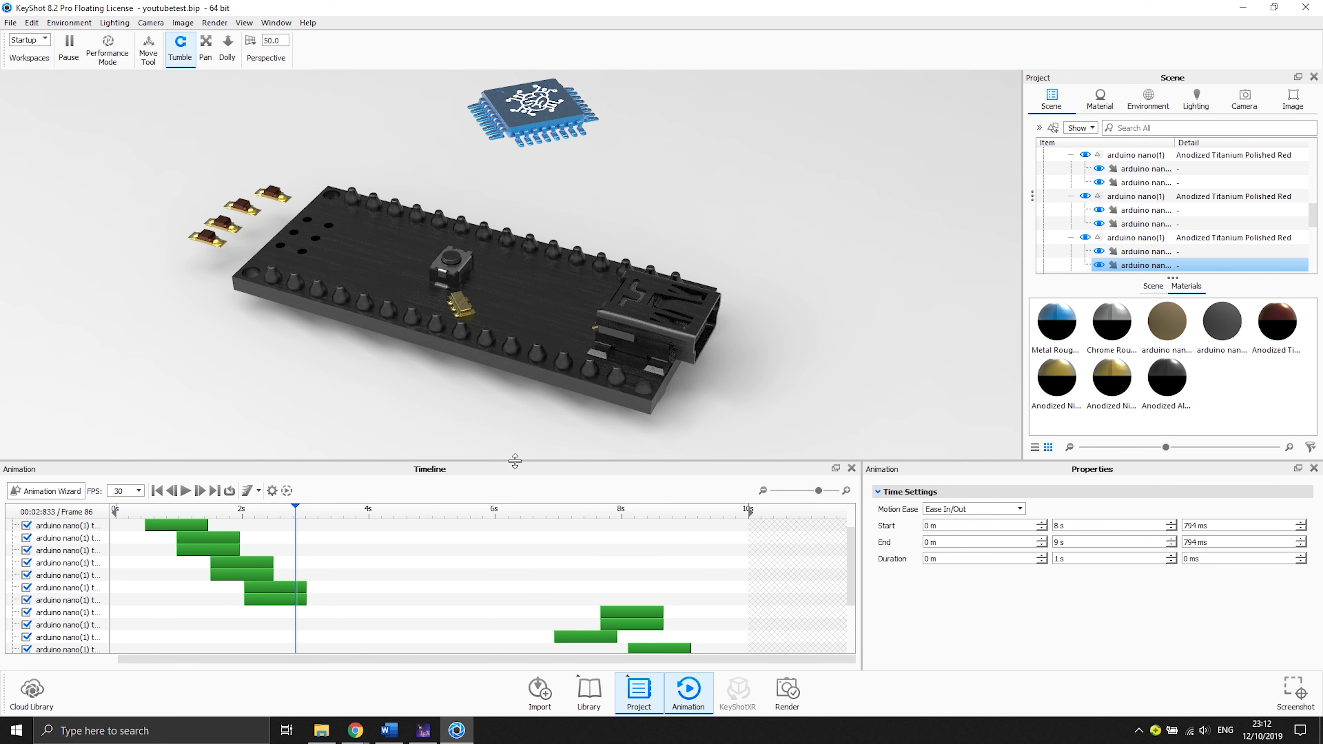
{"action": "left_click_drag", "start_coordinate": [515, 461], "coordinate": [516, 454]}
{"action": "scroll", "coordinate": [478, 560], "scroll_direction": "down", "scroll_amount": 2}
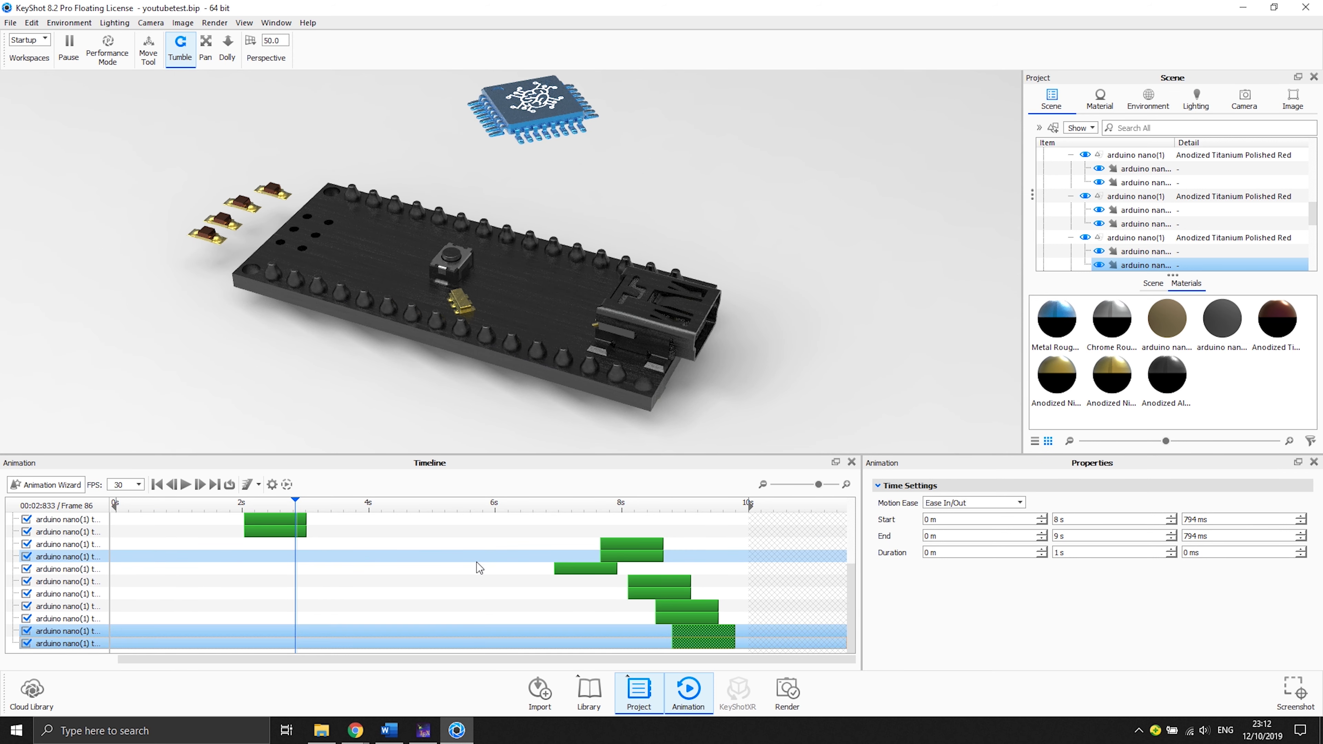
- Start a Fade animation with the Animation Wizard and apply it to the board part of the arduino nano model
{"action": "scroll", "coordinate": [476, 563], "scroll_direction": "up", "scroll_amount": 2}
{"action": "scroll", "coordinate": [1136, 237], "scroll_direction": "up", "scroll_amount": 2}
{"action": "scroll", "coordinate": [1136, 237], "scroll_direction": "up", "scroll_amount": 3}
{"action": "left_click", "coordinate": [49, 484]}
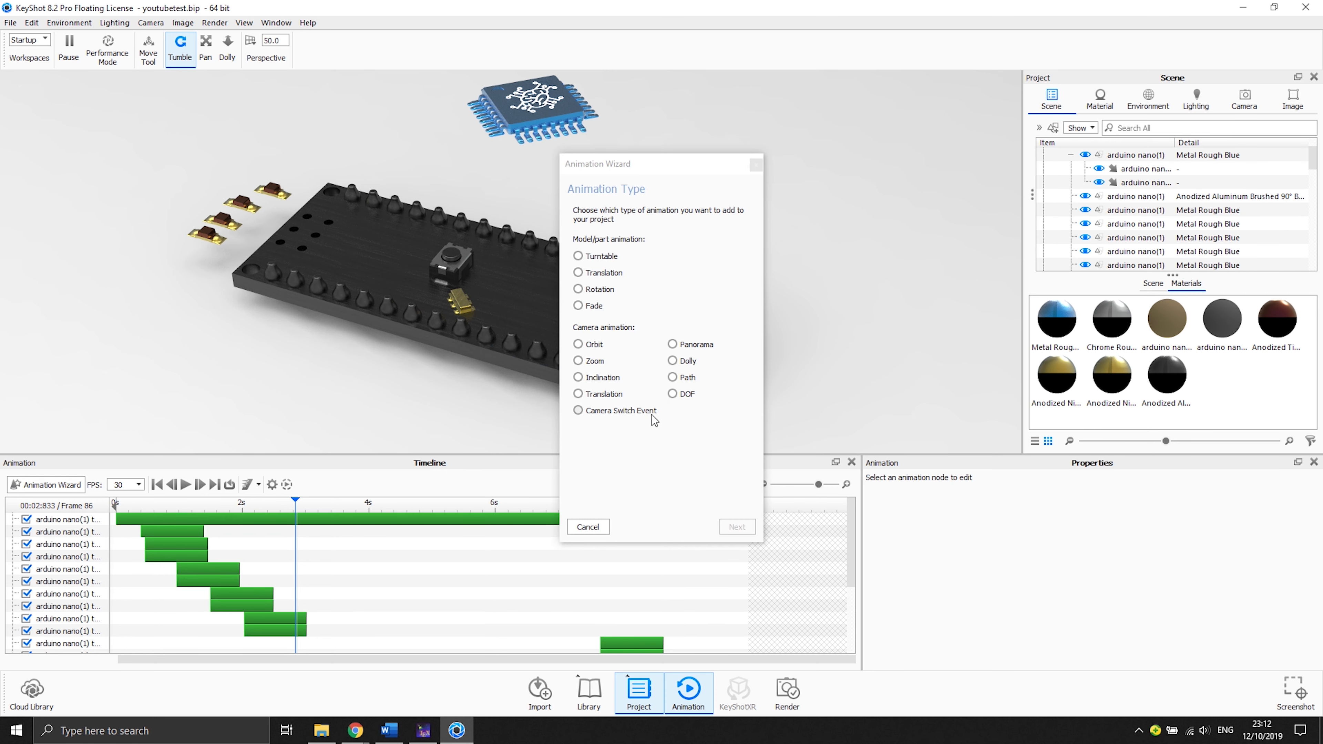
{"action": "left_click", "coordinate": [580, 306]}
{"action": "left_click", "coordinate": [737, 527]}
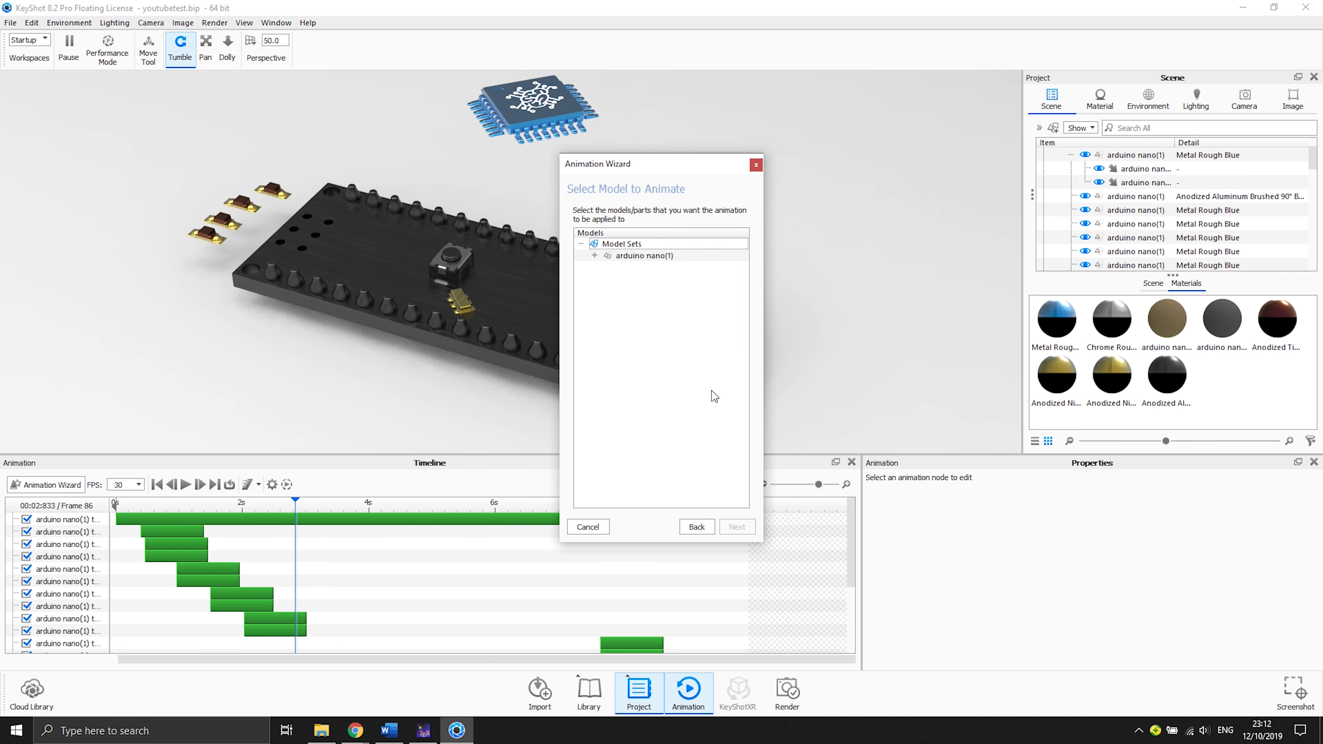
{"action": "left_click", "coordinate": [666, 256]}
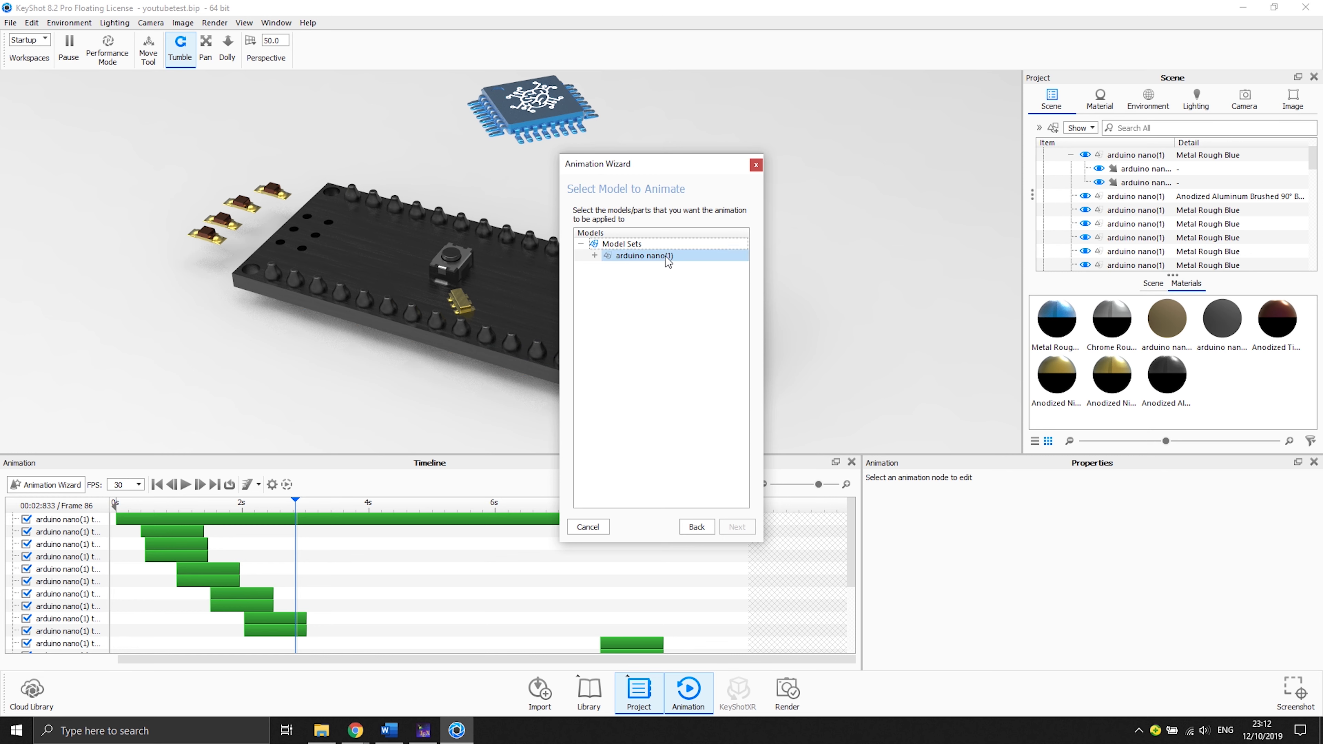
{"action": "left_click", "coordinate": [594, 256]}
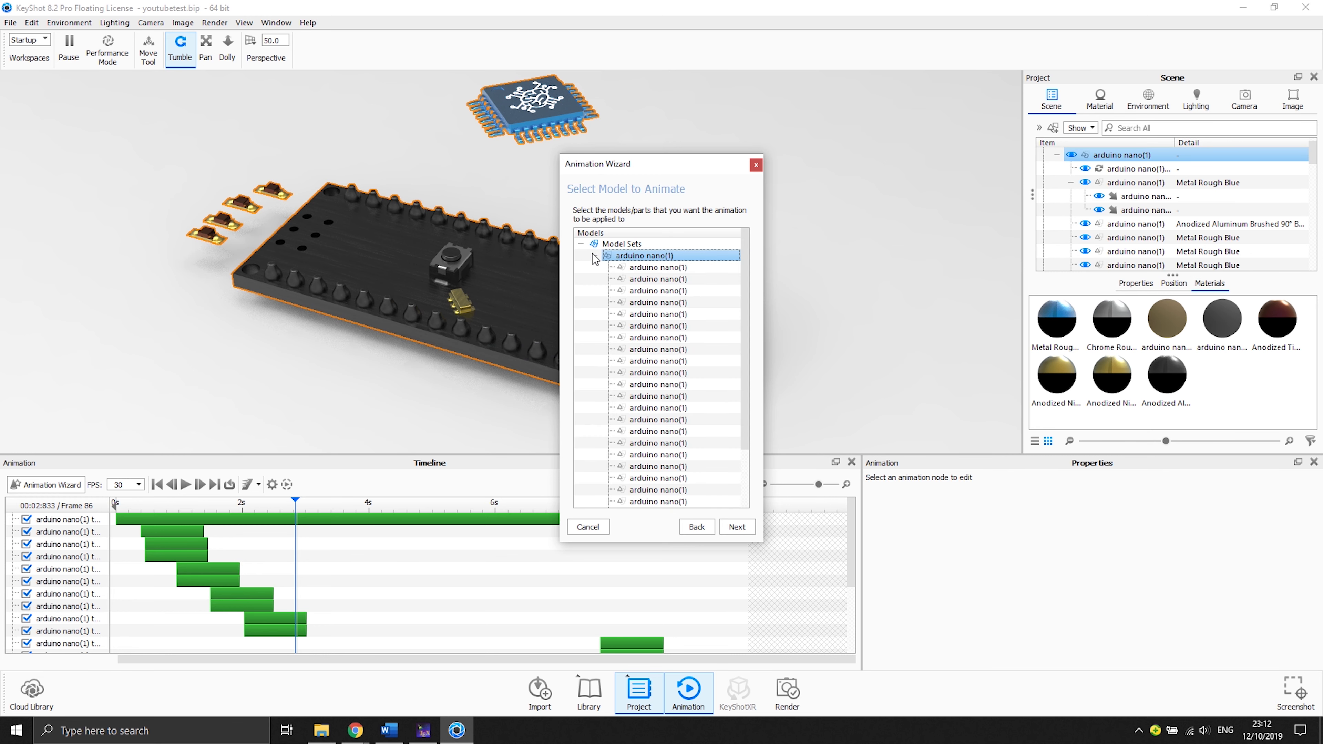
{"action": "left_click", "coordinate": [642, 268]}
{"action": "left_click", "coordinate": [644, 280]}
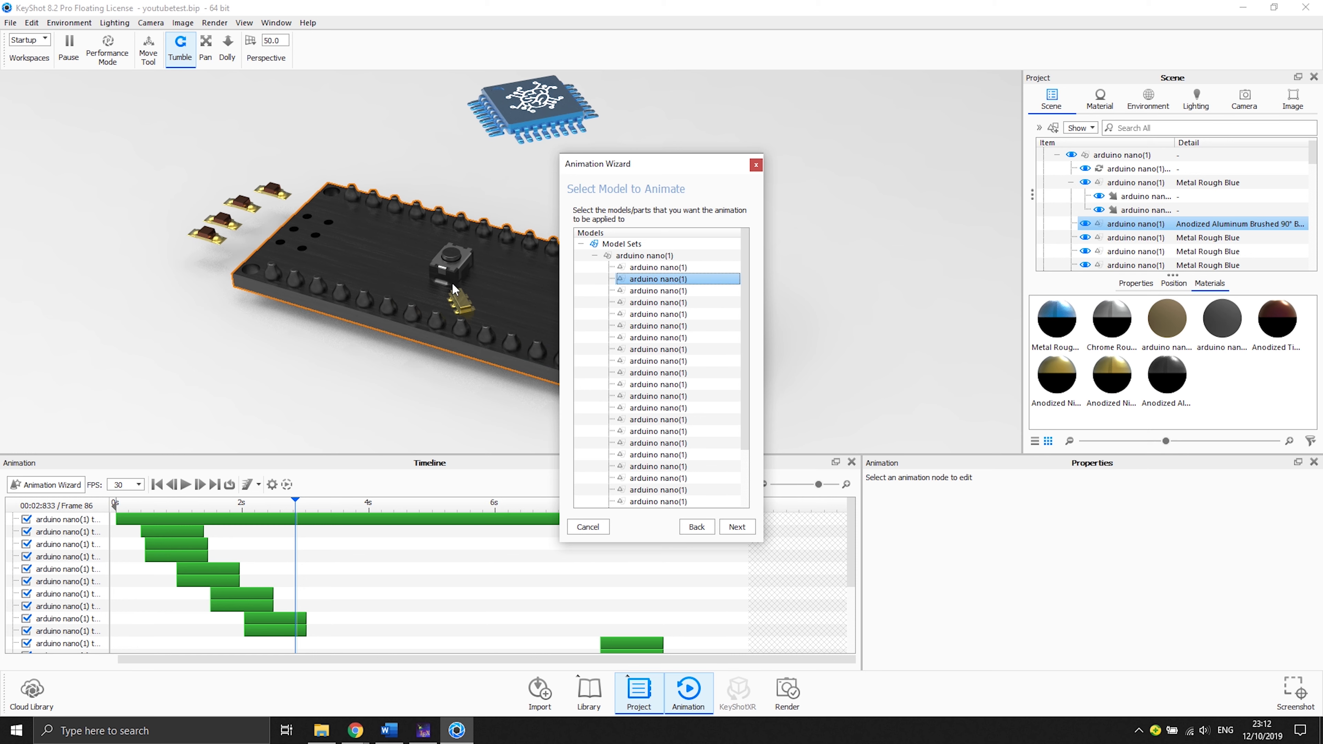
{"action": "left_click", "coordinate": [733, 529]}
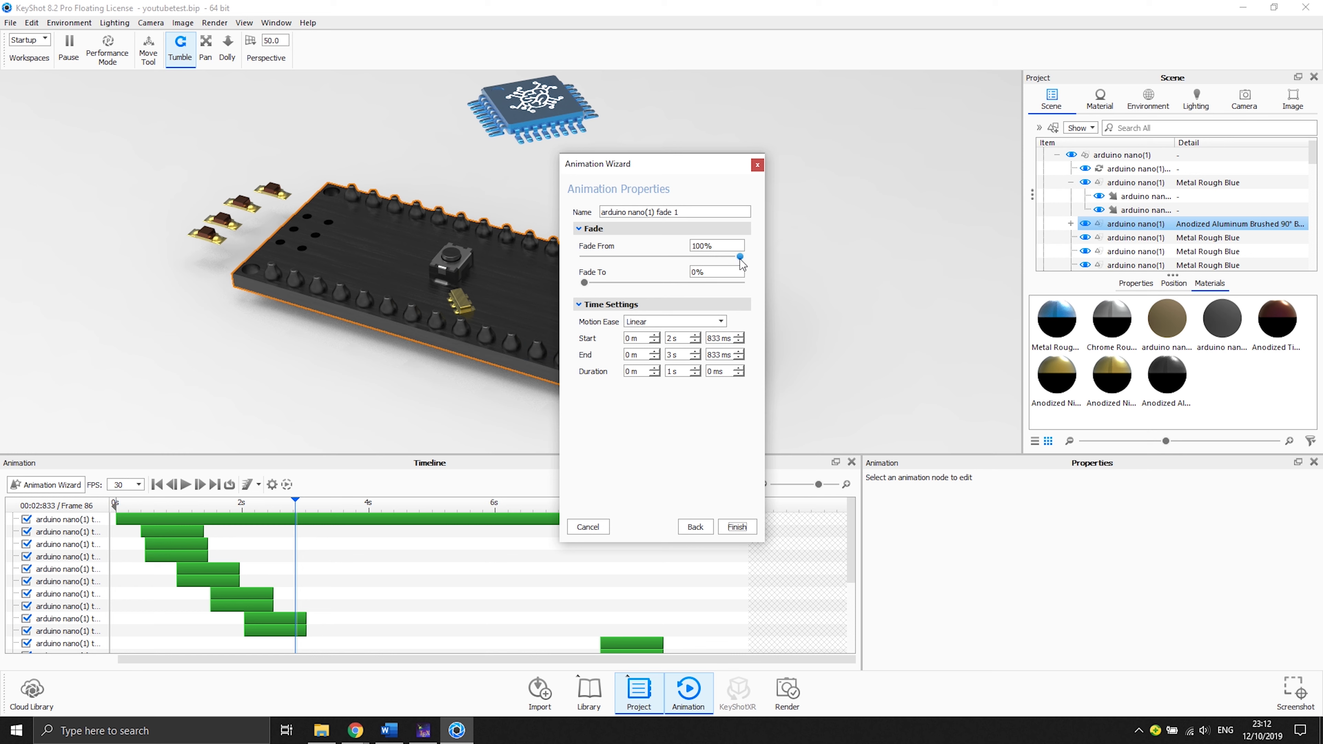
- Set the fade from 100% to 50% with Ease In/Out motion and finish the wizard
{"action": "left_click_drag", "start_coordinate": [740, 263], "coordinate": [757, 264]}
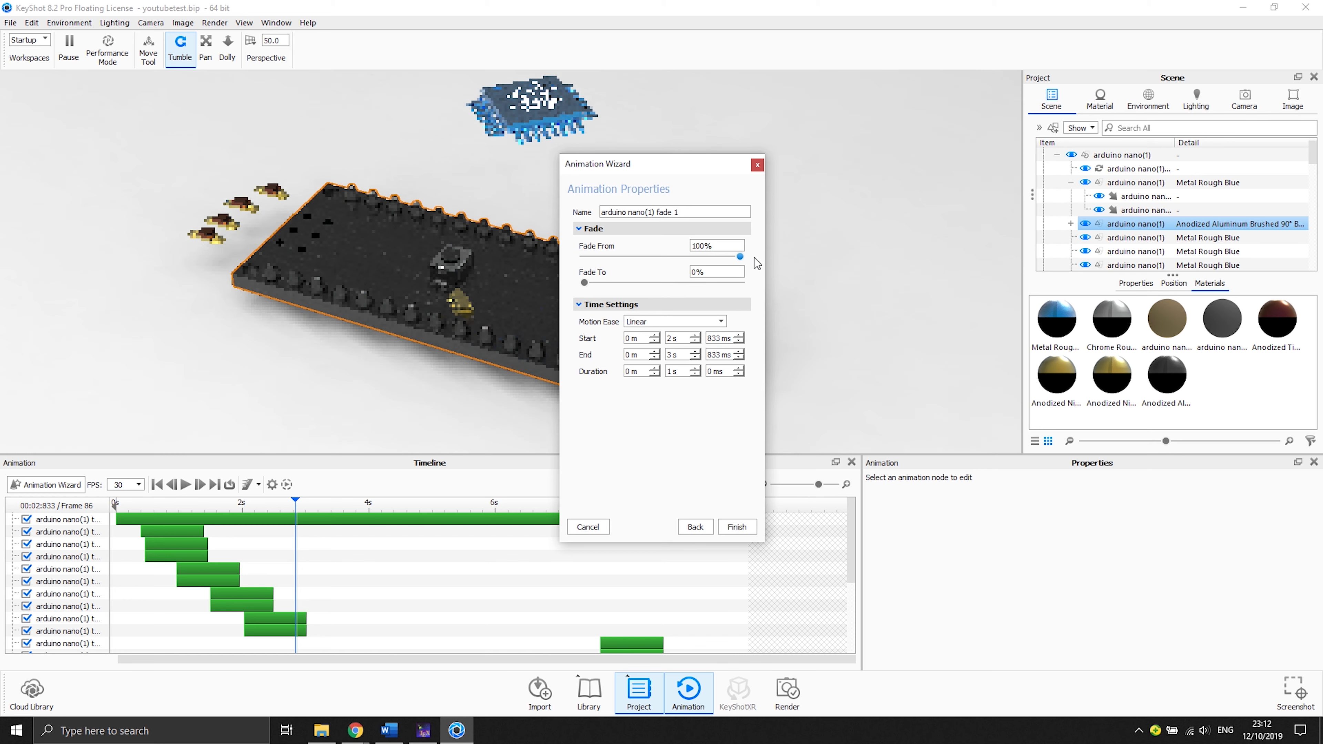
{"action": "left_click_drag", "start_coordinate": [606, 285], "coordinate": [664, 285]}
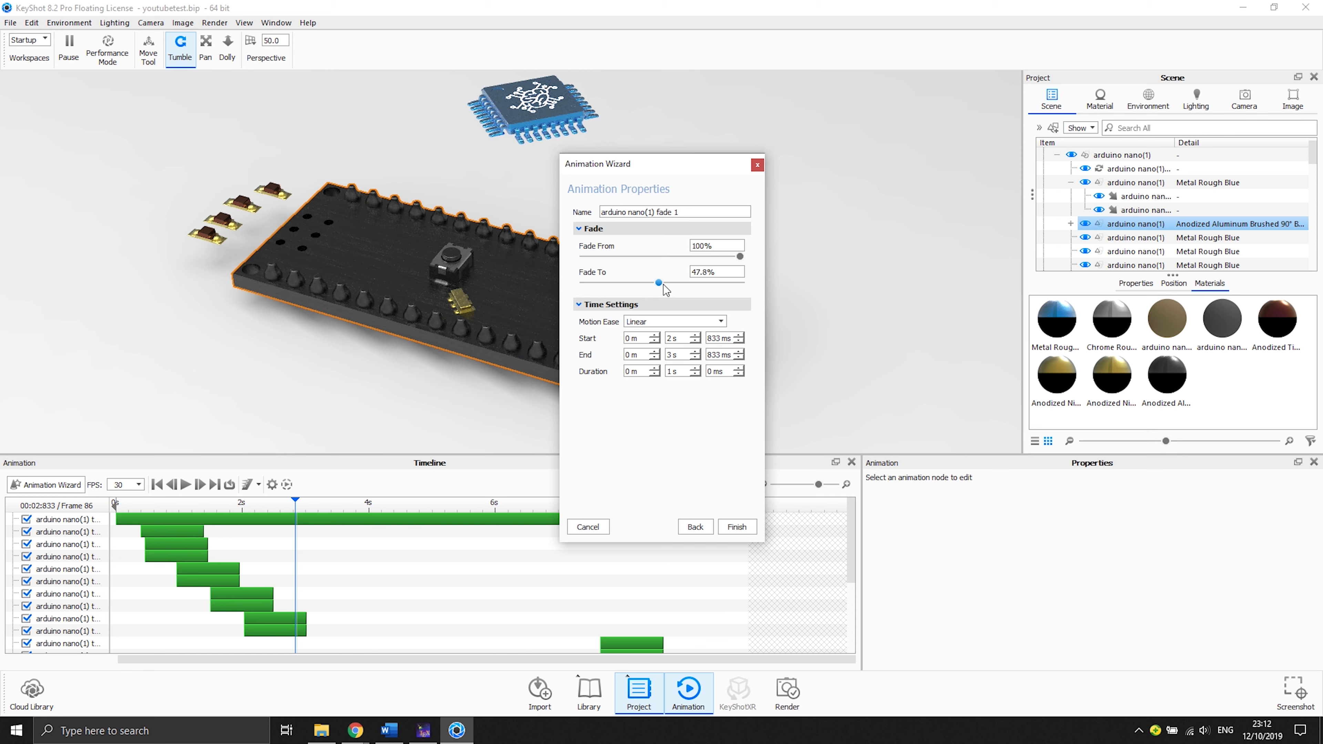
{"action": "double_click", "coordinate": [697, 272]}
{"action": "left_click", "coordinate": [677, 321]}
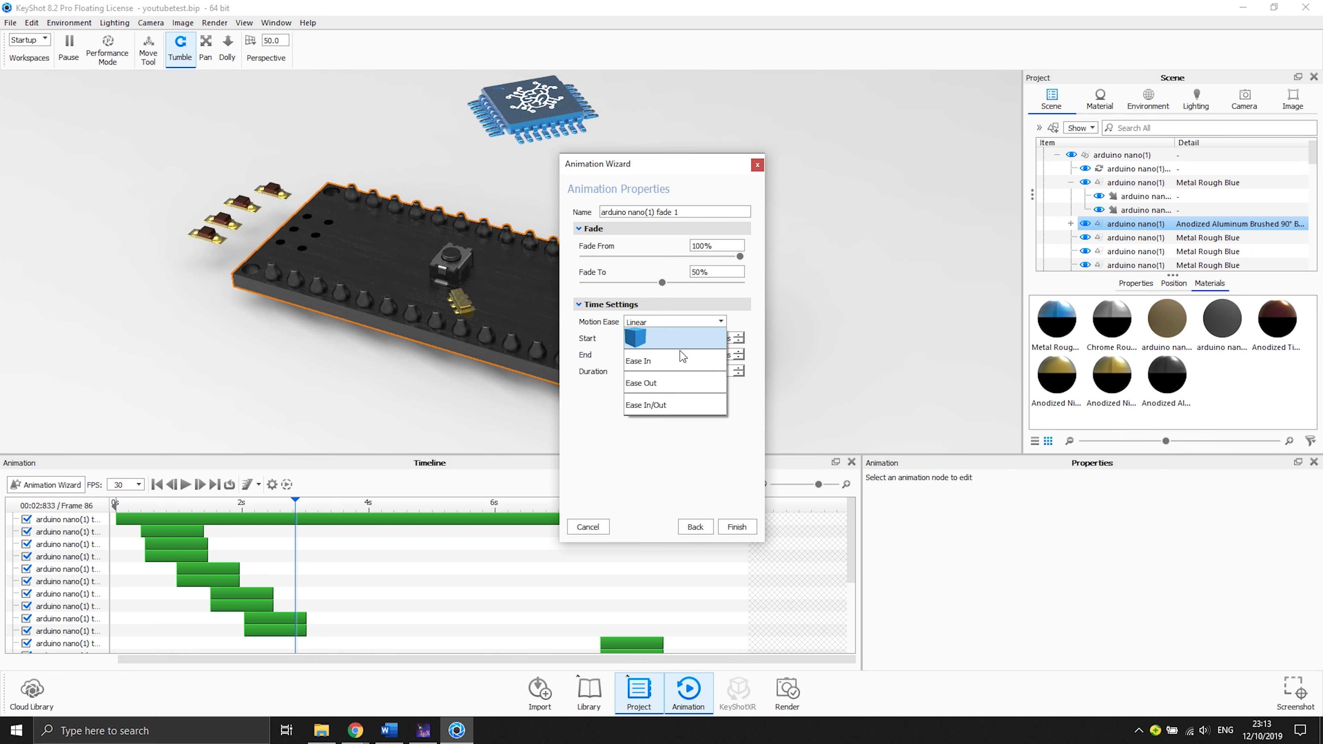
{"action": "left_click", "coordinate": [677, 401]}
{"action": "left_click", "coordinate": [732, 528]}
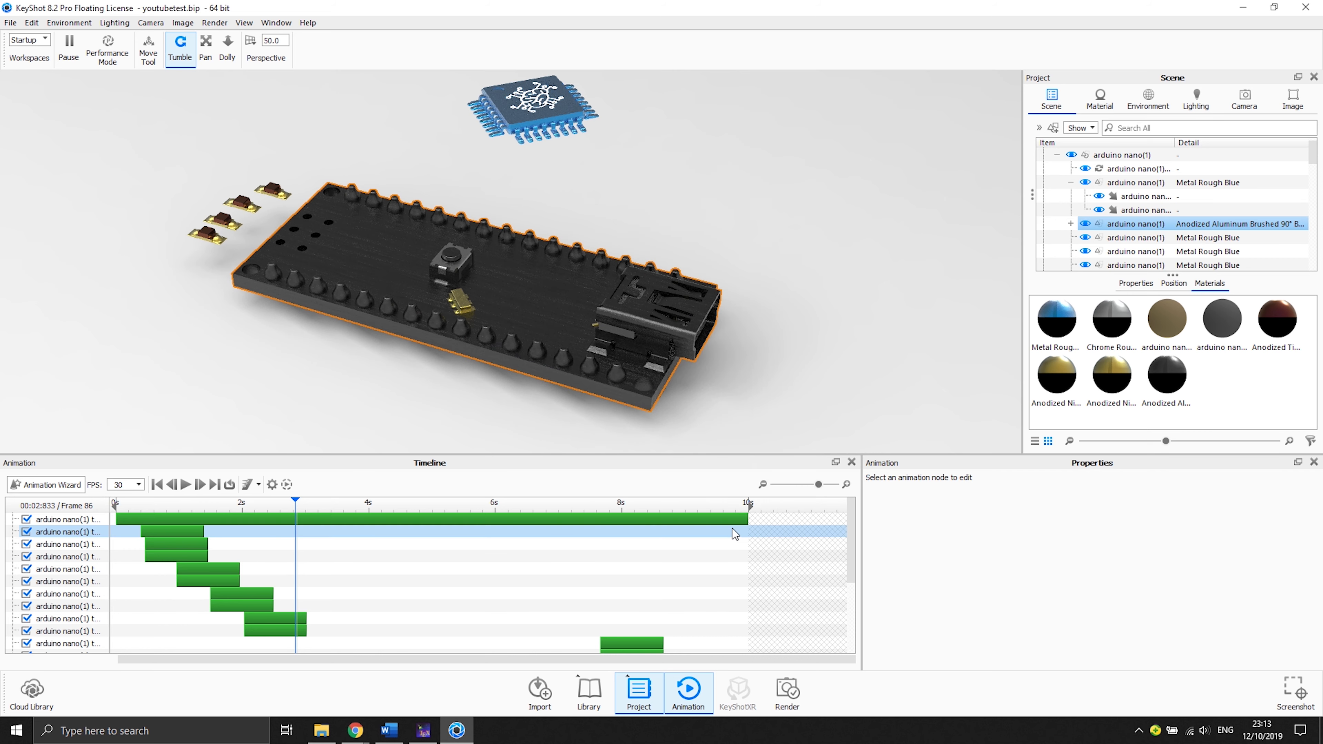
- Move the board's fade clip to start at about 1.7 s and extend it to end at about 4.1 s
{"action": "scroll", "coordinate": [540, 585], "scroll_direction": "down", "scroll_amount": 3}
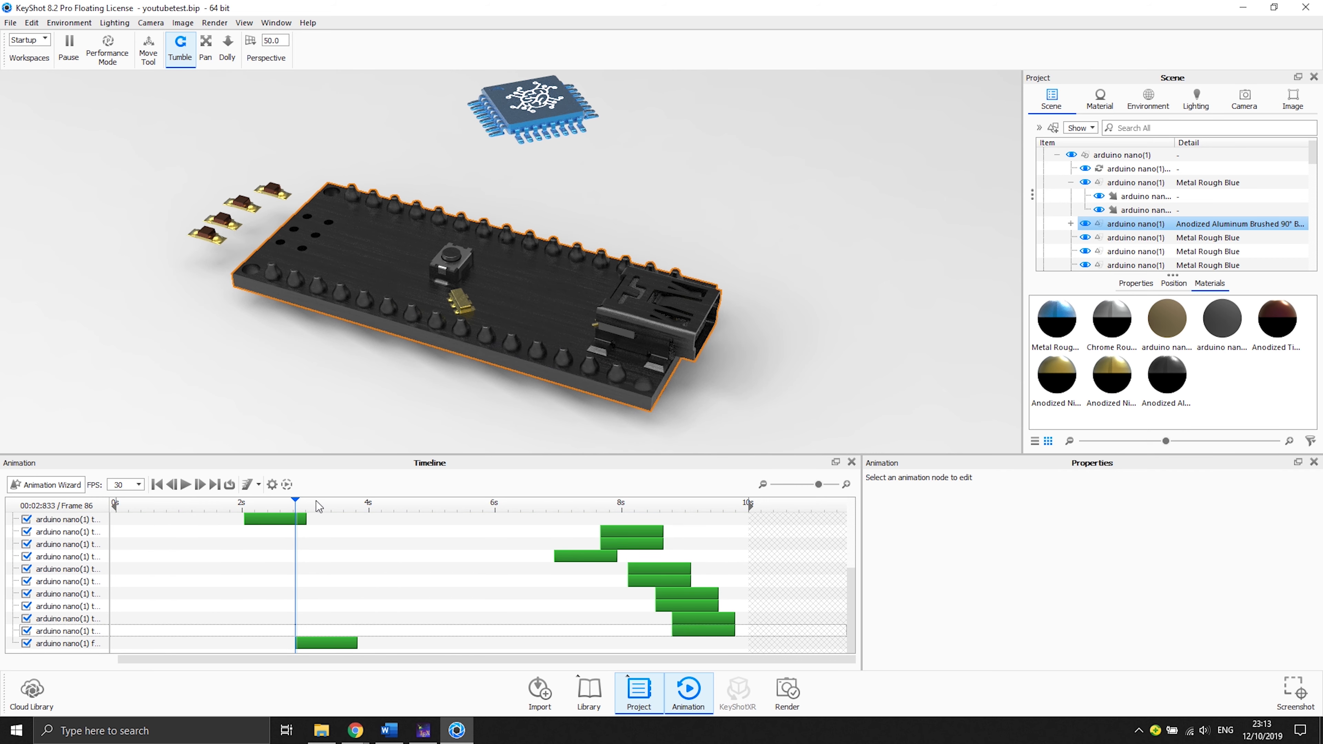
{"action": "mouse_move", "coordinate": [300, 504]}
{"action": "left_mouse_down"}
{"action": "mouse_move", "coordinate": [364, 501]}
{"action": "mouse_move", "coordinate": [313, 502]}
{"action": "left_mouse_up"}
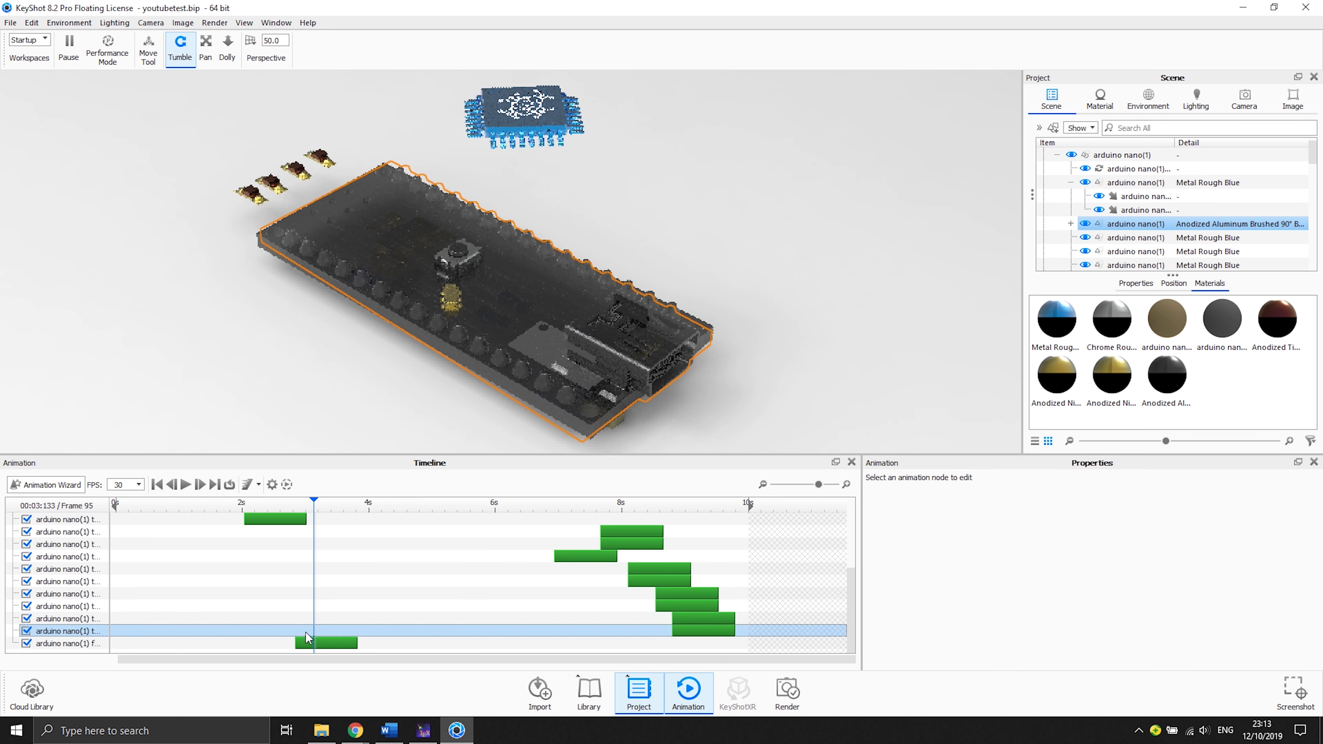
{"action": "left_click_drag", "start_coordinate": [293, 643], "coordinate": [222, 642]}
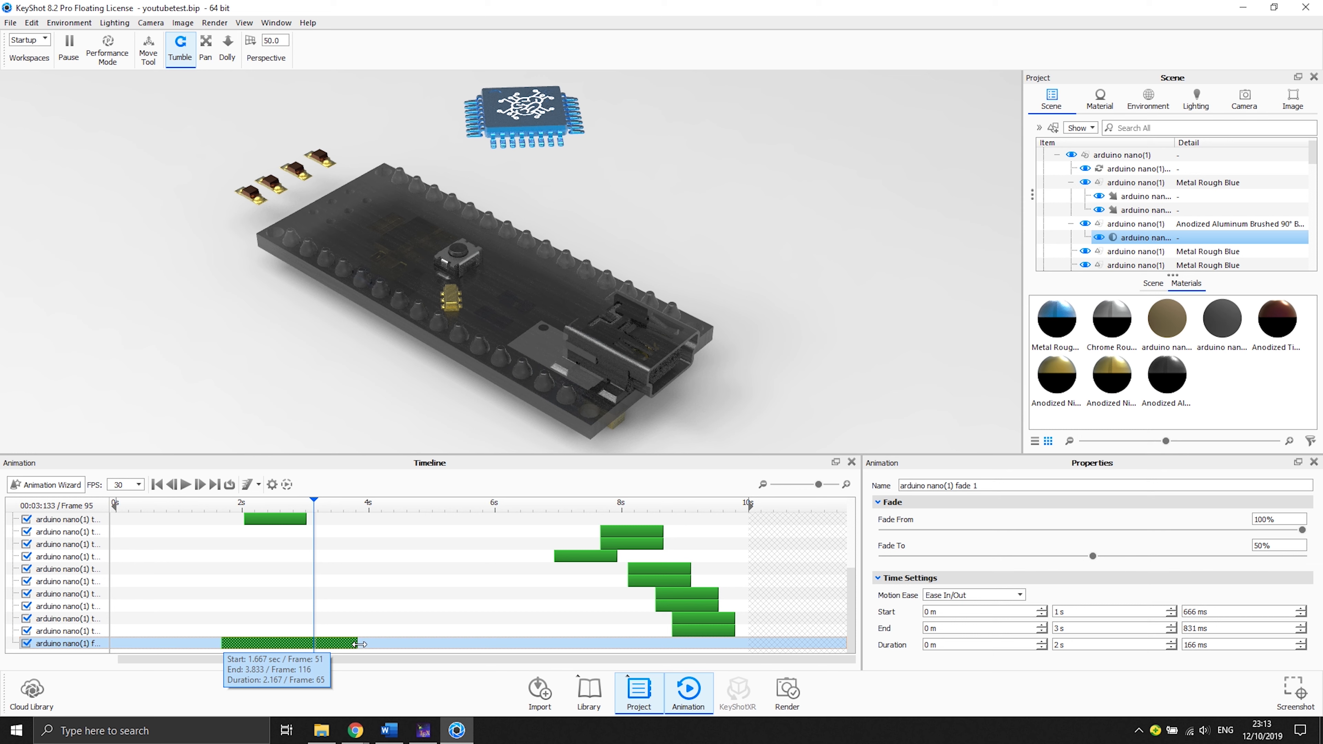
{"action": "left_click_drag", "start_coordinate": [359, 644], "coordinate": [375, 644]}
- Mirror the fade clip and move the mirrored clip to start at about 7.1 s
{"action": "right_click", "coordinate": [352, 644]}
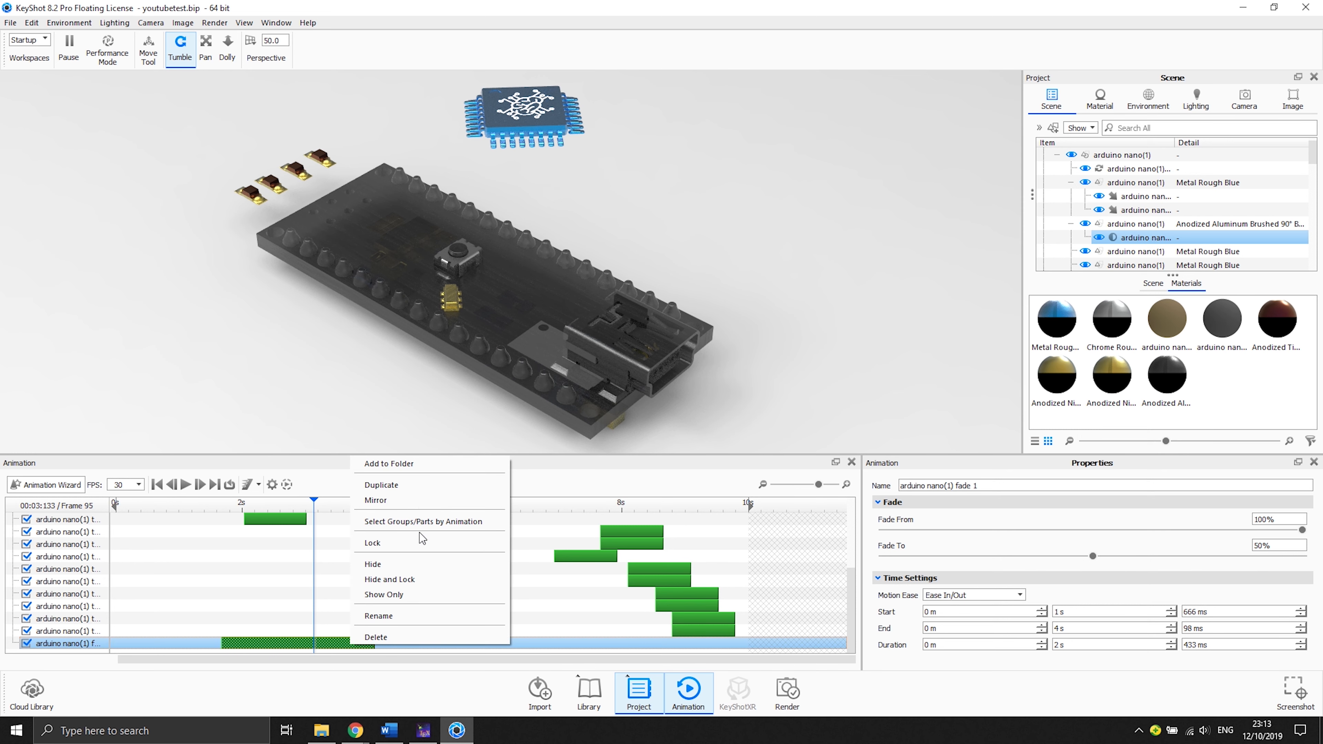
{"action": "left_click", "coordinate": [415, 505]}
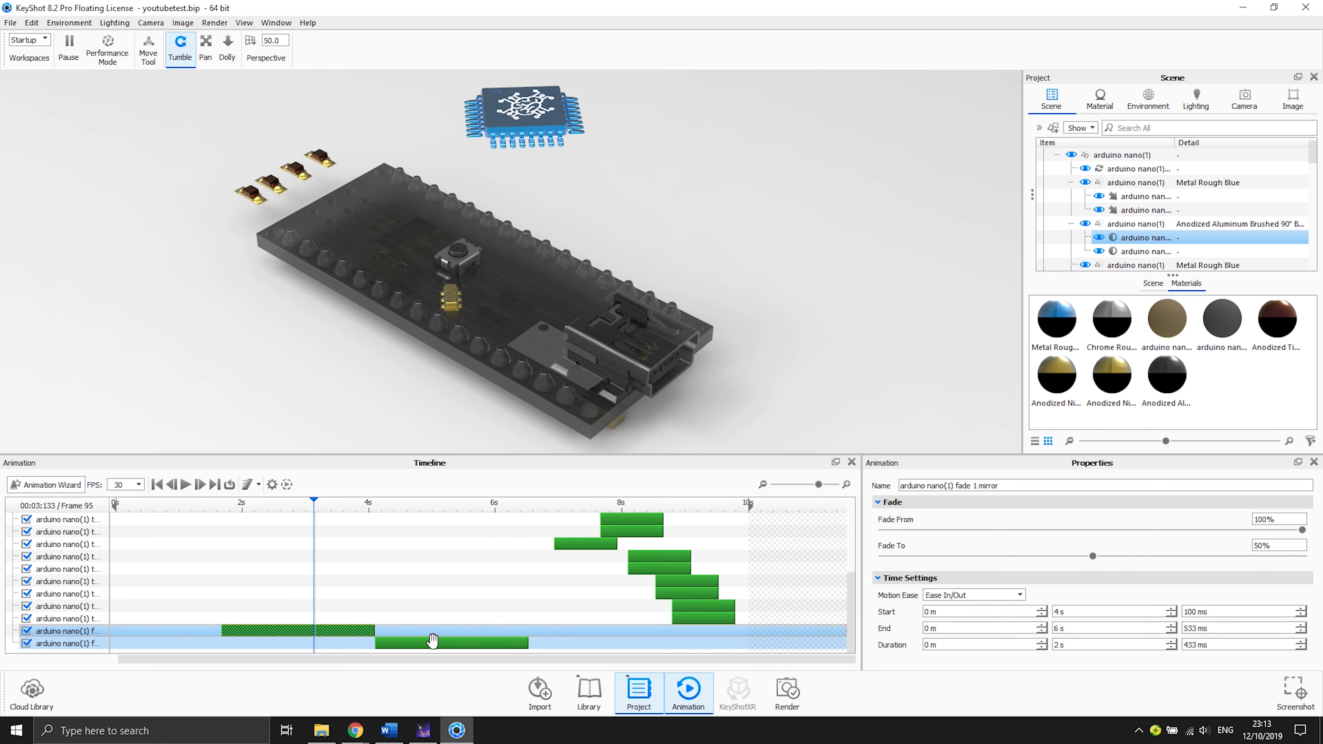
{"action": "left_click_drag", "start_coordinate": [432, 643], "coordinate": [625, 645]}
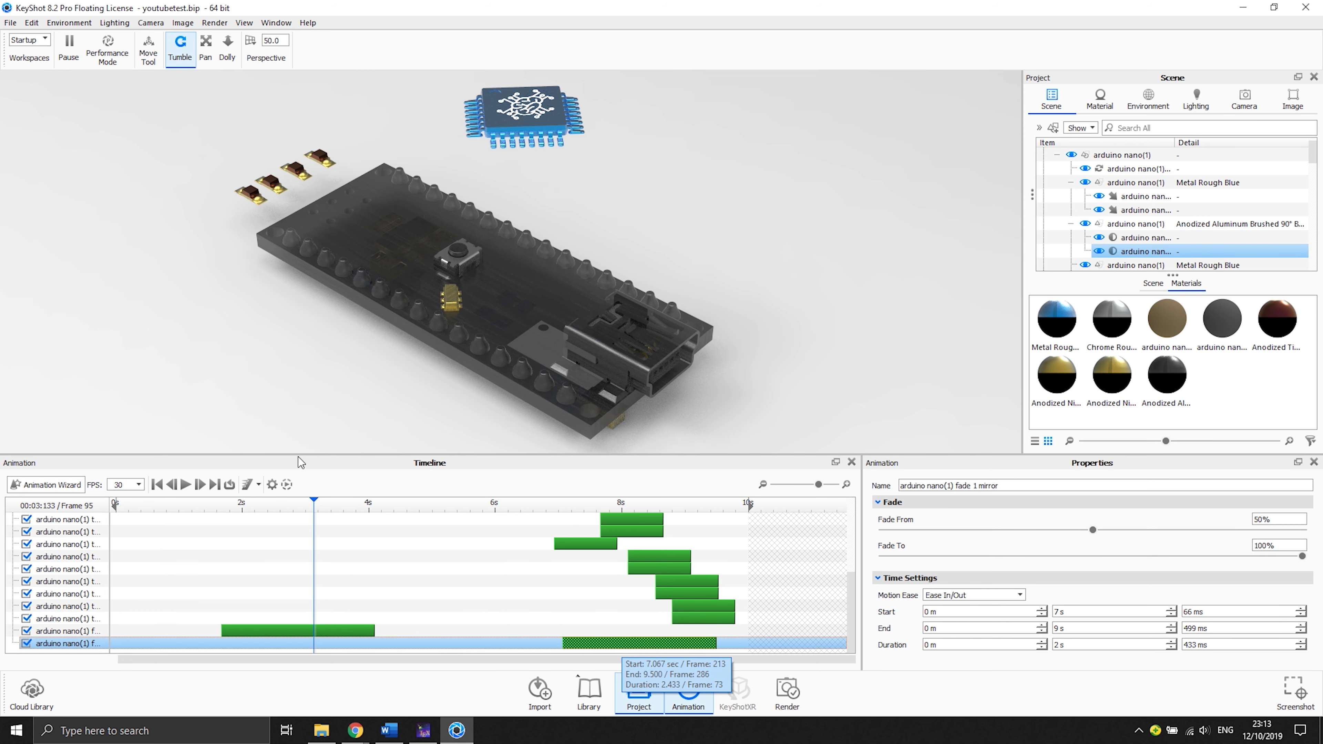
- Set the first fade clip's Fade To value to 40% and preview the fade along the timeline
{"action": "left_click_drag", "start_coordinate": [208, 505], "coordinate": [419, 504]}
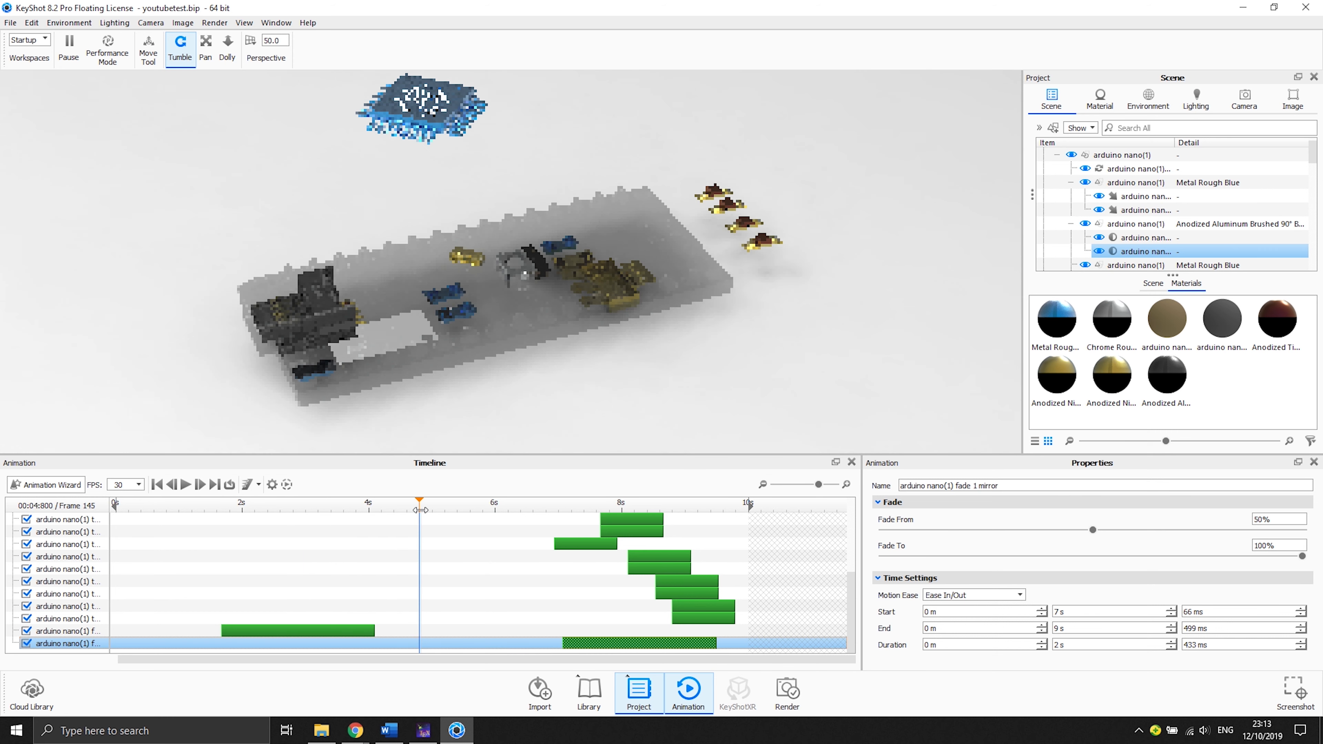
{"action": "left_click", "coordinate": [346, 630]}
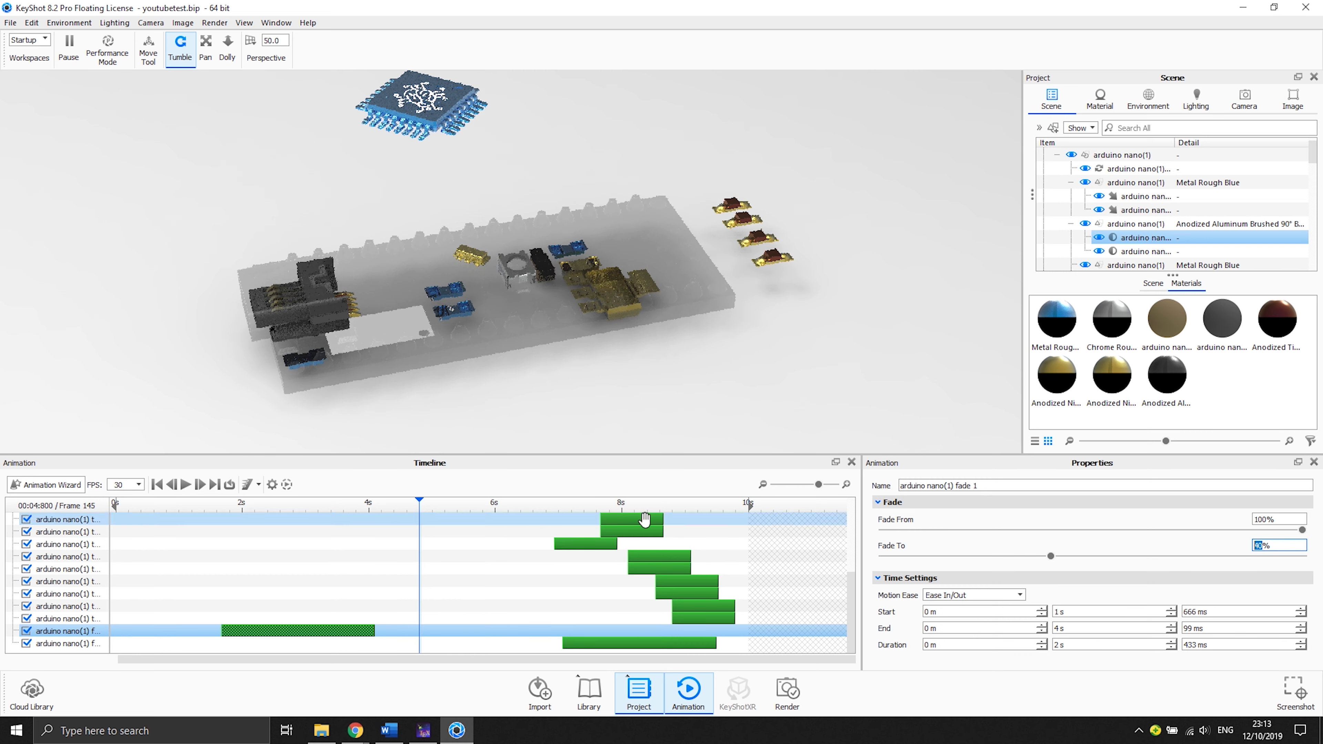
{"action": "left_click", "coordinate": [201, 503]}
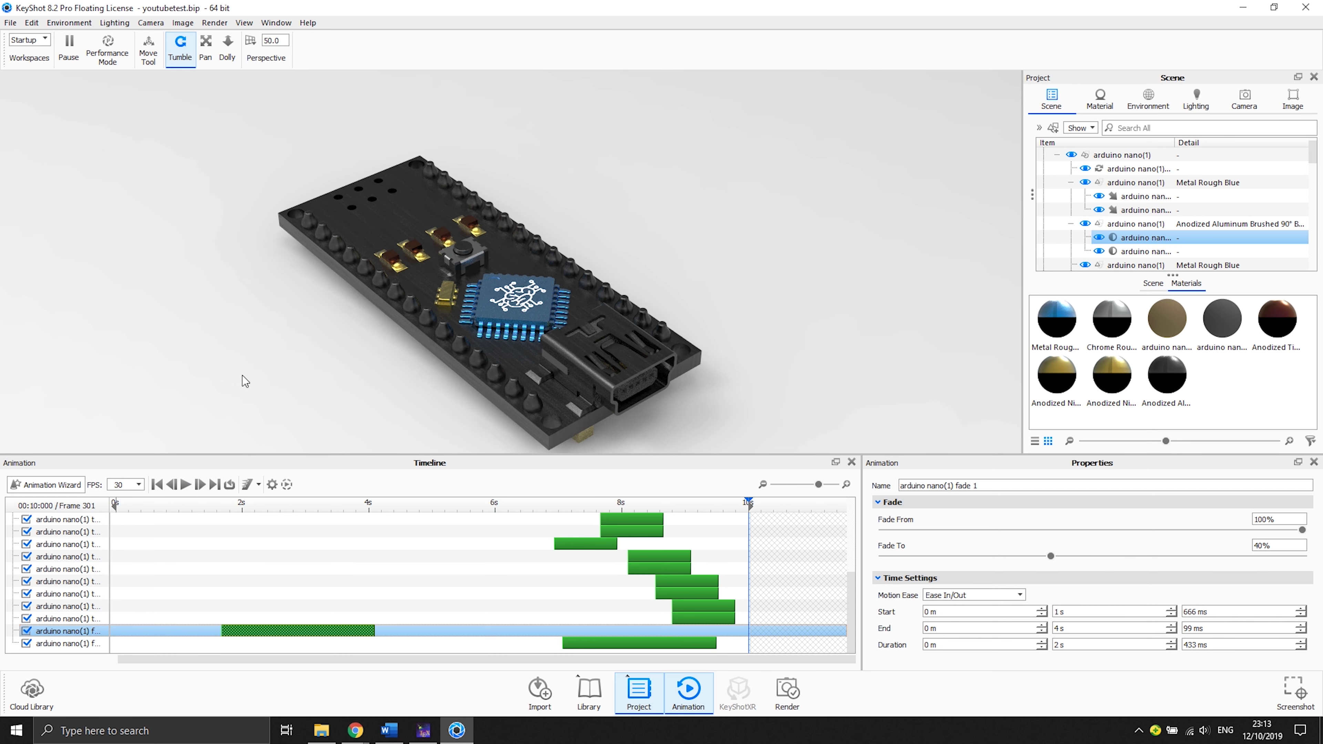
{"action": "left_click_drag", "start_coordinate": [231, 504], "coordinate": [673, 543]}
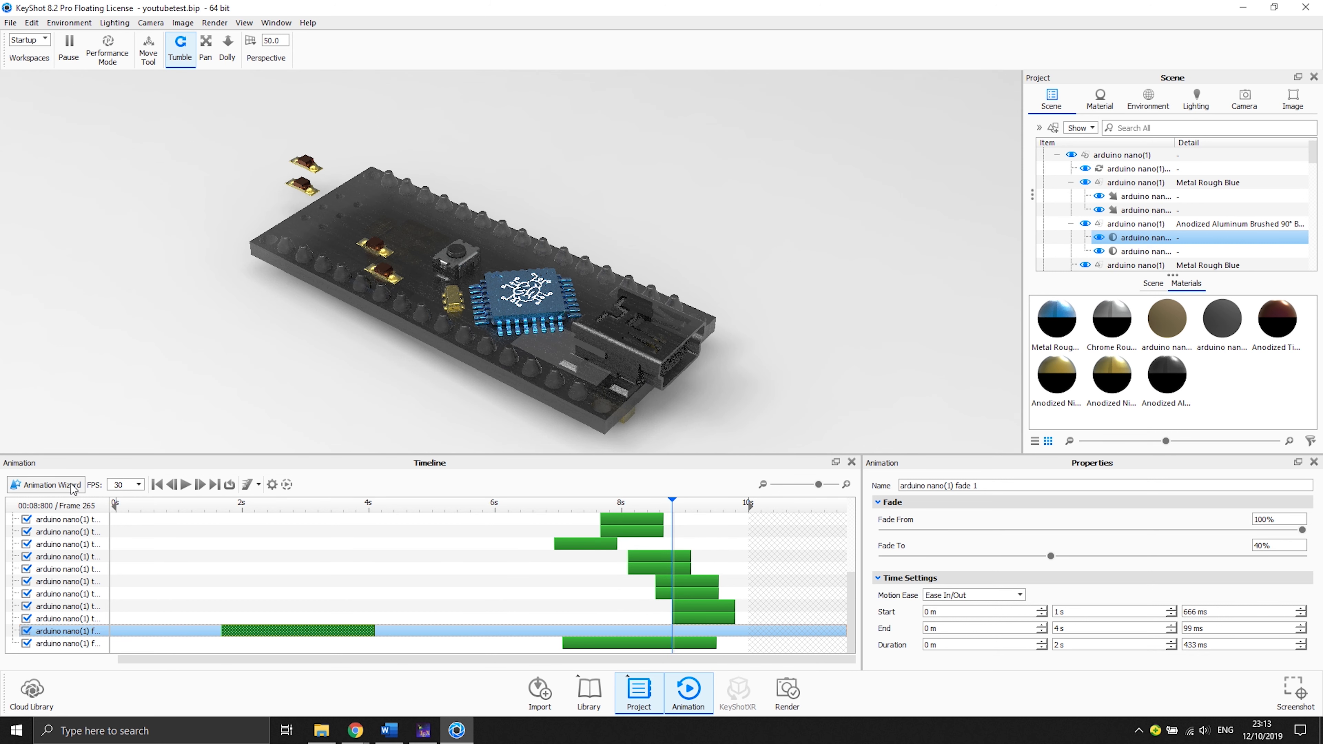
- Open the Animation Wizard and review the camera animation types, selecting DOF
{"action": "left_click", "coordinate": [46, 485]}
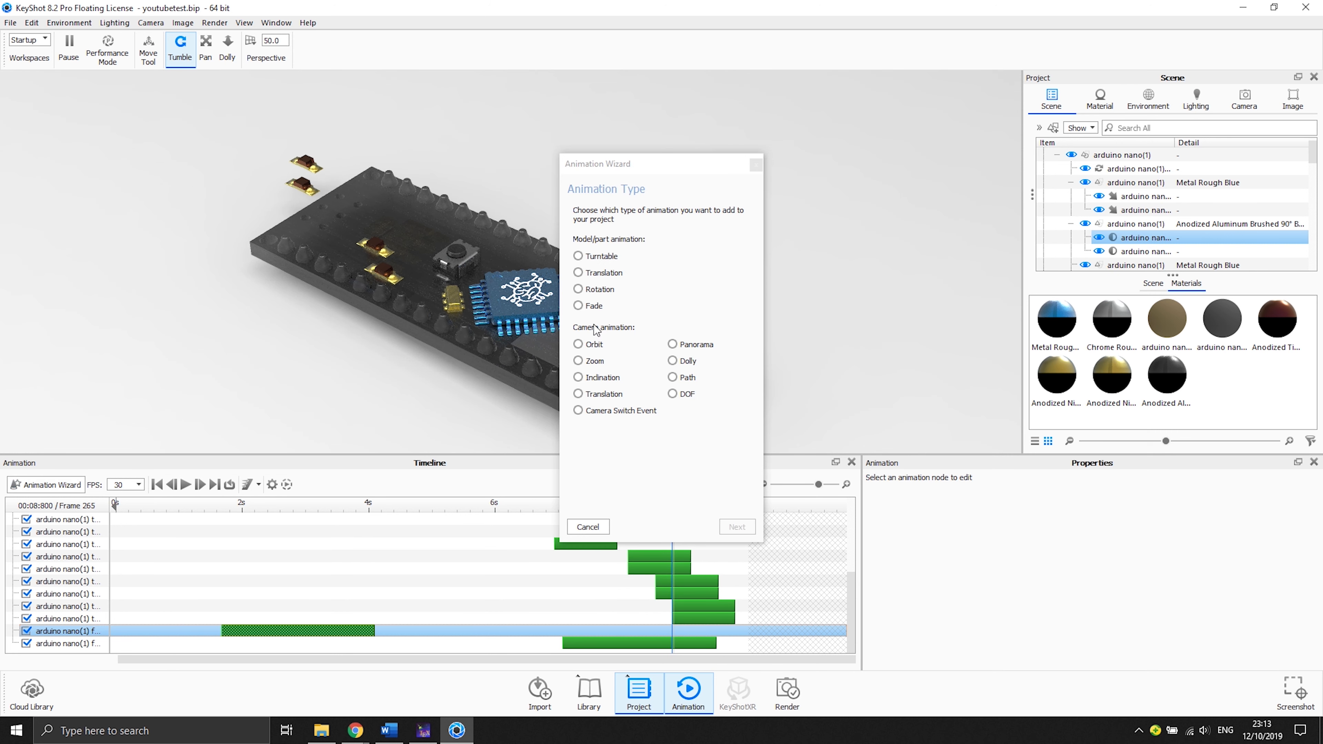
{"action": "left_click", "coordinate": [594, 362]}
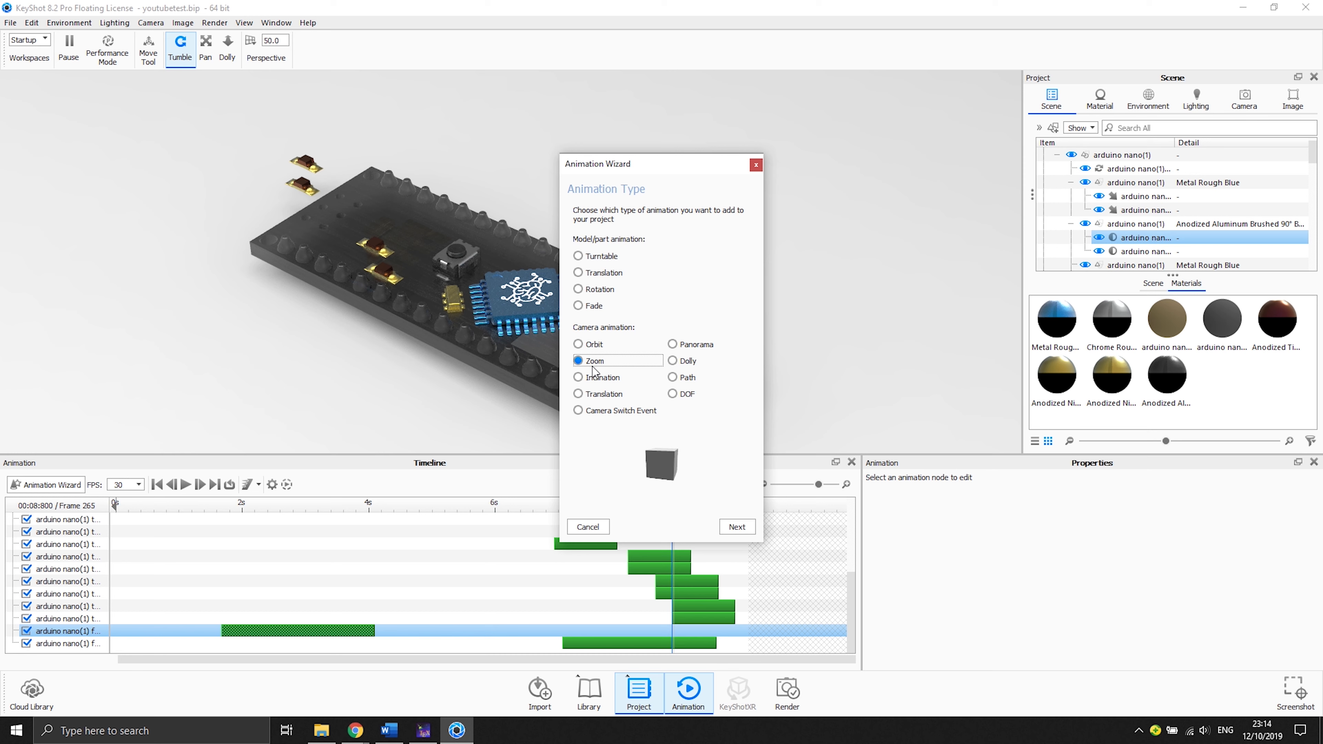
{"action": "left_click", "coordinate": [597, 347]}
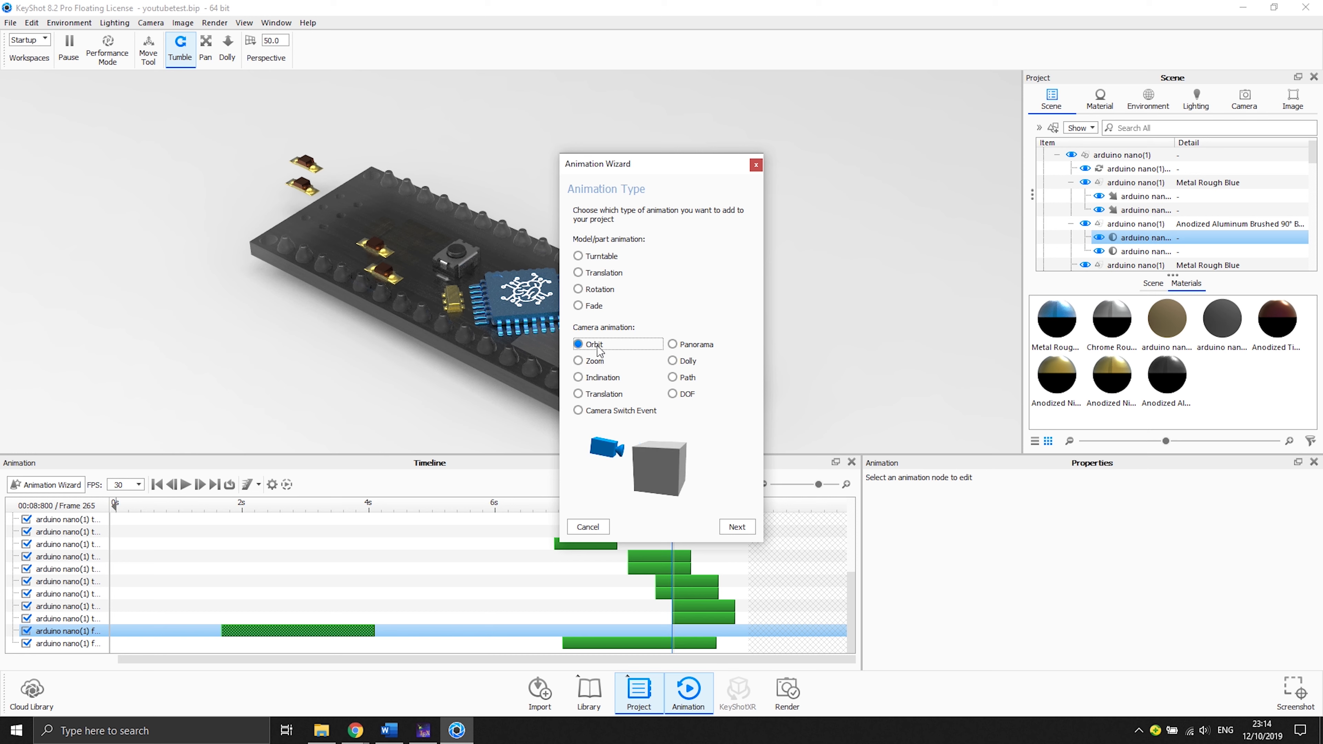
{"action": "left_click", "coordinate": [673, 345]}
{"action": "left_click", "coordinate": [676, 363]}
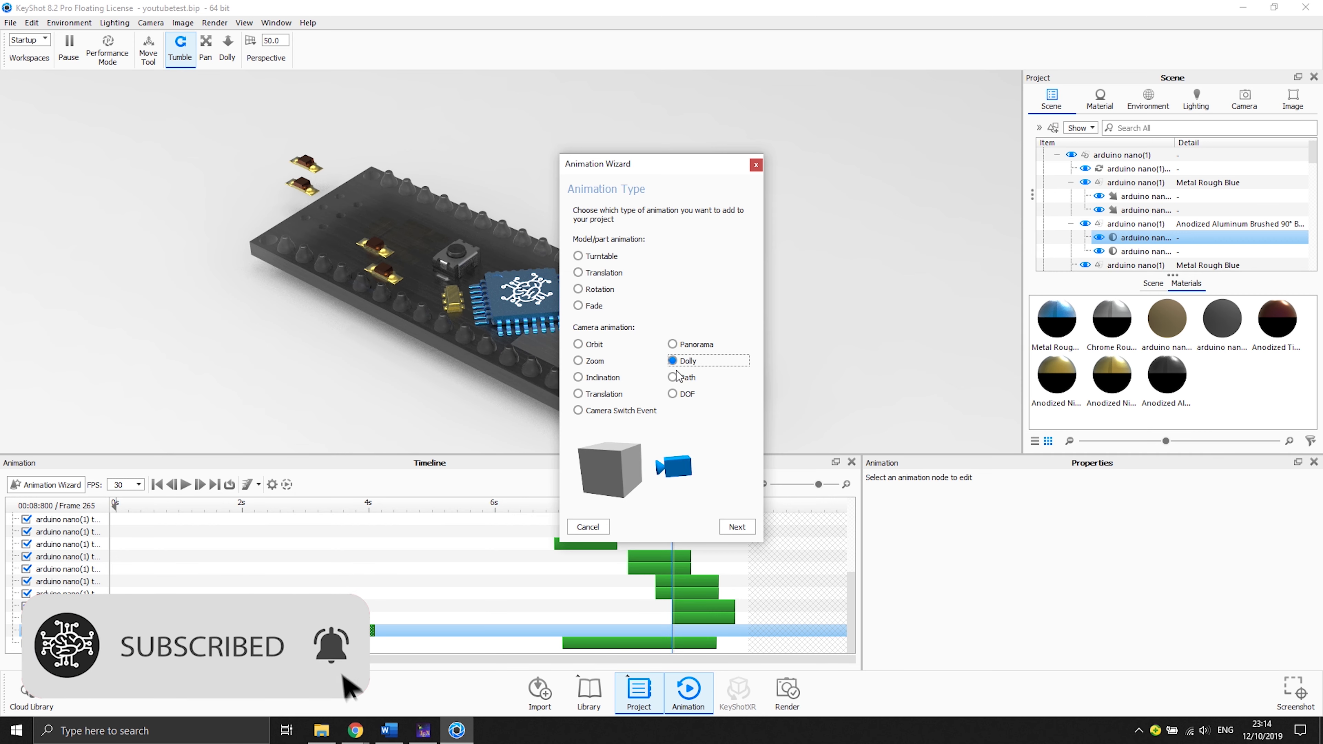
{"action": "left_click", "coordinate": [673, 394]}
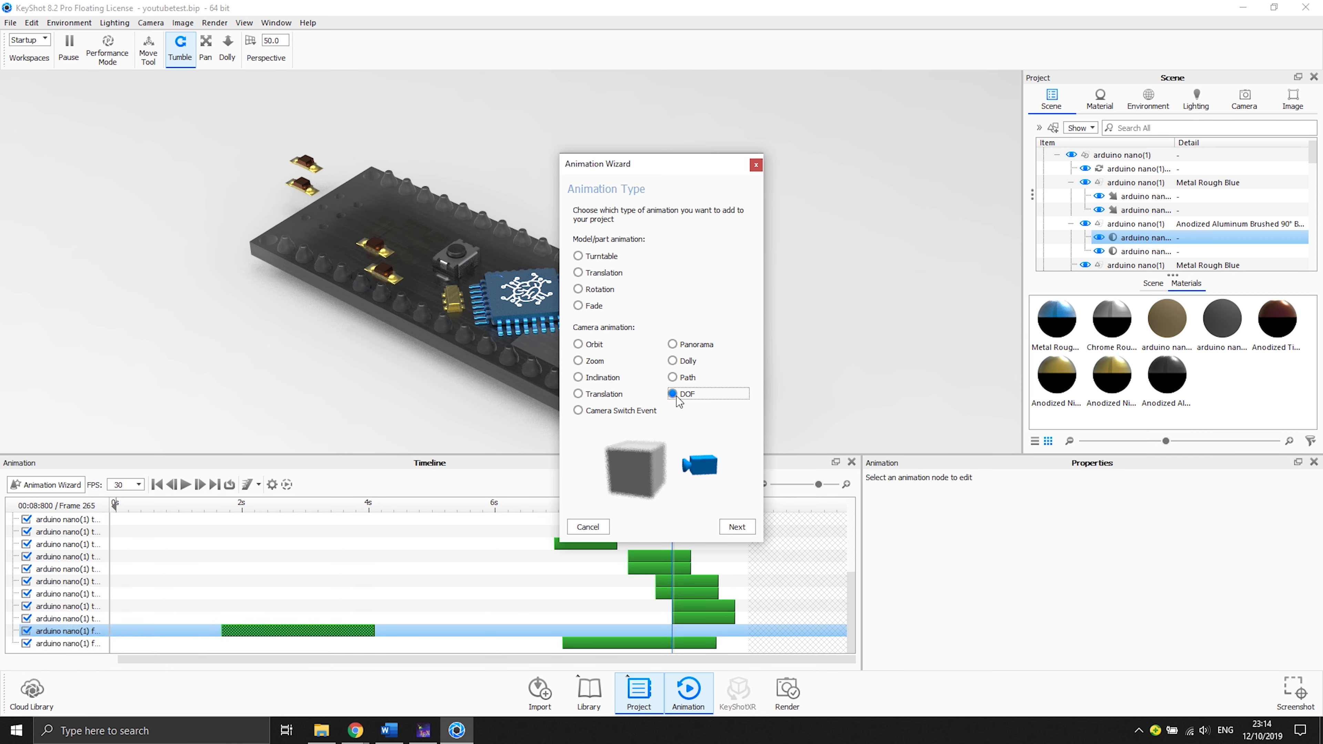